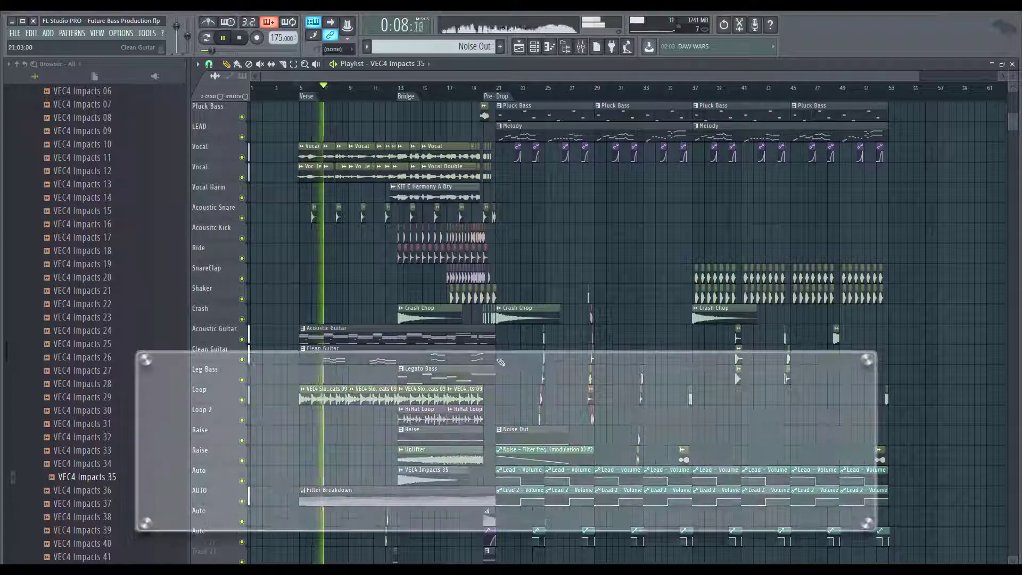
Inspect the Fruity Reeverb 2 and Vocodex effects on the Vocal mixer track
key("F9")
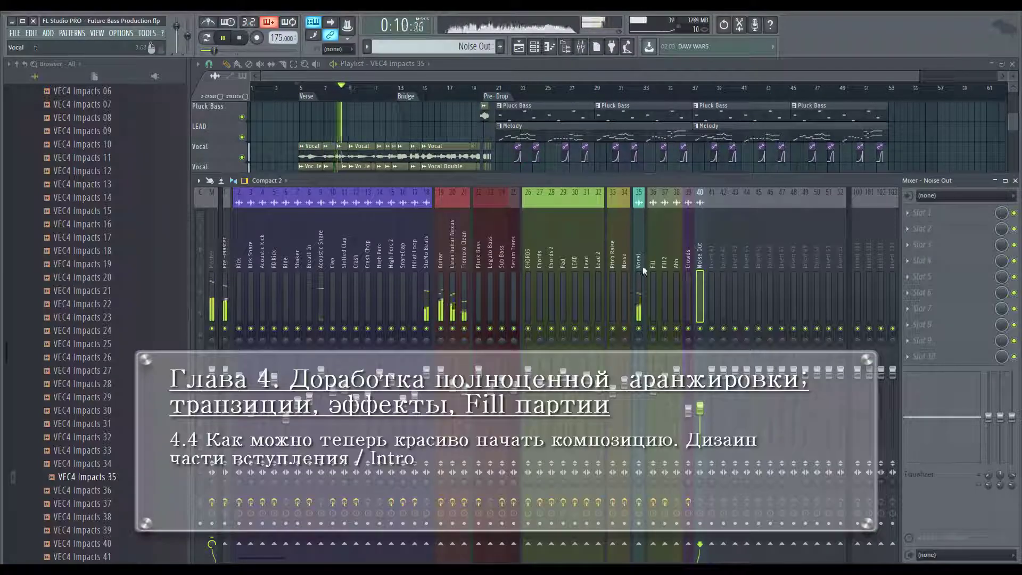
left_click(639, 295)
left_click(957, 261)
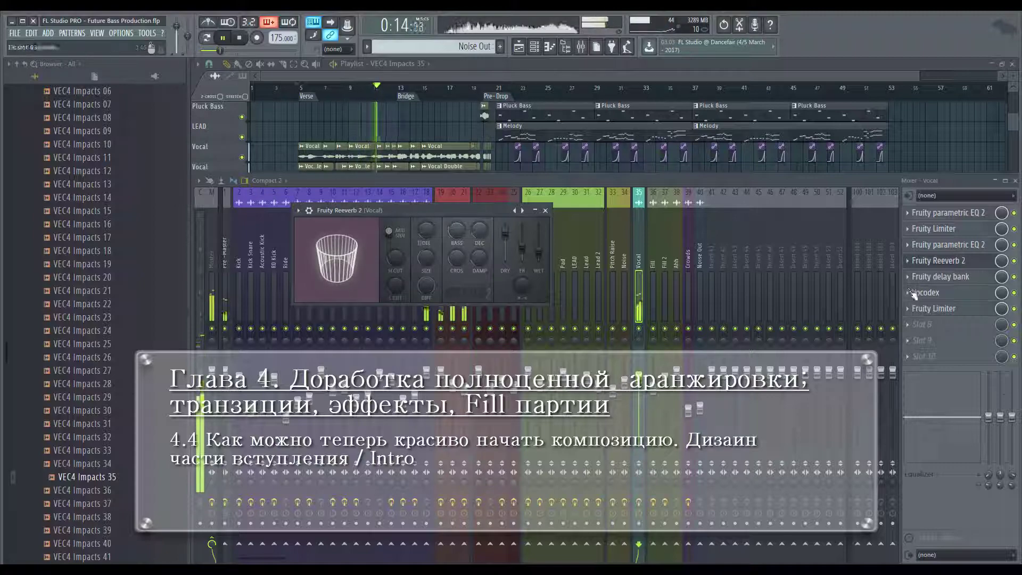
left_click(929, 292)
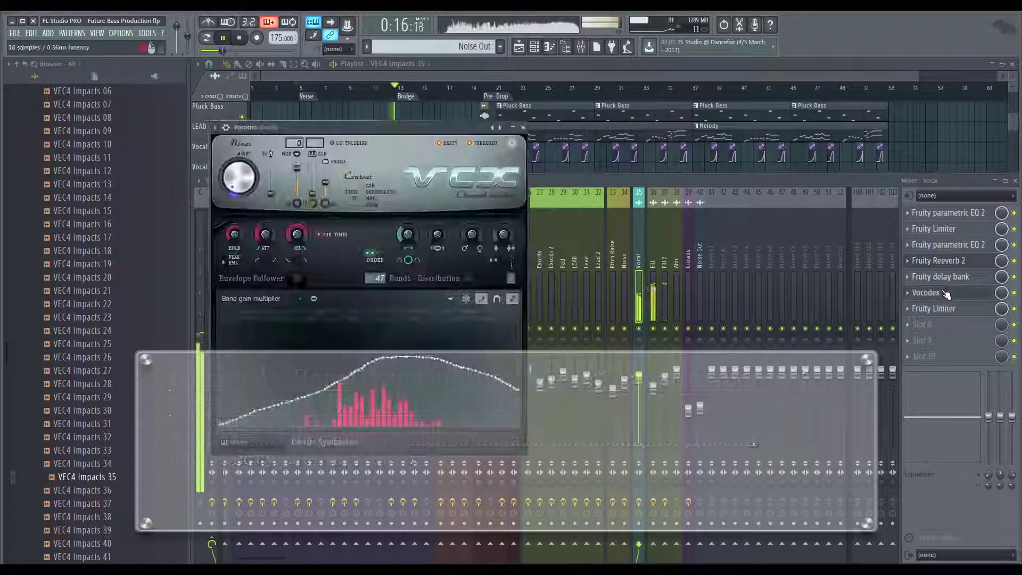
left_click(523, 127)
Audition the Verse-to-Bridge transition in the playlist, inspect the short fill clips before the Bridge, and stop playback
left_click(388, 136)
scroll(436, 159, "up", 3)
scroll(392, 431, "up", 2)
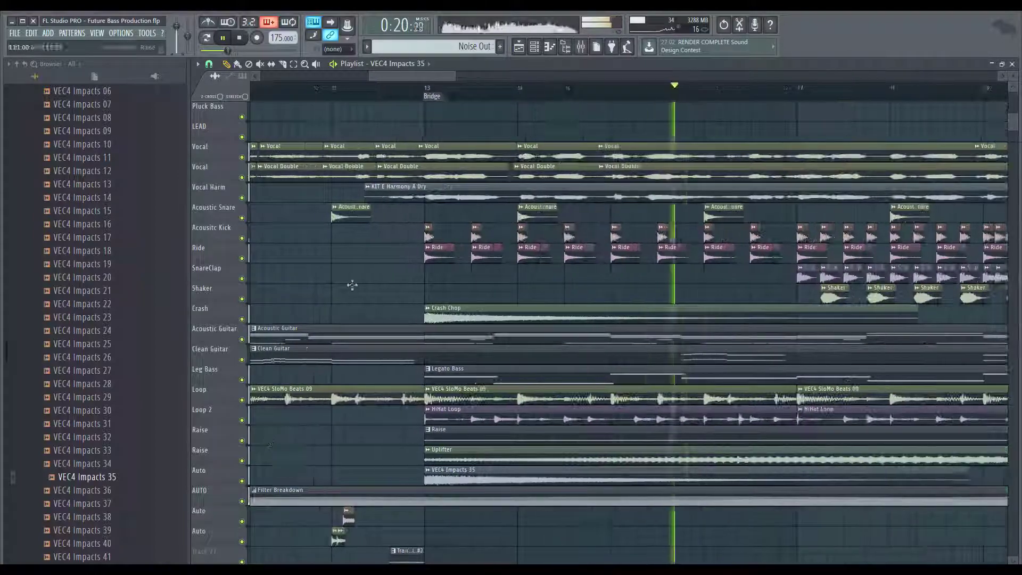
left_click(335, 89)
scroll(358, 305, "up", 1)
scroll(367, 320, "down", 2)
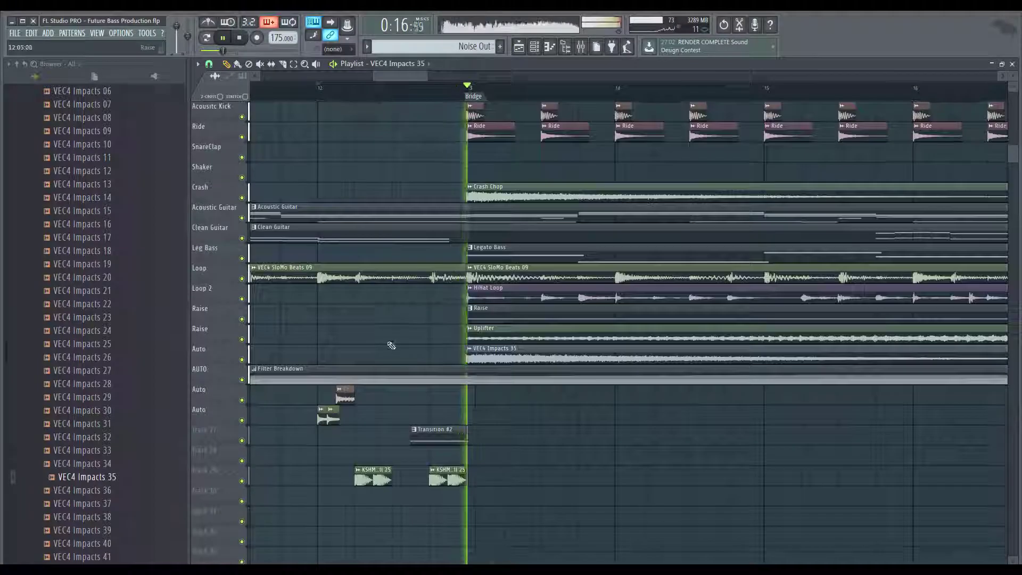
key("space")
Lower band 5 of the Fruity parametric EQ 2 on the Fill mixer track and audition the fill
left_click(589, 47)
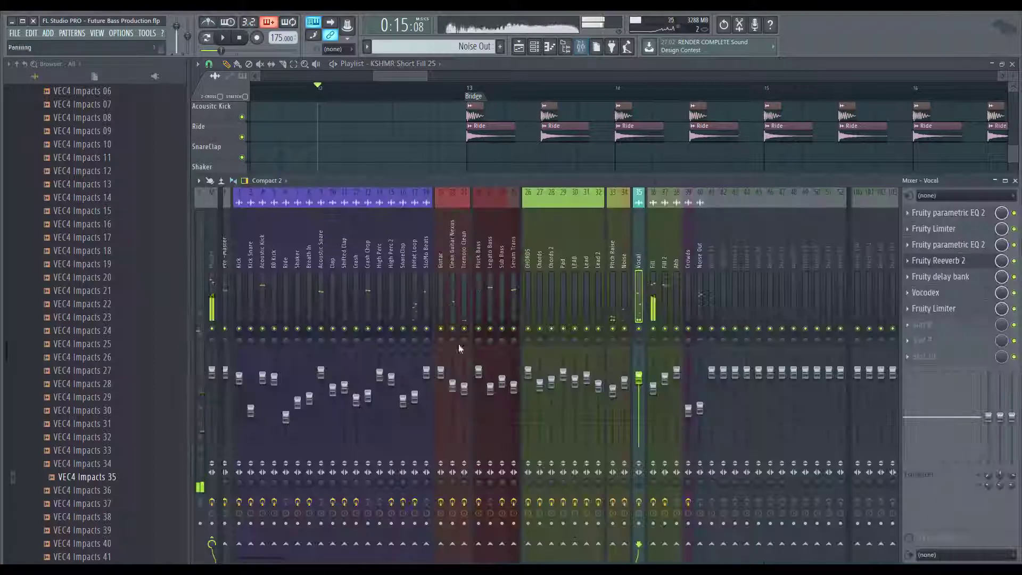
left_click(650, 294)
left_click(948, 213)
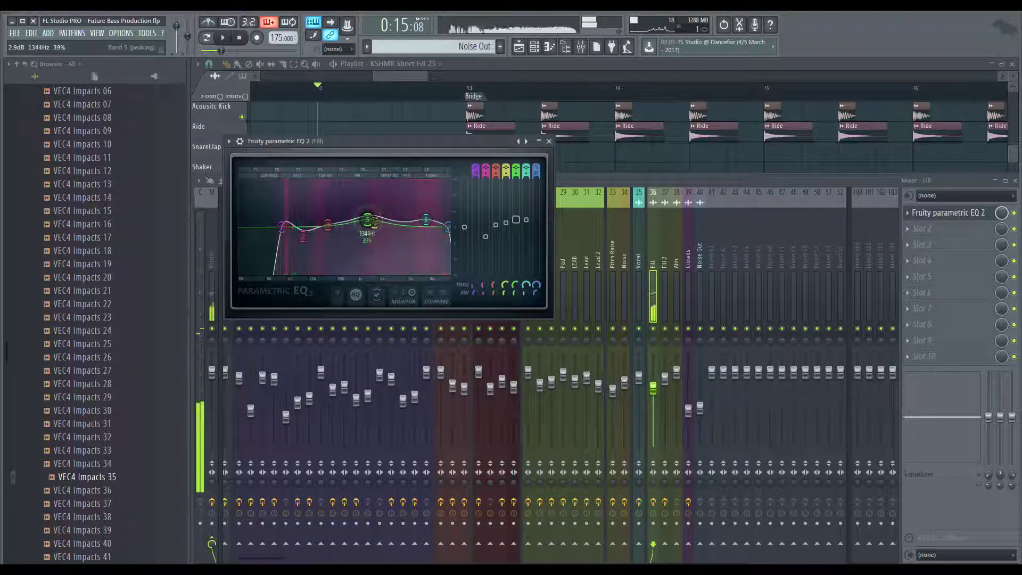
left_click_drag(353, 209, 352, 234)
key("space")
key("space")
key("space")
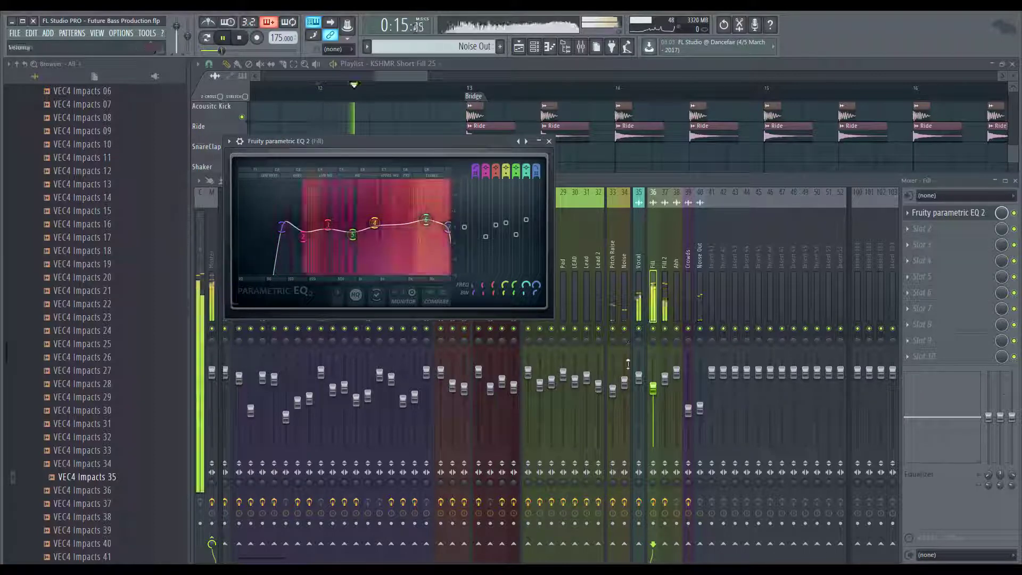
Lower the volume fader of the Fill mixer track slightly and replay the passage
left_click_drag(653, 388, 653, 398)
key("space")
key("space")
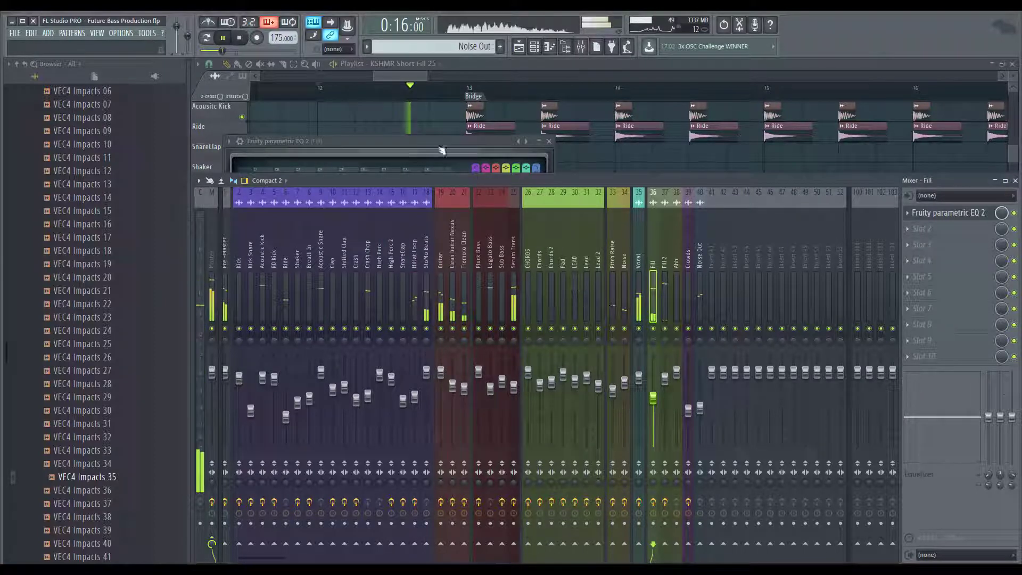
Examine the playlist arrangement from the Verse through the Bridge and Pre-Drop into the Drop during playback
right_click(406, 116)
scroll(405, 234, "down", 1)
scroll(404, 245, "down", 2)
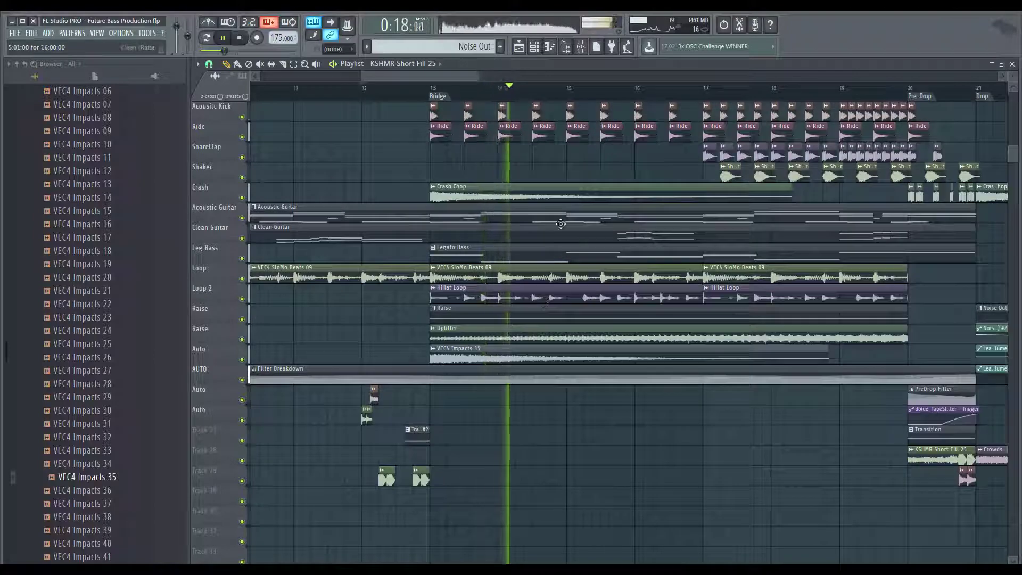
scroll(484, 229, "down", 2)
scroll(472, 230, "down", 1)
scroll(471, 230, "up", 1)
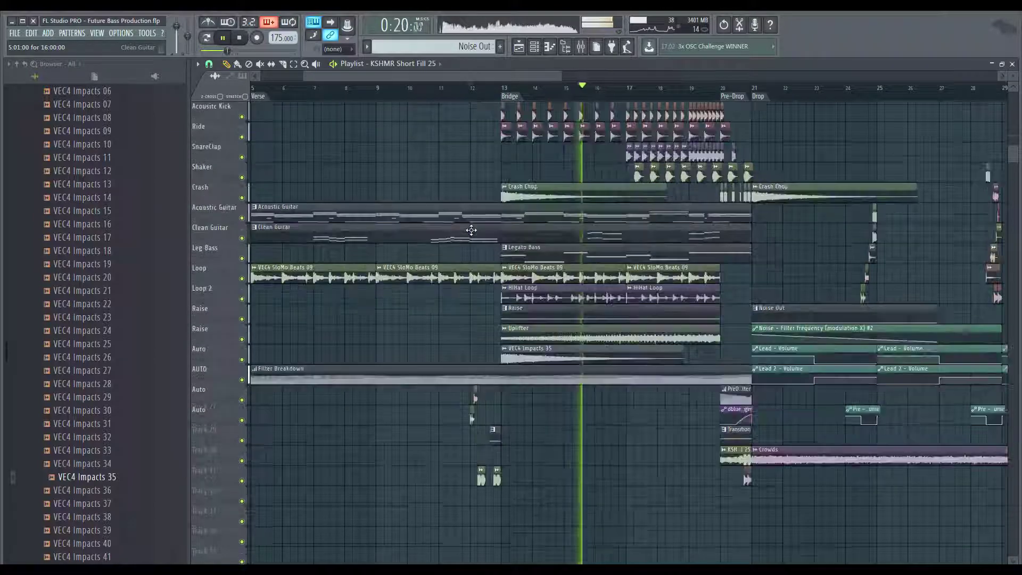
scroll(471, 230, "down", 1)
scroll(684, 266, "up", 2)
scroll(621, 320, "up", 6)
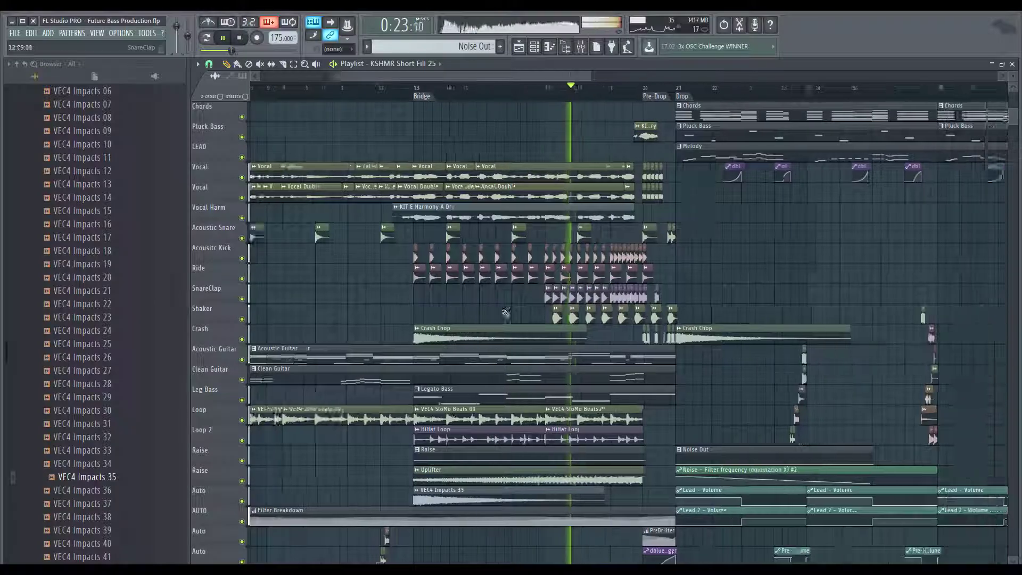
Inspect the compressor settings of the last Fruity Limiter on the Vocal mixer track
left_click(580, 47)
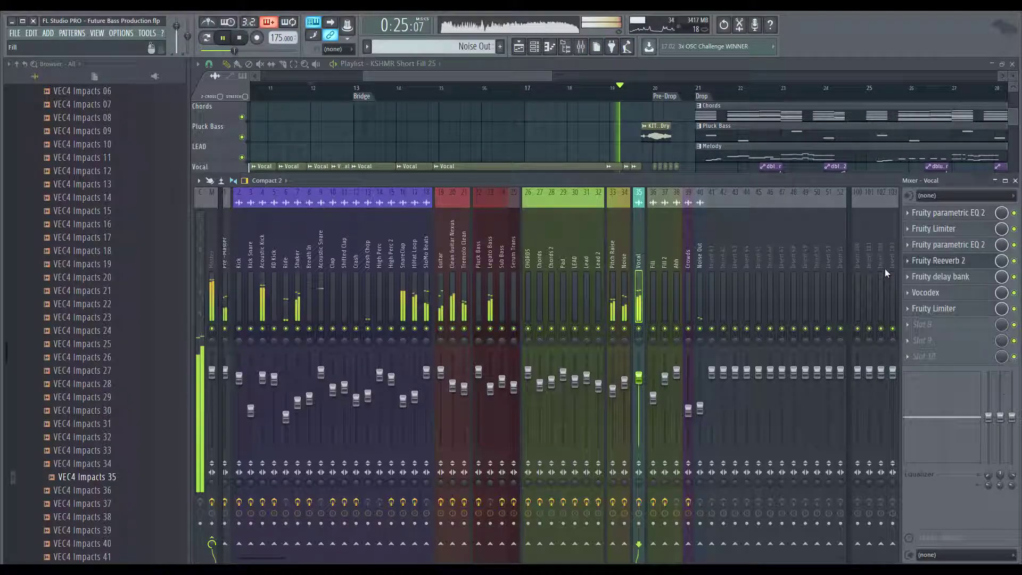
left_click(934, 308)
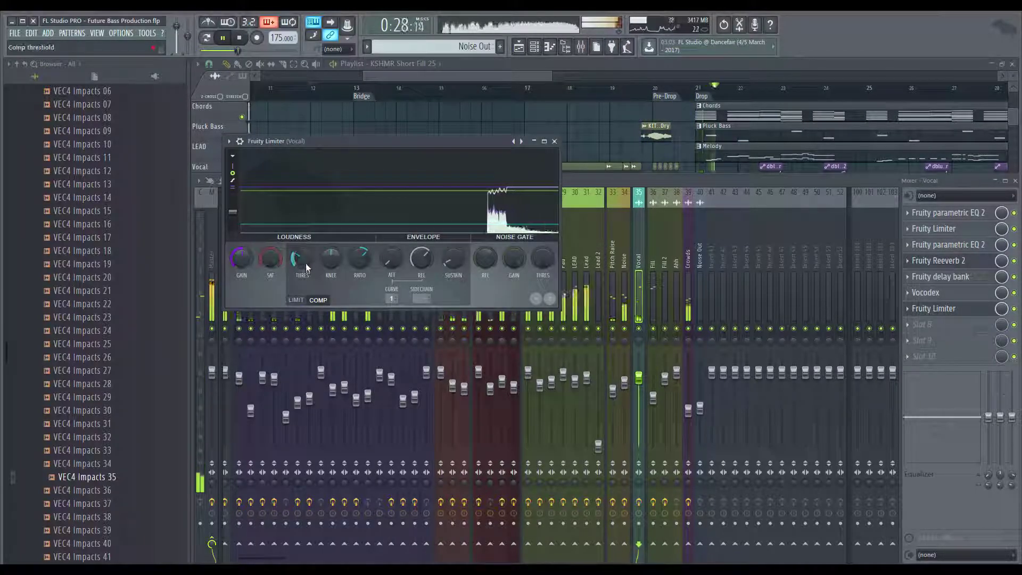
key("F5")
Replay the song from the Pre-Drop and inspect the Maximus effect on the Serum Trans mixer track
scroll(778, 379, "up", 4)
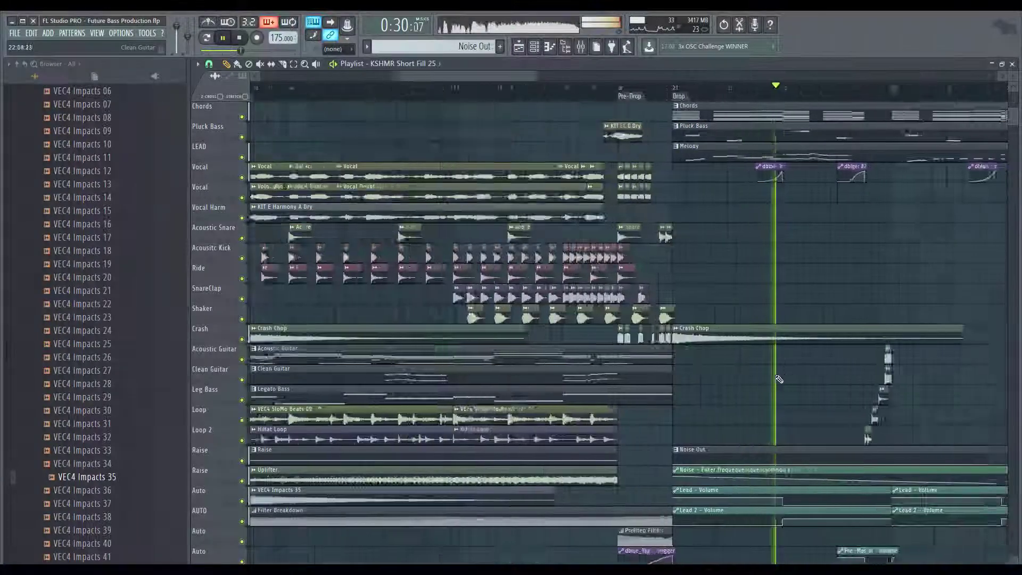
left_click(427, 89)
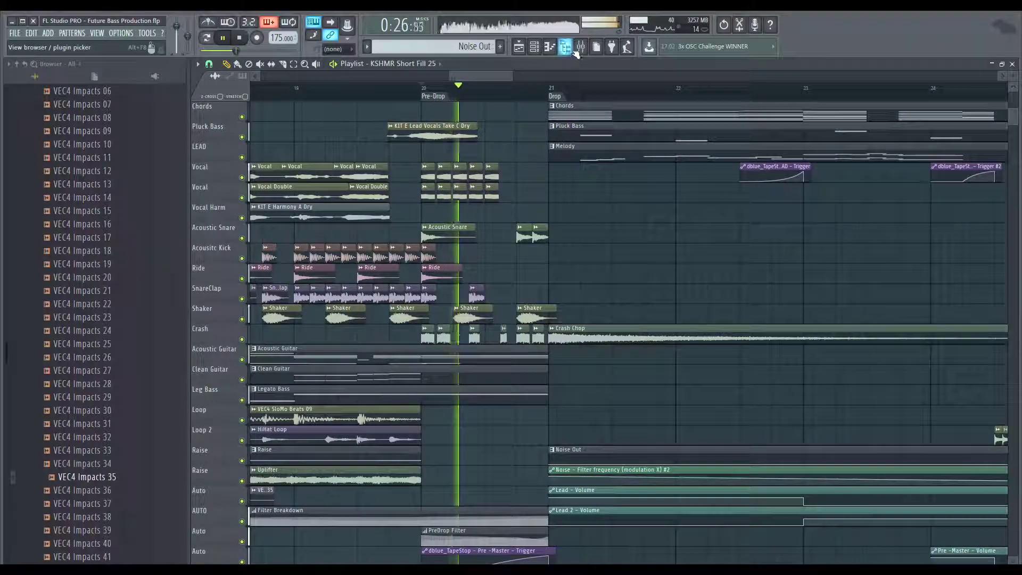
left_click(580, 46)
left_click(514, 280)
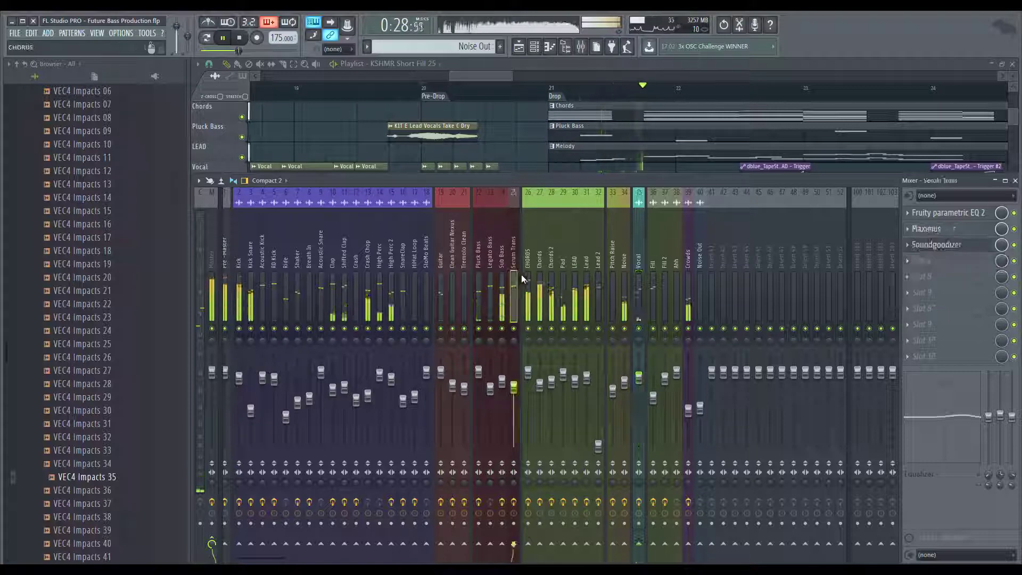
left_click(954, 230)
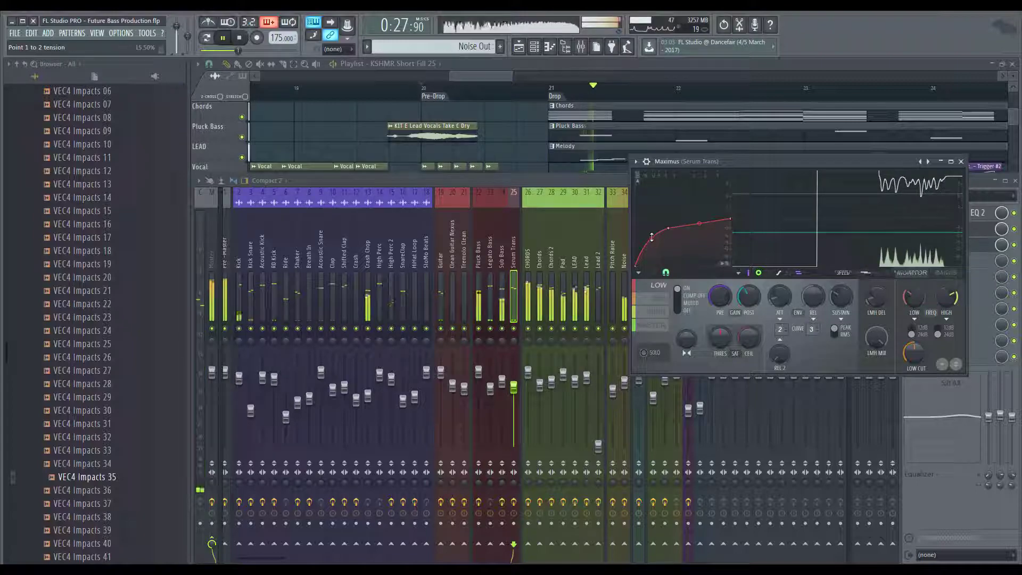
key("F5")
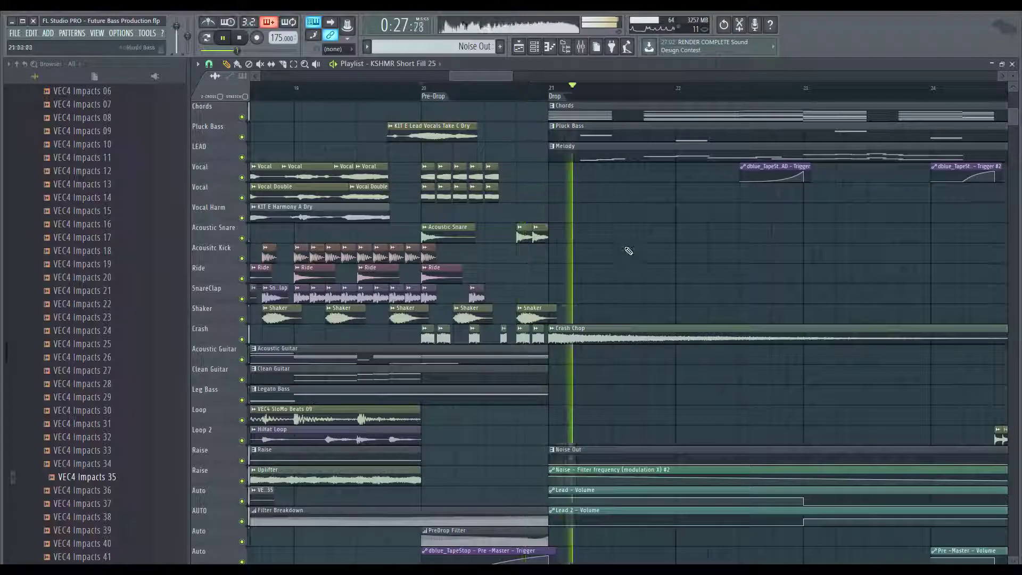
Compare the Soundgoodizer and Maximus settings on the Serum Trans mixer track while the Pre-Drop replays
scroll(624, 250, "down", 2)
key("F9")
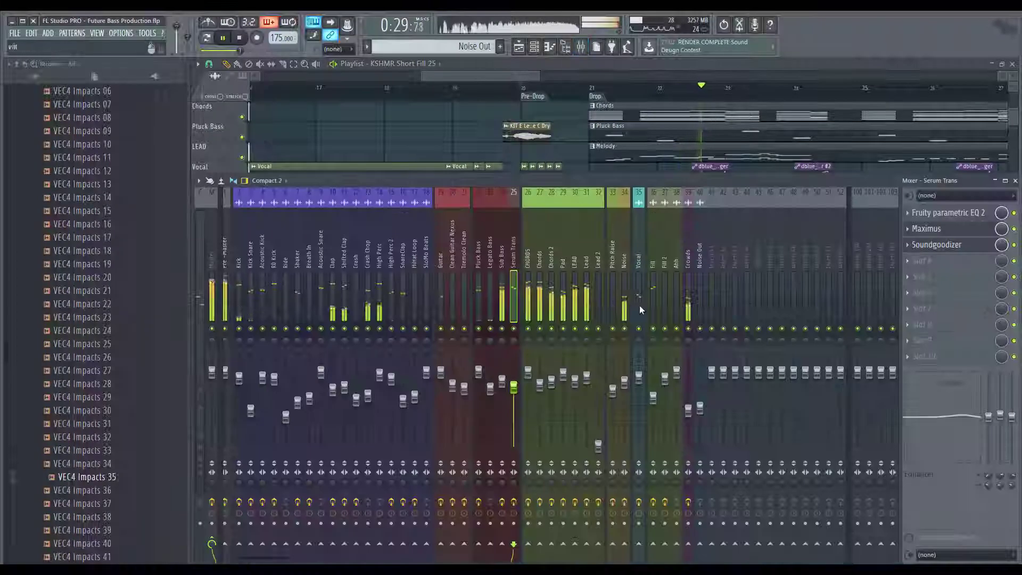
left_click(927, 229)
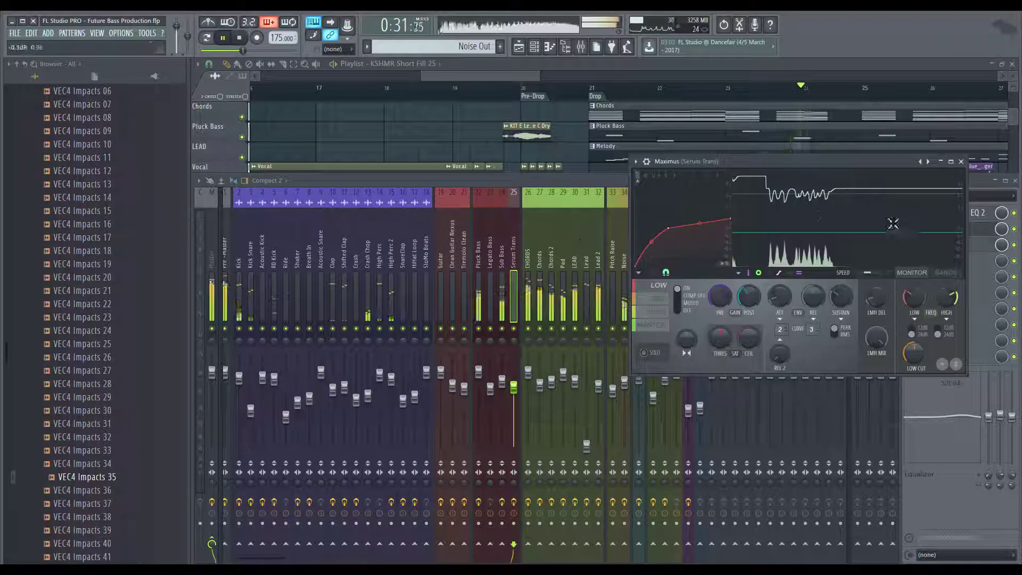
left_click(959, 162)
left_click(931, 244)
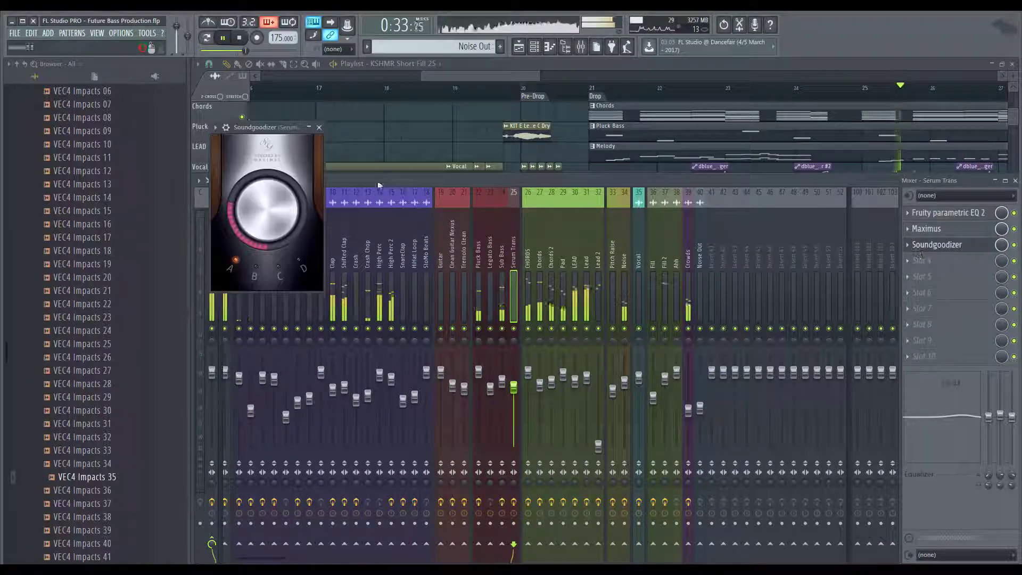
left_click(930, 229)
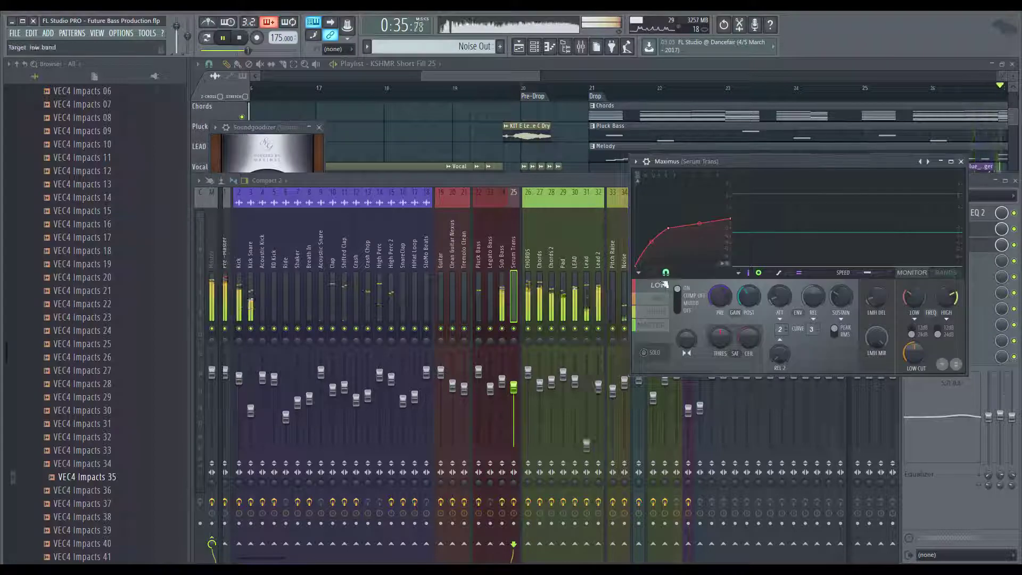
key("space")
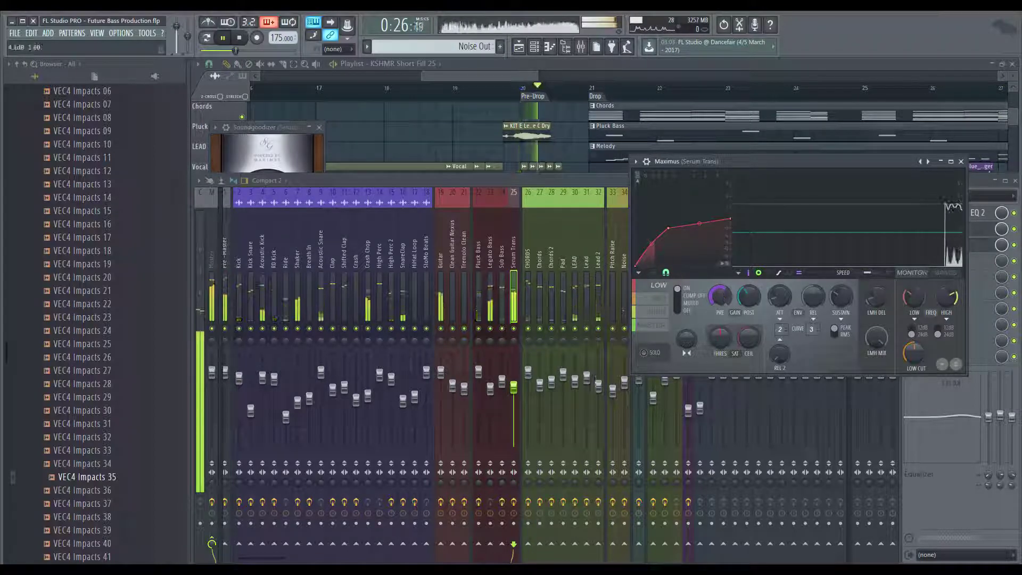
left_click(472, 130)
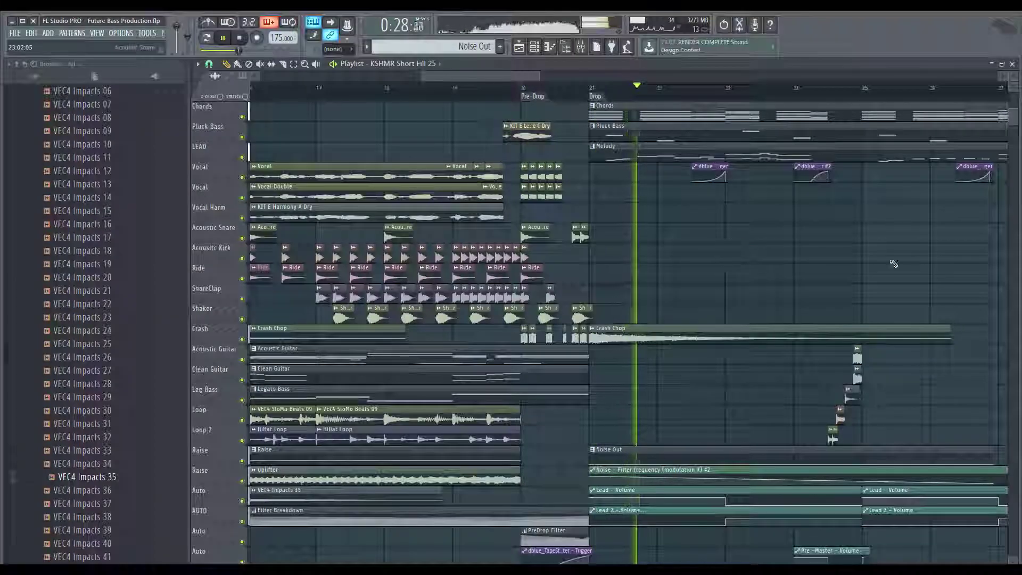
Replay the transition into the Bridge from bar 12 of the playlist
scroll(895, 264, "down", 4)
scroll(500, 329, "up", 3)
left_click(613, 89)
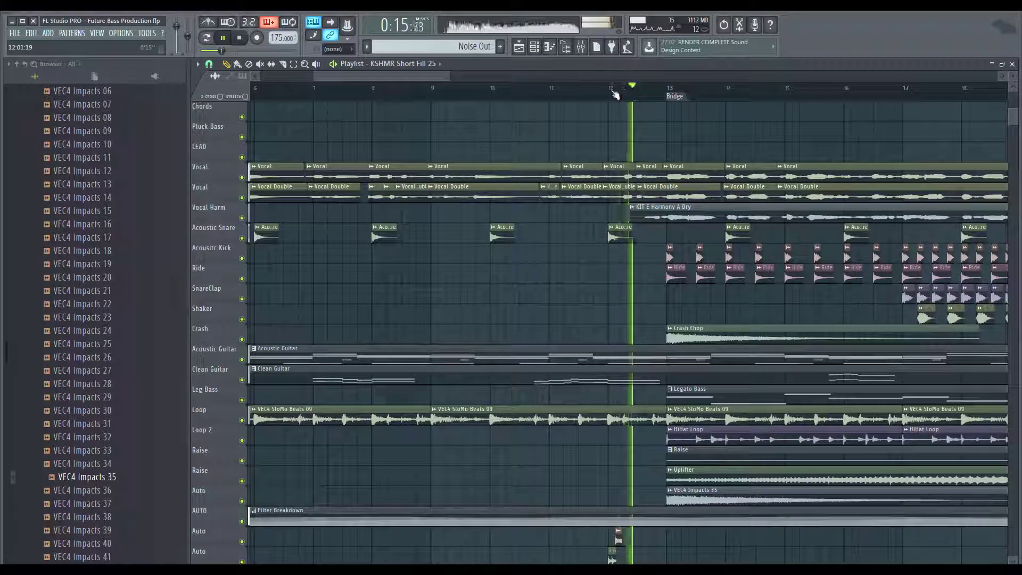
scroll(515, 200, "up", 3)
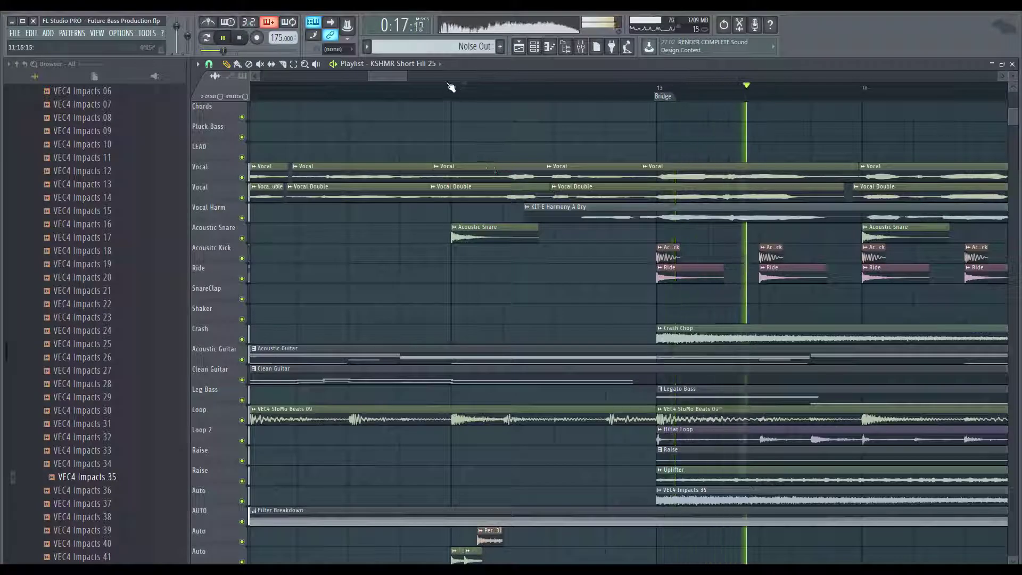
left_click(453, 88)
Check the mixer levels around the Serum Trans track while the Bridge plays
scroll(471, 310, "down", 4)
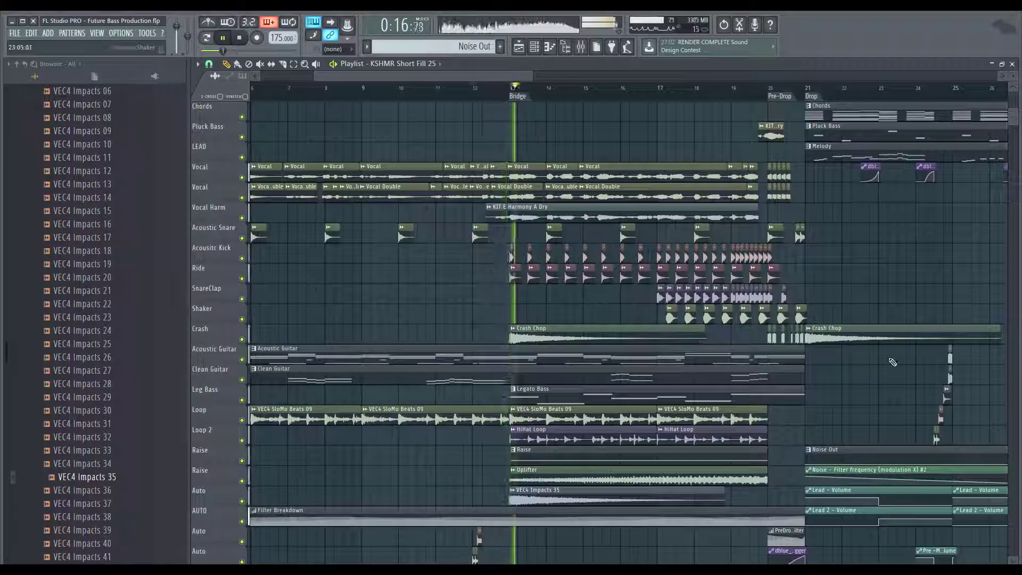
scroll(470, 310, "up", 3)
key("F9")
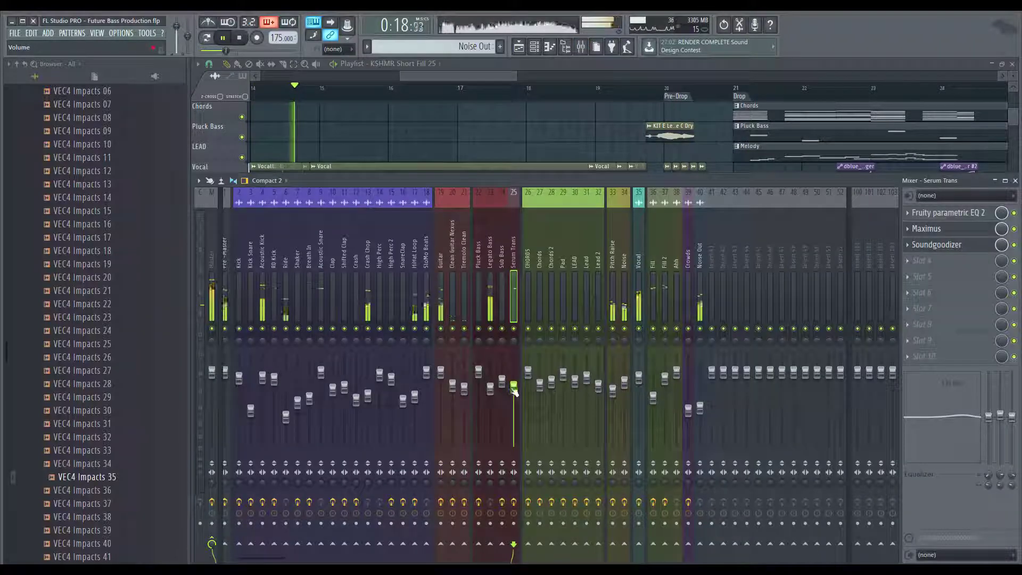
key("F9")
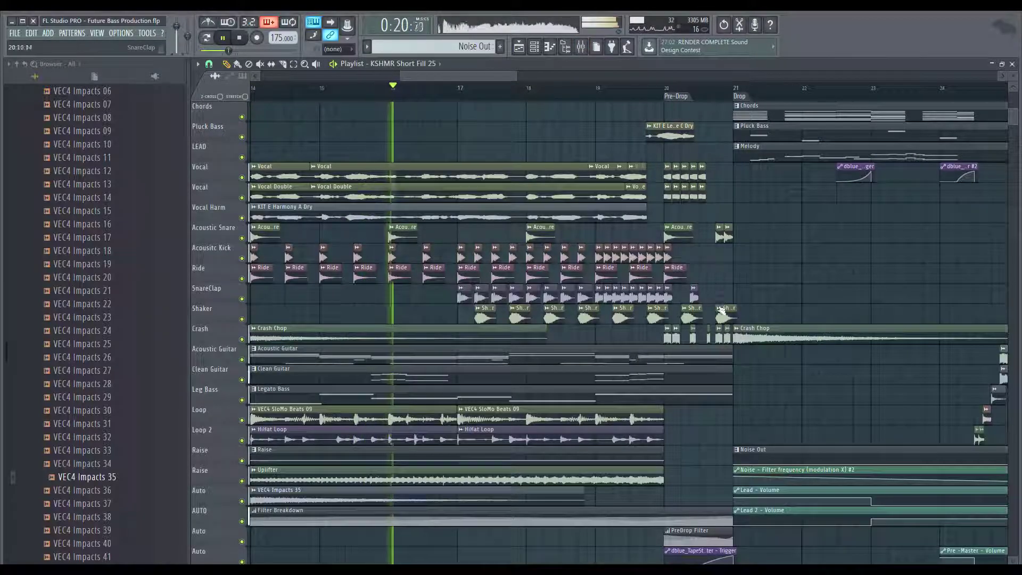
Listen through the Pre-Drop and Drop, and save the project
scroll(559, 131, "down", 4)
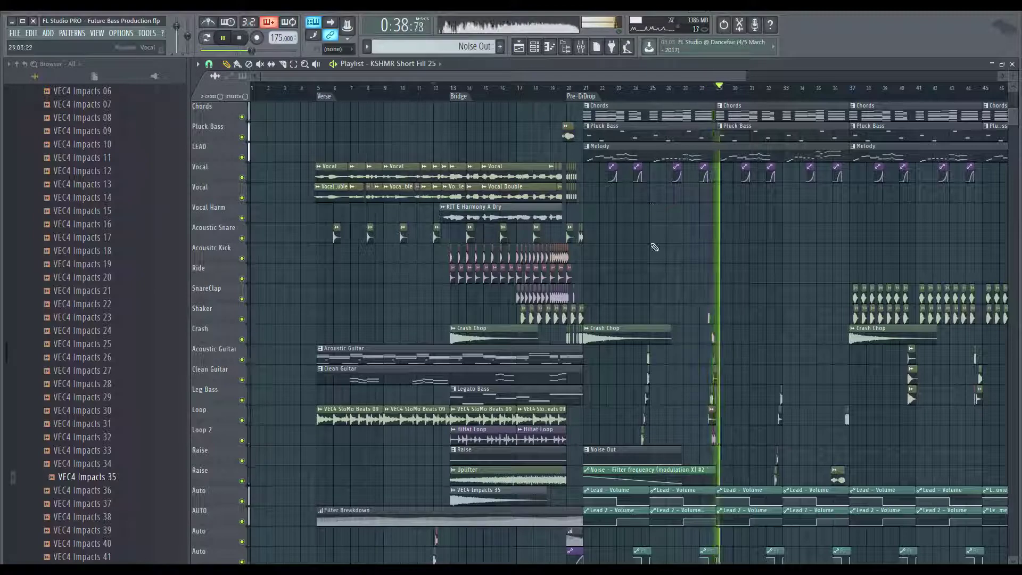
scroll(772, 250, "up", 3)
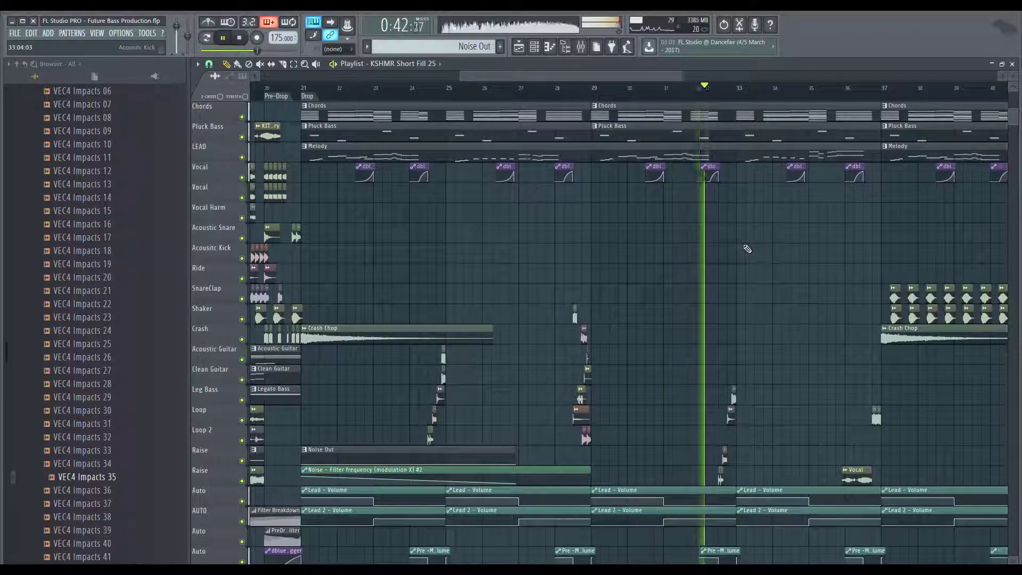
key("ctrl+s")
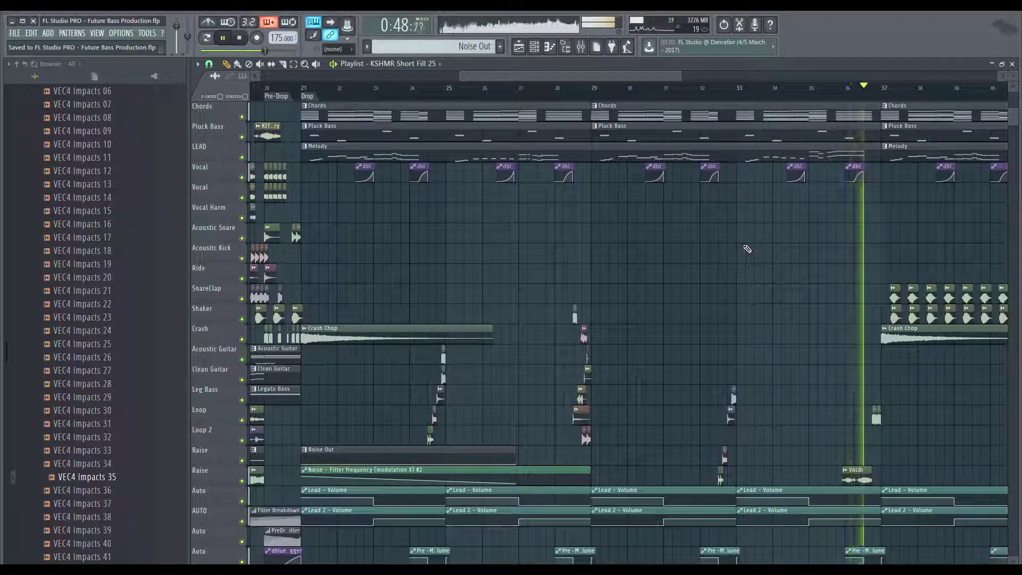
Lower the Pad mixer track to -2.1 dB and fine-tune the LEAD track's volume while the Drop plays
scroll(650, 258, "down", 2)
scroll(830, 354, "up", 3)
scroll(580, 300, "up", 1)
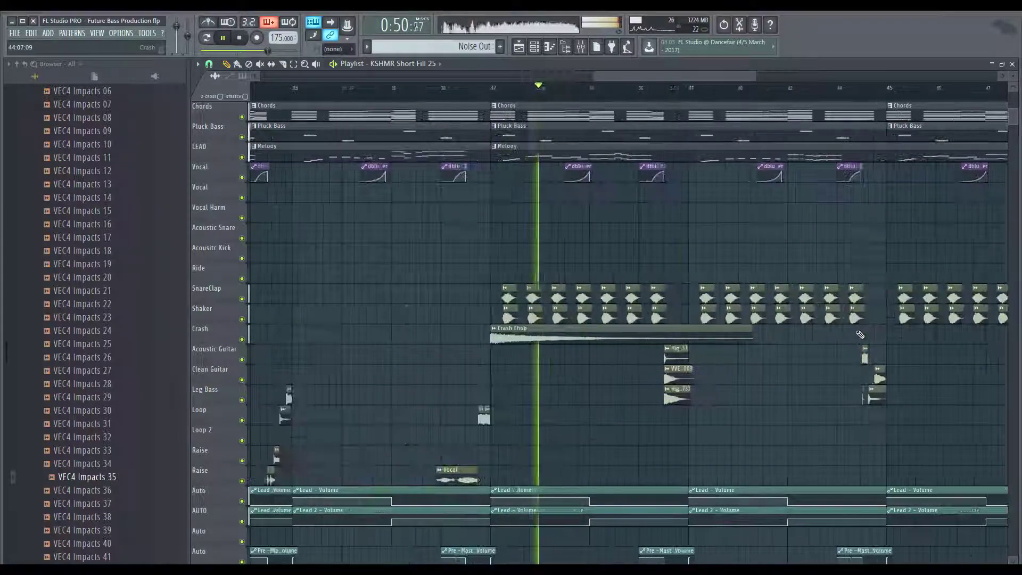
key("F9")
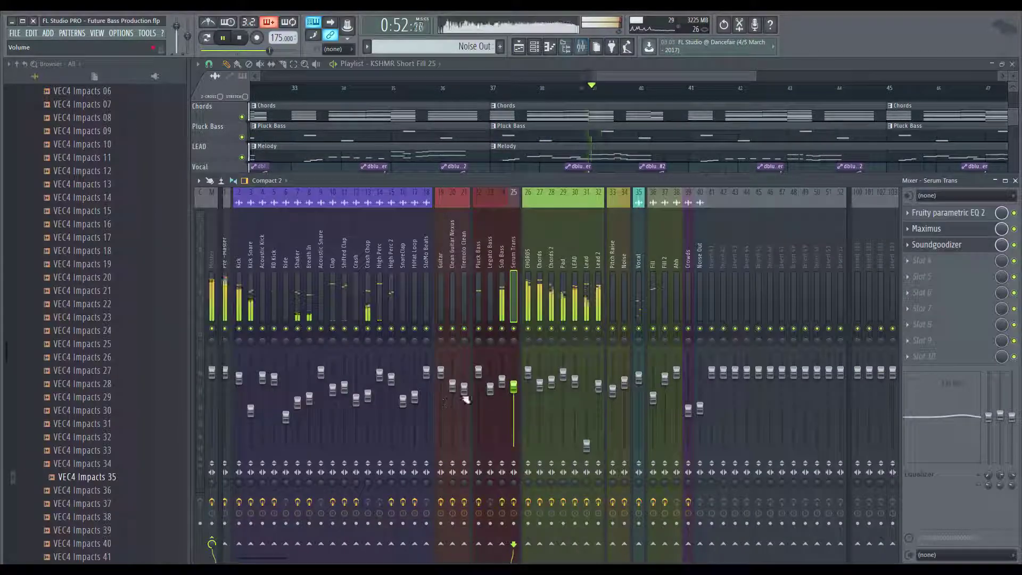
left_click(531, 293)
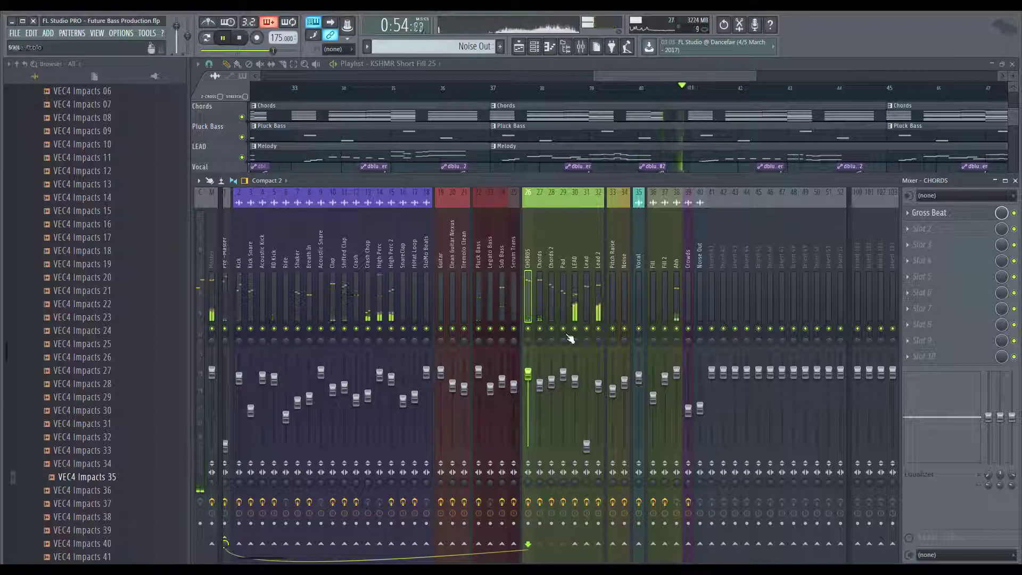
left_click(563, 378)
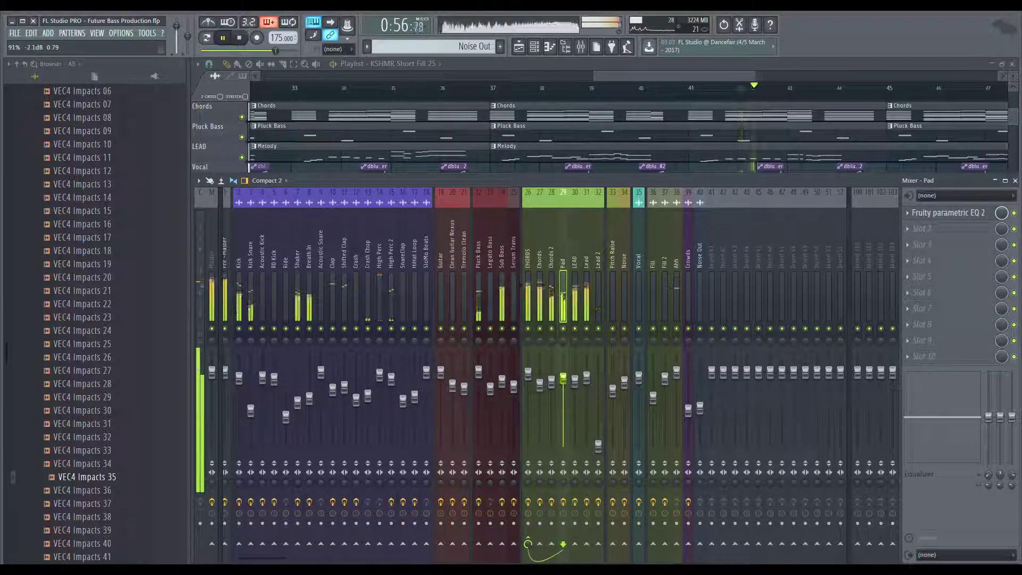
left_click(575, 380)
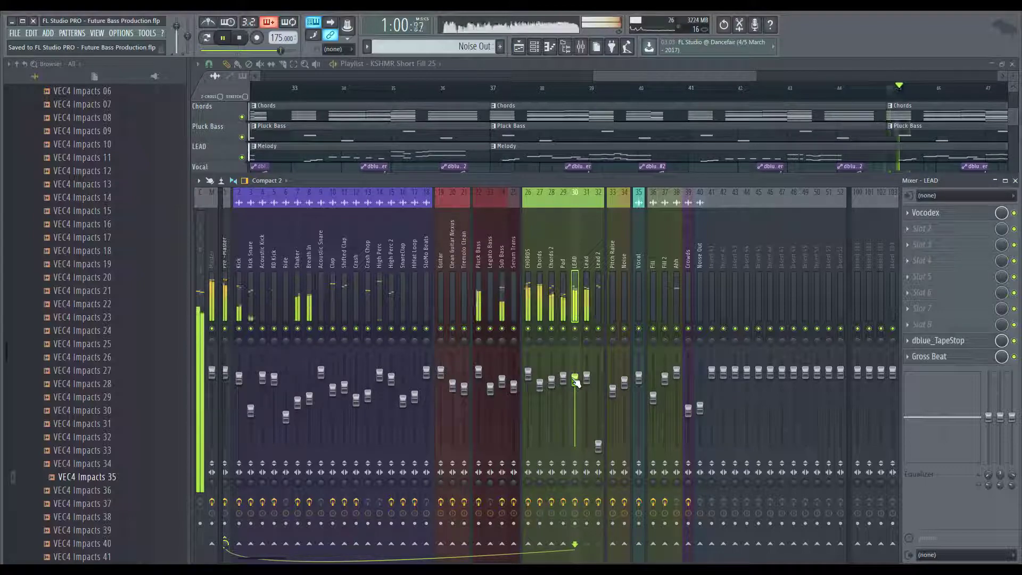
key("F9")
Listen through the rest of the Drop to its end, saving the project along the way, and stop playback
scroll(883, 397, "down", 2)
scroll(883, 398, "up", 2)
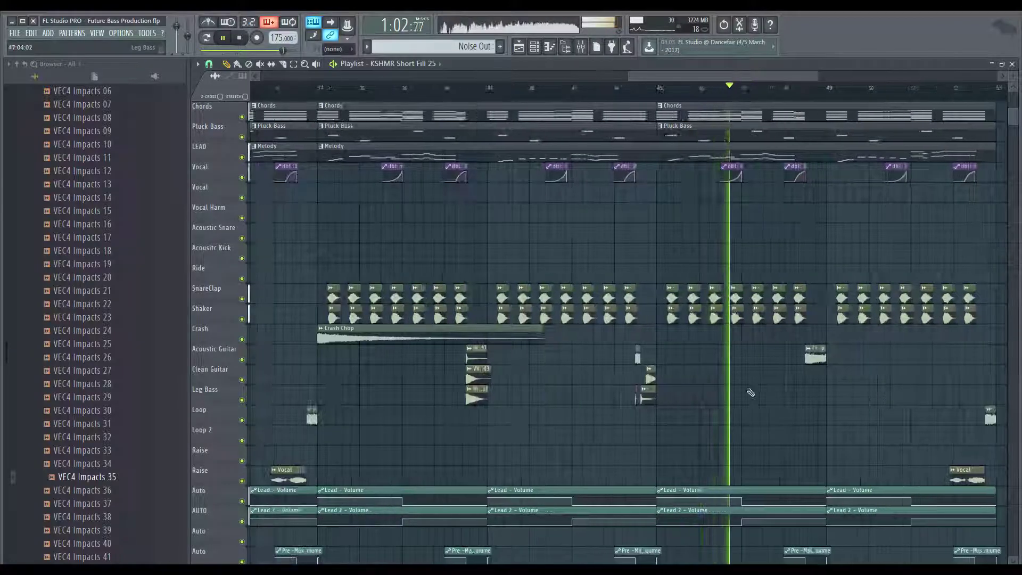
scroll(852, 424, "up", 2)
scroll(679, 396, "down", 4)
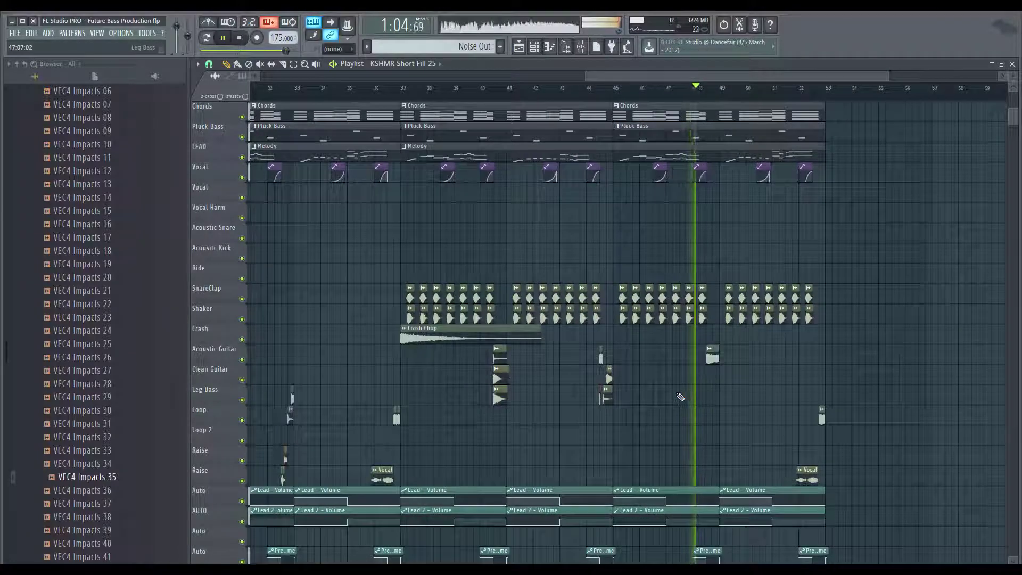
scroll(781, 432, "down", 2)
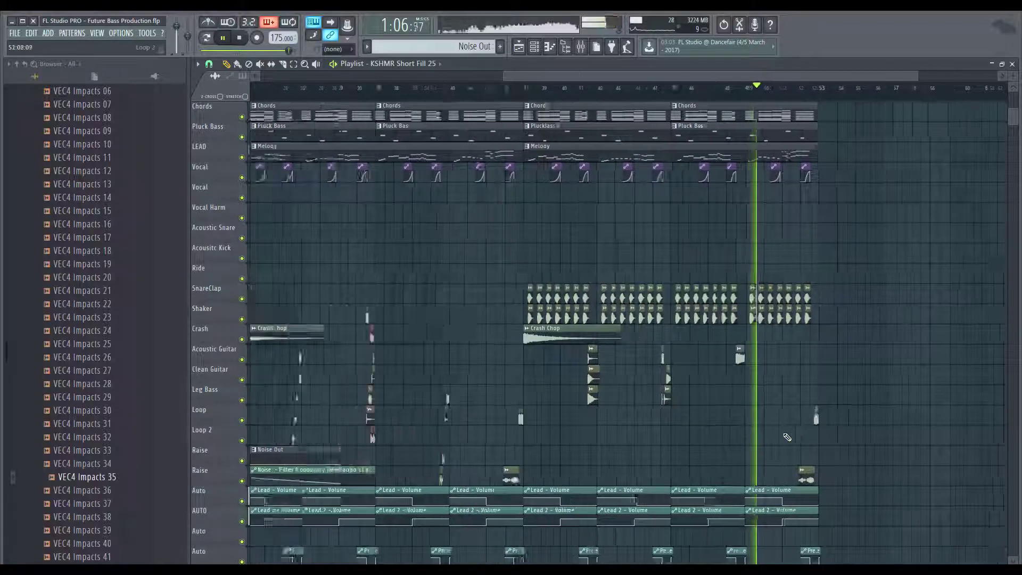
scroll(784, 434, "up", 4)
key("ctrl+s")
scroll(785, 434, "down", 2)
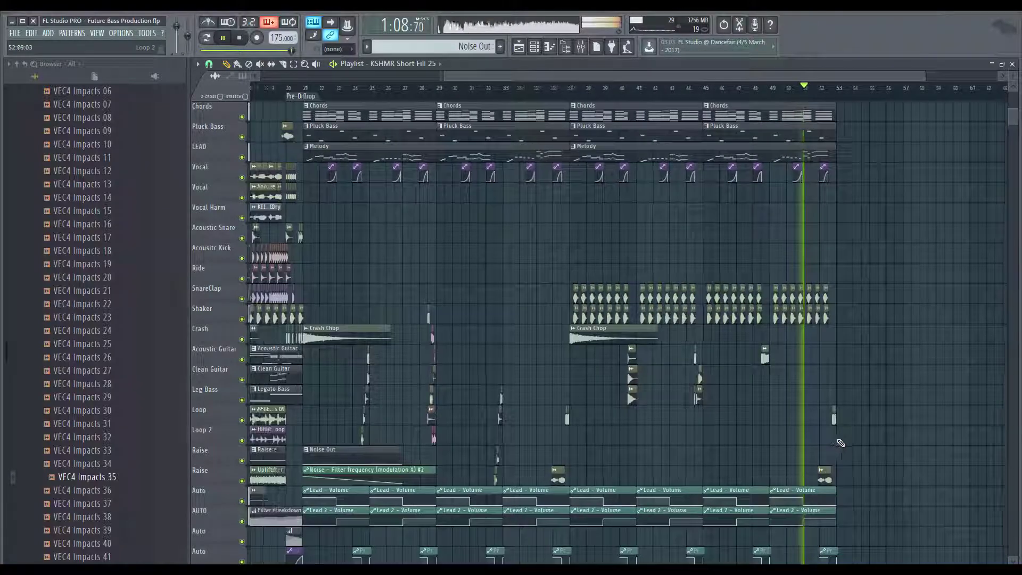
scroll(859, 446, "up", 1)
scroll(868, 452, "down", 5)
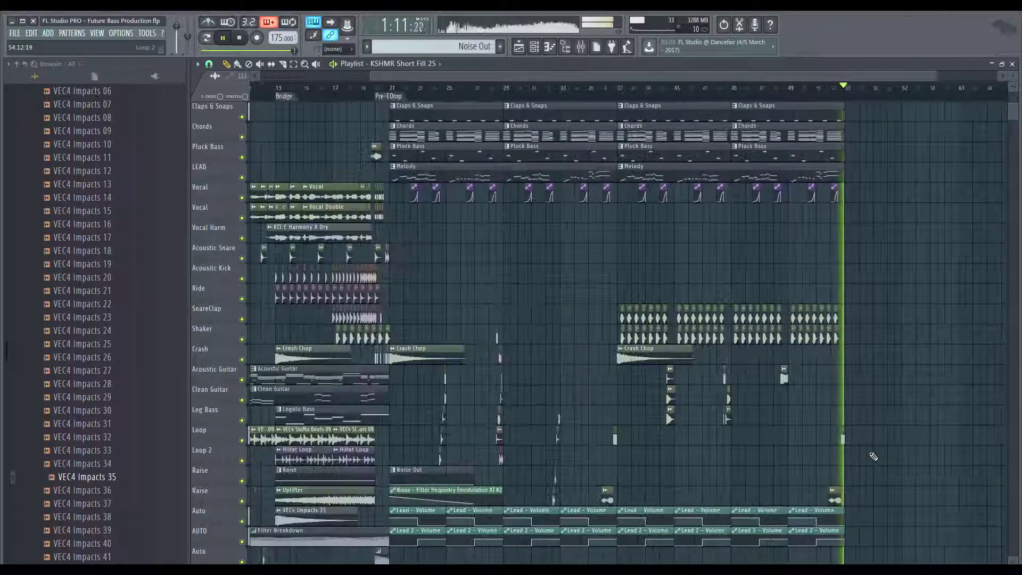
key("space")
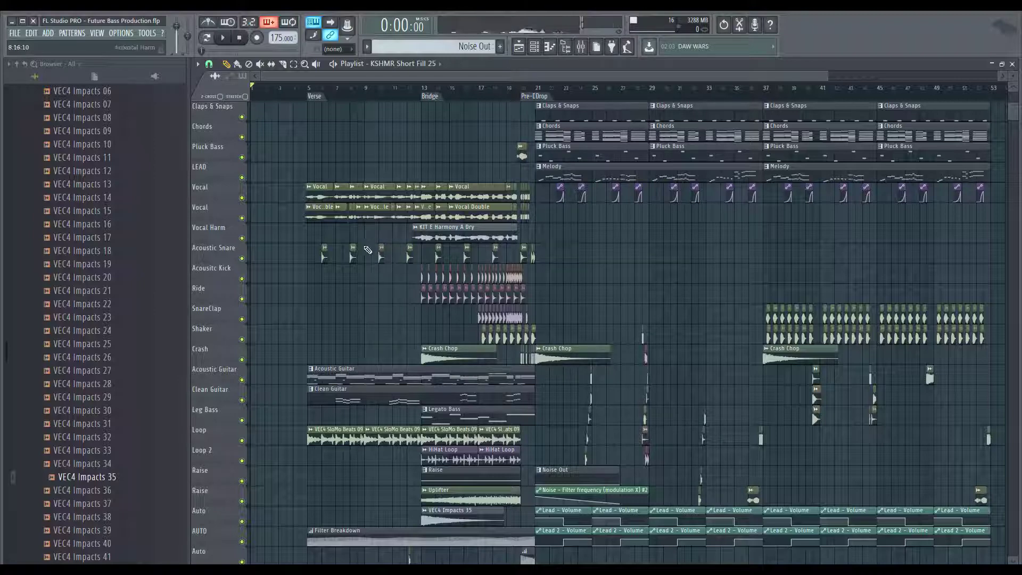
Examine the empty bars before the Verse and play them briefly to judge the space for an intro
scroll(459, 342, "up", 4)
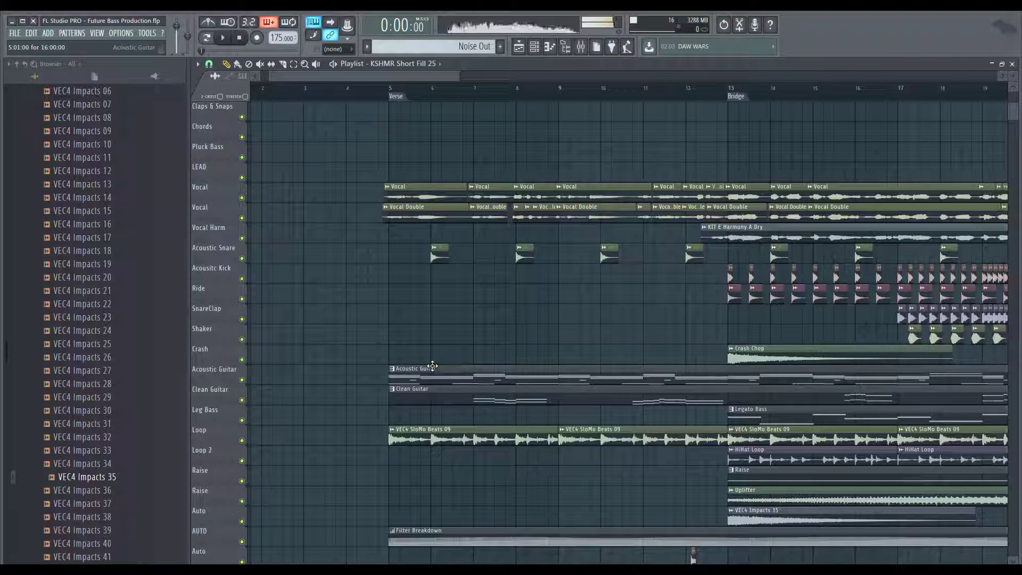
scroll(433, 365, "down", 5)
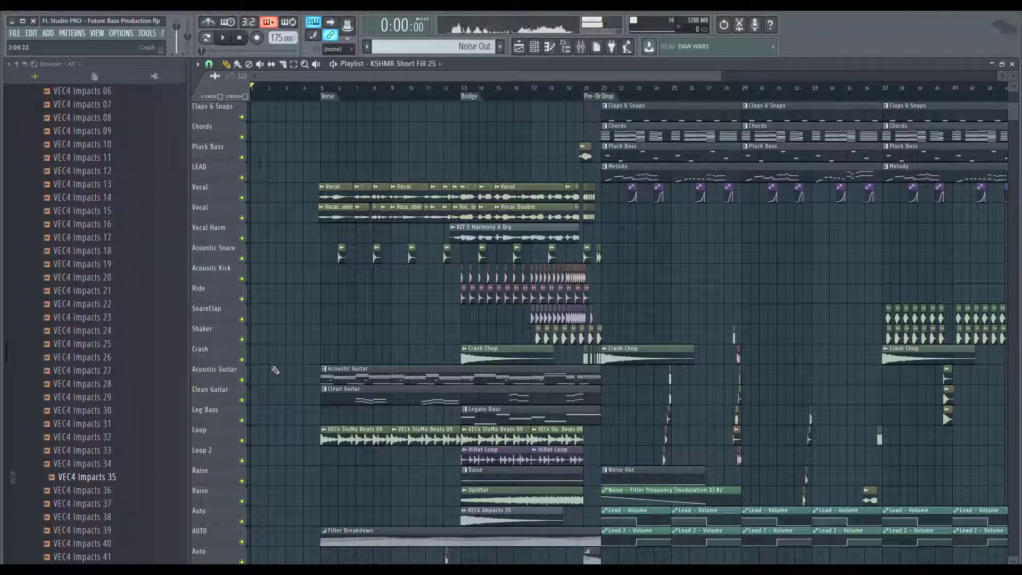
scroll(274, 365, "up", 3)
key("space")
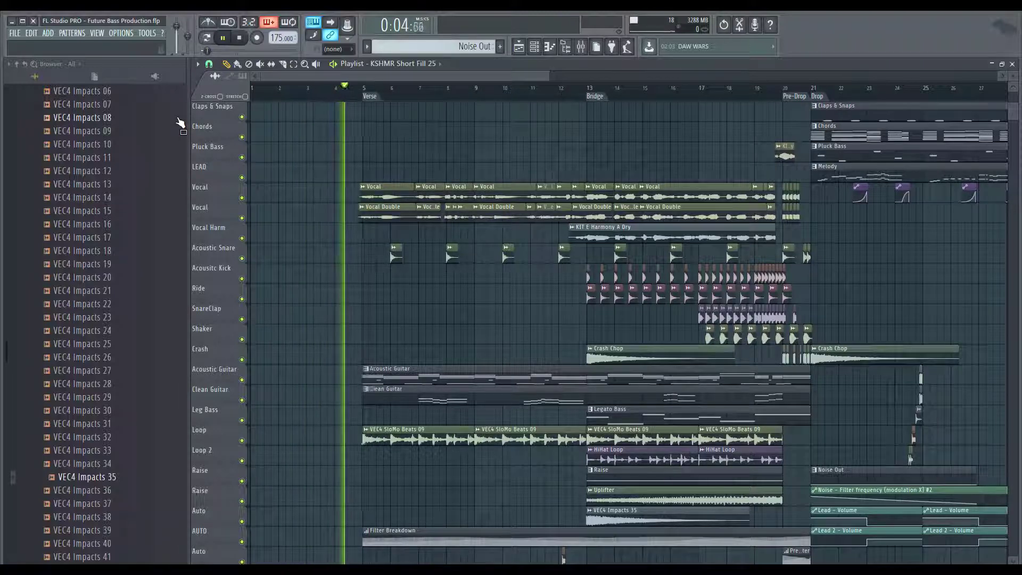
key("space")
scroll(319, 244, "up", 3)
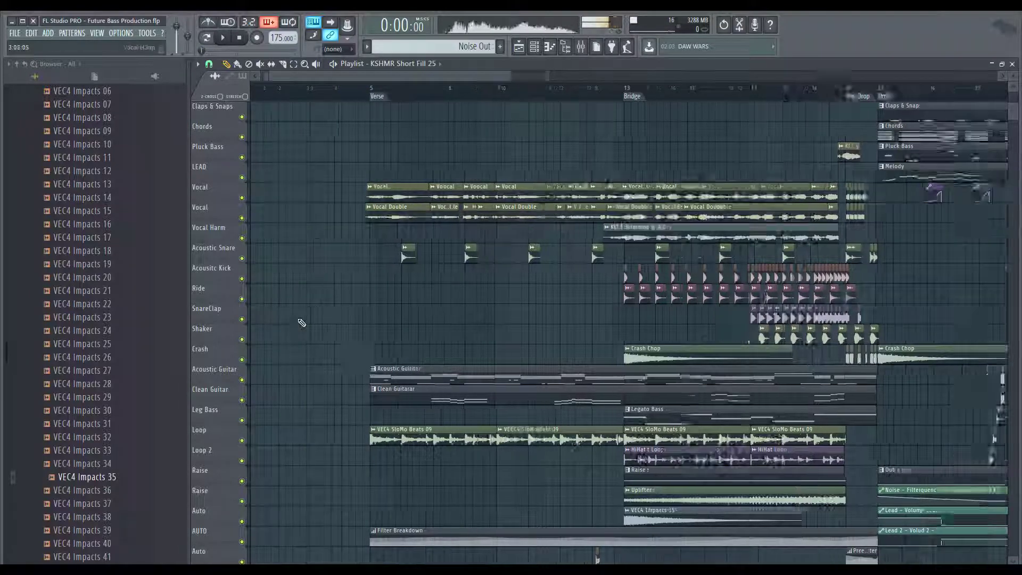
left_click_drag(360, 77, 310, 94)
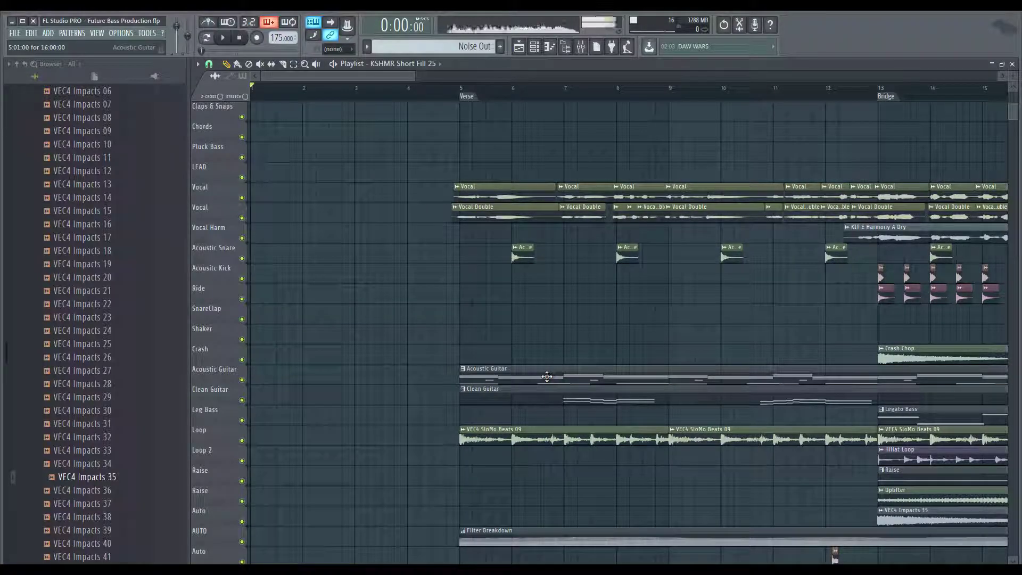
Create a pattern named Intro Acoustic and place it on the Acoustic Guitar track from bar 1 up to the Verse
right_click(465, 44)
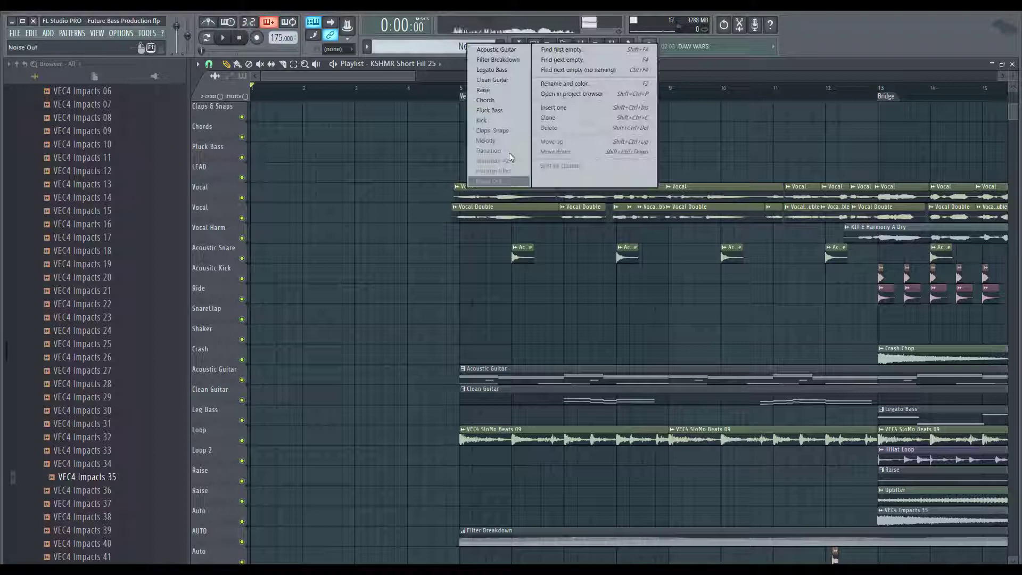
left_click(496, 179)
key("F4")
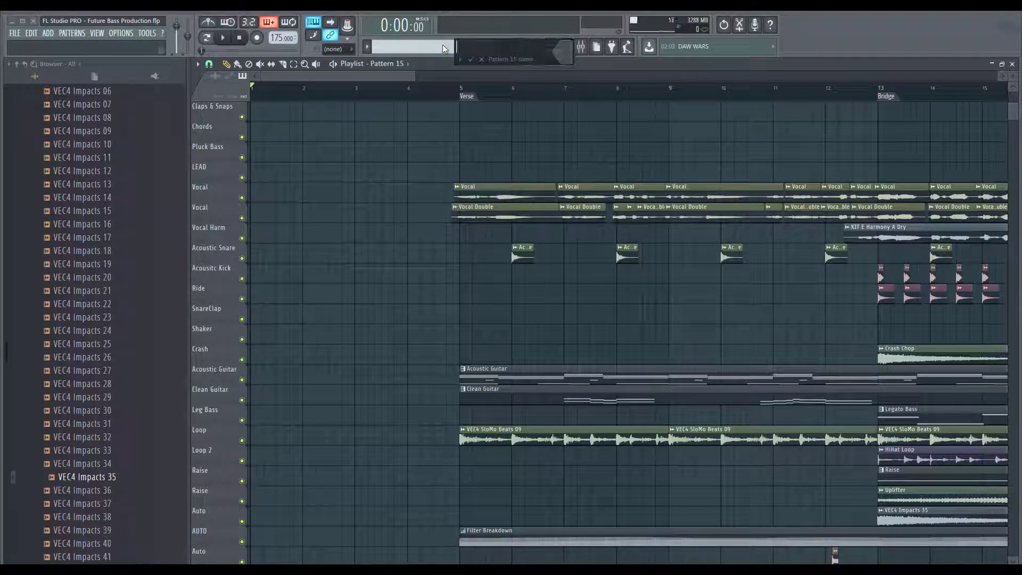
type("Intro Acoustic")
key("Return")
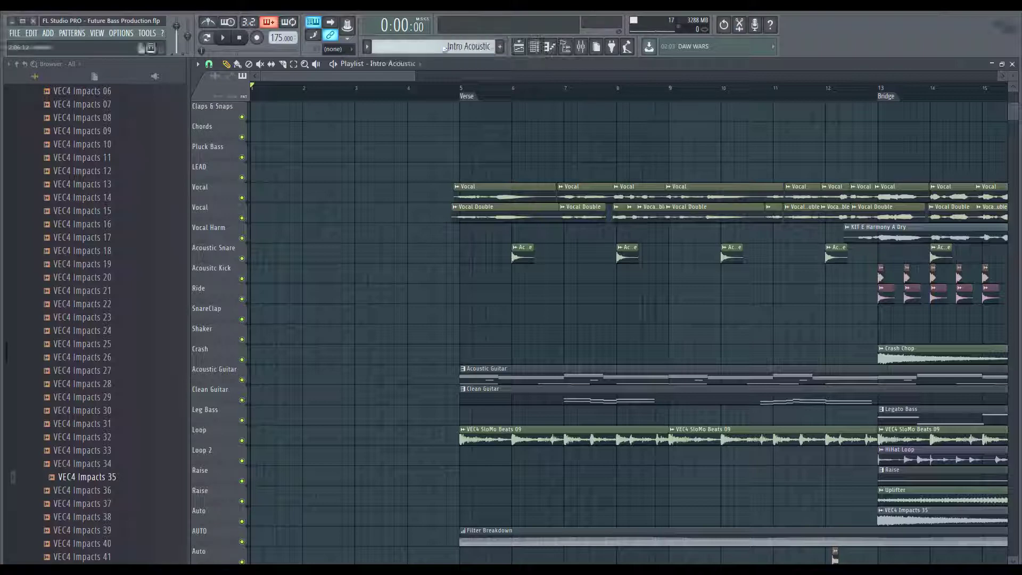
left_click_drag(445, 47, 236, 382)
left_click_drag(301, 378, 459, 378)
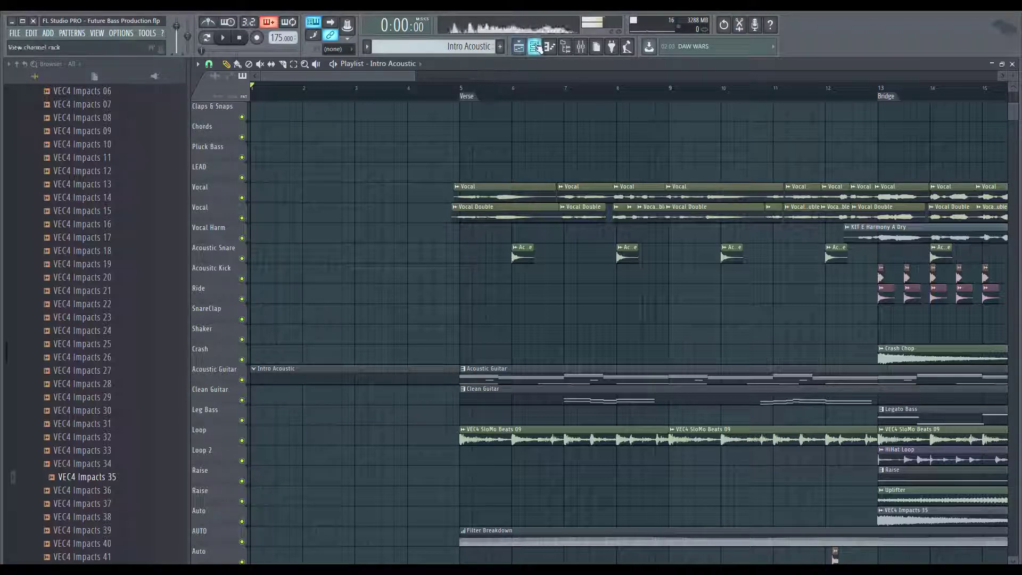
Open the Acoustic Guitar channel's Kontakt instrument and move its window clear of the channel rack
key("F6")
key("F9")
scroll(445, 276, "up", 10)
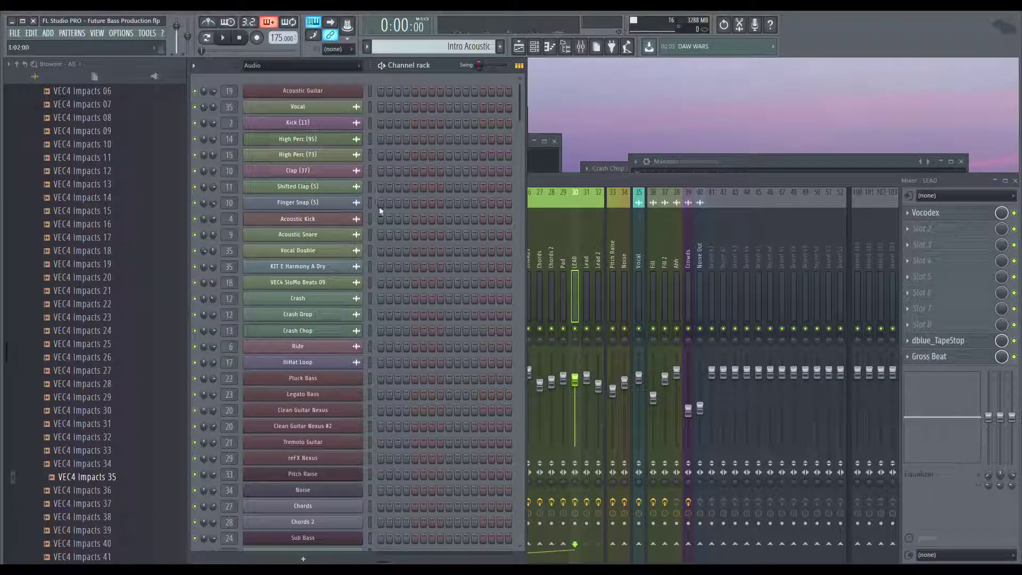
left_click(334, 95)
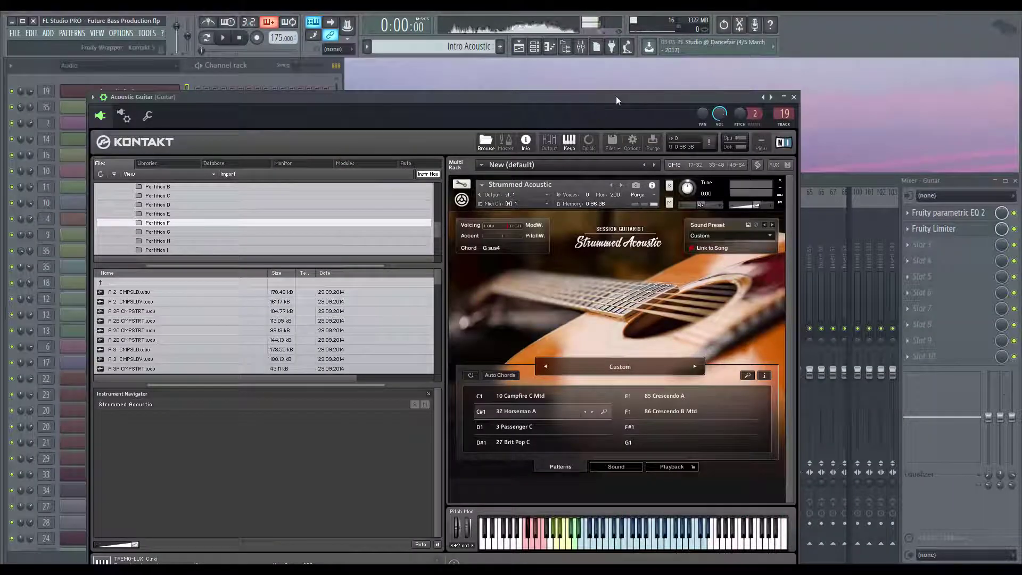
mouse_move(617, 96)
left_mouse_down()
mouse_move(777, 98)
mouse_move(617, 76)
left_mouse_up()
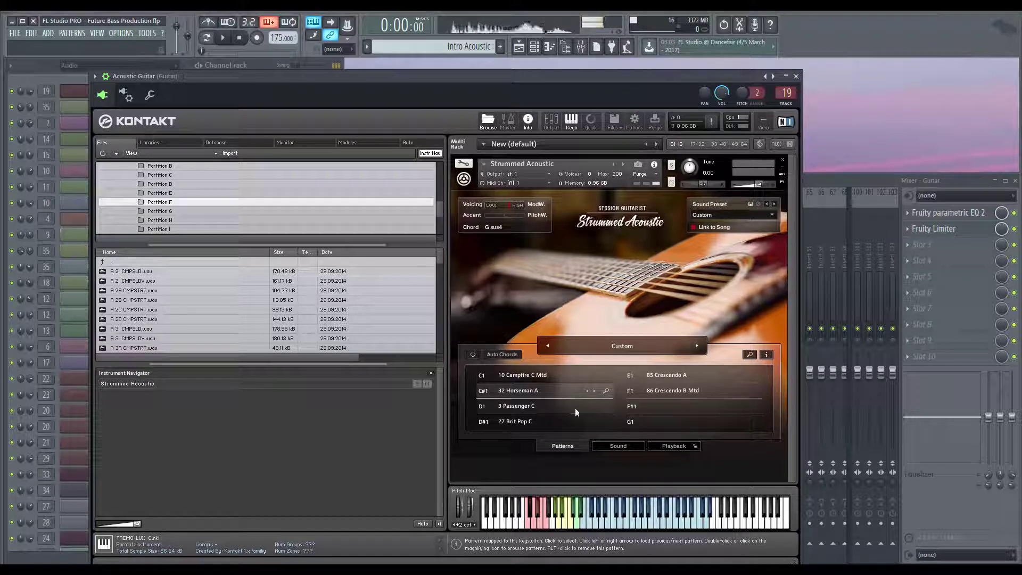
left_click_drag(430, 90, 725, 70)
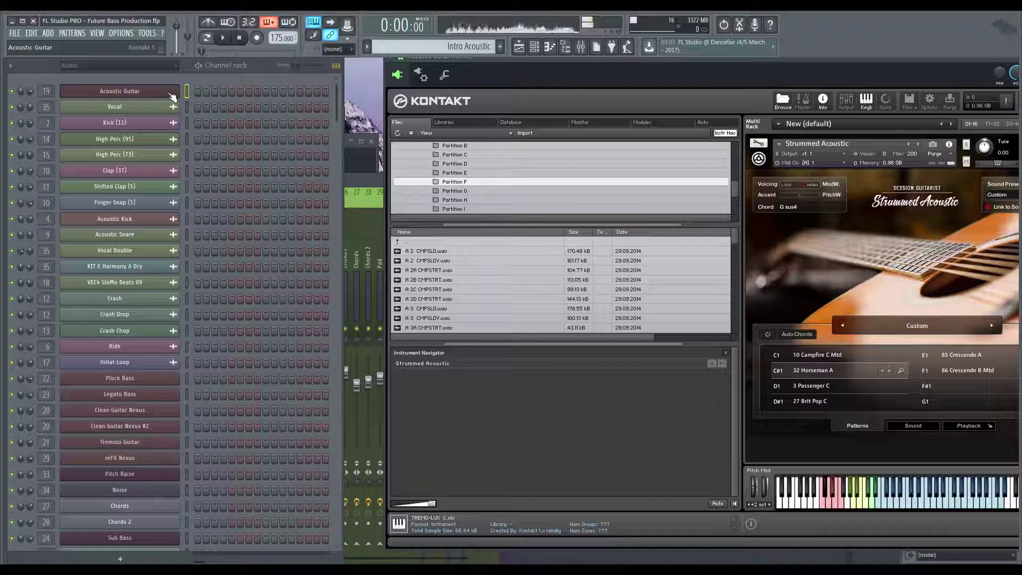
Open the Acoustic Guitar piano roll and enter a four-bar A4 note starting at bar 1
right_click(140, 91)
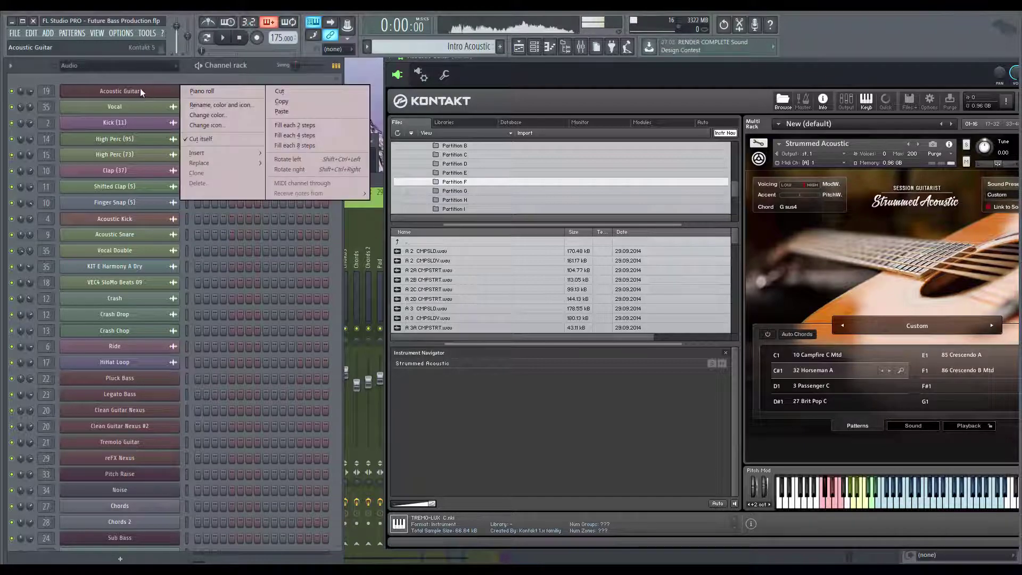
left_click(198, 91)
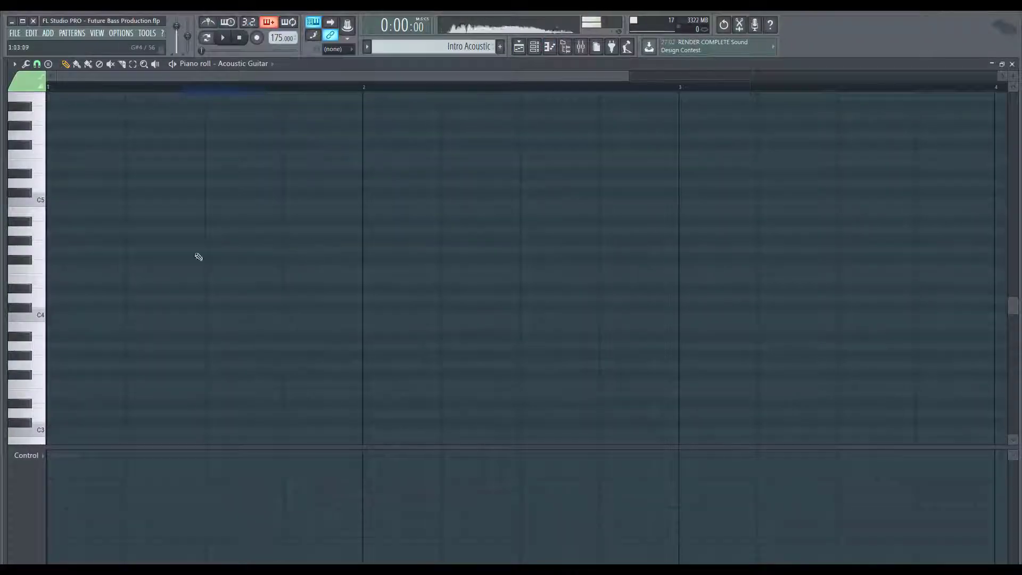
left_click(44, 234)
left_click(49, 230)
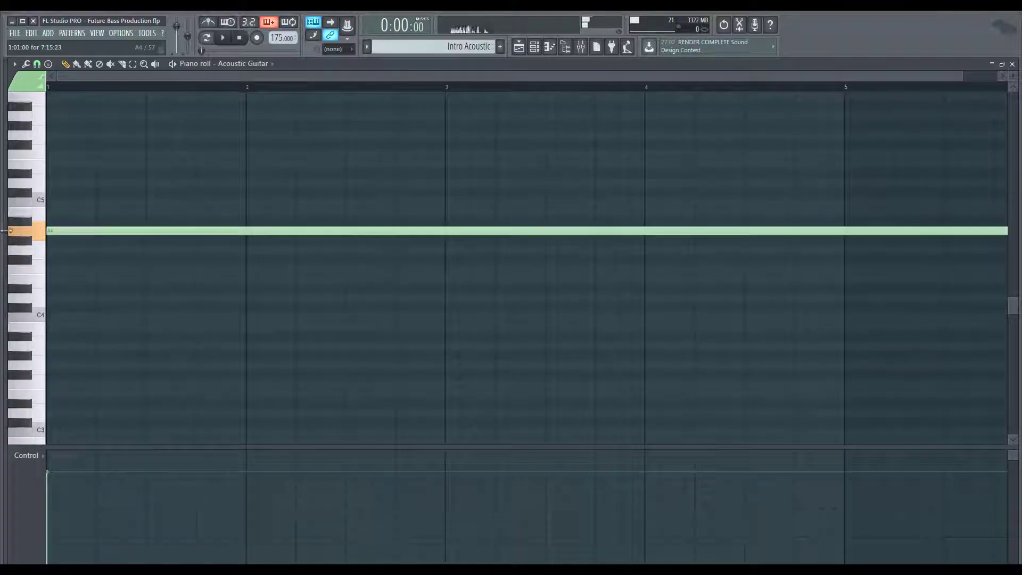
scroll(335, 302, "down", 2)
left_click_drag(828, 229, 436, 253)
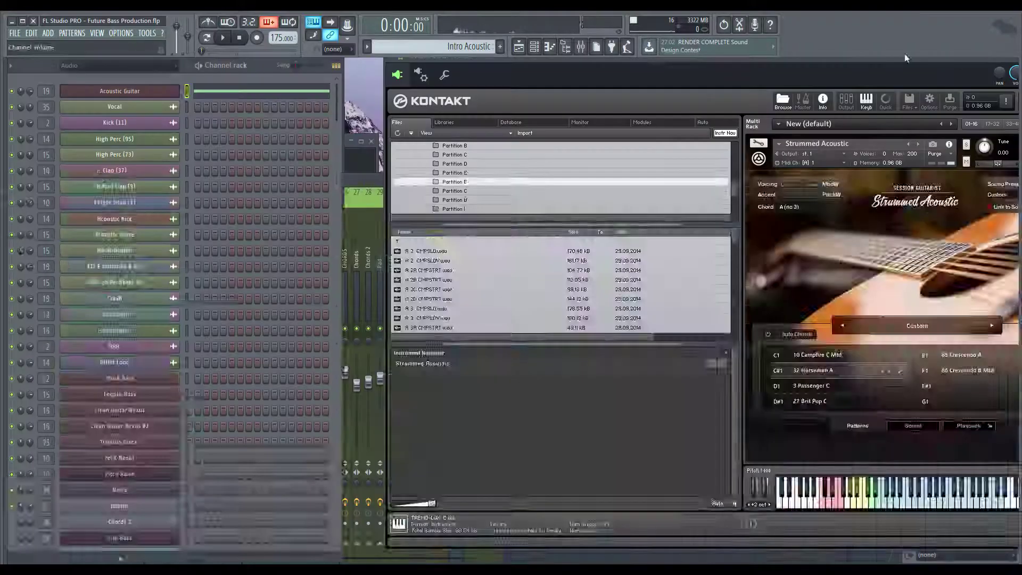
Bypass the Fruity Love Philter on the Pre-Master mixer track and preview the Intro Acoustic pattern
key("F9")
left_click(1014, 213)
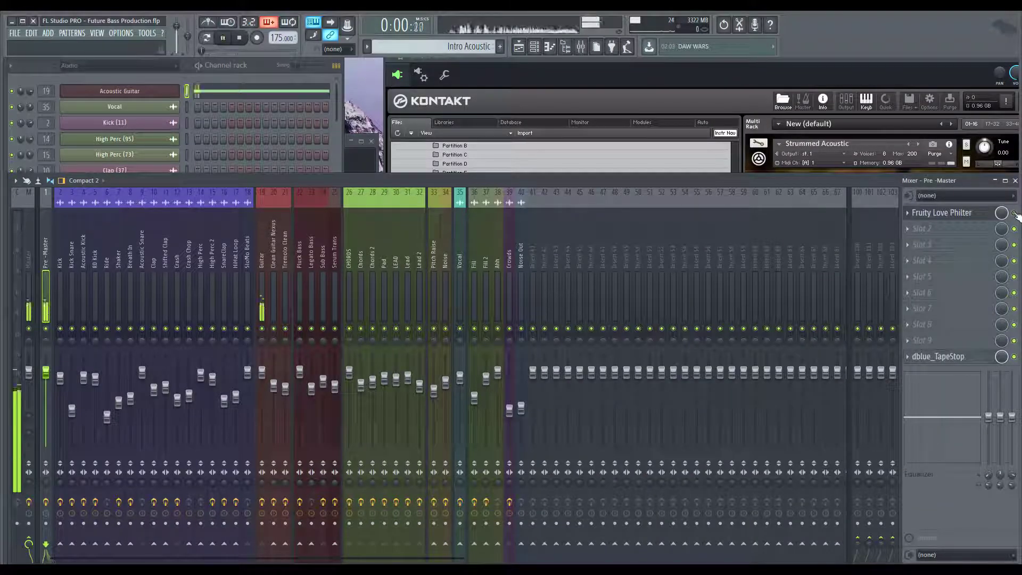
key("space")
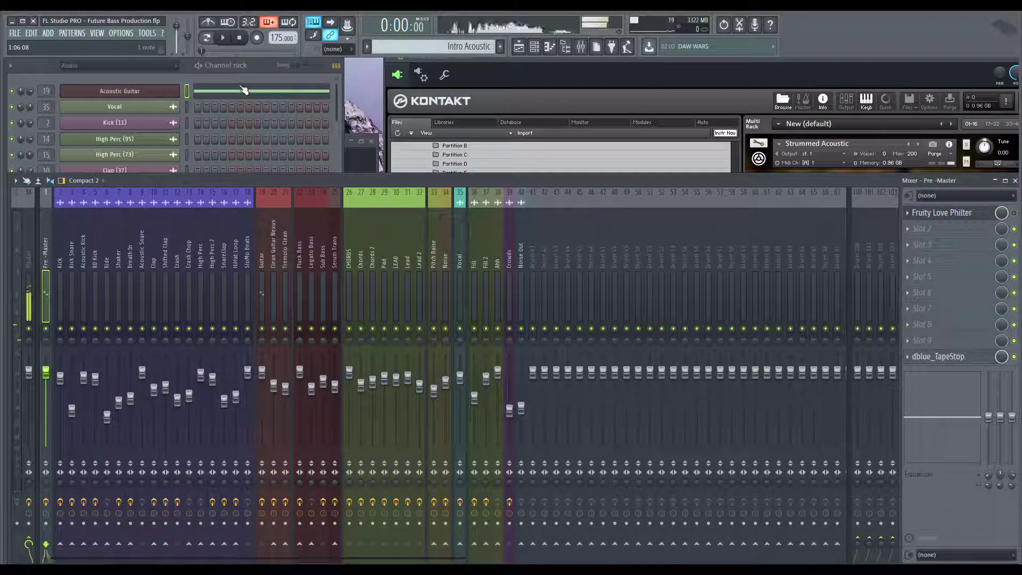
Check the strumming patterns and their key assignments in the Acoustic Guitar's Strummed Acoustic instrument
left_click(120, 92)
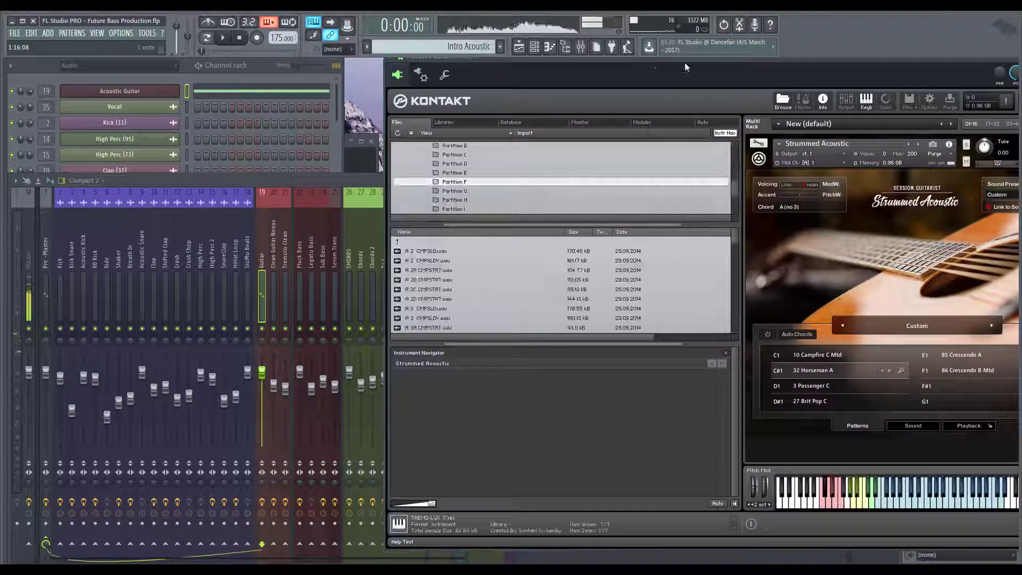
left_click_drag(655, 69, 326, 78)
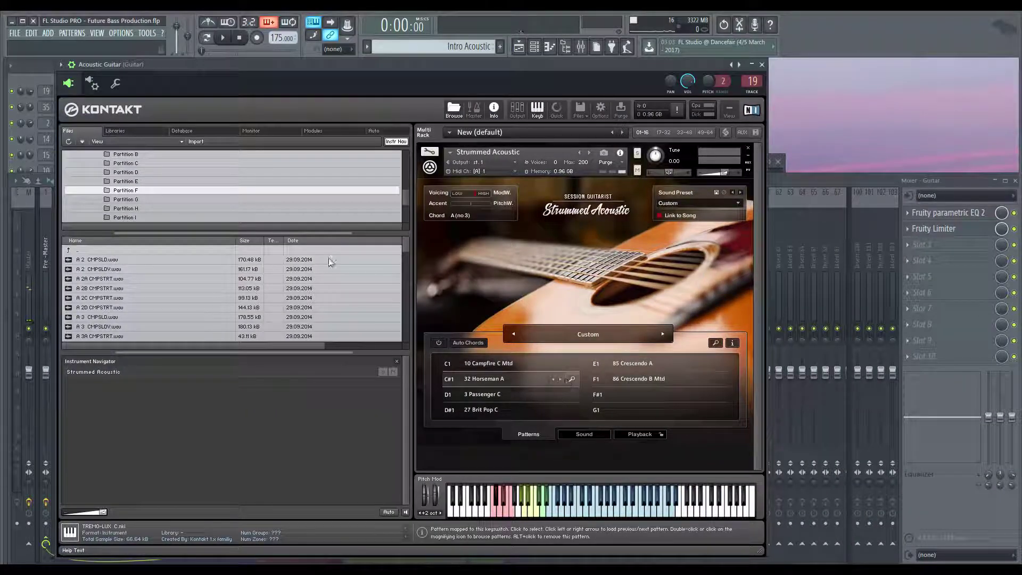
left_click_drag(144, 68, 336, 76)
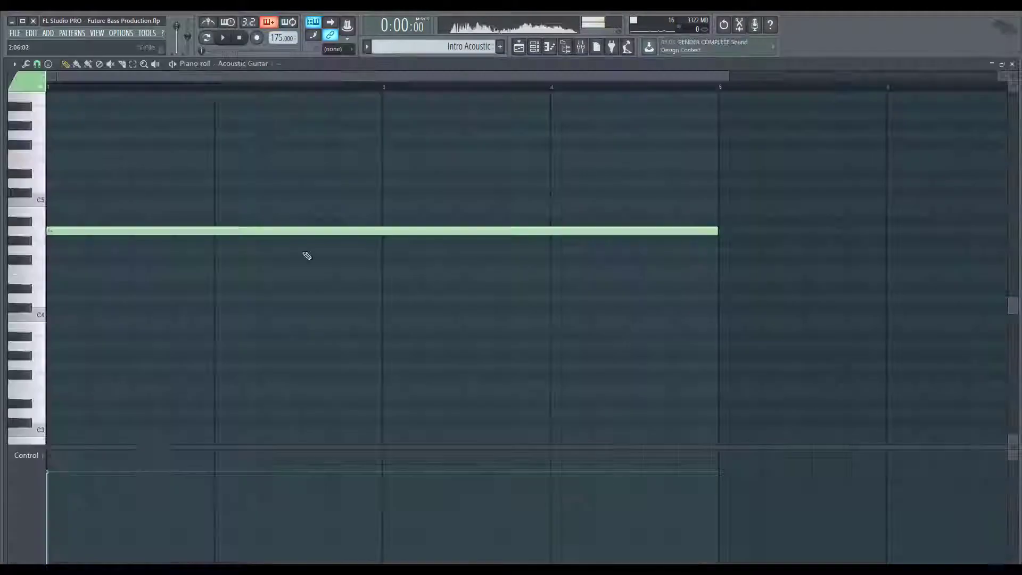
Add a four-bar D3 note from bar 1 below the A4 note in the Acoustic Guitar piano roll
scroll(308, 256, "down", 2)
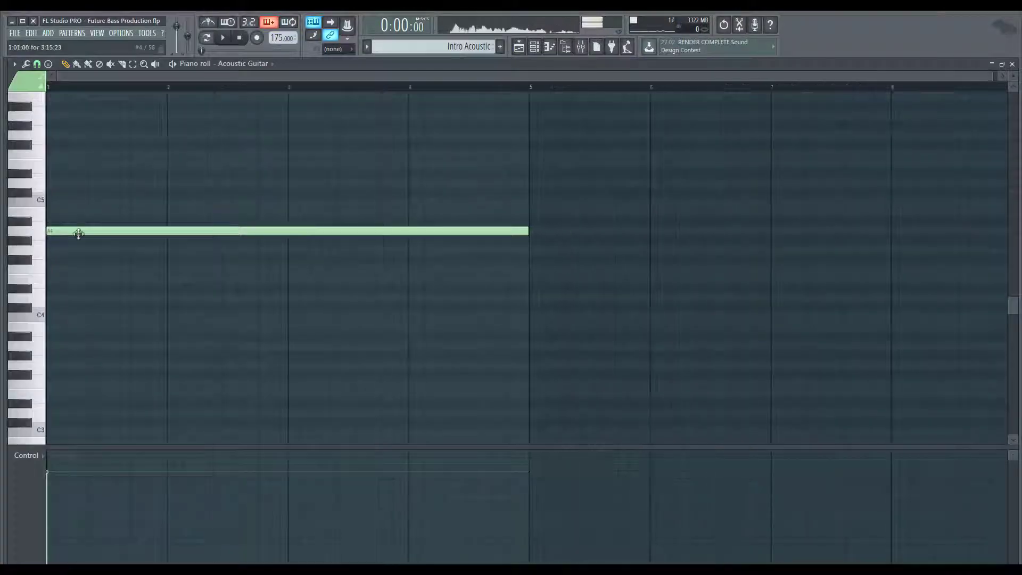
left_click(59, 296)
right_click(84, 296)
left_click(71, 413)
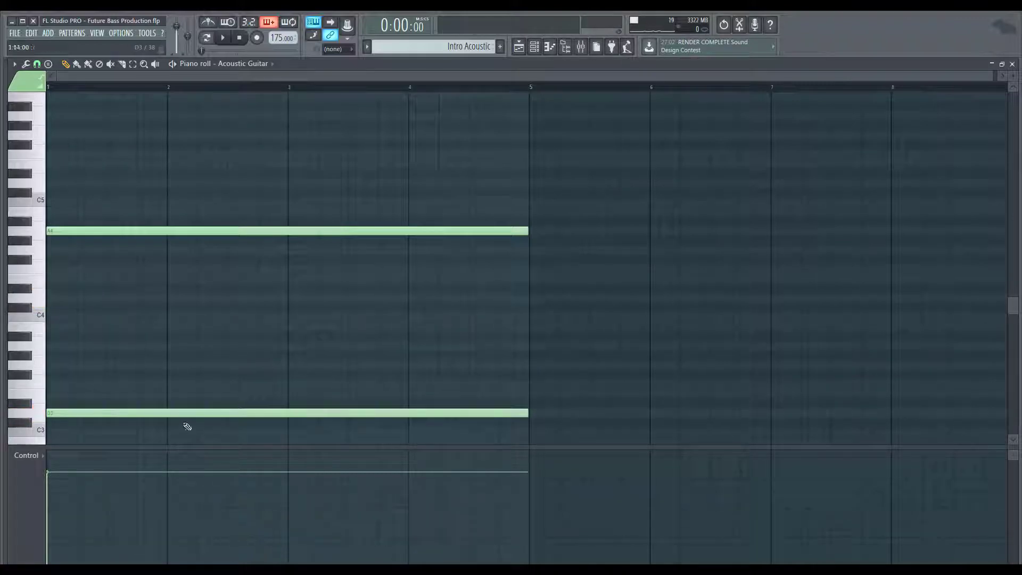
Replace the D1 strumming pattern in Strummed Acoustic with 94 Dead Notes A and preview it
key("space")
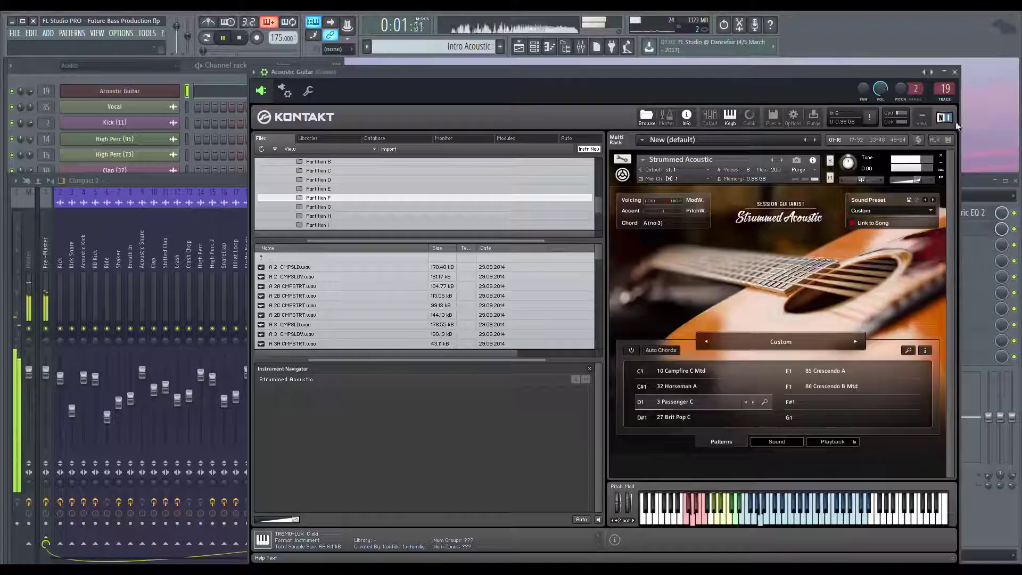
left_click(765, 402)
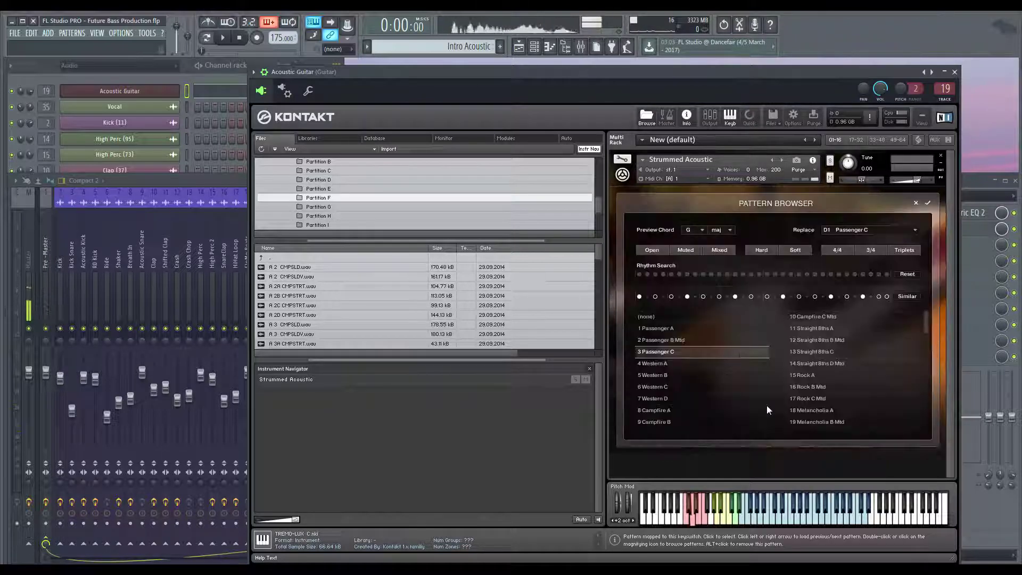
left_click_drag(929, 386, 929, 443)
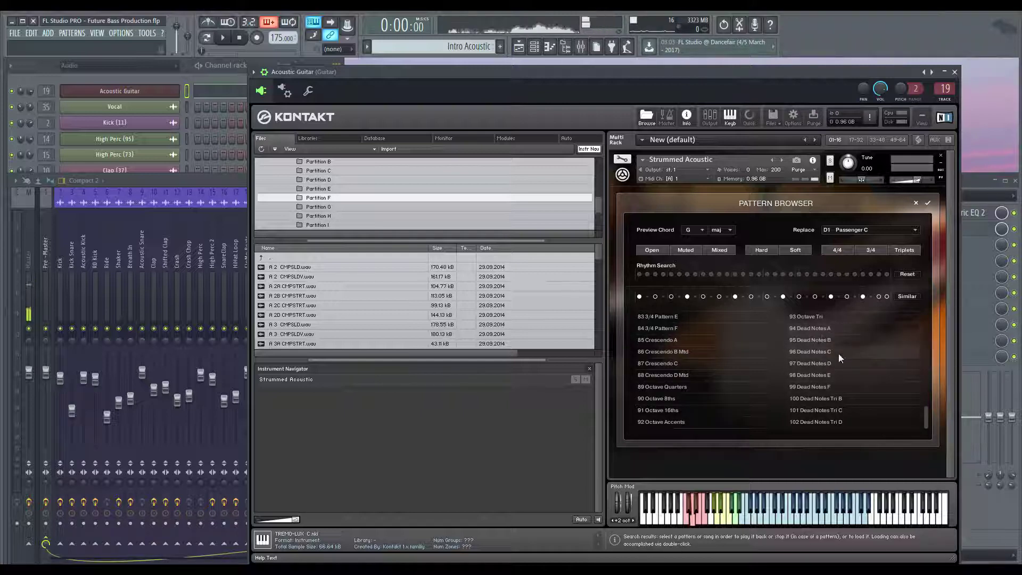
left_click(809, 328)
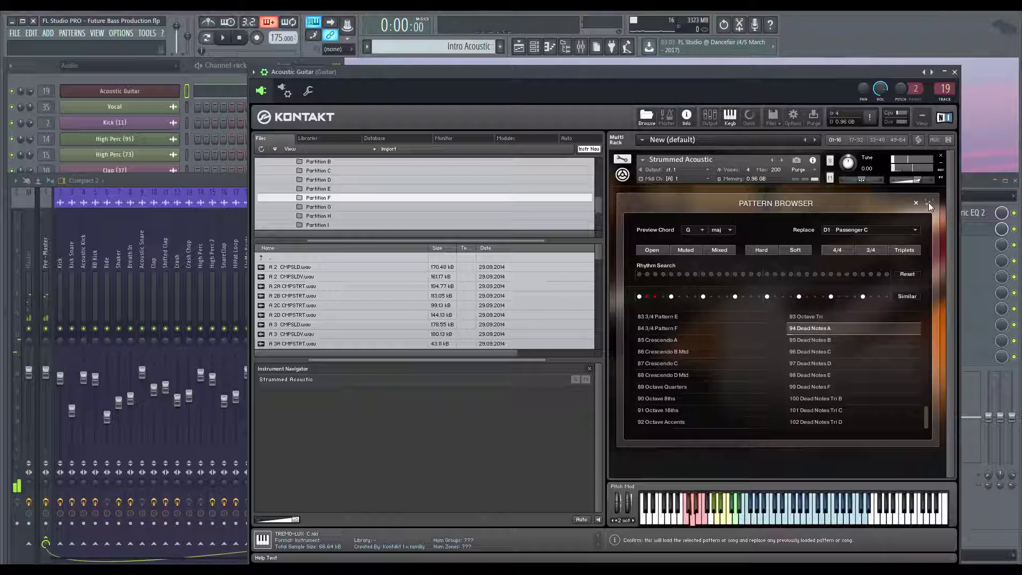
left_click(928, 203)
key("space")
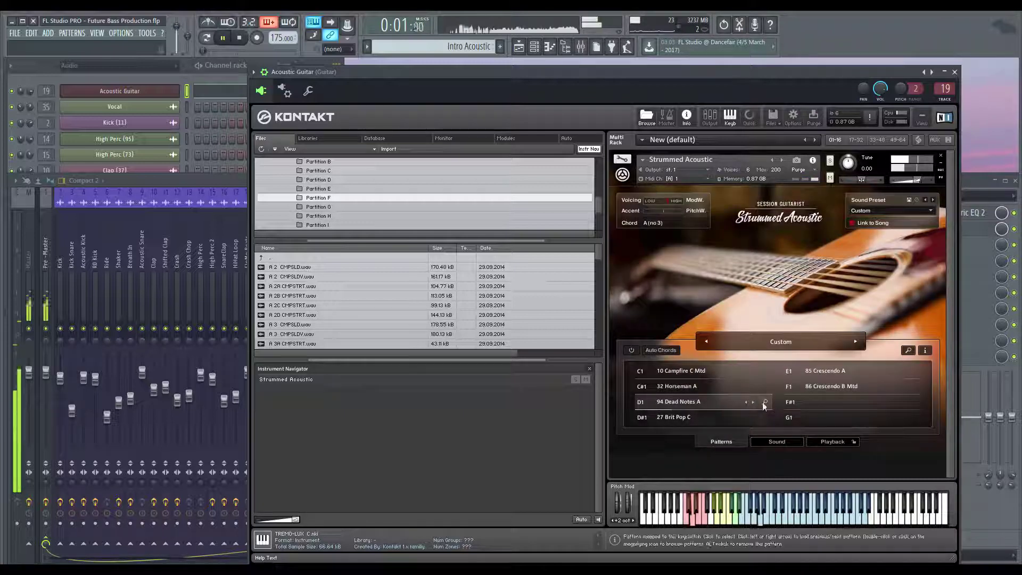
key("space")
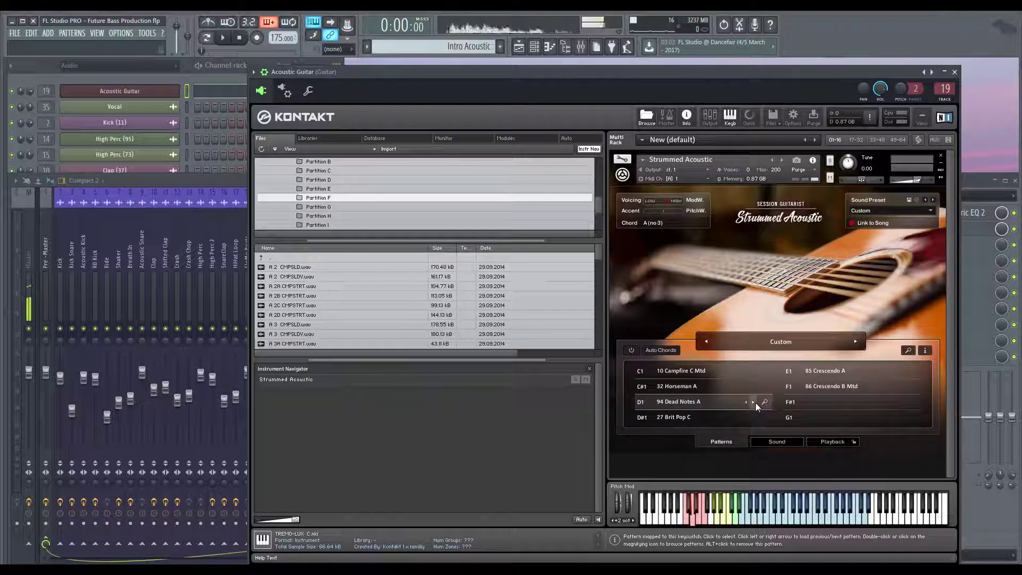
Audition the following Dead Notes patterns on D1, keep 99 Dead Notes F, and close the Acoustic Guitar instrument
left_click(753, 402)
key("space")
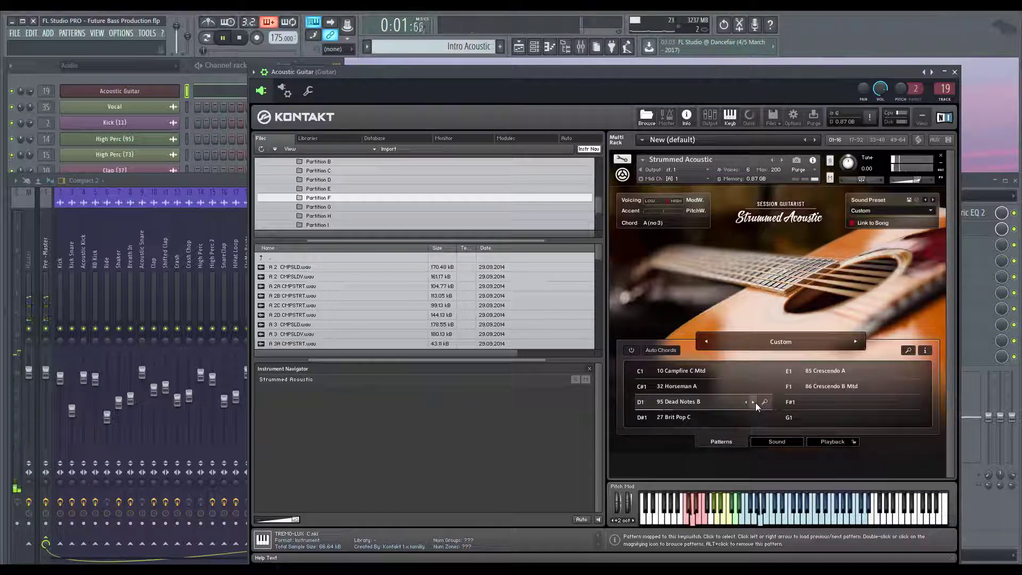
key("space")
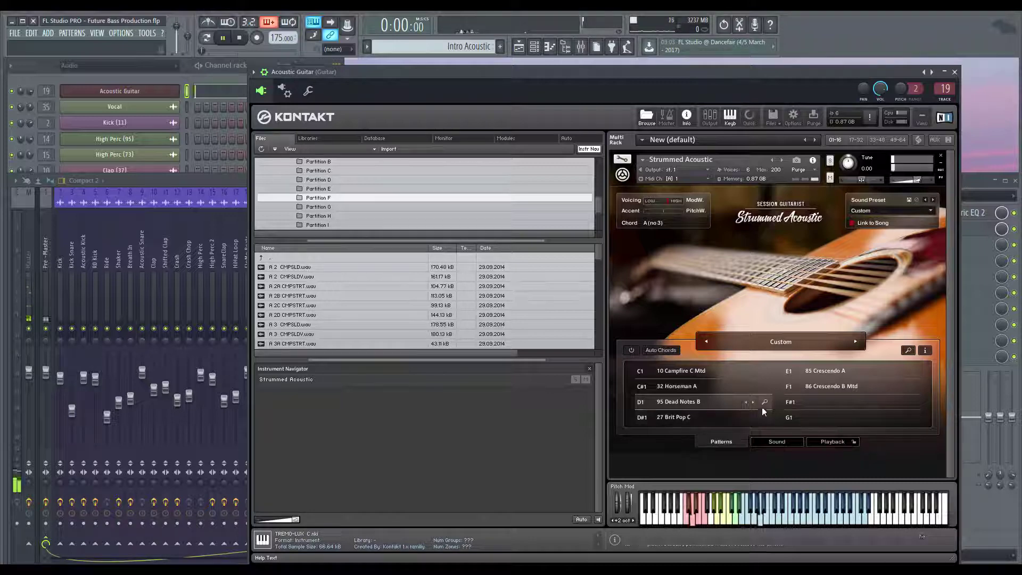
left_click(755, 404)
key("space")
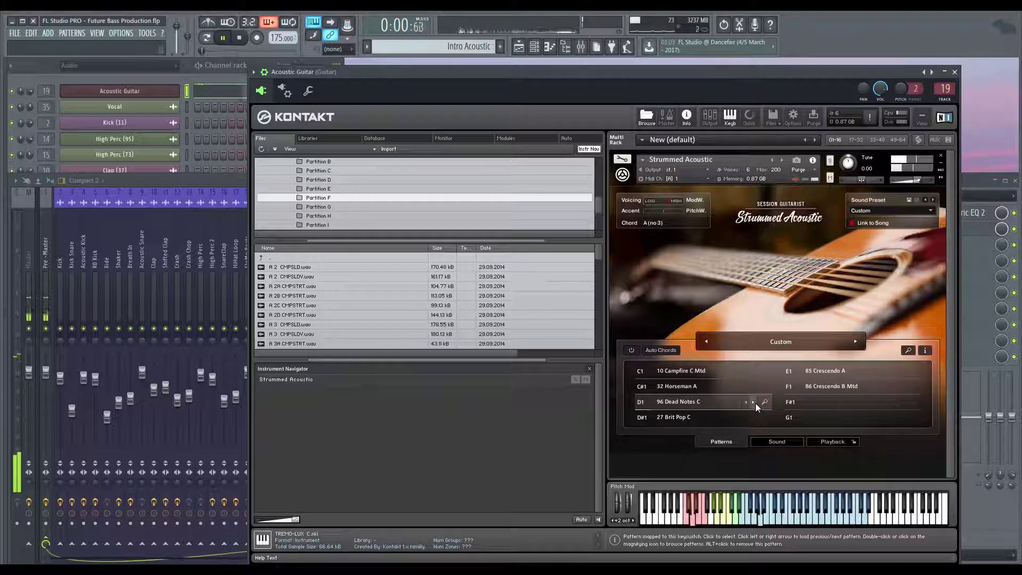
key("space")
left_click(754, 403)
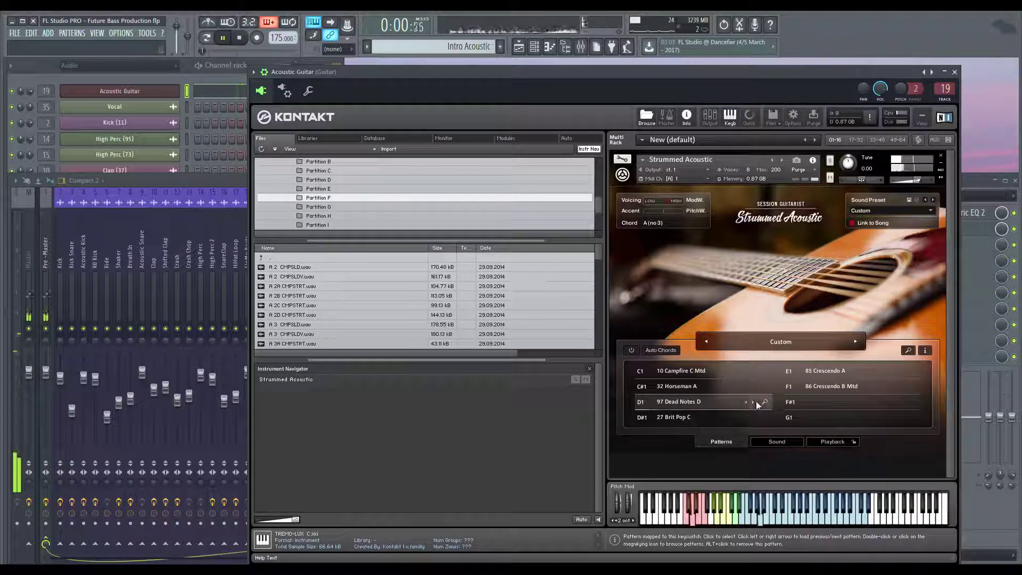
left_click(755, 403)
left_click(754, 403)
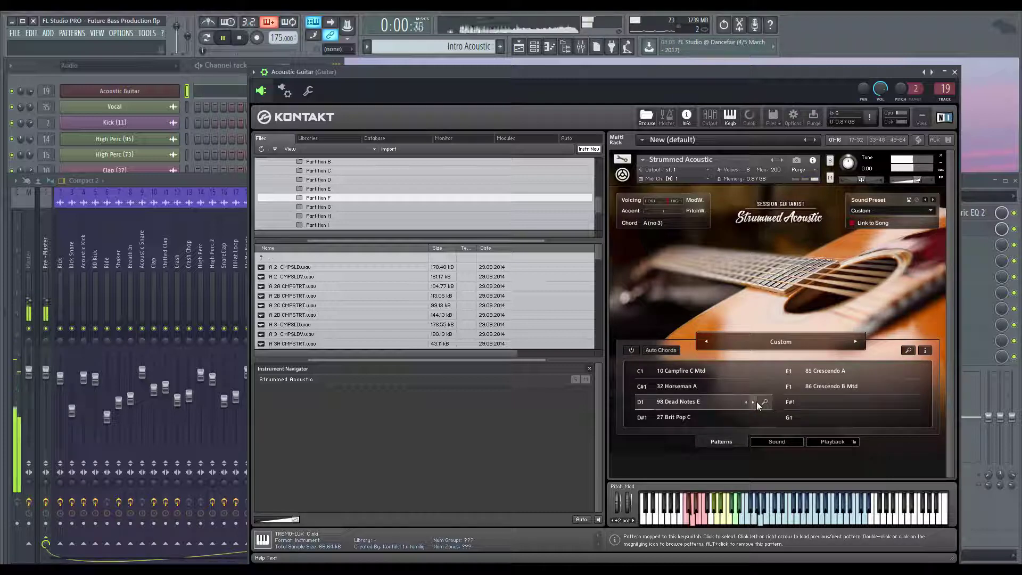
key("space")
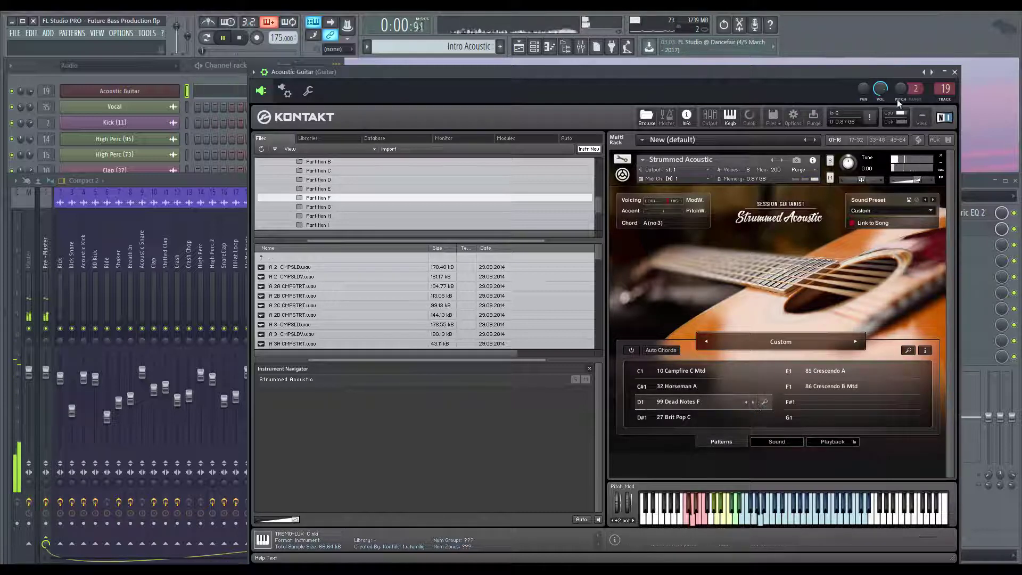
key("space")
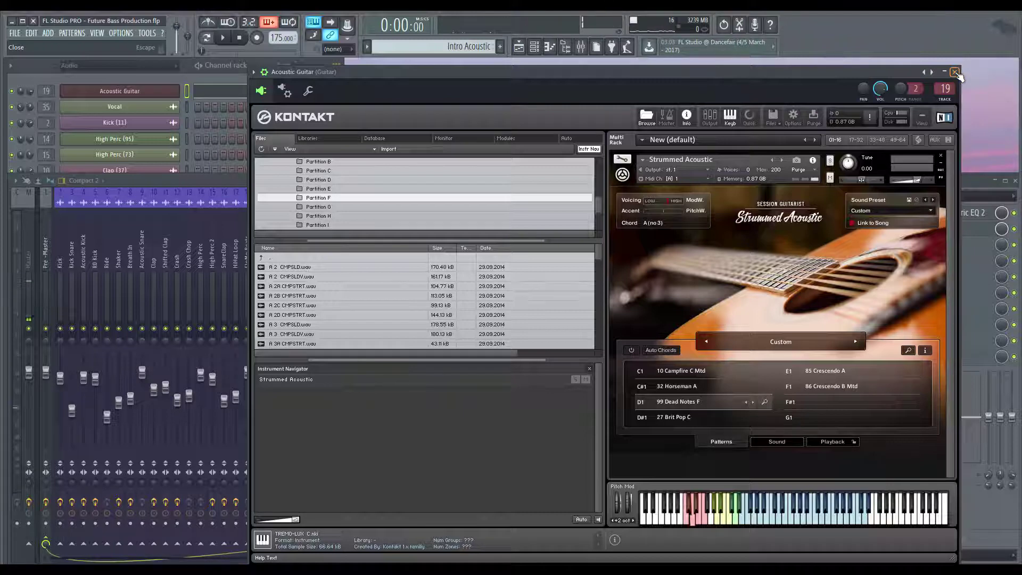
left_click(955, 73)
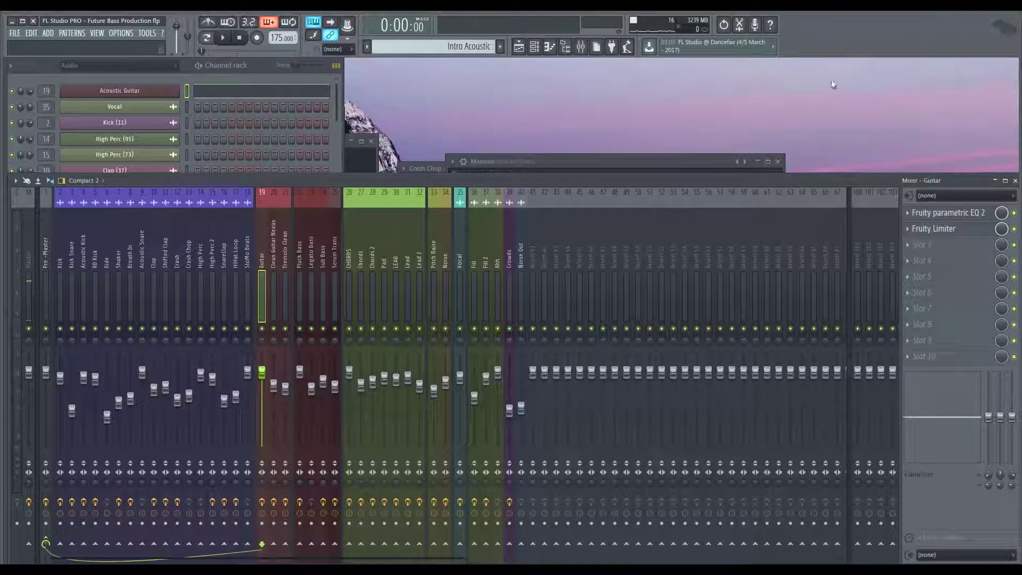
Bypass the Fruity Love Philter on the Pre-Master track and play the arrangement from bar 1 into the Verse
left_click(47, 274)
left_click(1014, 213)
key("F5")
key("space")
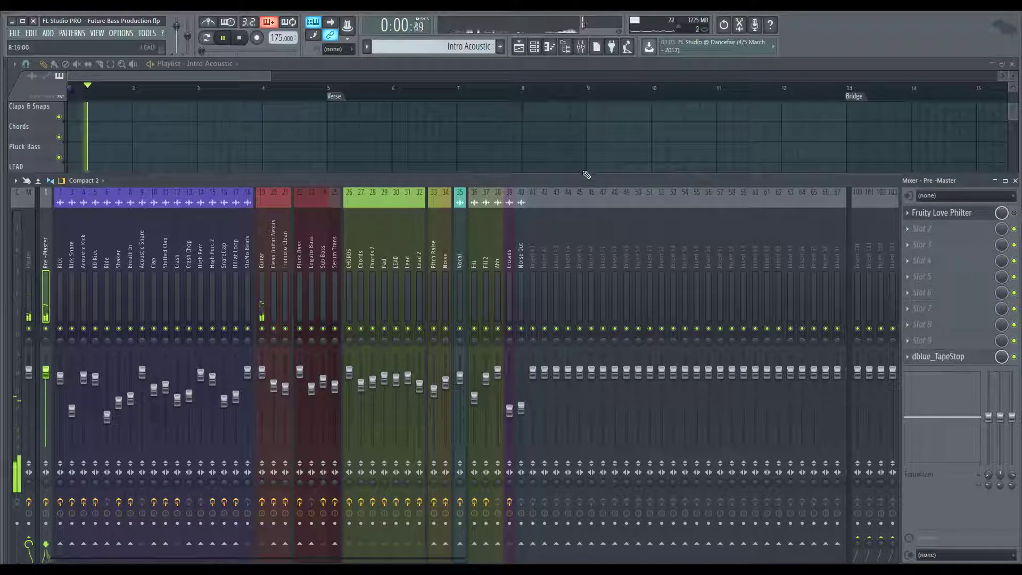
key("F9")
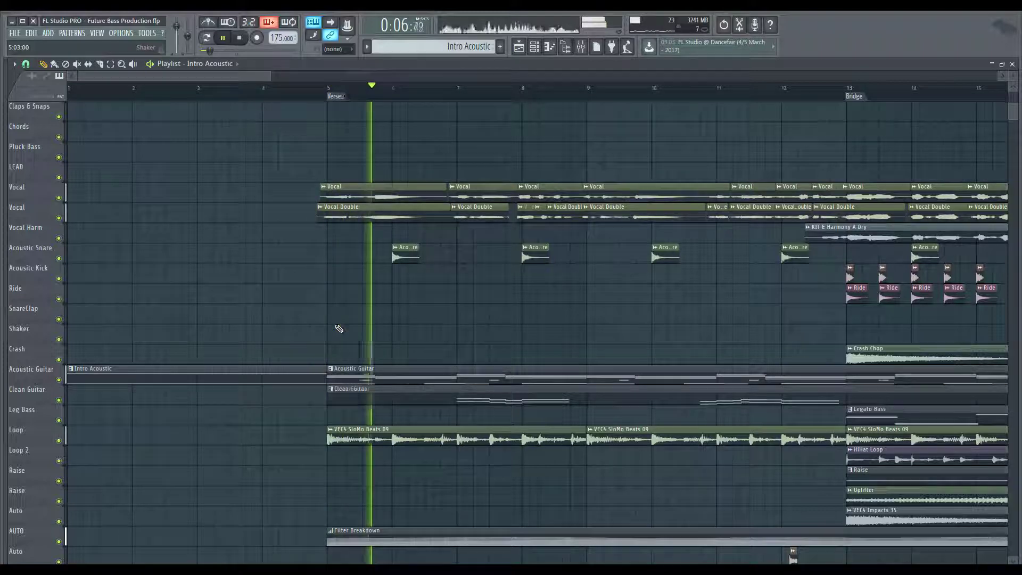
key("space")
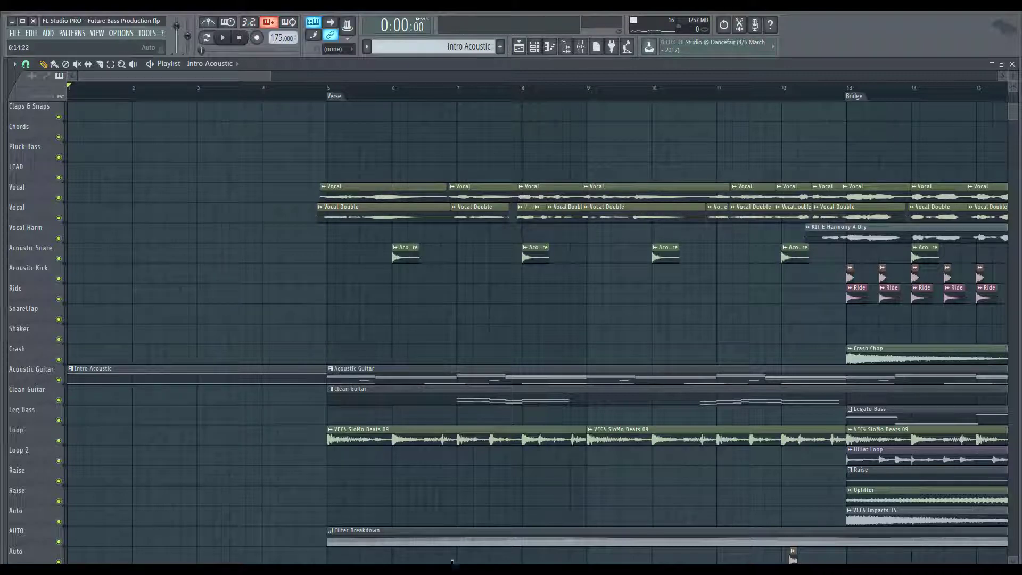
Create a pattern named Intro Pre Master Auto and place it over the four intro bars on the Crash track
scroll(411, 528, "down", 1)
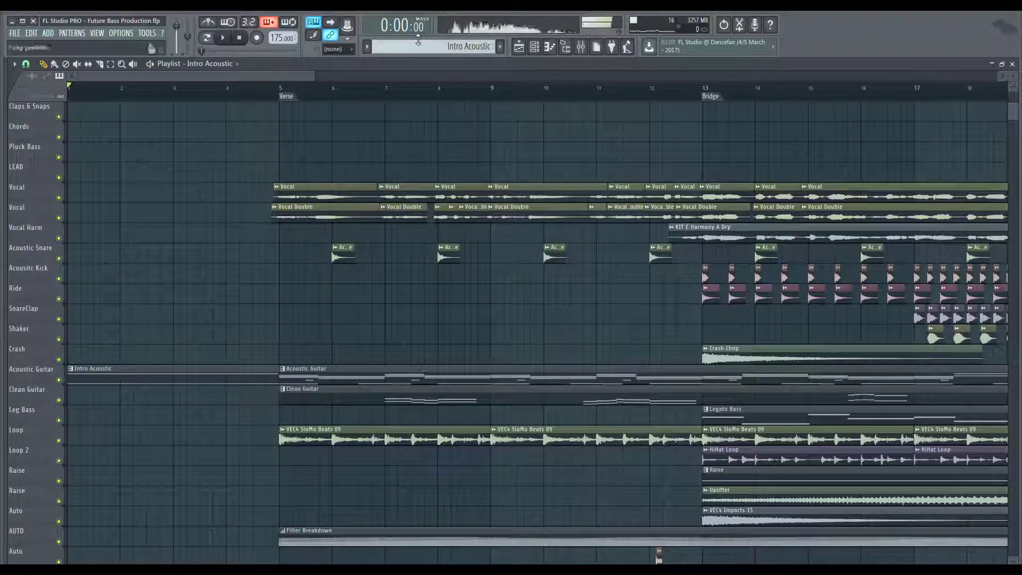
scroll(434, 42, "up", 1)
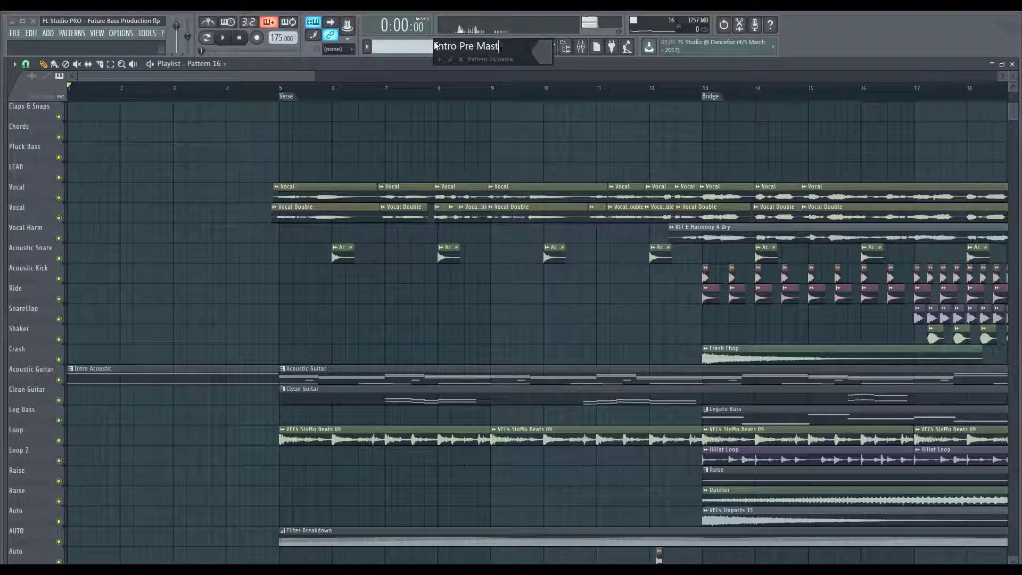
type("o")
key("Return")
left_click_drag(72, 351, 276, 354)
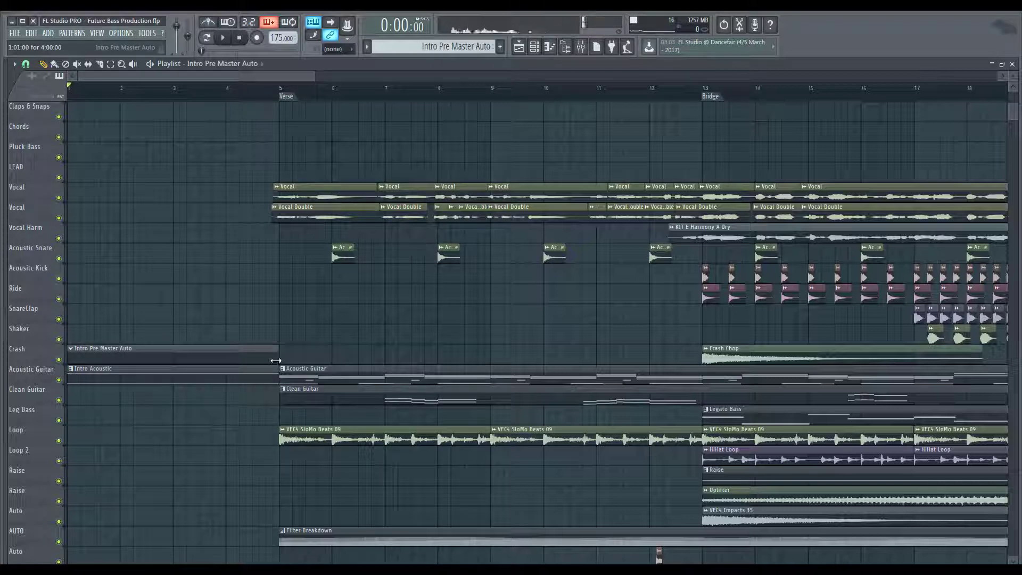
Enable the Pre-Master's Fruity Love Philter and move its XY modulation point to about the middle of the pad while previewing
left_click(581, 47)
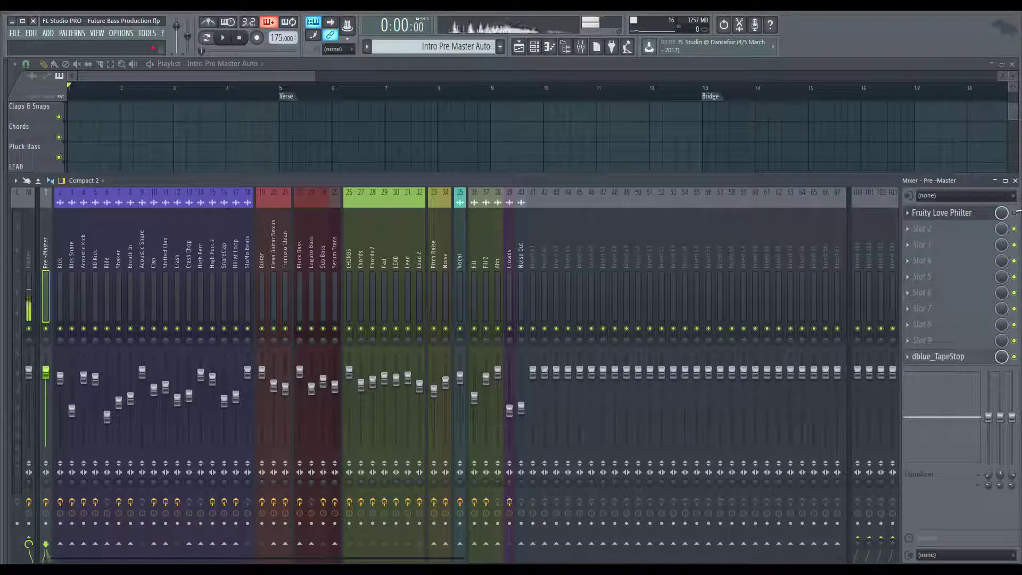
left_click(943, 212)
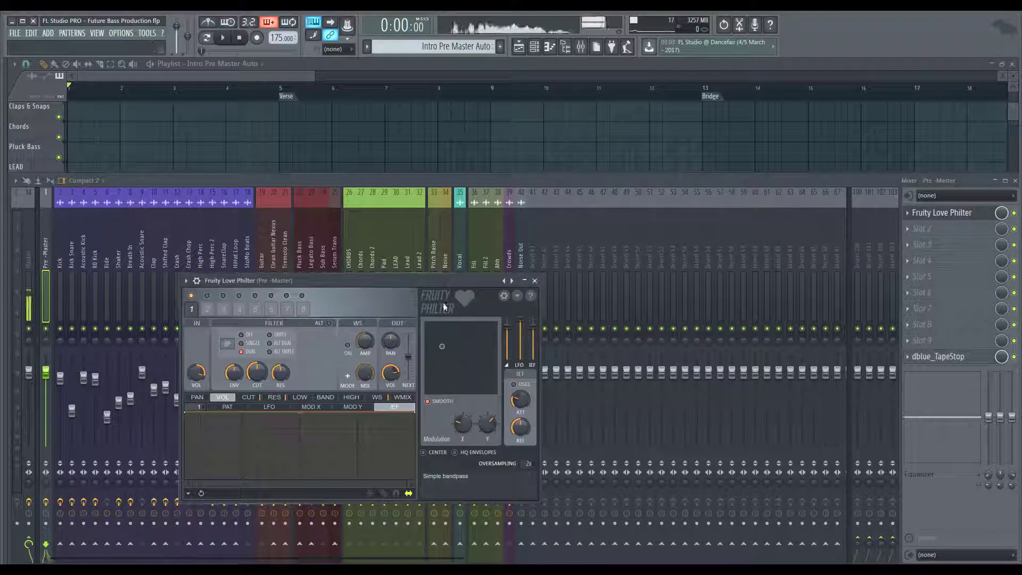
left_click(444, 345)
key("space")
mouse_move(449, 345)
left_mouse_down()
mouse_move(442, 339)
mouse_move(461, 350)
left_mouse_up()
key("space")
key("space")
key("space")
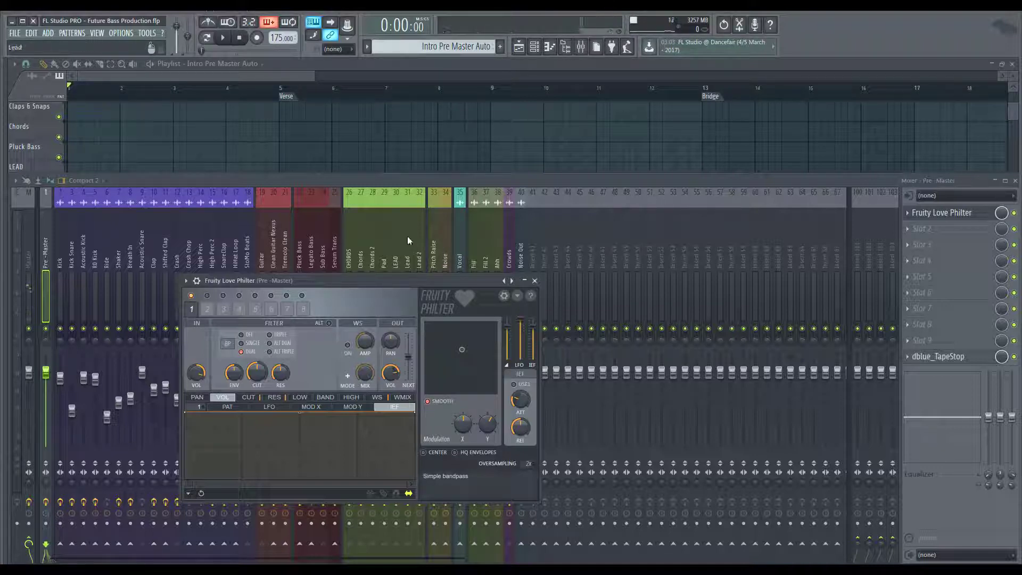
Record Fruity Love Philter XY pad automation over the intro into the Intro Pre Master Auto pattern, using a recording countdown
left_click(256, 37)
left_click(248, 22)
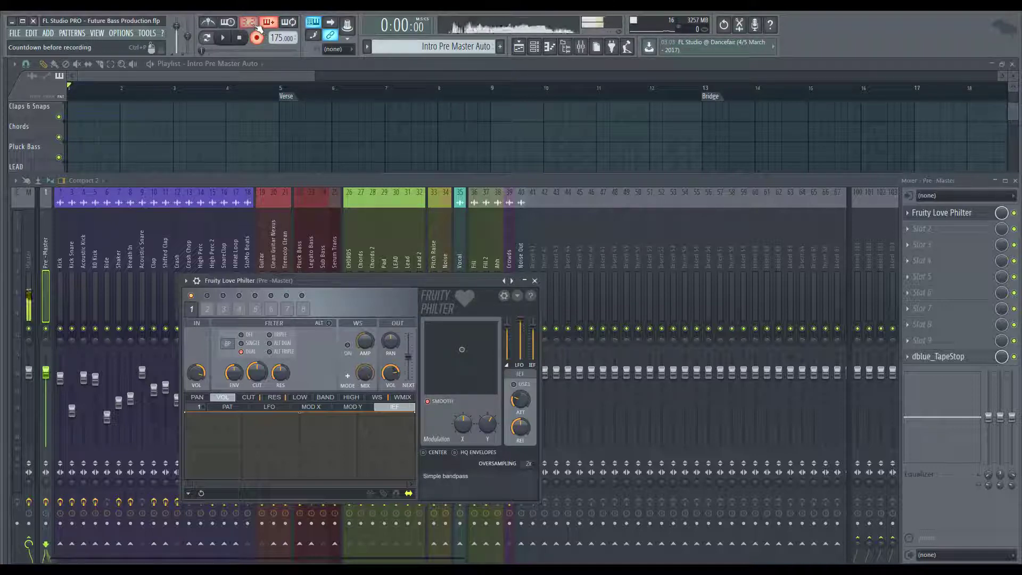
left_click(223, 38)
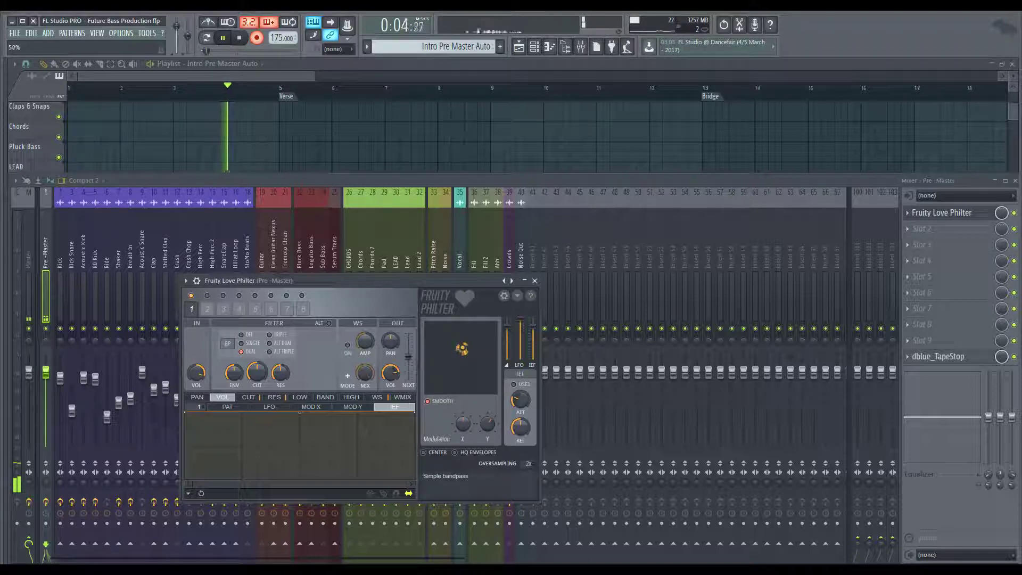
key("space")
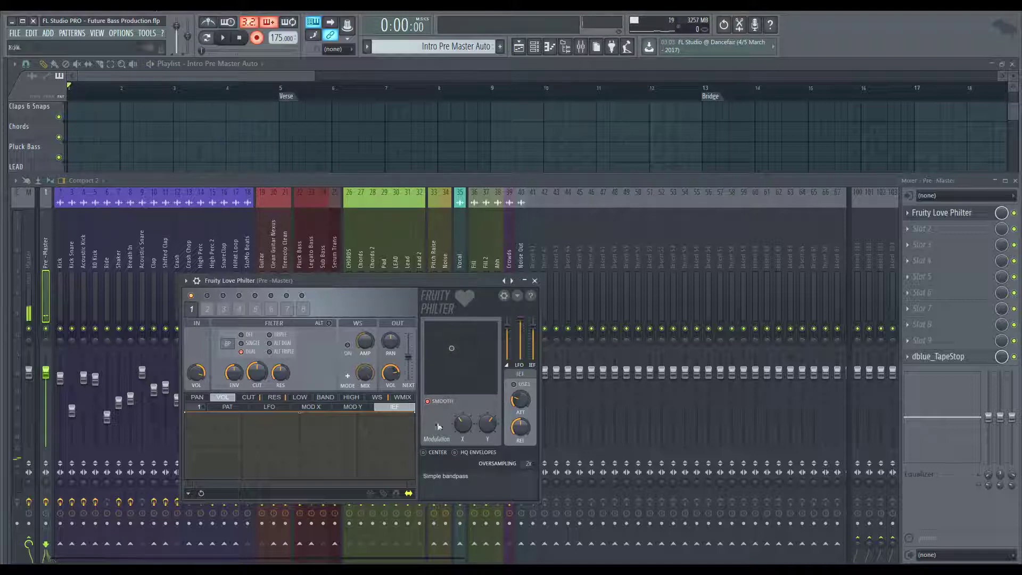
left_click(288, 123)
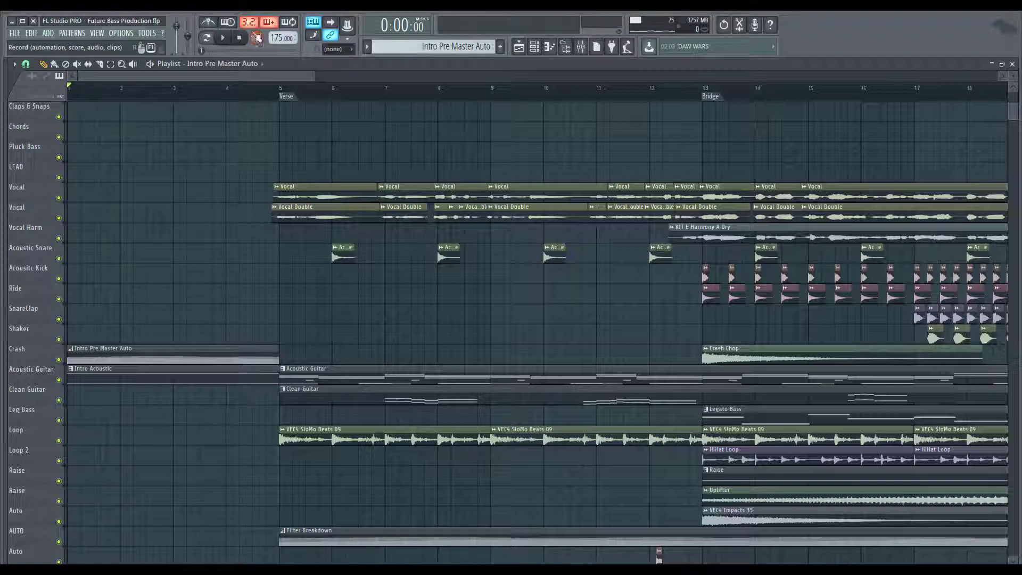
Play back the filtered intro and move the Intro Pre Master Auto clip to the AUTO track at bar 1
key("space")
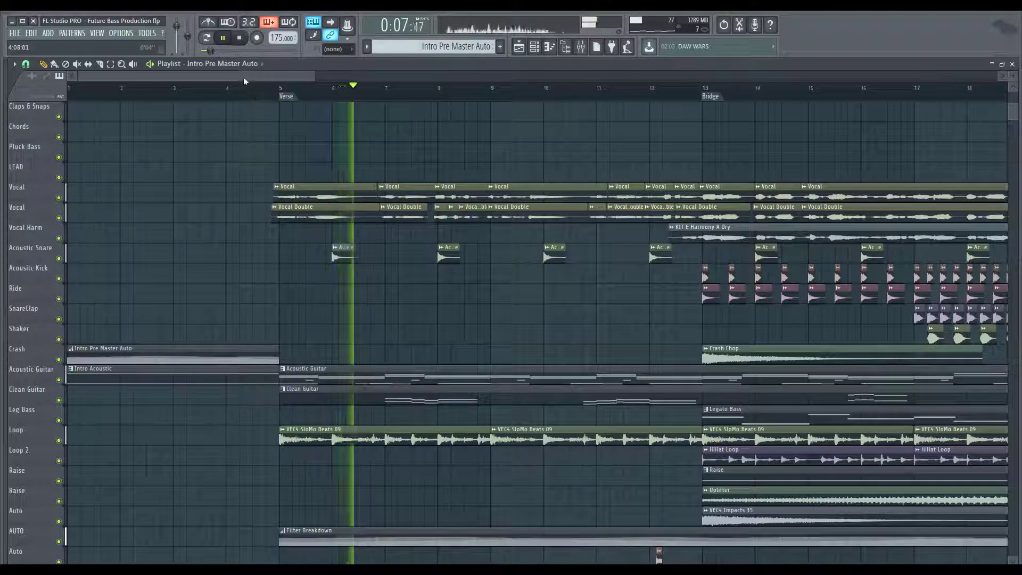
key("space")
left_click_drag(266, 359, 217, 541)
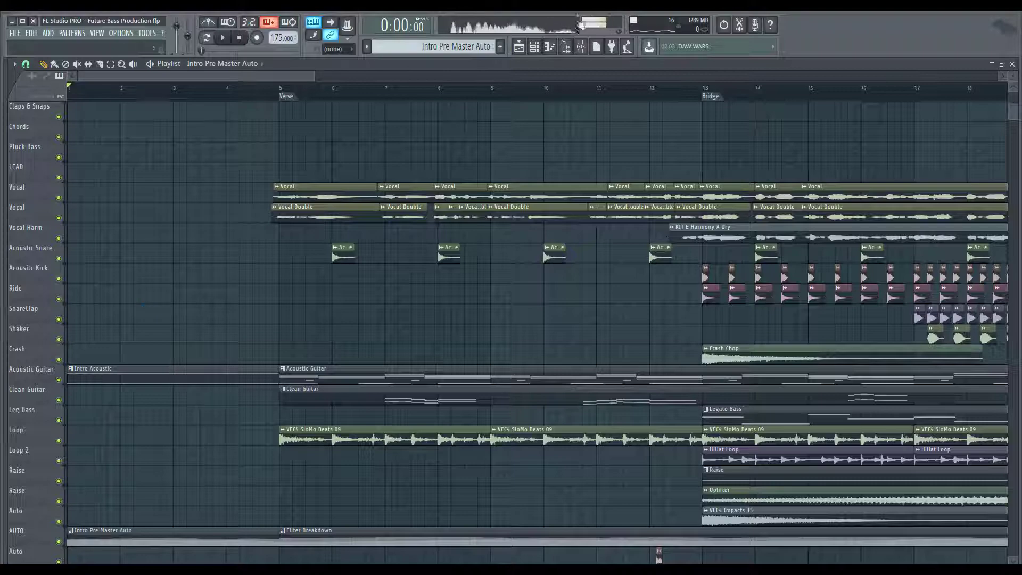
Play the automated intro into the Verse, checking the Pre-Master levels in the mixer and the arrangement in the playlist
left_click(581, 48)
key("space")
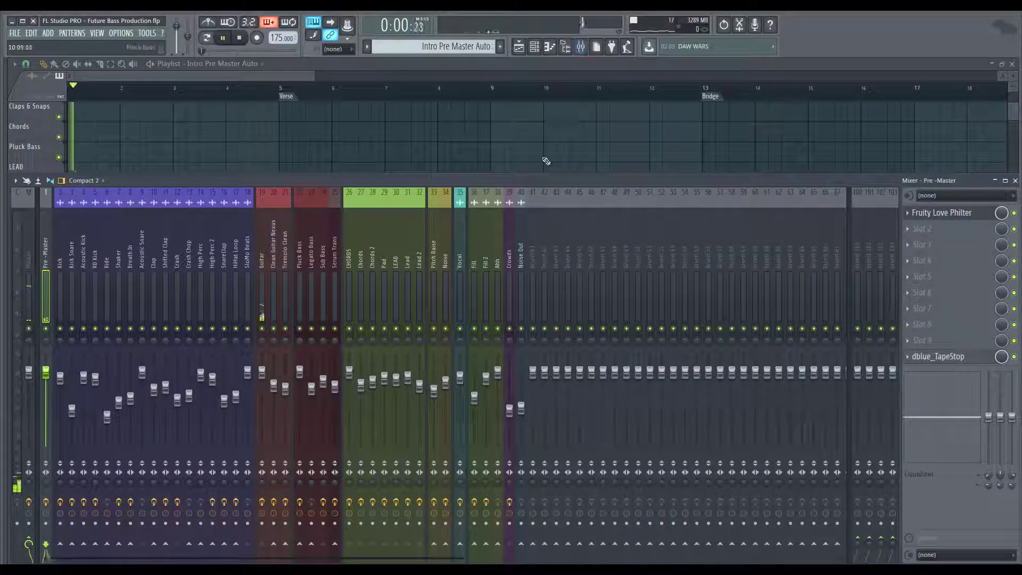
key("F9")
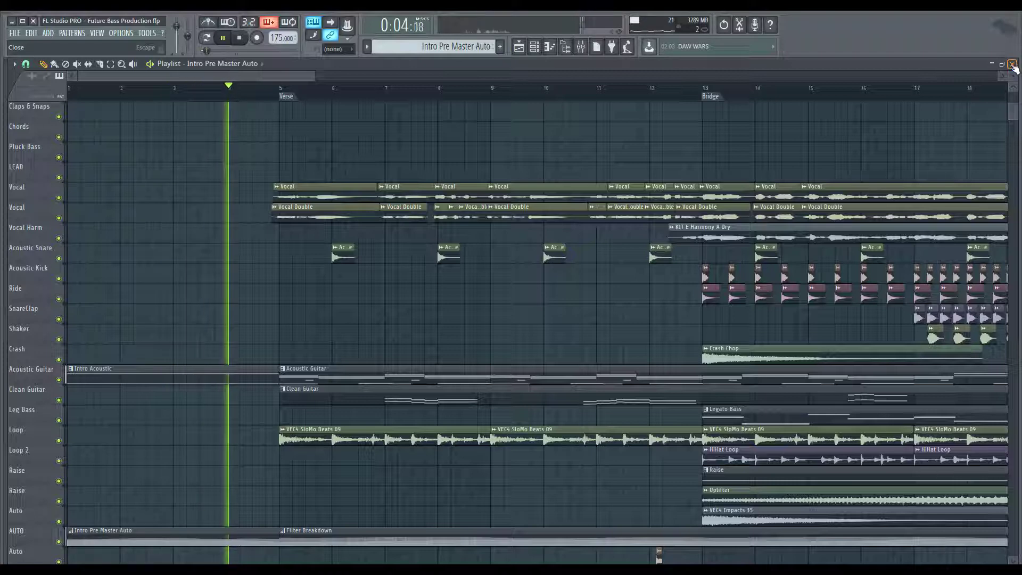
key("space")
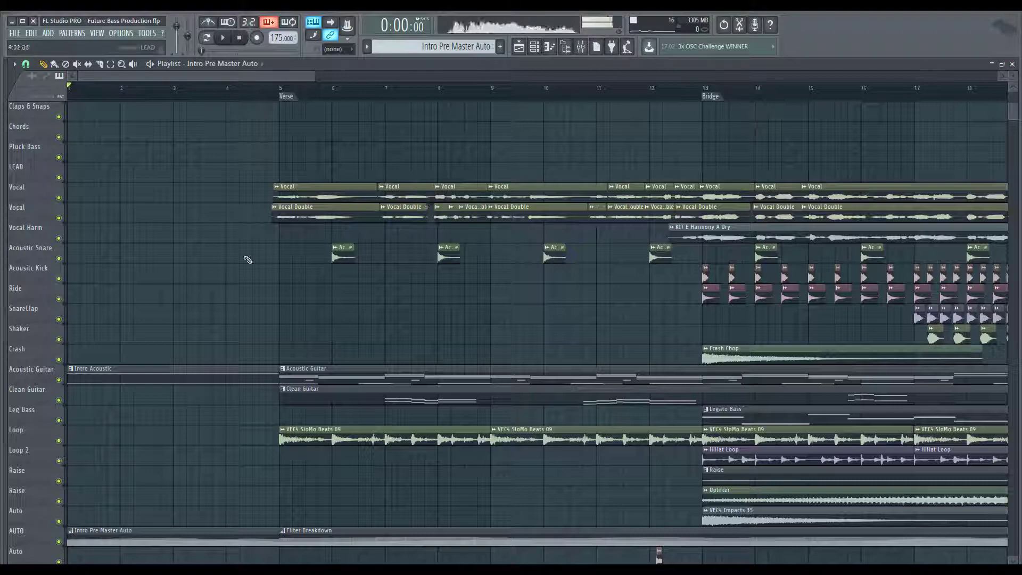
Browse the Vocals samples to the KIT E 128BPM @ F Major WAV 48.000 folder in Prune Loops and preview KIT E Lead Vocals Take A Dry
left_click_drag(4, 303, 218, 303)
scroll(91, 418, "up", 5)
left_click(84, 445)
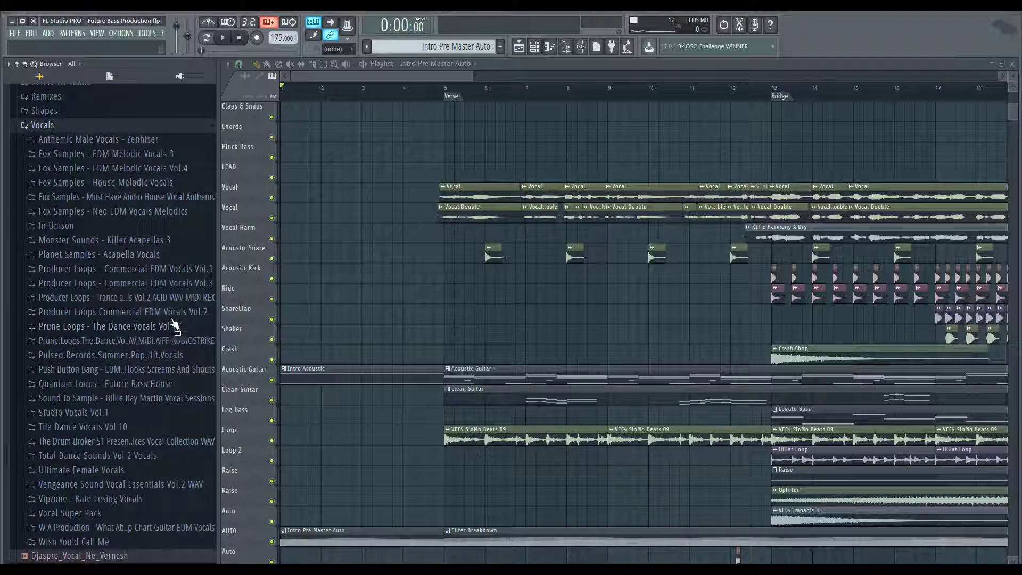
left_click(167, 328)
left_click(144, 398)
left_click(109, 456)
scroll(111, 459, "down", 3)
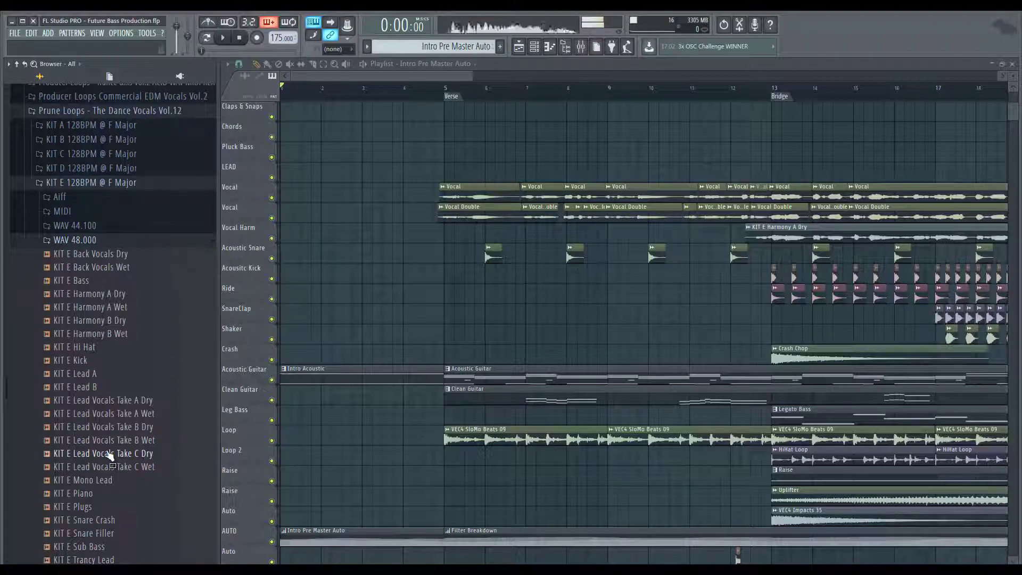
left_click(125, 403)
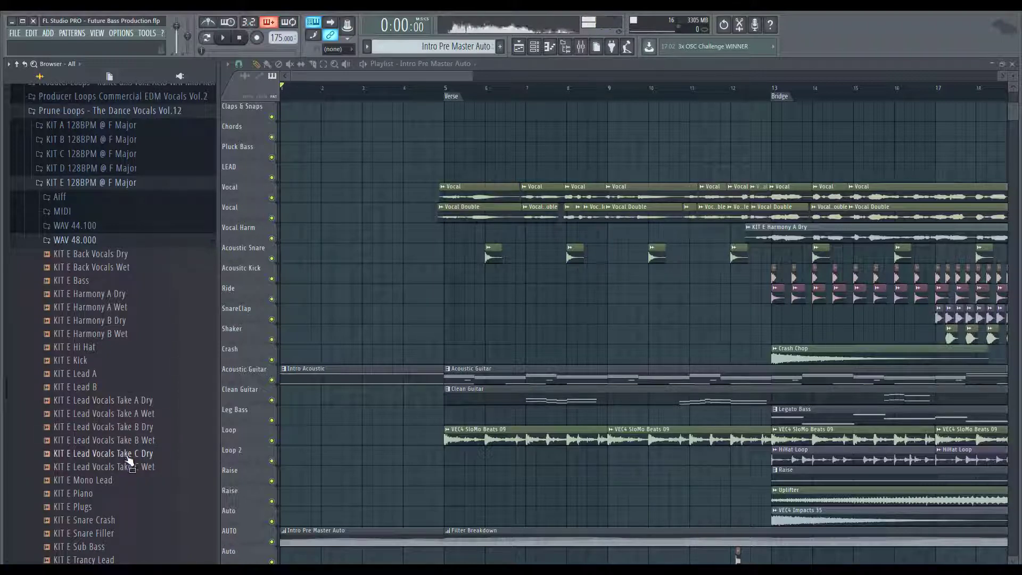
Preview the KIT E harmony samples and place KIT E Harmony B Wet on the Crash track at bar 1
left_click(118, 309)
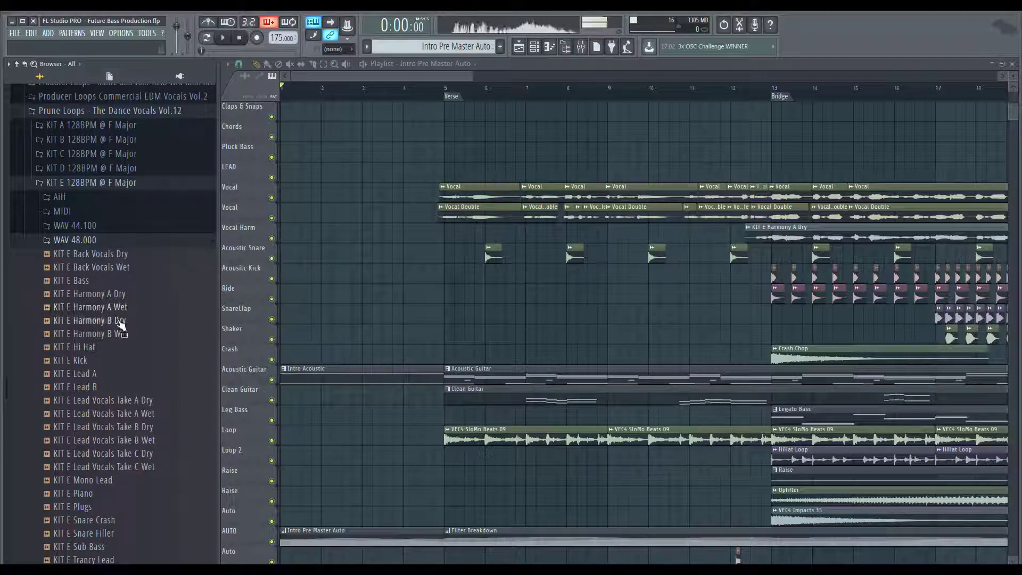
left_click(121, 334)
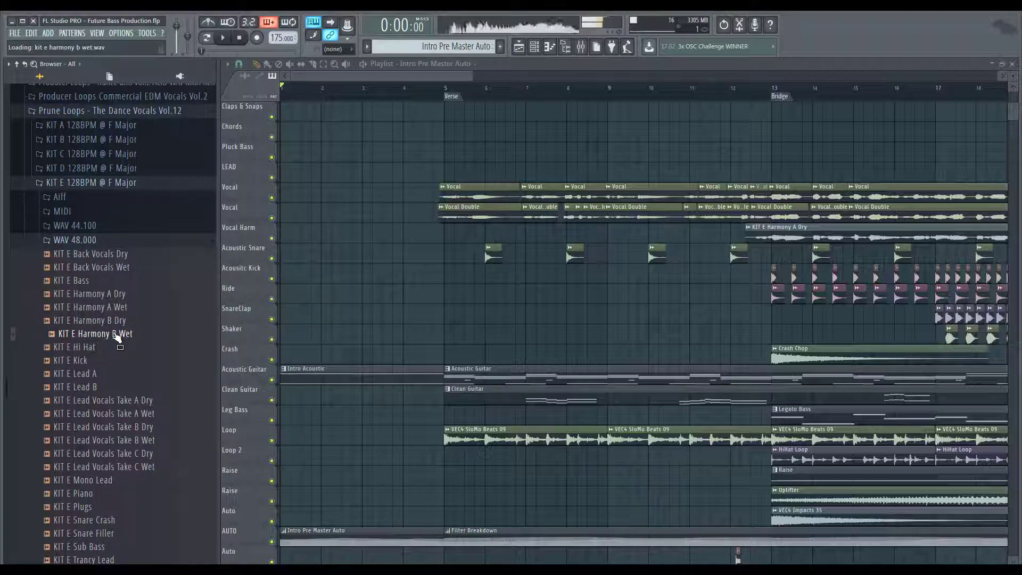
left_click_drag(181, 334, 672, 274)
scroll(345, 344, "down", 3)
scroll(652, 293, "down", 3)
left_click_drag(510, 279, 685, 279)
scroll(685, 280, "down", 2)
left_click_drag(881, 284, 250, 361)
scroll(319, 352, "up", 4)
Set KIT E Harmony B Wet to Stretch mode at 128 BPM and return the project to 175 BPM, declining to restretch all channels both times
double_click(357, 347)
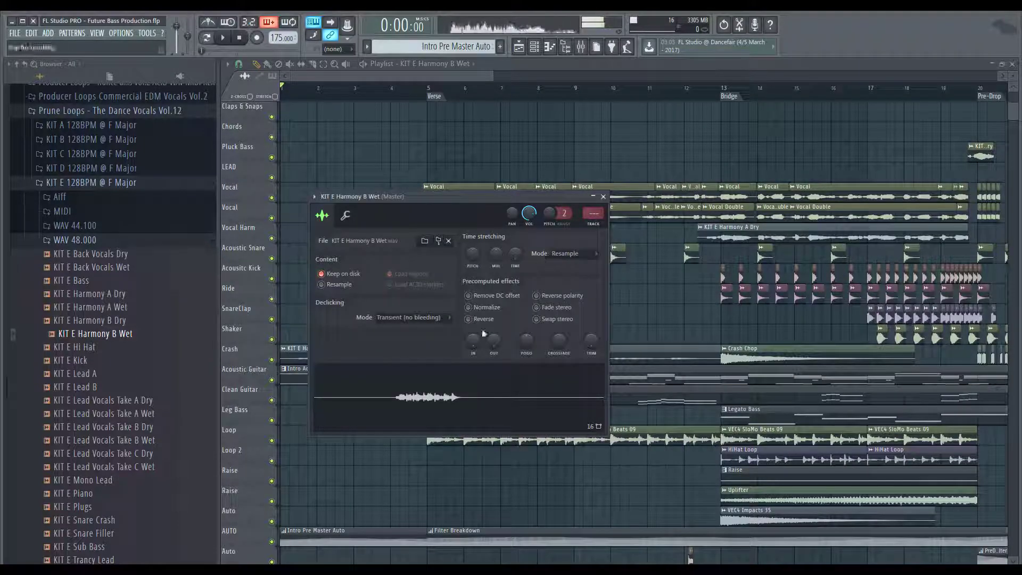
left_click_drag(278, 38, 278, 51)
left_click(560, 322)
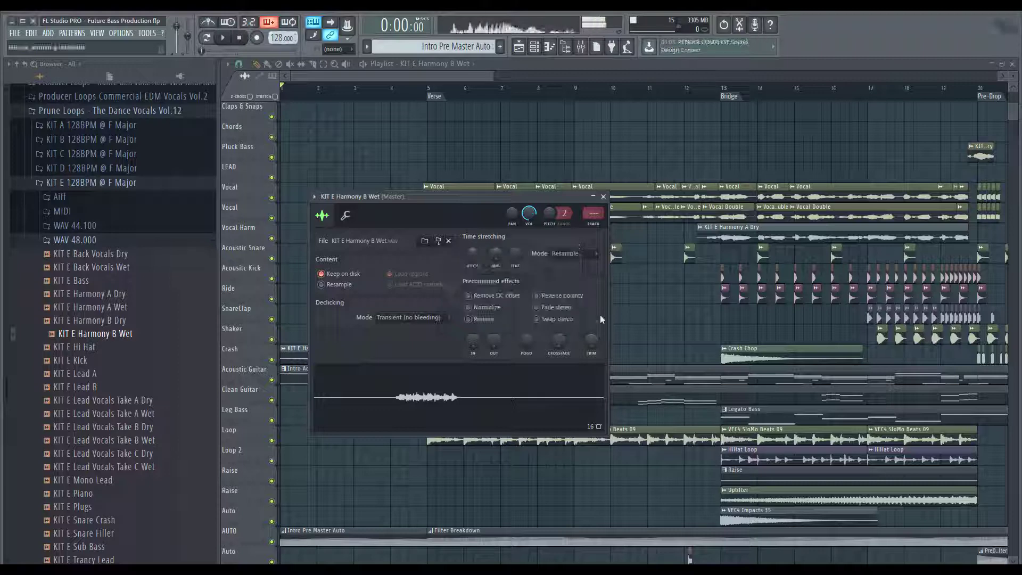
left_click(570, 254)
left_click(573, 285)
mouse_move(277, 38)
left_mouse_down()
mouse_move(277, 7)
mouse_move(279, 38)
left_mouse_up()
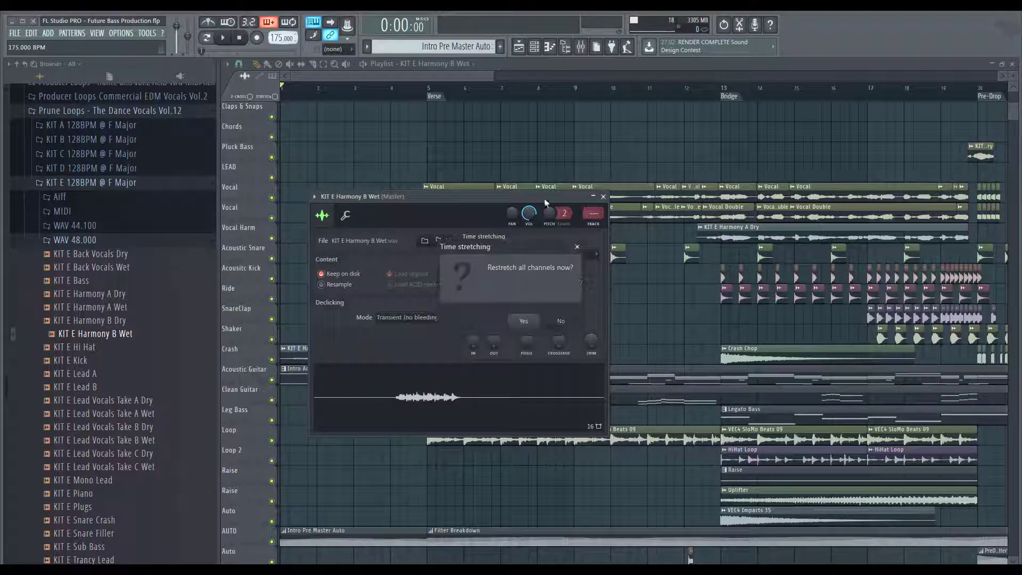
left_click(561, 321)
left_click(604, 196)
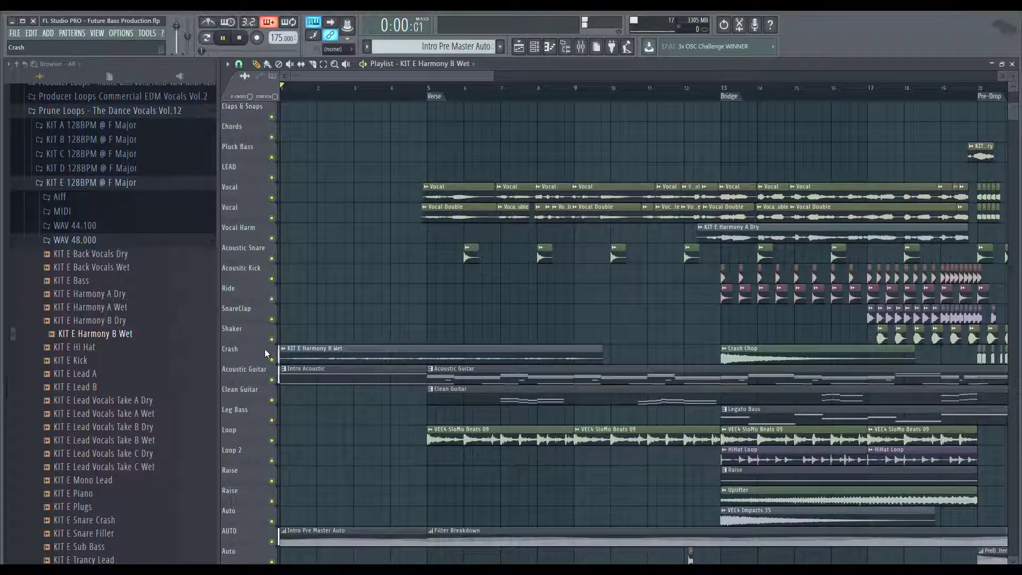
Play the intro with the harmony vocal and nudge the KIT E Harmony B Wet clip slightly around bar 1
scroll(298, 323, "up", 3)
scroll(329, 324, "down", 3)
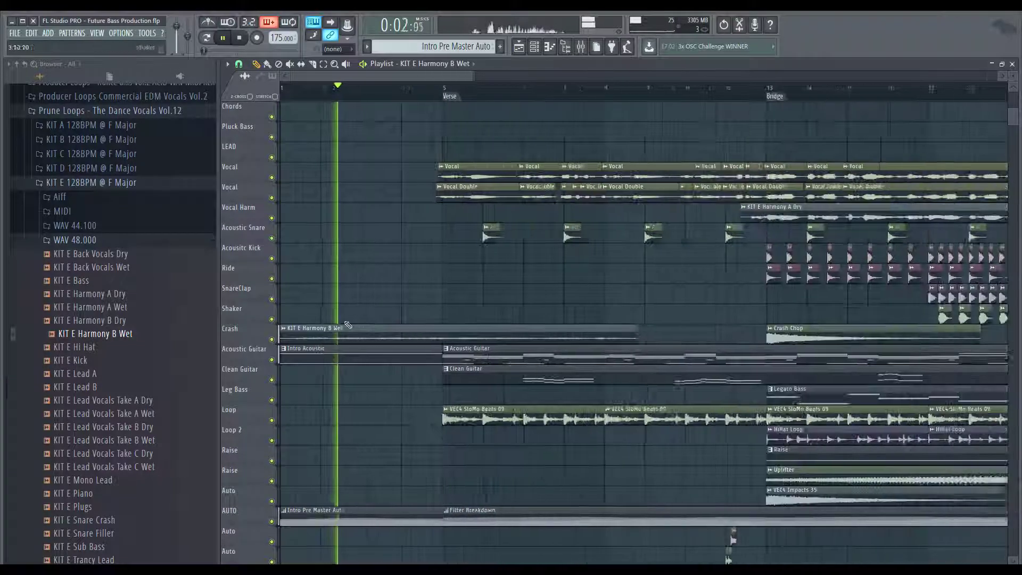
key("space")
key("space")
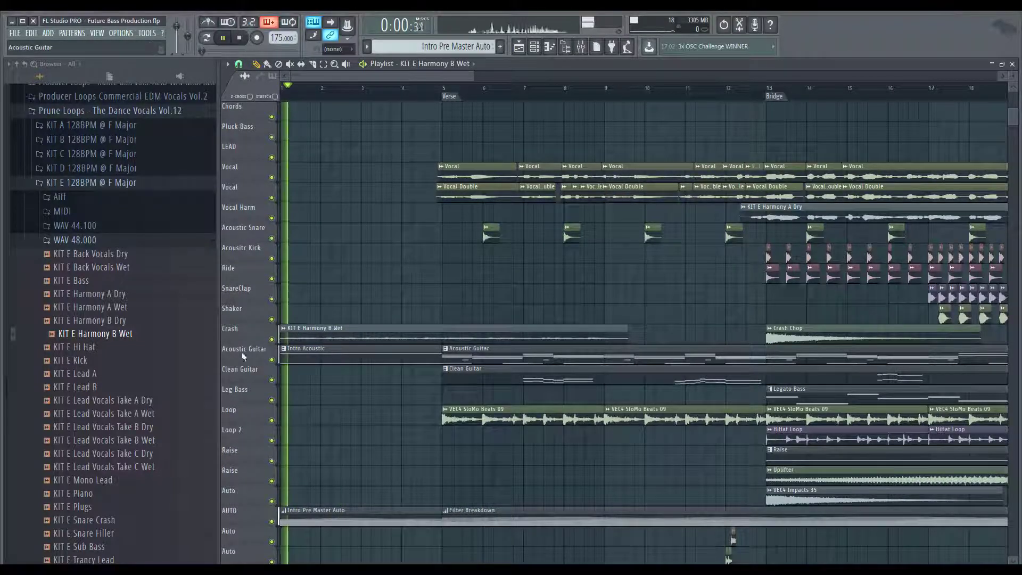
scroll(266, 346, "up", 2, "ctrl")
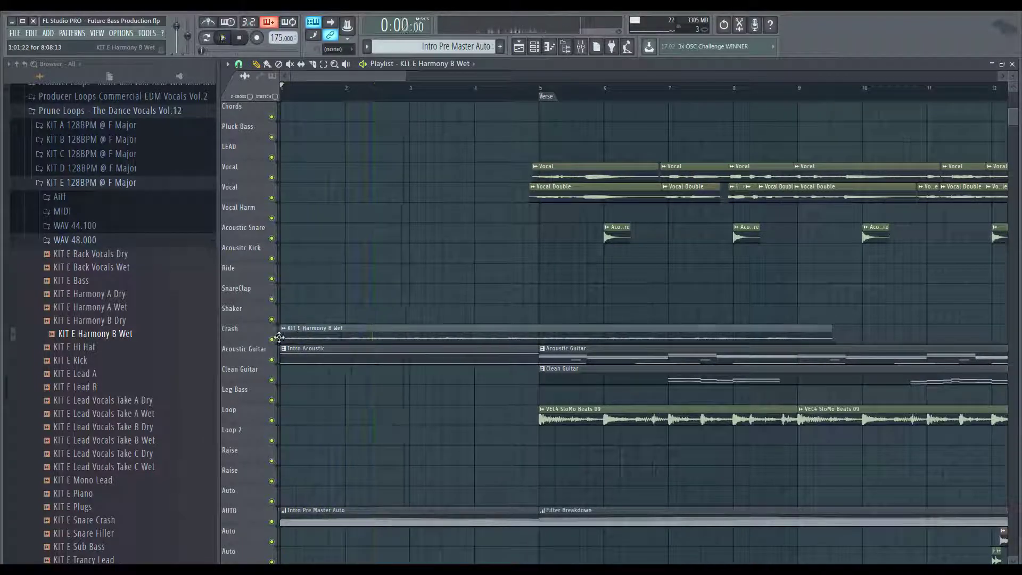
key("space")
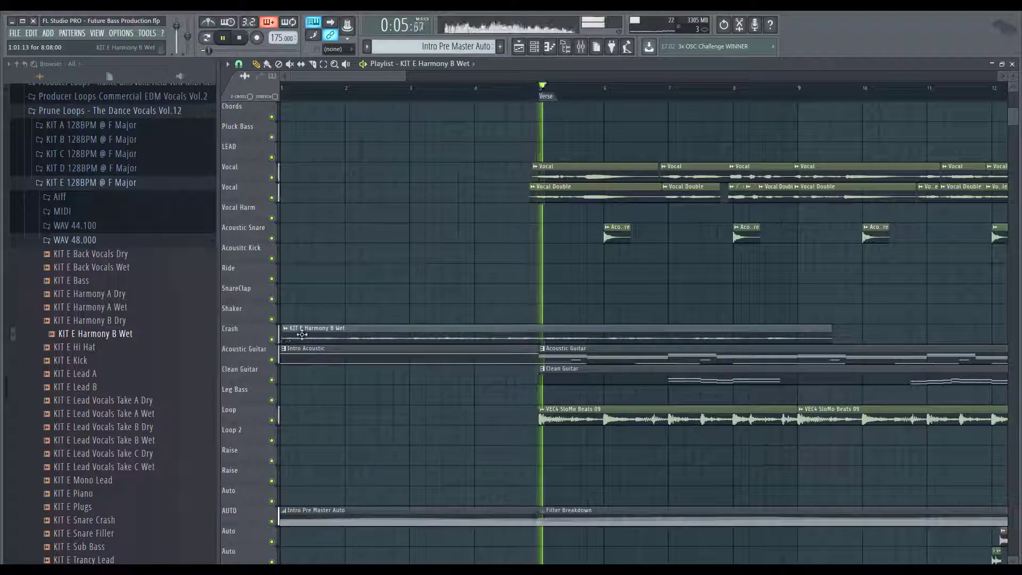
left_click_drag(302, 334, 294, 331)
key("space")
key("space")
scroll(343, 303, "down", 3)
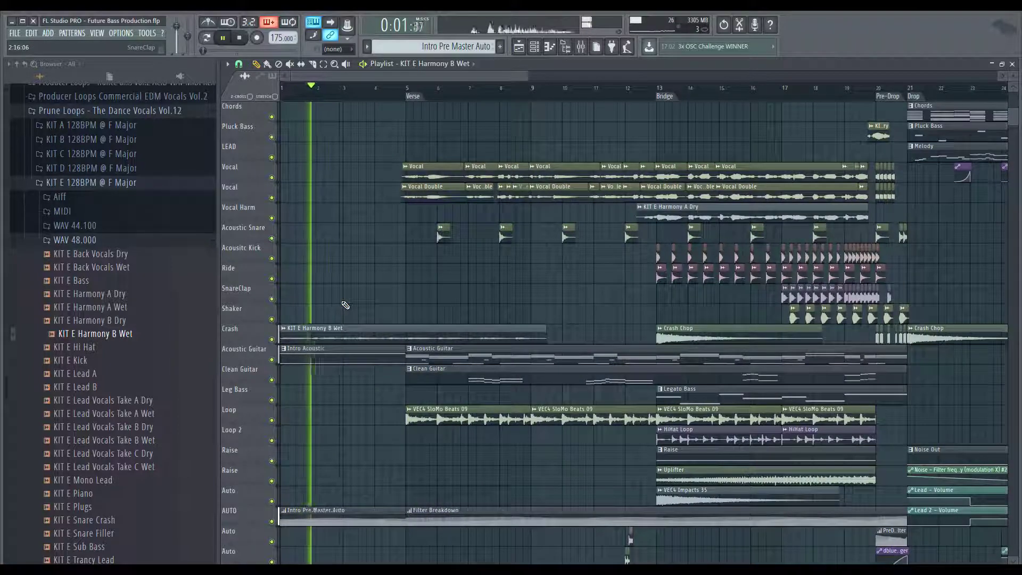
key("space")
Shift all playlist clips four bars later so the intro clips start at bar 5, and clear the clip selection
key("ctrl+a")
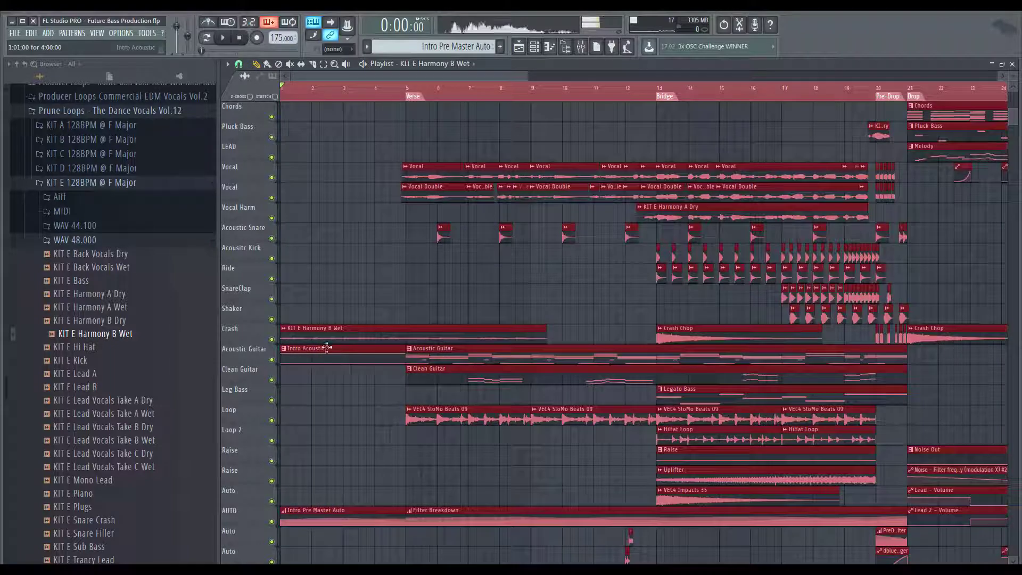
scroll(389, 373, "down", 1)
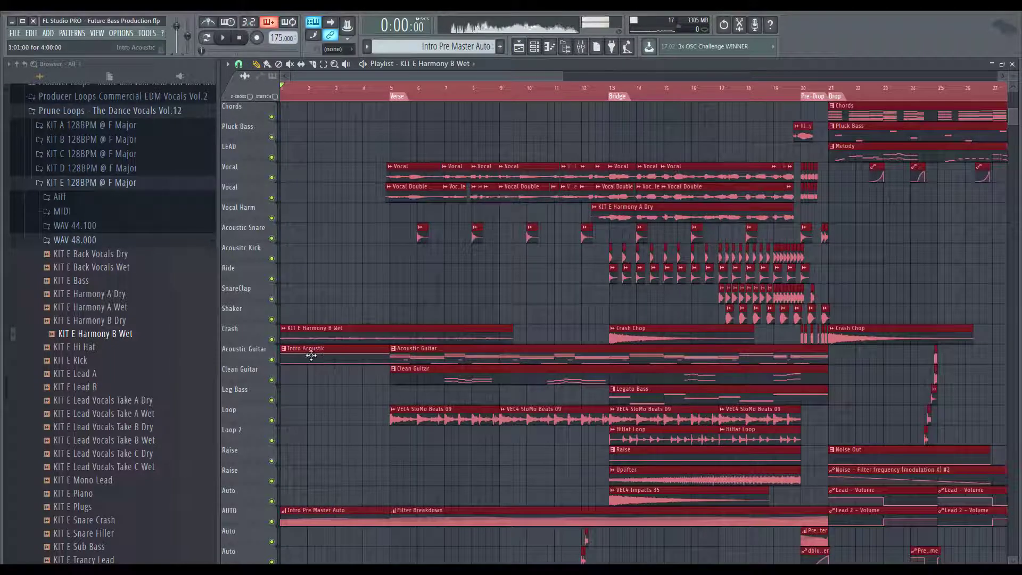
left_click_drag(311, 356, 429, 355)
scroll(588, 422, "down", 3)
left_click(568, 415, "ctrl")
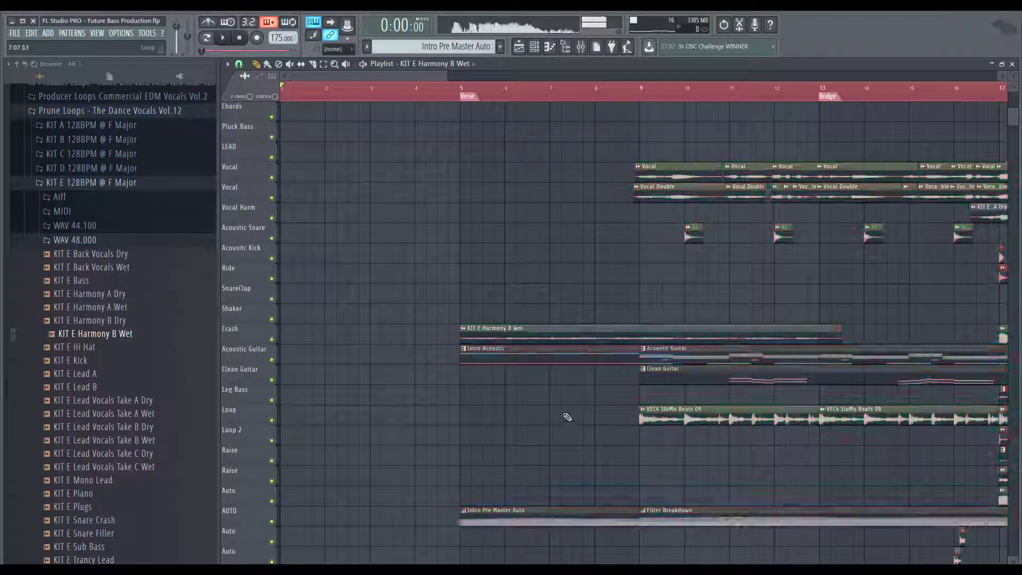
scroll(543, 353, "down", 2)
Move the KIT E Harmony B Wet and Intro Acoustic clips back to bar 1 and lengthen the Intro Acoustic notes past bar 5
left_click_drag(544, 328, 418, 328)
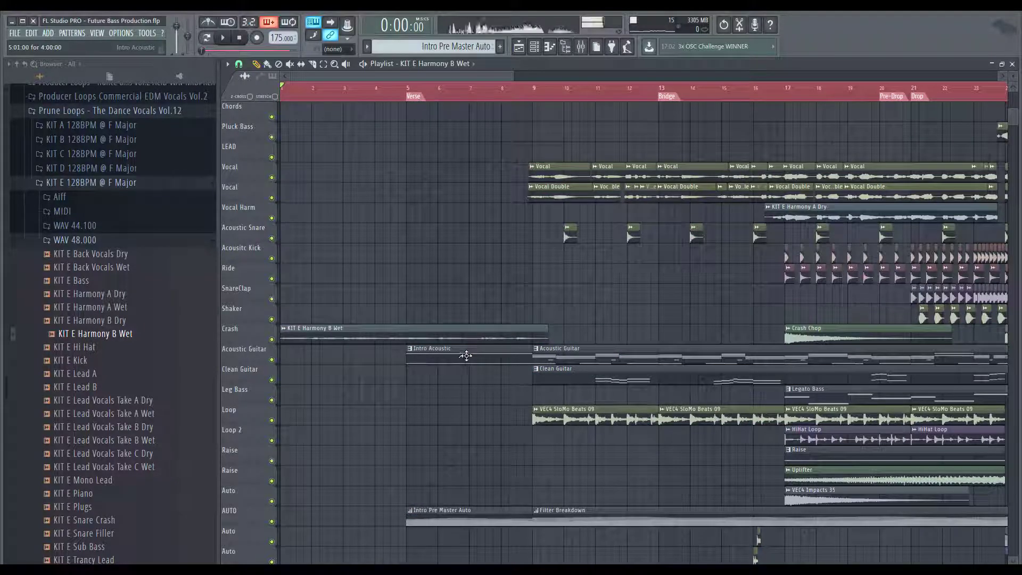
left_click_drag(476, 353, 351, 354)
double_click(351, 354)
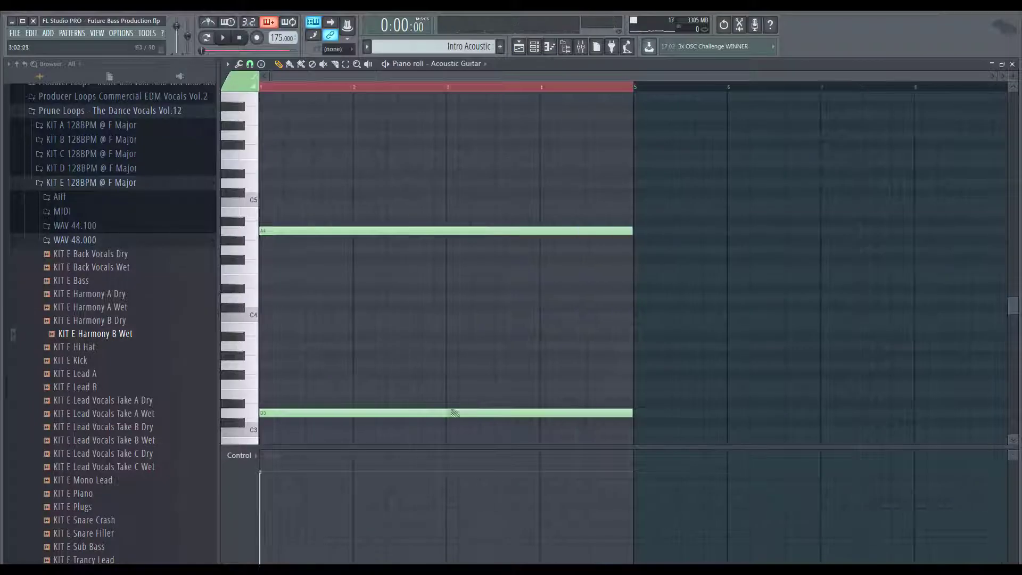
left_click_drag(629, 230, 721, 234)
left_click(1013, 65)
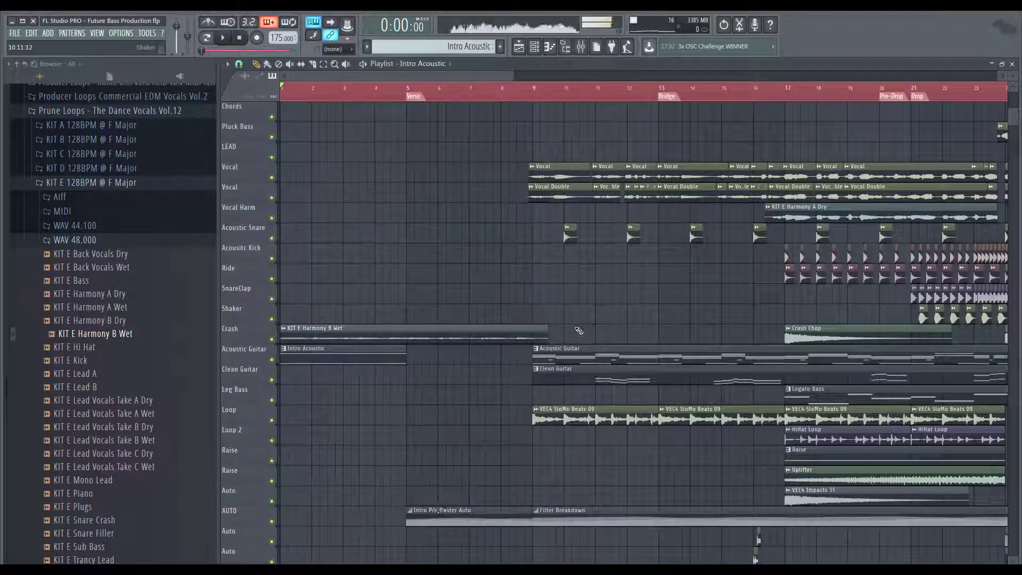
Move the Intro Pre Master Auto clip to bar 1 and redraw its Love Philter Modulation X curve in two gentle humps over eight bars
left_click_drag(454, 519, 329, 519)
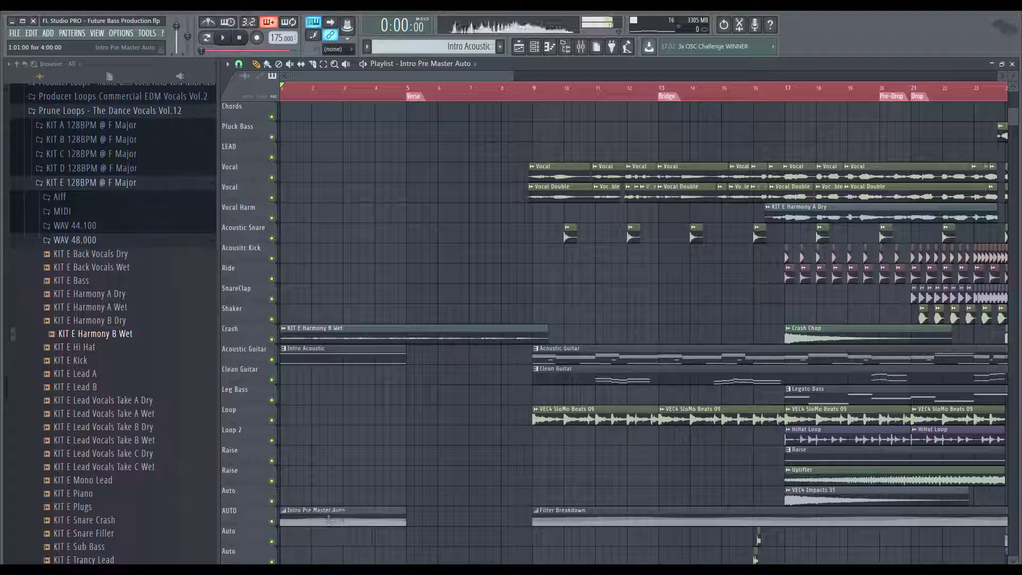
double_click(373, 522)
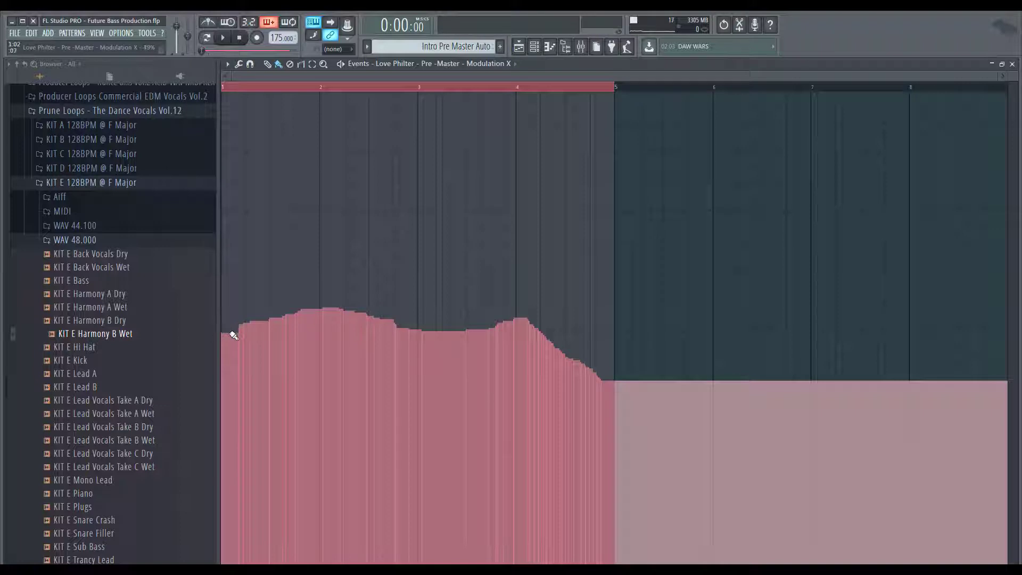
mouse_move(222, 330)
left_mouse_down()
mouse_move(414, 299)
mouse_move(413, 311)
mouse_move(224, 340)
mouse_move(442, 312)
mouse_move(427, 307)
mouse_move(562, 326)
left_mouse_up()
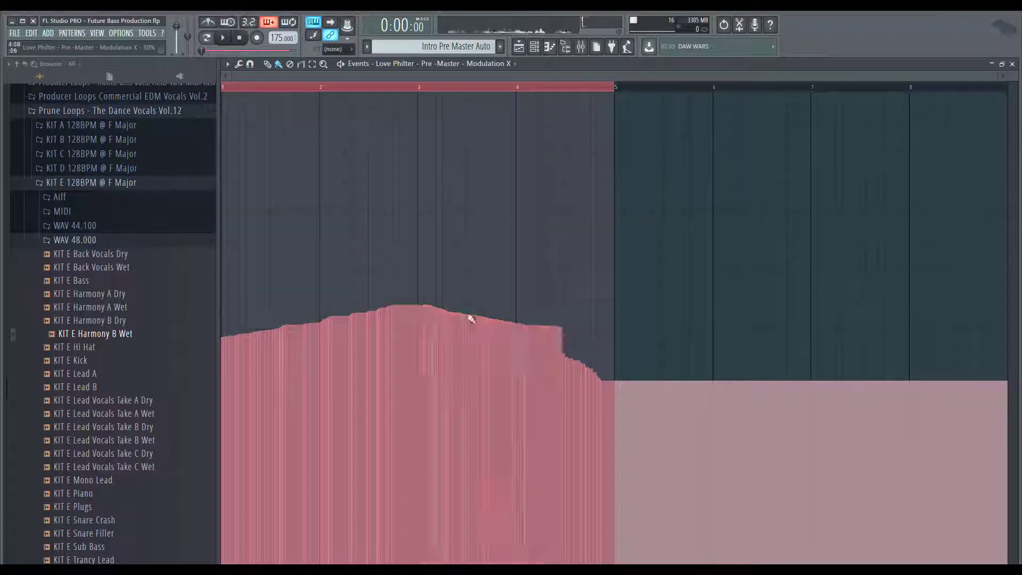
mouse_move(413, 304)
left_mouse_down()
mouse_move(668, 332)
mouse_move(601, 327)
mouse_move(645, 334)
mouse_move(735, 322)
mouse_move(801, 296)
mouse_move(869, 313)
left_mouse_up()
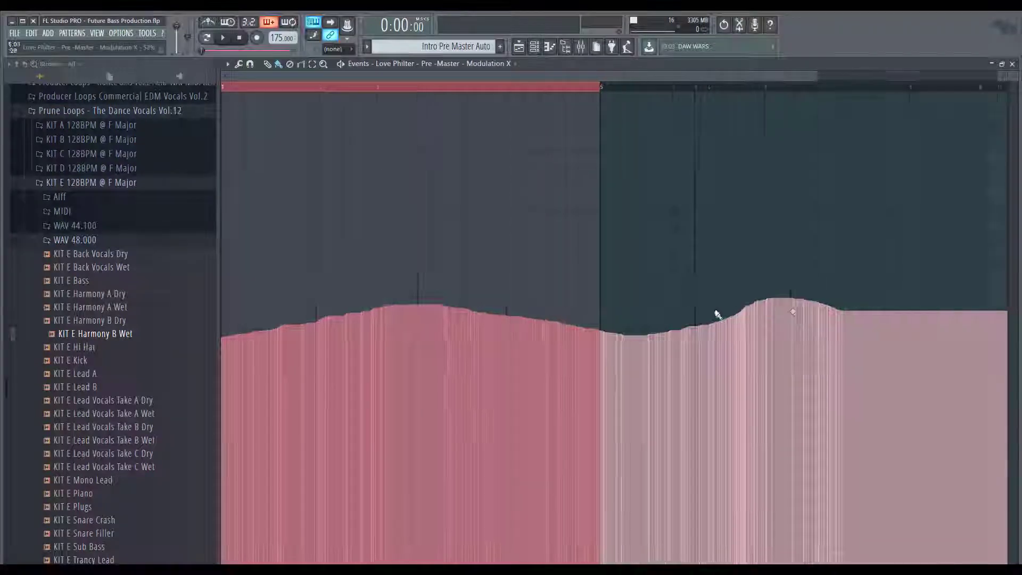
mouse_move(716, 314)
left_mouse_down()
mouse_move(687, 299)
mouse_move(818, 343)
mouse_move(788, 325)
mouse_move(753, 330)
left_mouse_up()
Redraw the Love Philter Modulation Y curve in two humps from bar 1 to bar 9 and start playback
left_click(479, 63)
left_click(484, 91)
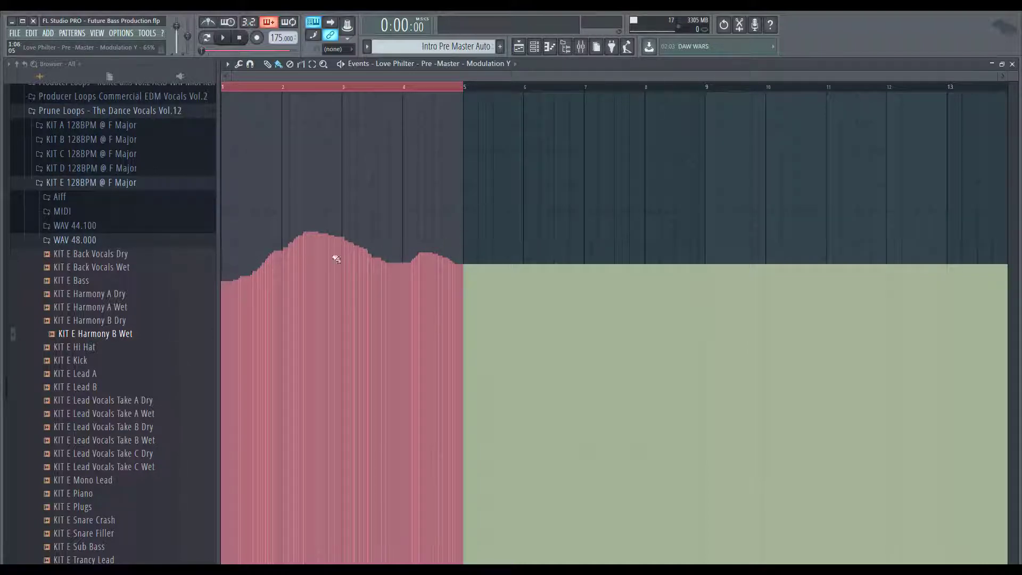
mouse_move(230, 284)
left_mouse_down()
mouse_move(283, 274)
mouse_move(396, 228)
mouse_move(468, 235)
mouse_move(563, 275)
mouse_move(548, 265)
mouse_move(603, 269)
mouse_move(632, 253)
mouse_move(686, 260)
mouse_move(706, 278)
left_mouse_up()
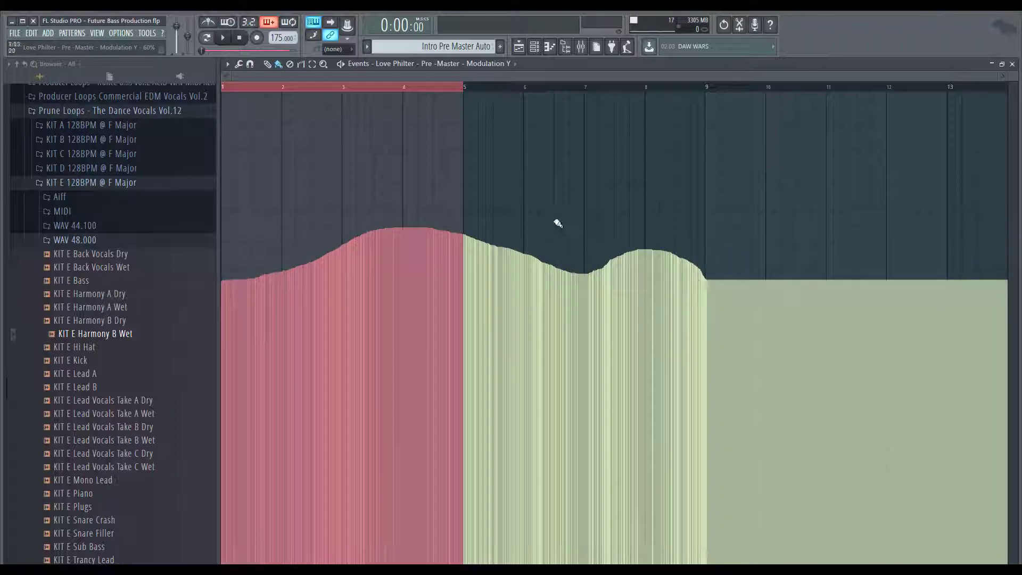
key("space")
left_click(1012, 64)
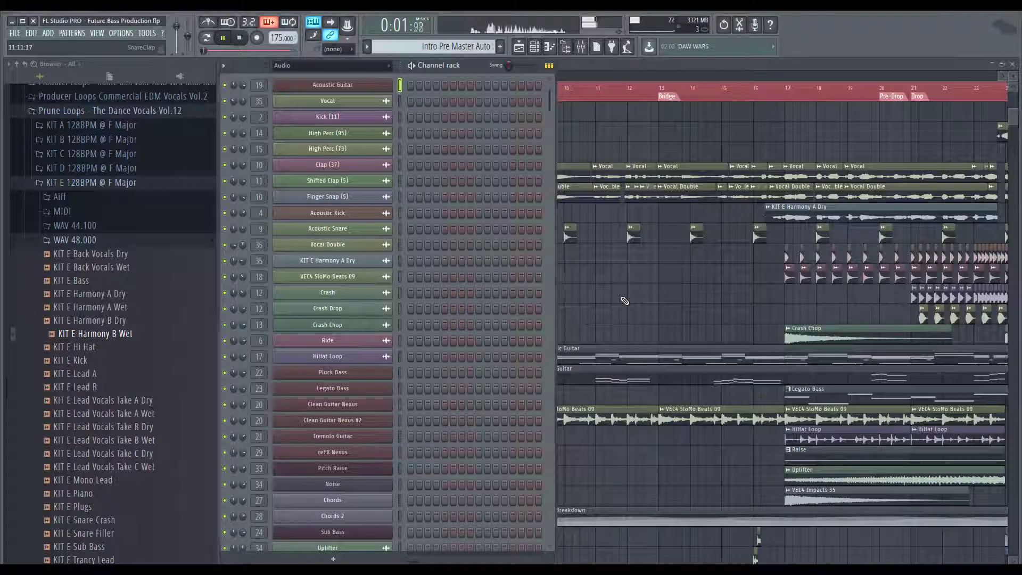
Extend the Intro Pre Master Auto and Intro Acoustic clips to bar 9 and save the project
key("F6")
left_click_drag(405, 509, 529, 509)
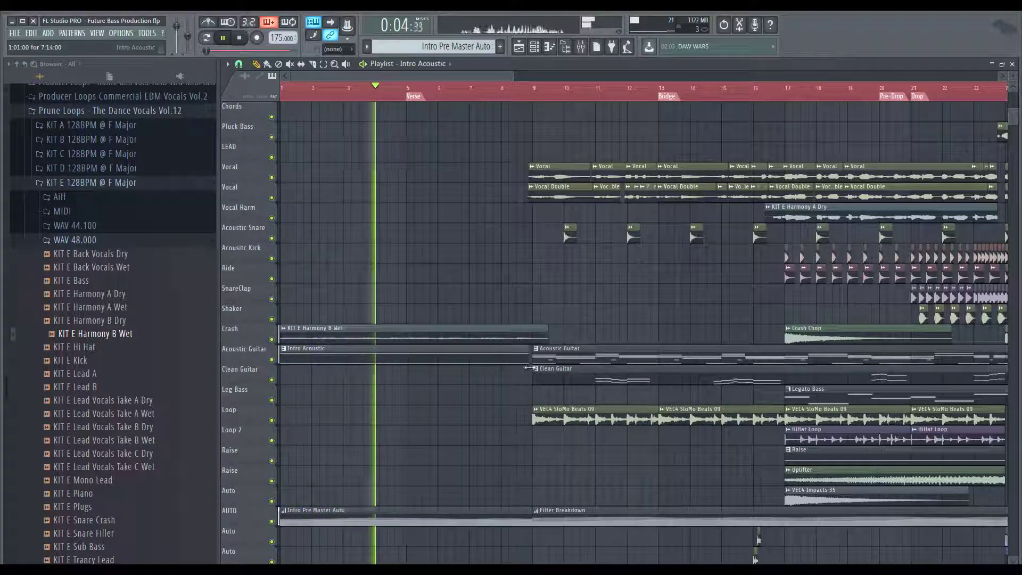
left_click_drag(405, 352, 530, 359)
key("ctrl+s")
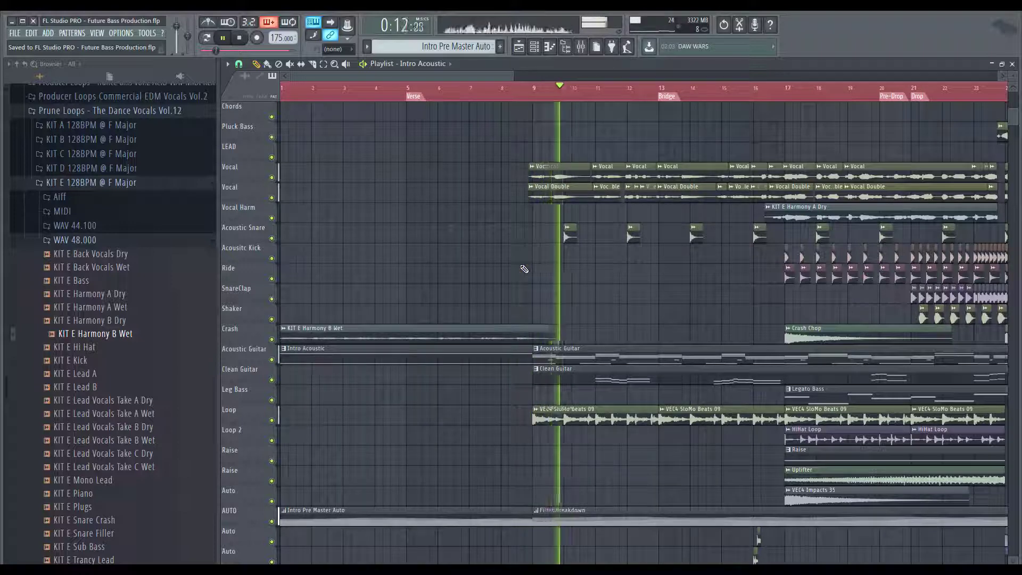
Stop playback and move the Verse, Bridge, Pre-Drop and Drop markers to bars 9, 17, 24 and 25
key("space")
left_click(389, 95)
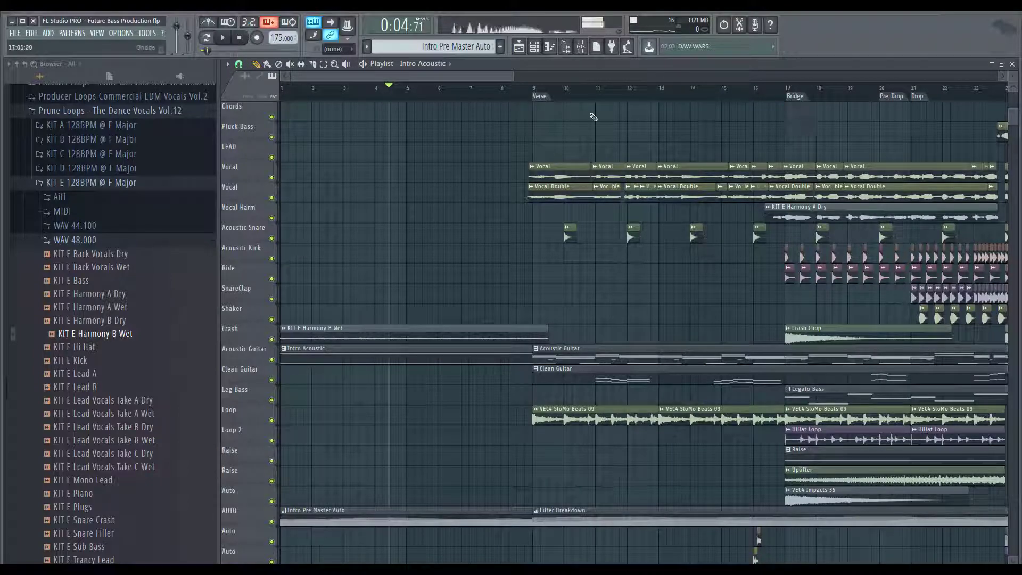
scroll(507, 149, "up", 4)
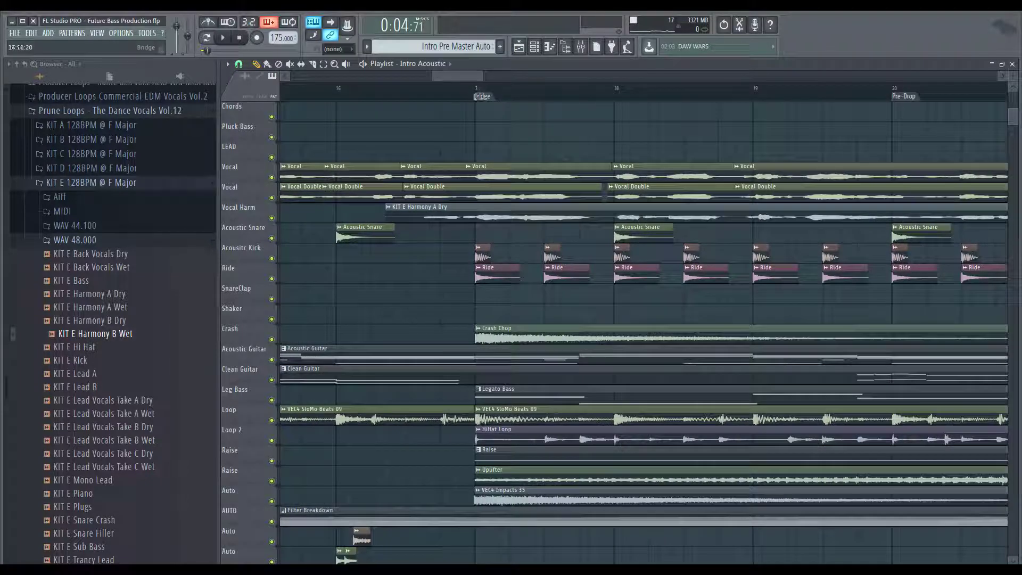
scroll(456, 168, "down", 1)
scroll(559, 105, "right", 4)
left_click_drag(448, 97, 706, 121)
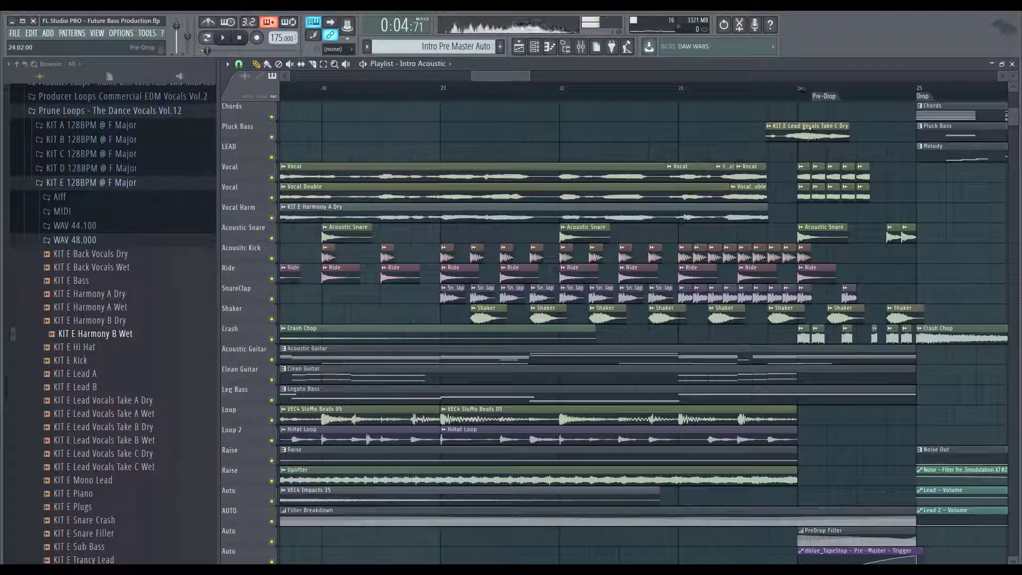
Play the extended eight-bar intro from the start of the arrangement
scroll(981, 272, "down", 5)
scroll(297, 191, "up", 4)
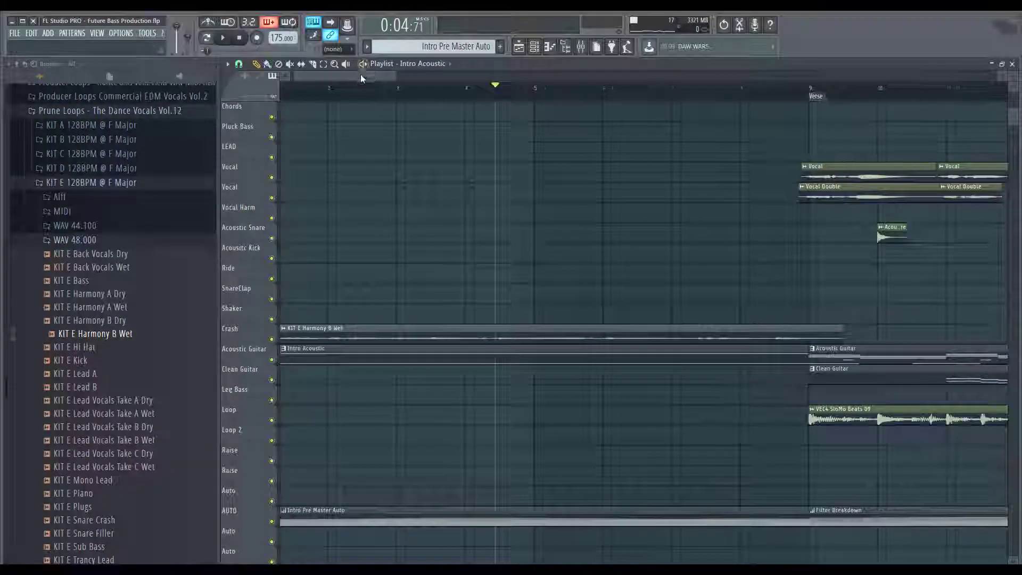
left_click_drag(360, 75, 305, 93)
left_click(303, 89)
key("space")
scroll(372, 229, "down", 3)
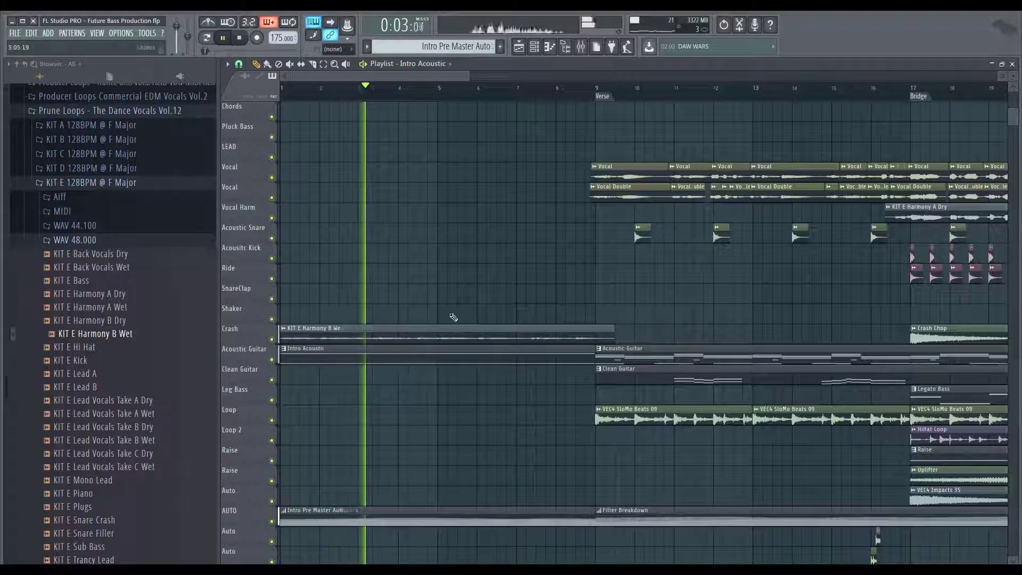
Route the KIT E Harmony B Wet channel to the Vocal mixer track
left_click(455, 334)
double_click(455, 333)
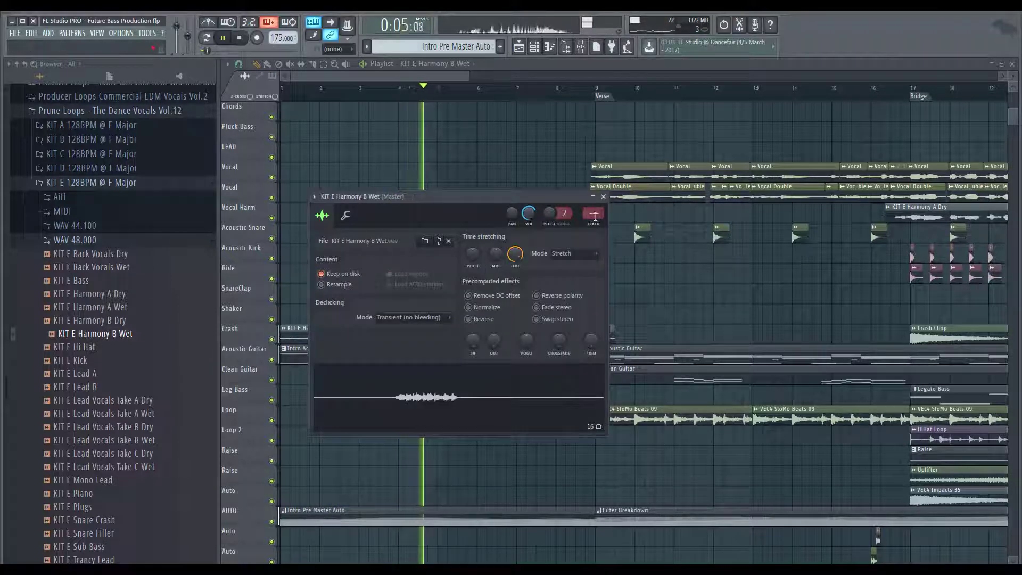
left_click(603, 197)
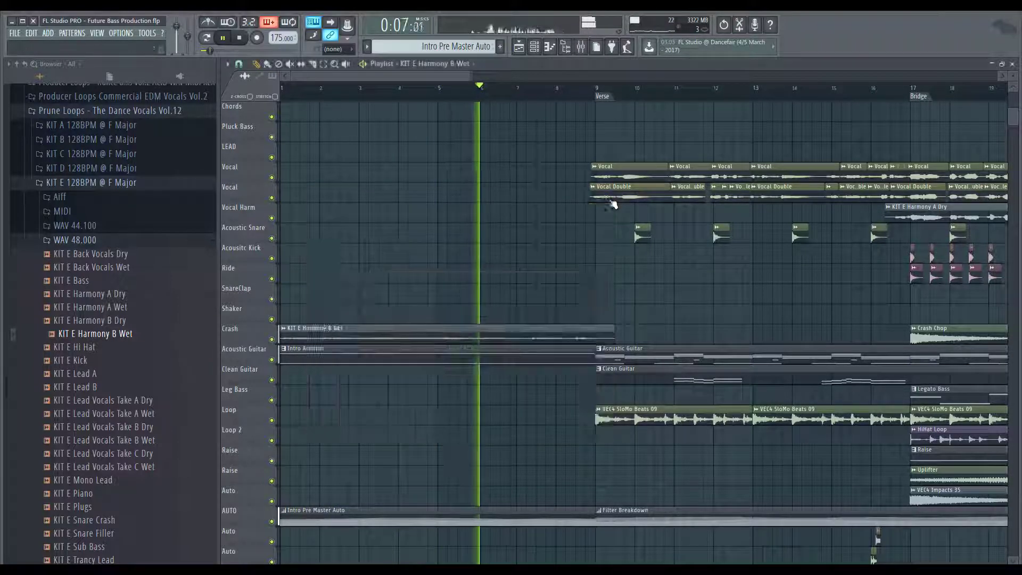
key("space")
left_click(581, 47)
right_click(674, 267)
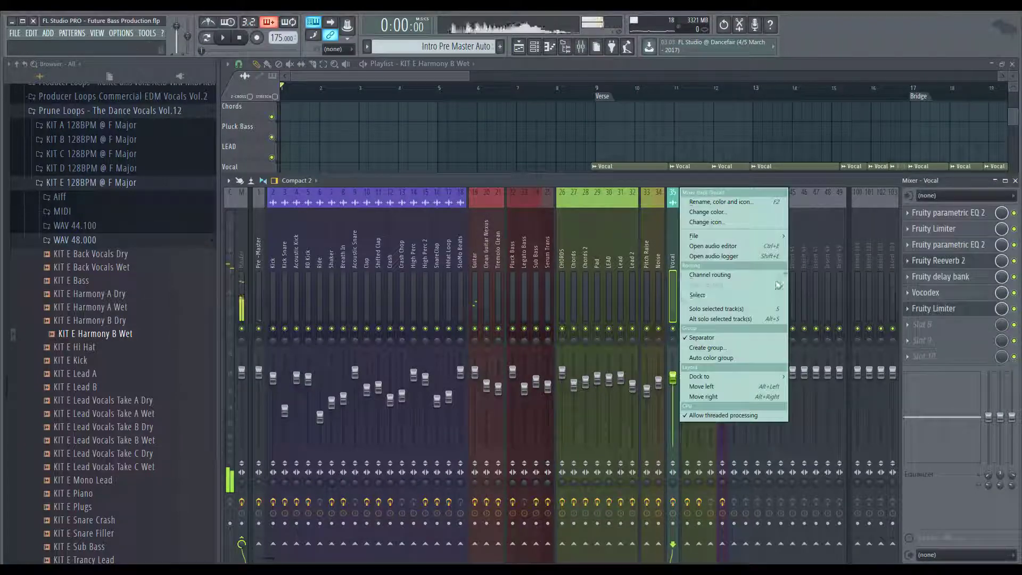
mouse_move(756, 275)
left_click(818, 275)
key("F9")
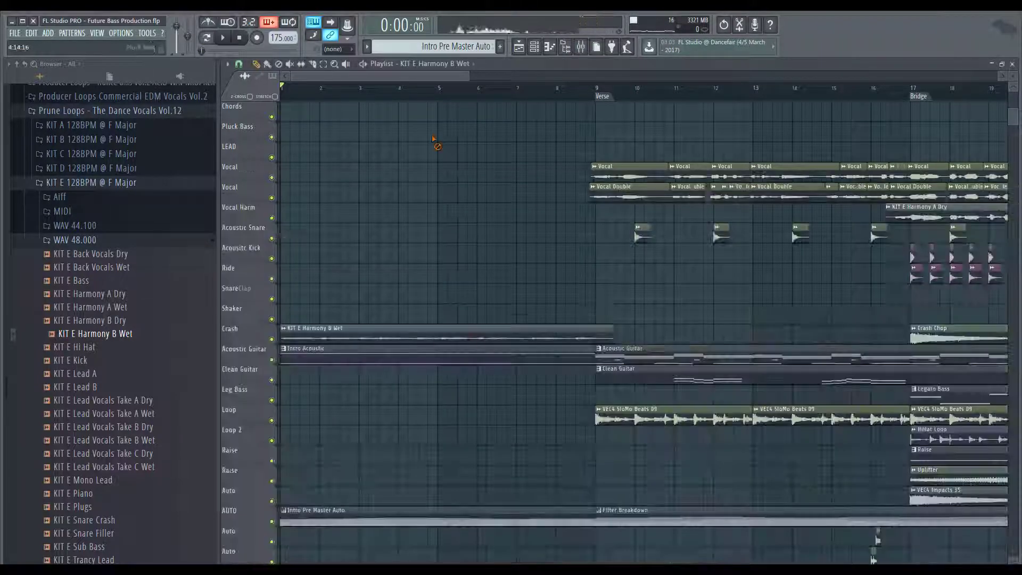
Play the intro from the start and check the KIT E Harmony B Wet clip's channel settings
key("space")
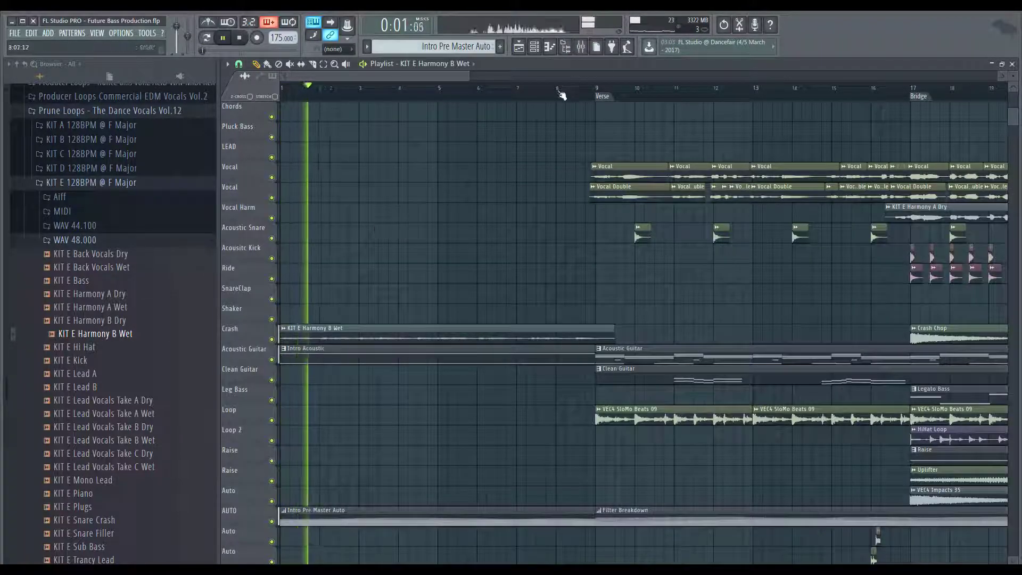
left_click(581, 47)
key("F9")
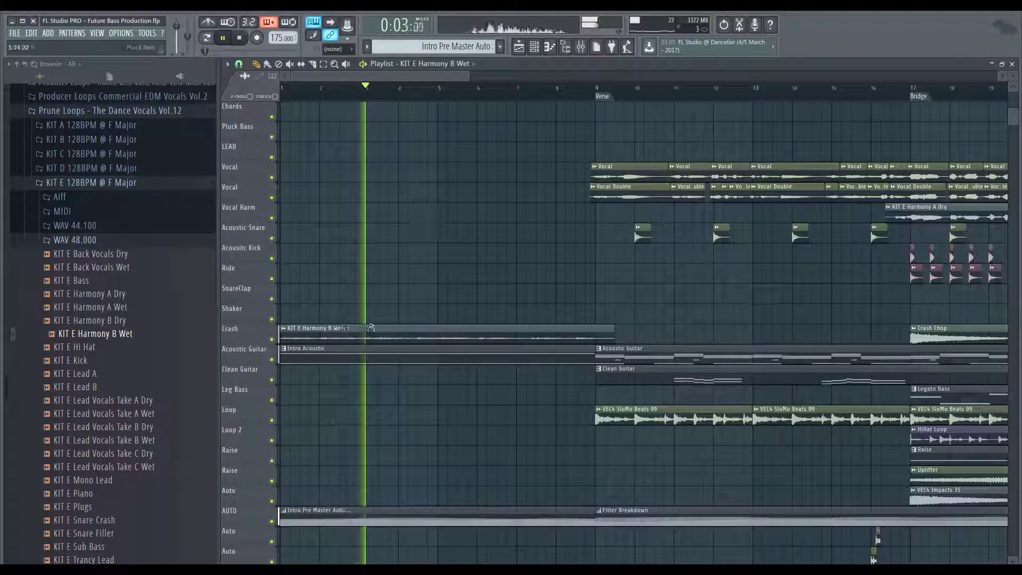
double_click(363, 329)
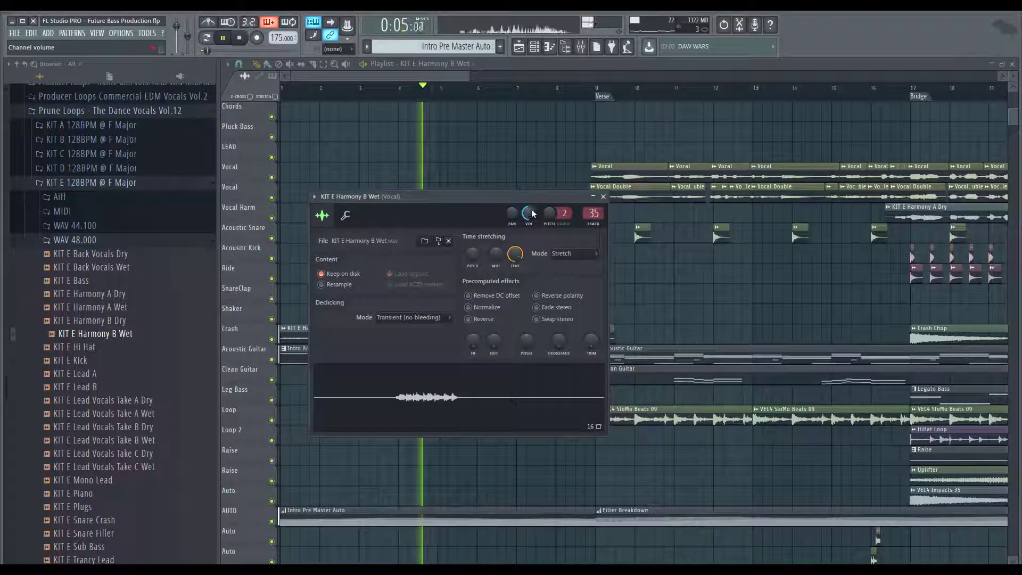
left_click(603, 197)
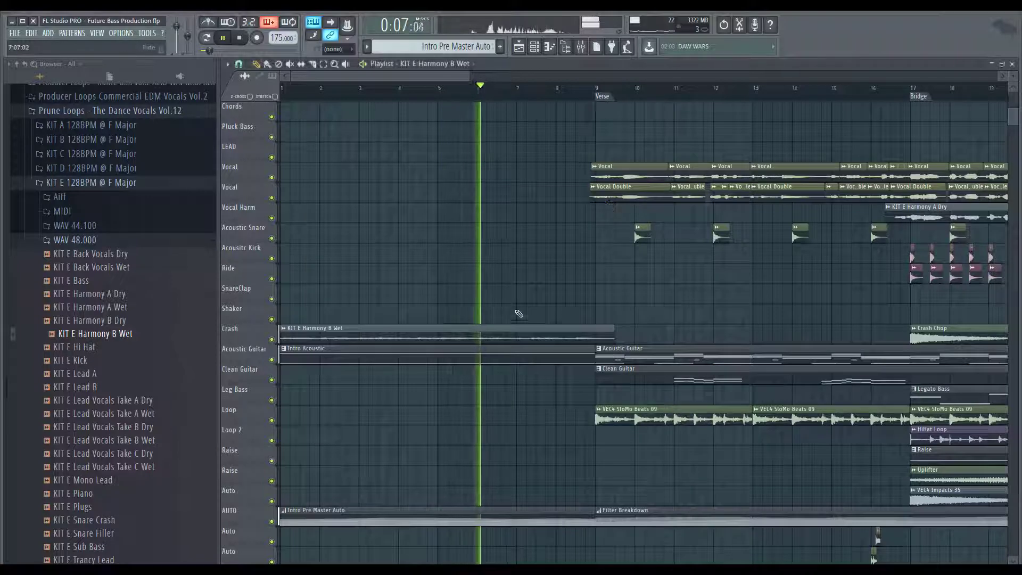
key("space")
Examine Vocodex on the Vocal mixer track while playing the intro through into the Verse
key("F9")
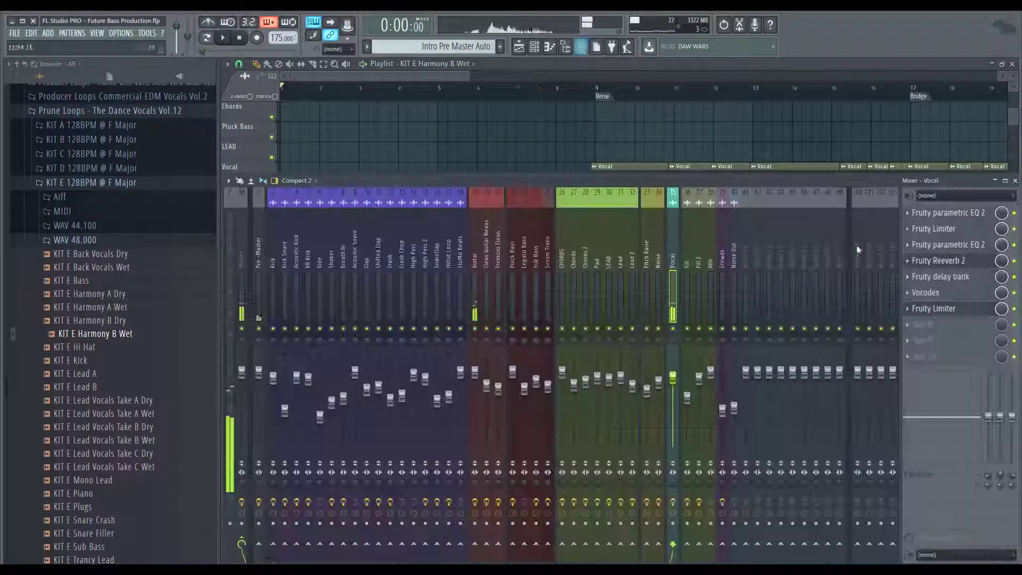
left_click(940, 293)
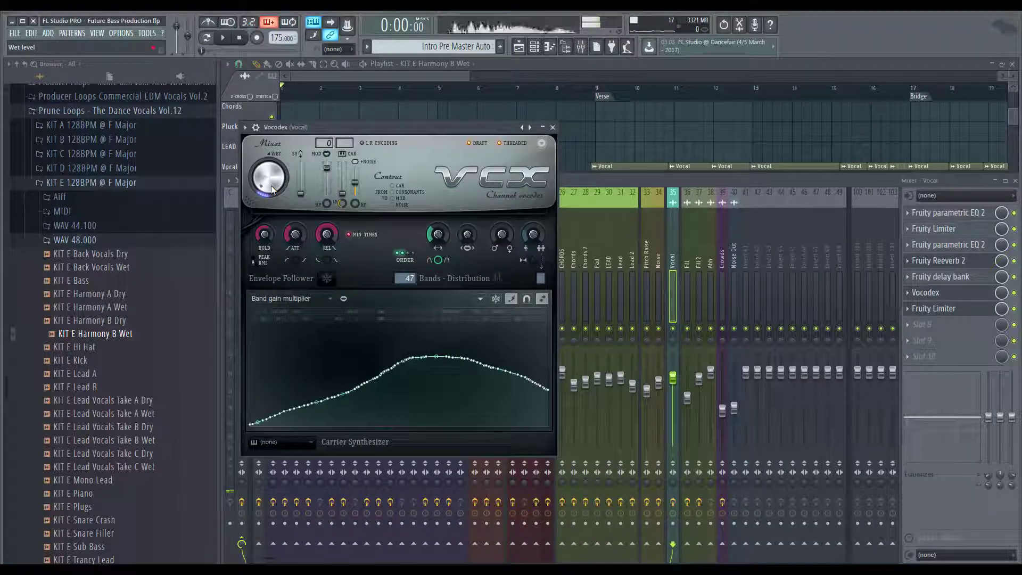
key("space")
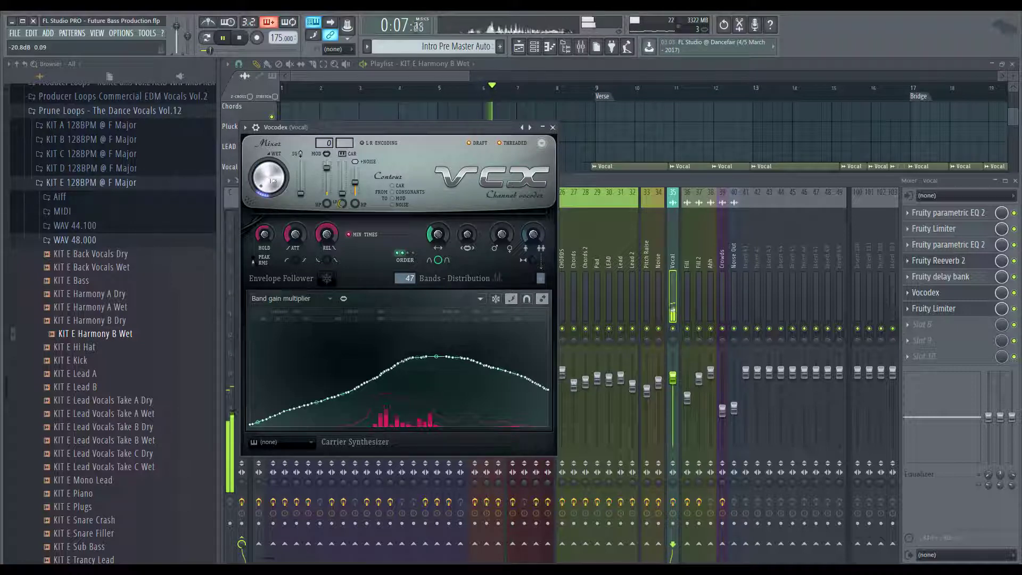
left_click(554, 130)
key("F9")
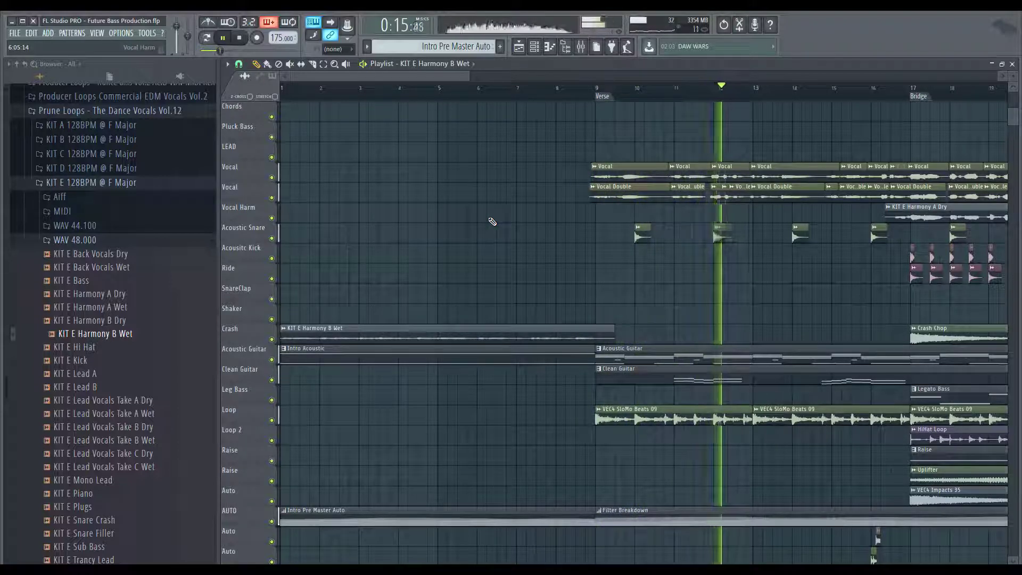
key("space")
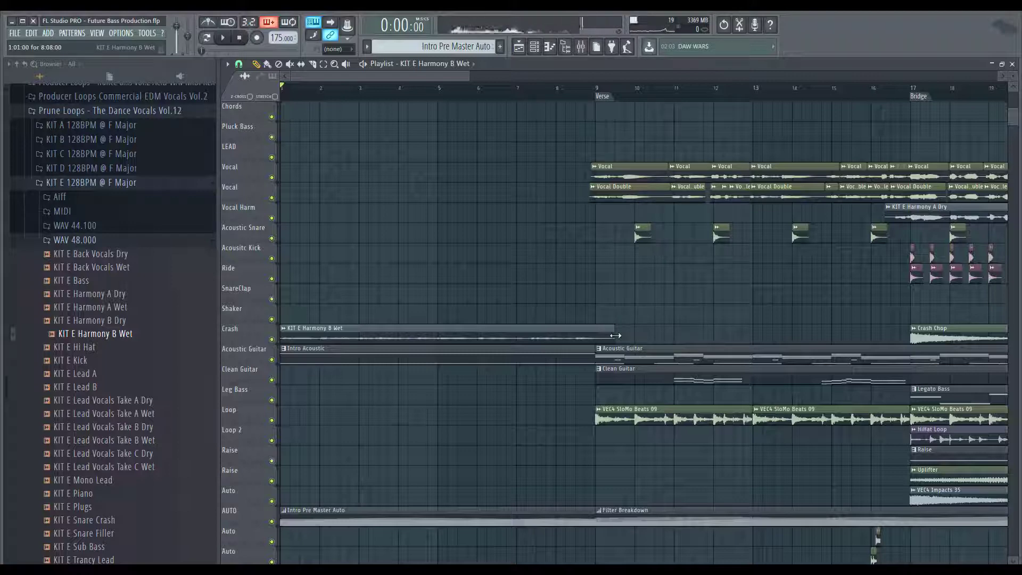
left_click(581, 48)
left_click(926, 293)
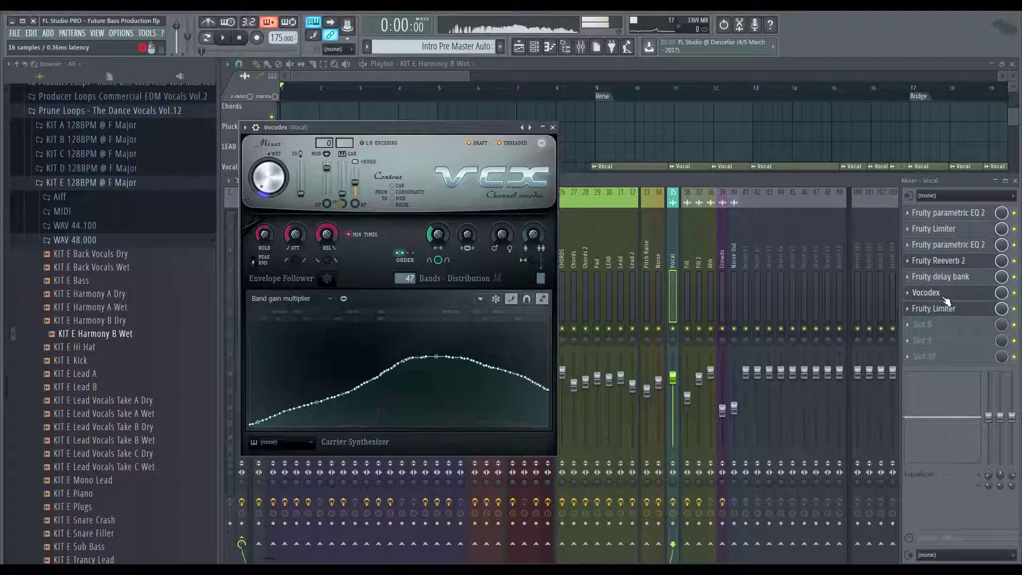
right_click(270, 184)
left_click(611, 144)
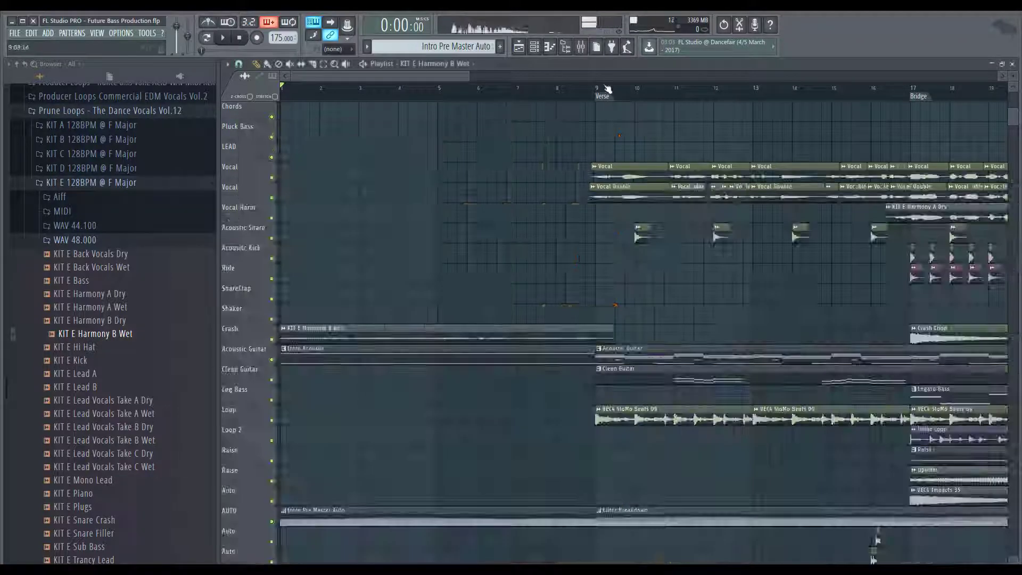
Select the intro's time range up to just past bar 9 and create an automation clip for the Vocal track's Vocodex wet level
left_click_drag(607, 89, 280, 90)
left_click(580, 48)
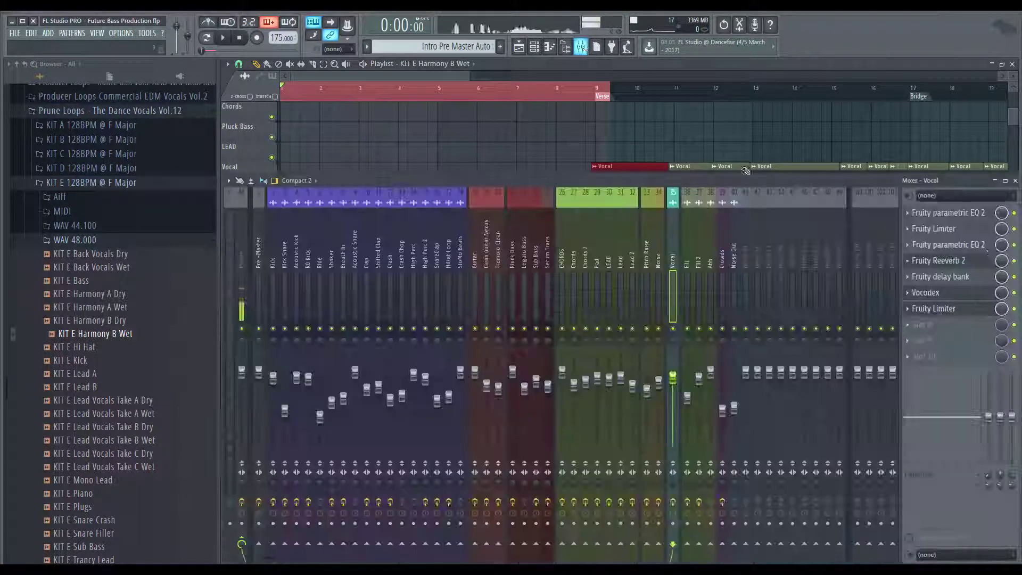
left_click(934, 308)
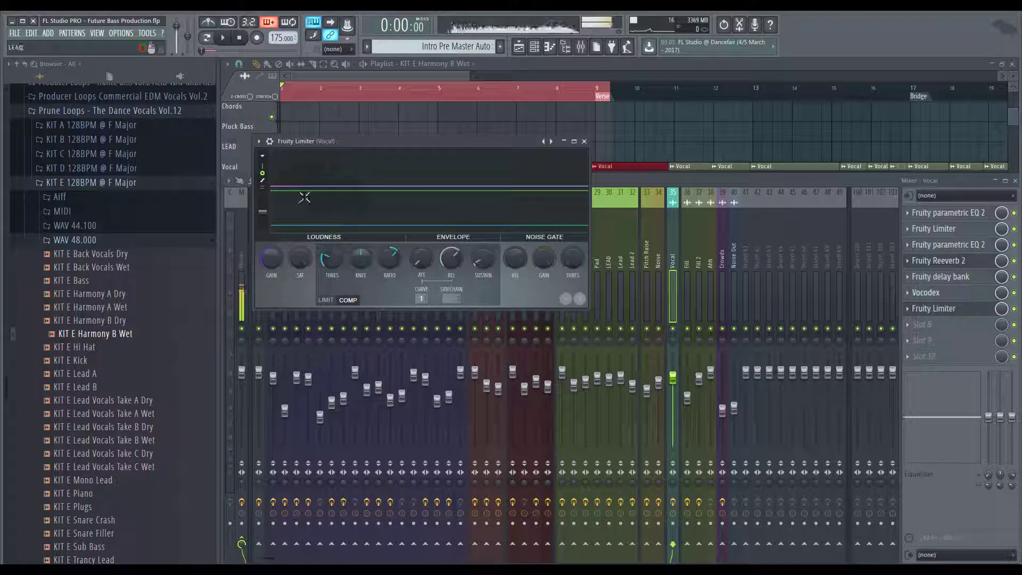
left_click(937, 293)
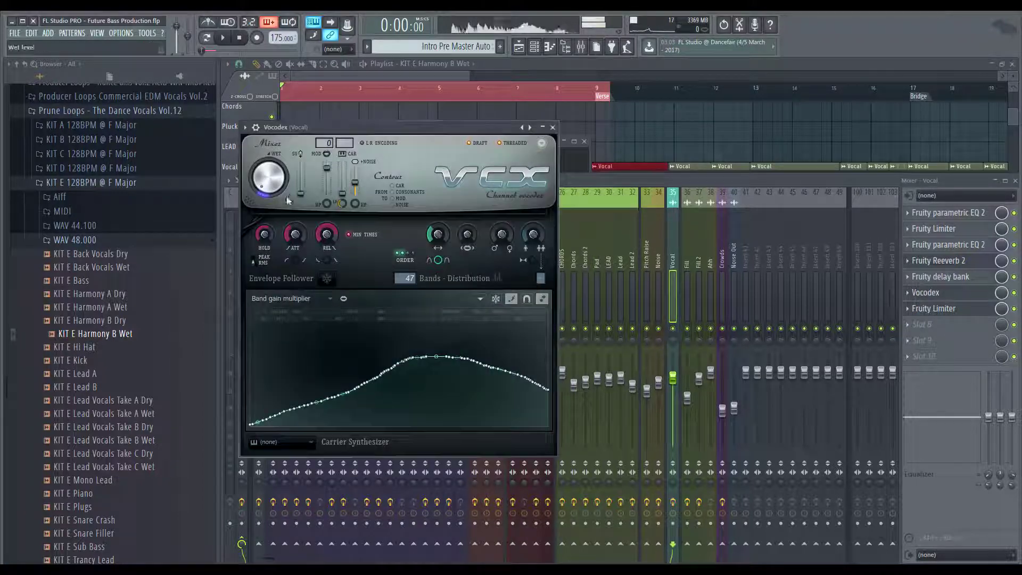
right_click(257, 178)
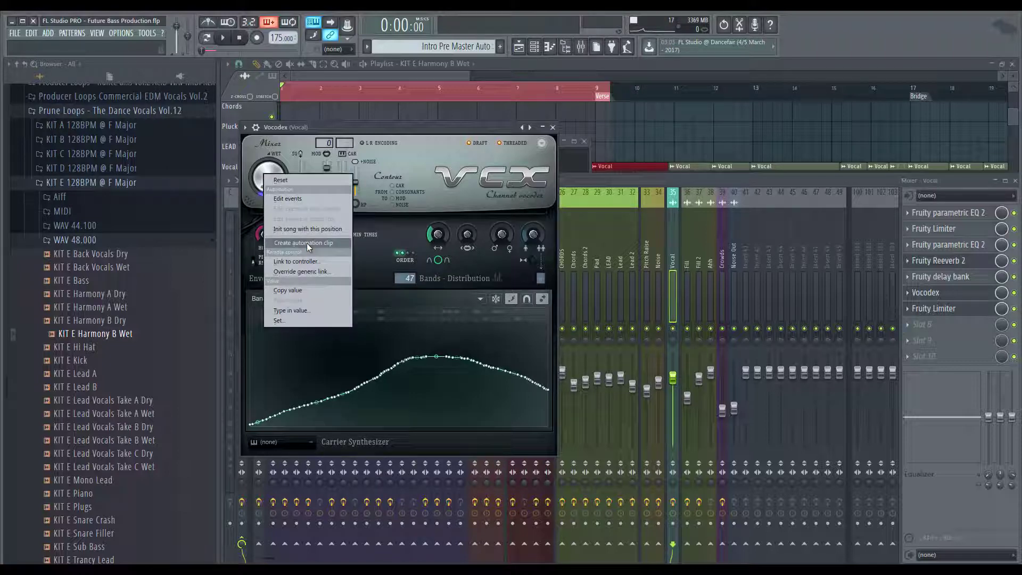
left_click(303, 243)
Shape the Vocodex wet level automation to hold at about 40% through the intro and drop back down at bar 9
scroll(542, 164, "up", 4)
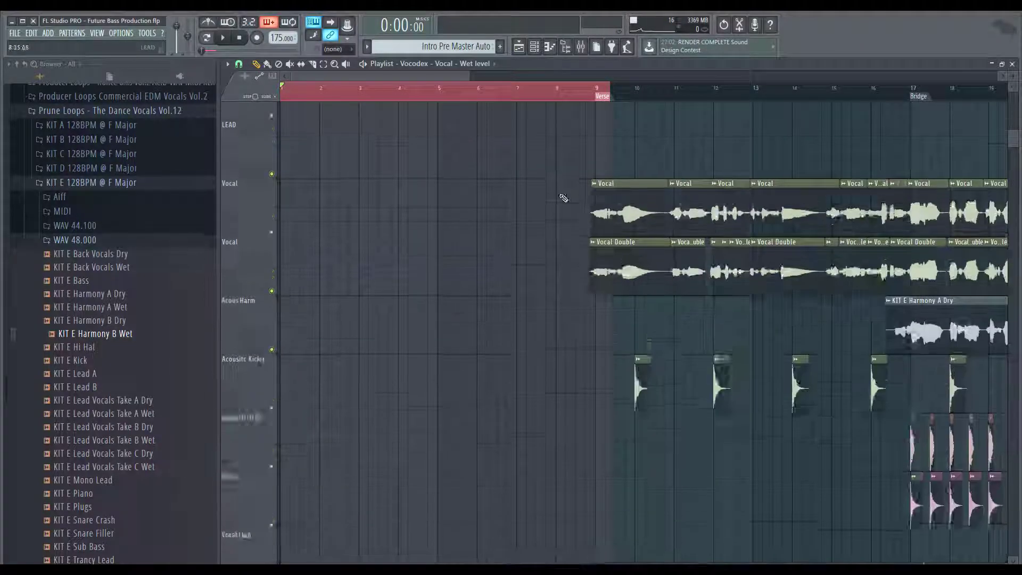
scroll(590, 352, "up", 2)
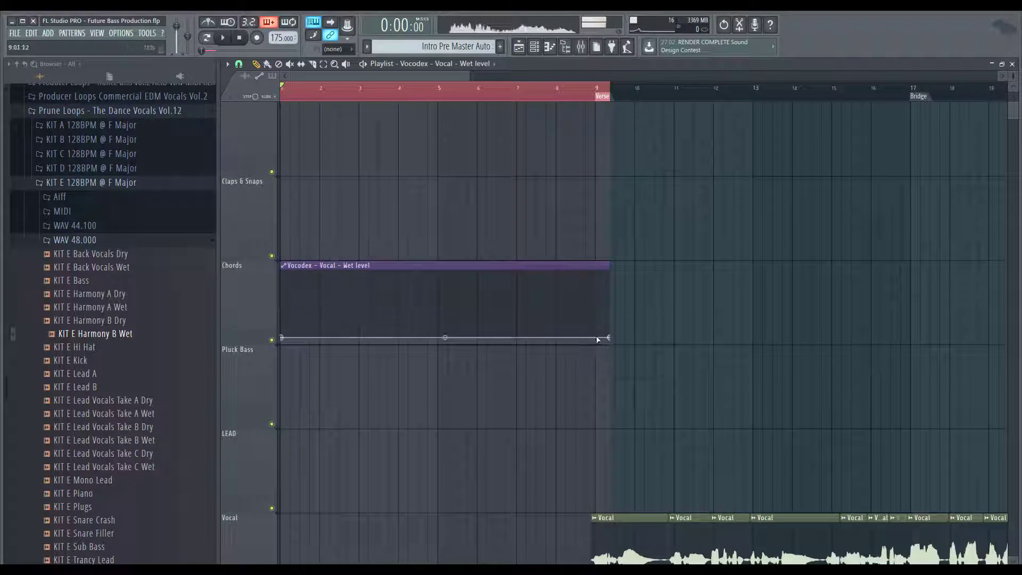
left_click_drag(595, 338, 592, 320)
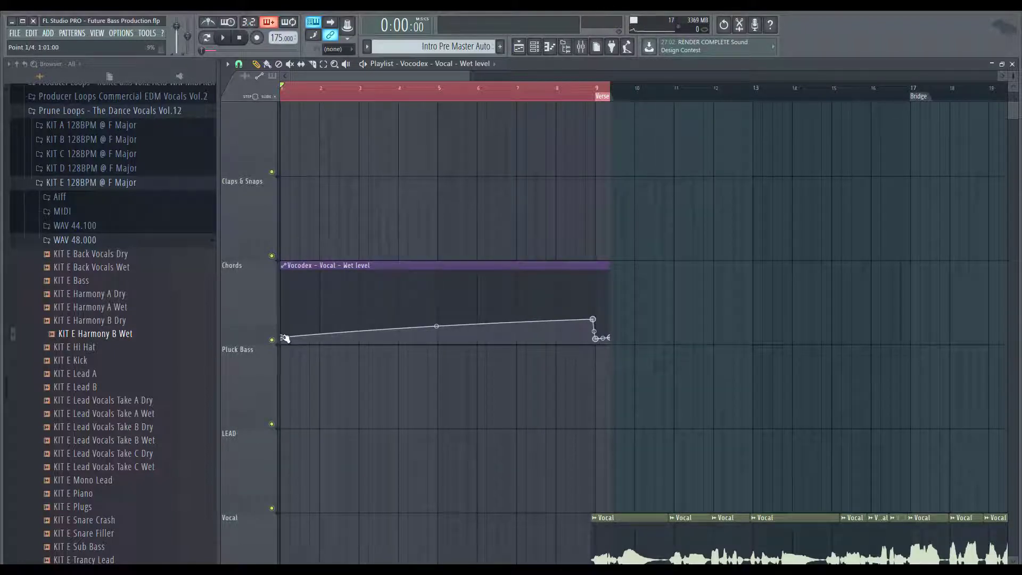
left_click_drag(285, 339, 283, 313)
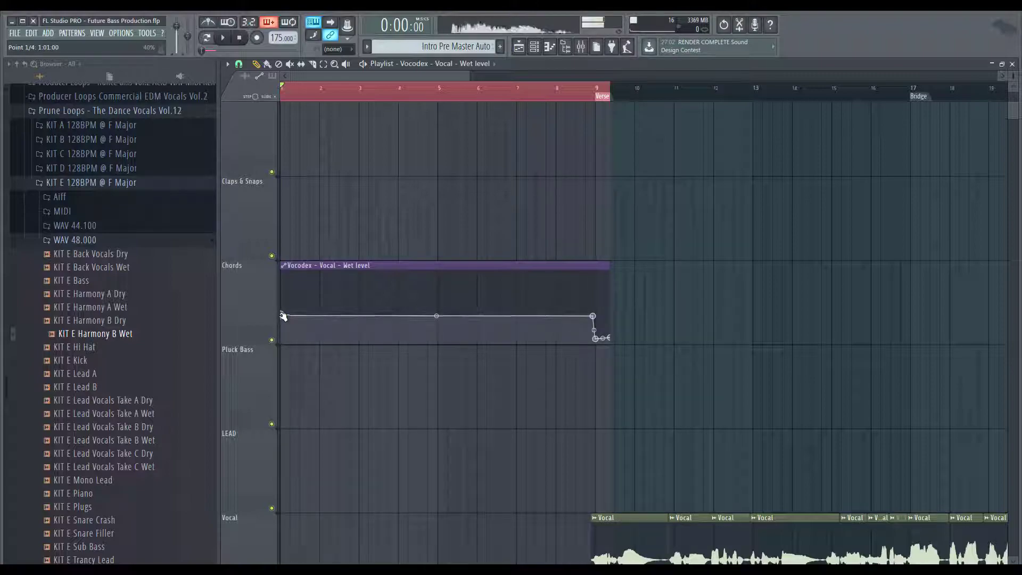
Move the Vocodex wet level automation clip down to the Auto track below Intro Pre Master Auto and clear the time selection
scroll(634, 388, "down", 2)
scroll(387, 296, "down", 10)
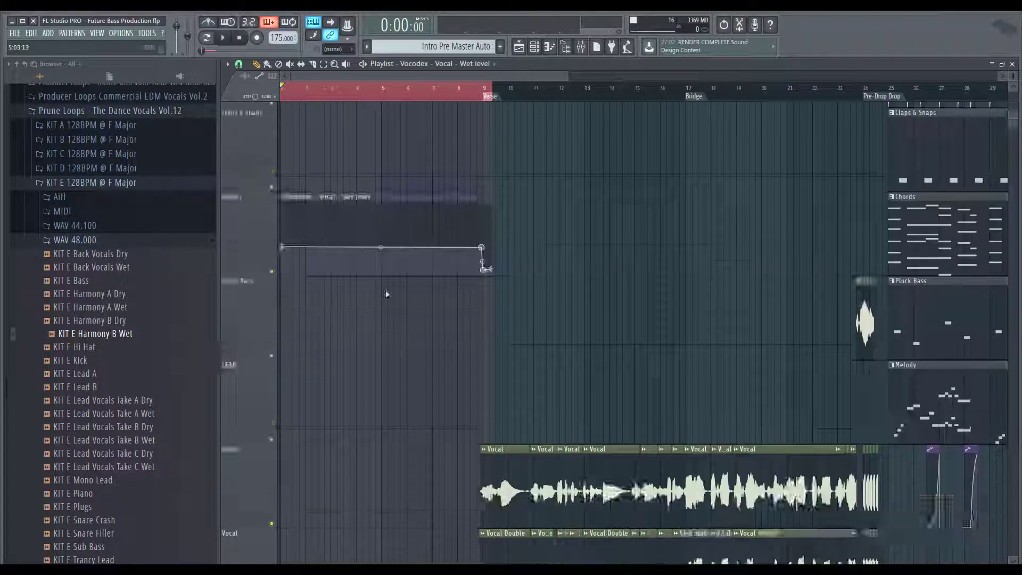
scroll(389, 306, "down", 6)
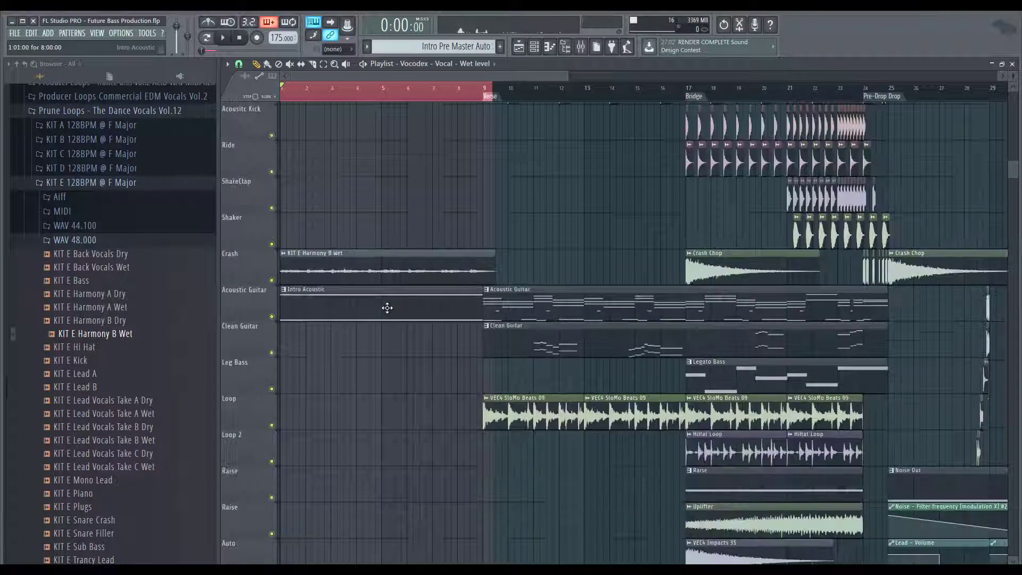
scroll(394, 309, "up", 1)
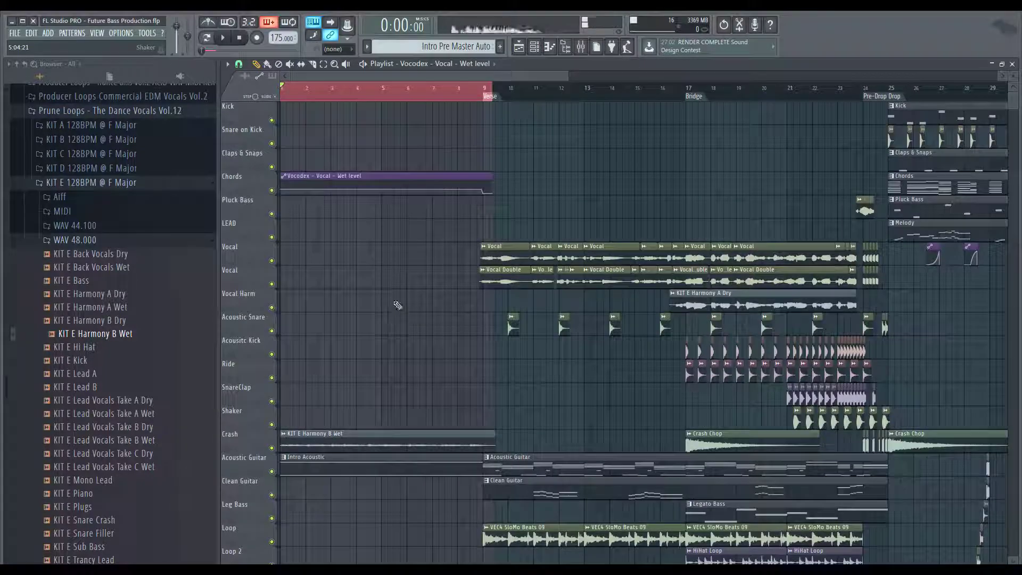
left_click(423, 176, "ctrl")
key("shift+Down")
key("shift+Down")
key("shift+Down")
key("shift+Down")
key("shift+Down")
key("shift+Down")
key("shift+Down")
key("shift+Down")
key("shift+Down")
key("shift+Down")
key("shift+Down")
key("shift+Down")
key("shift+Down")
key("shift+Down")
key("shift+Down")
key("shift+Down")
key("shift+Down")
key("shift+Down")
scroll(424, 162, "down", 3)
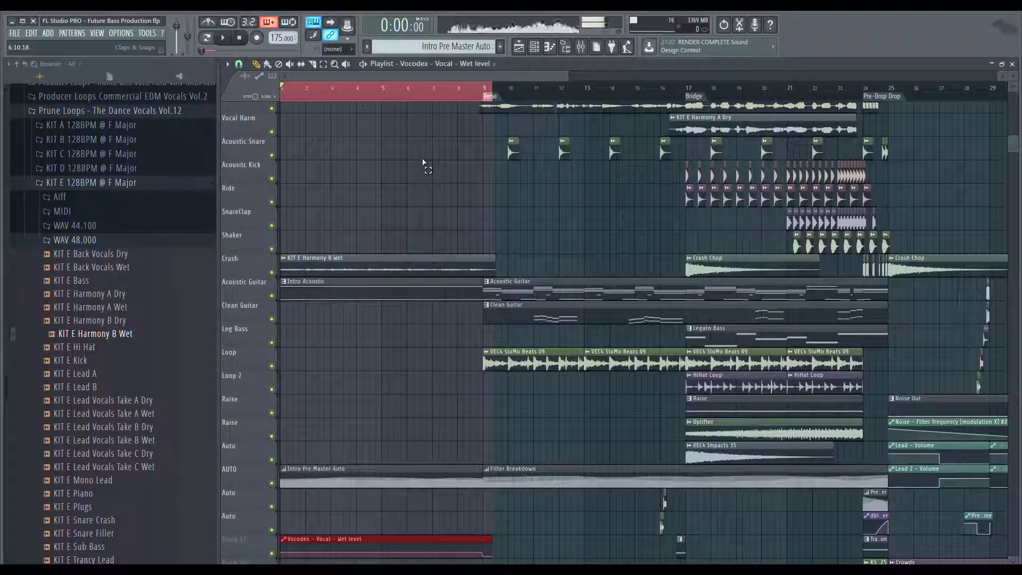
double_click(334, 99)
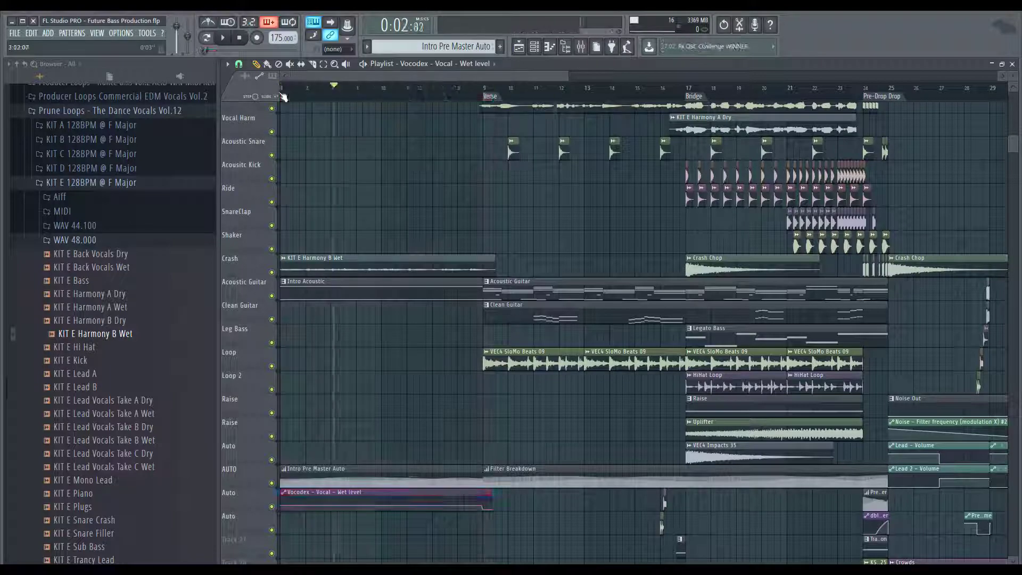
Play the intro from the start and audition its transition into the Verse
left_click(282, 94)
key("space")
scroll(343, 452, "up", 3)
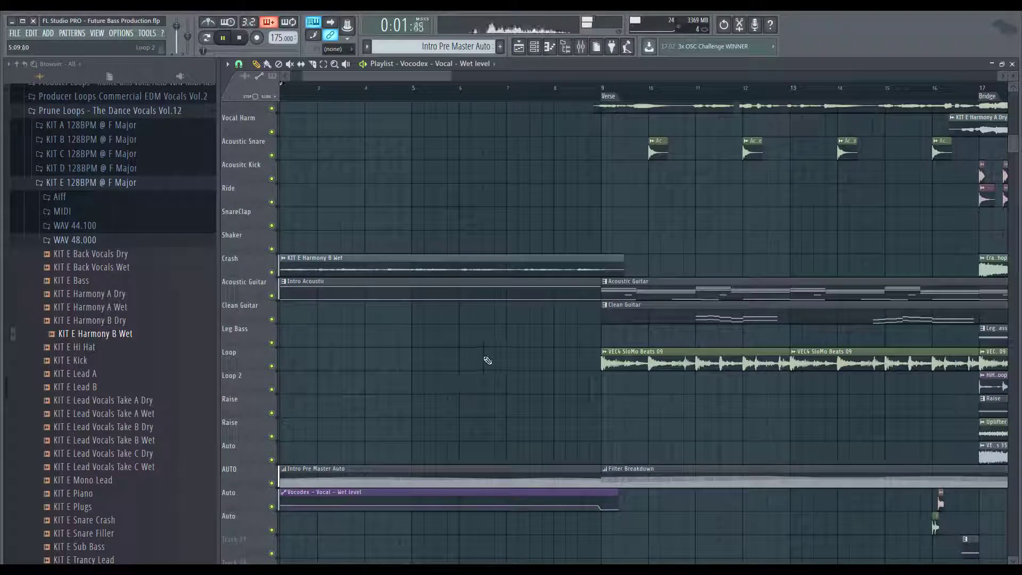
scroll(575, 117, "down", 1)
left_click(572, 88)
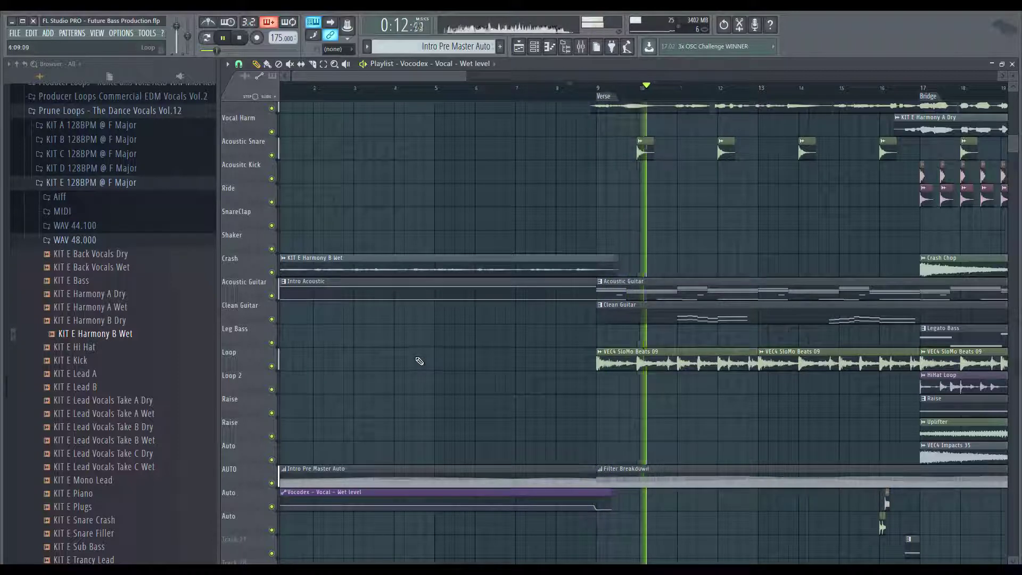
key("space")
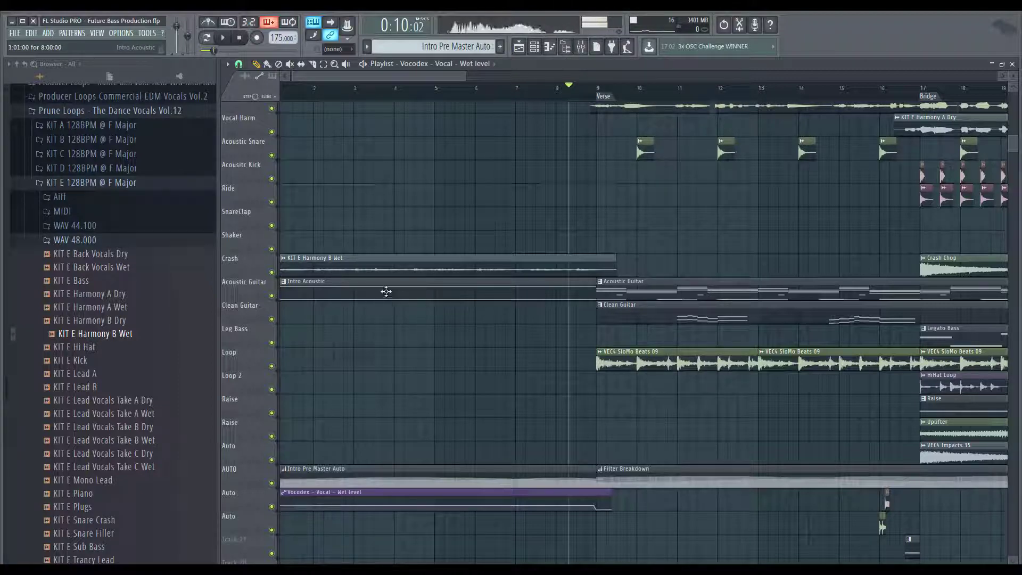
Clone the Clean Guitar pattern and review its Clean Guitar Nexus notes in the piano roll
left_click(456, 46)
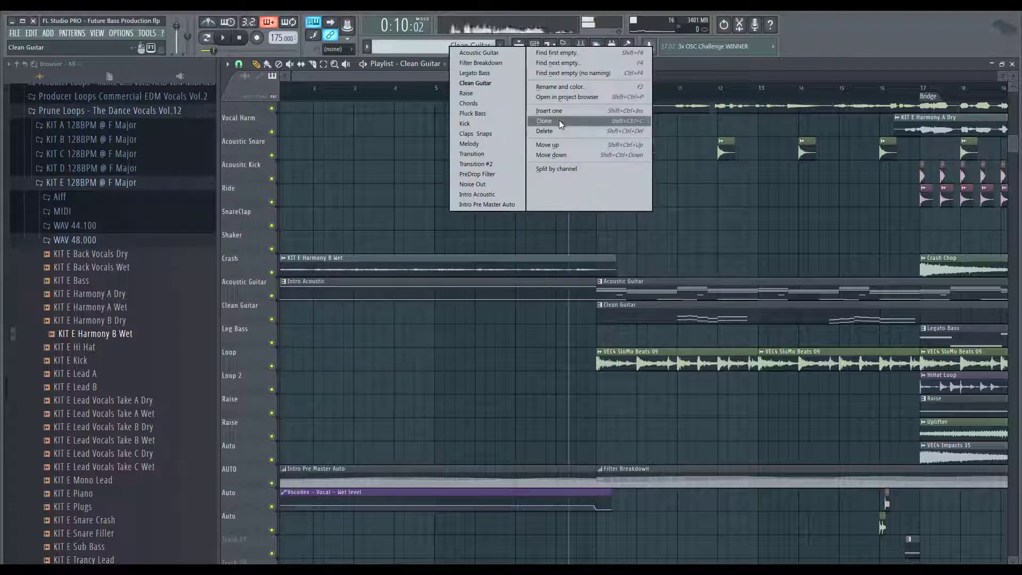
left_click(559, 120)
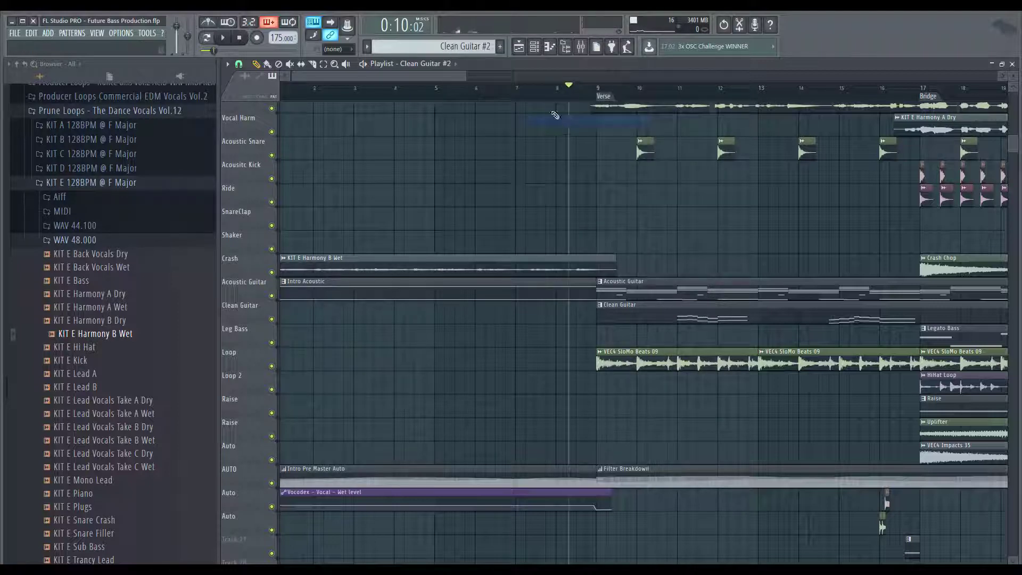
left_click(1014, 64)
left_click(467, 76)
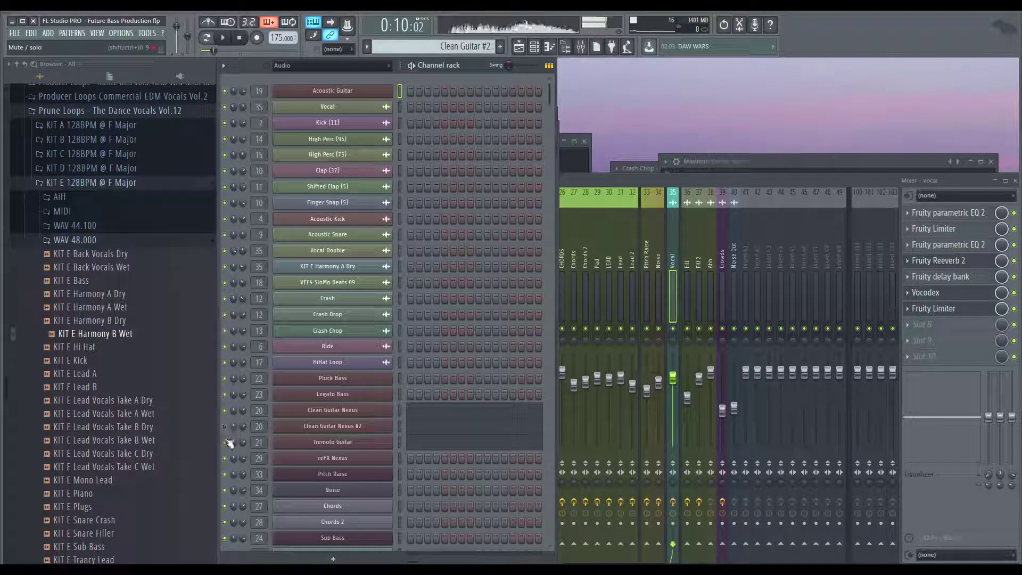
left_click(436, 416)
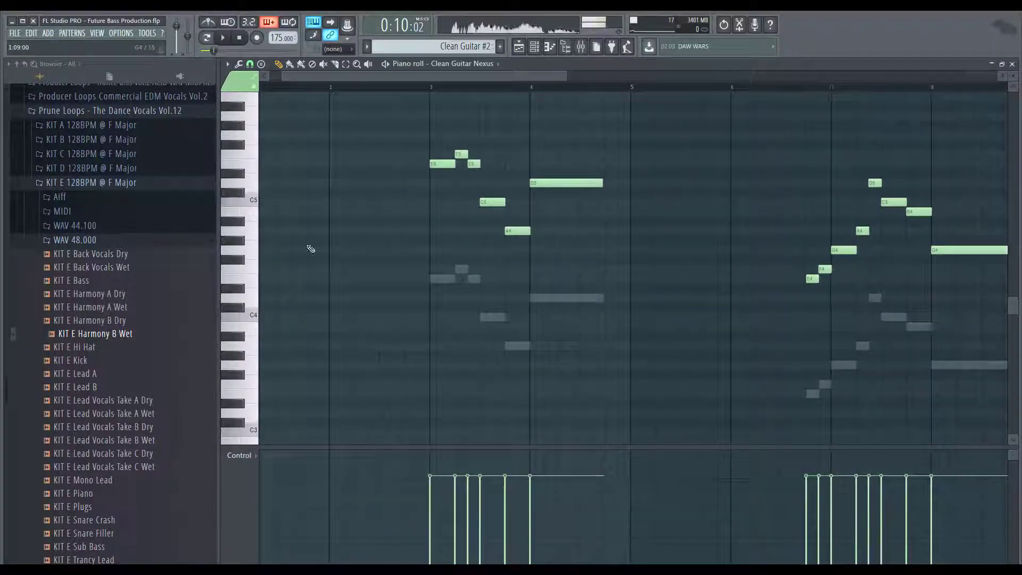
left_click_drag(345, 80, 285, 87)
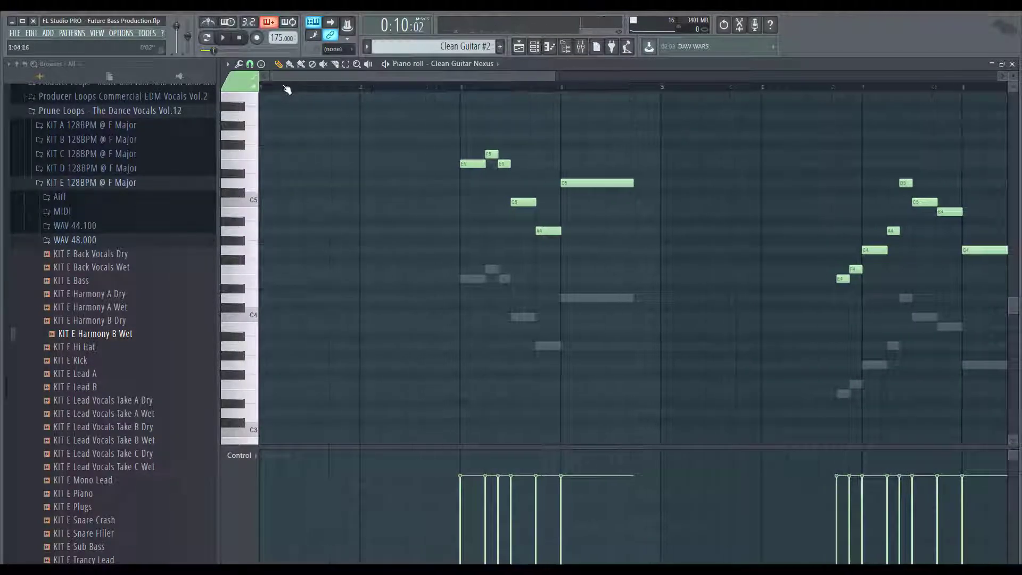
left_click(519, 48)
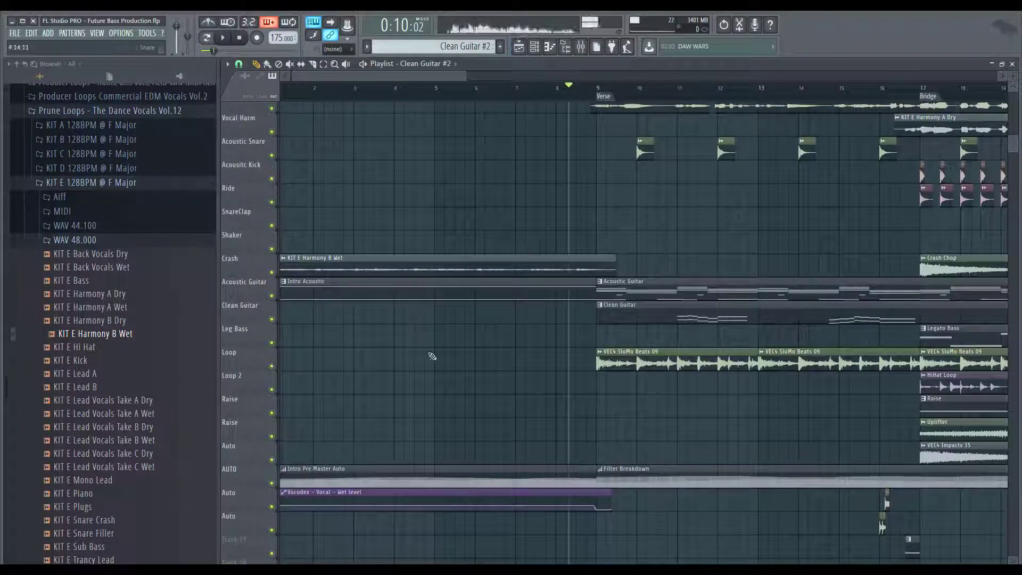
Place the cloned Clean Guitar pattern at bar 1 on the Leg Bass track and make it end at bar 9
left_click(324, 337)
scroll(612, 346, "down", 3, "ctrl")
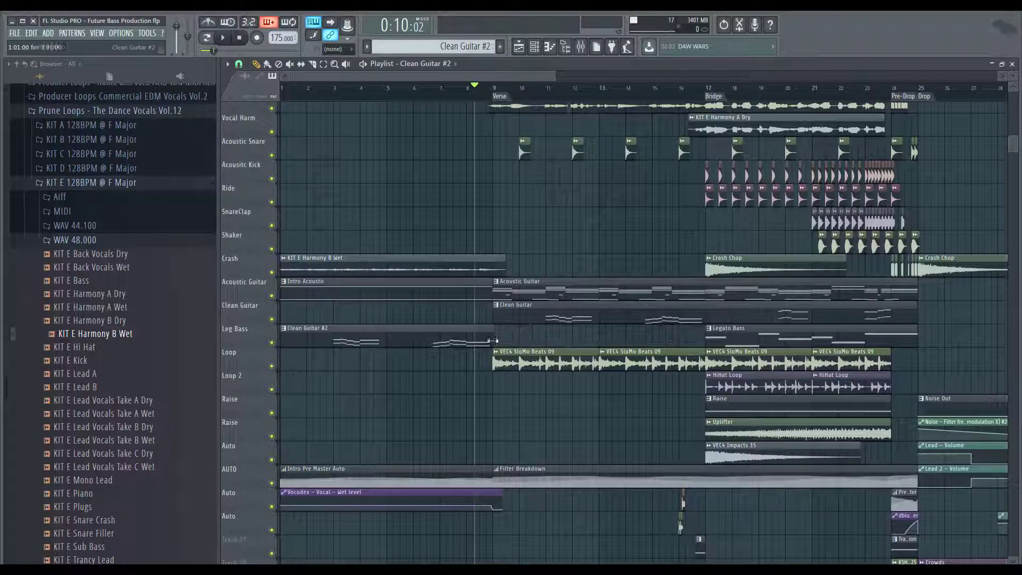
left_click_drag(338, 337, 323, 337)
scroll(323, 336, "up", 3, "ctrl")
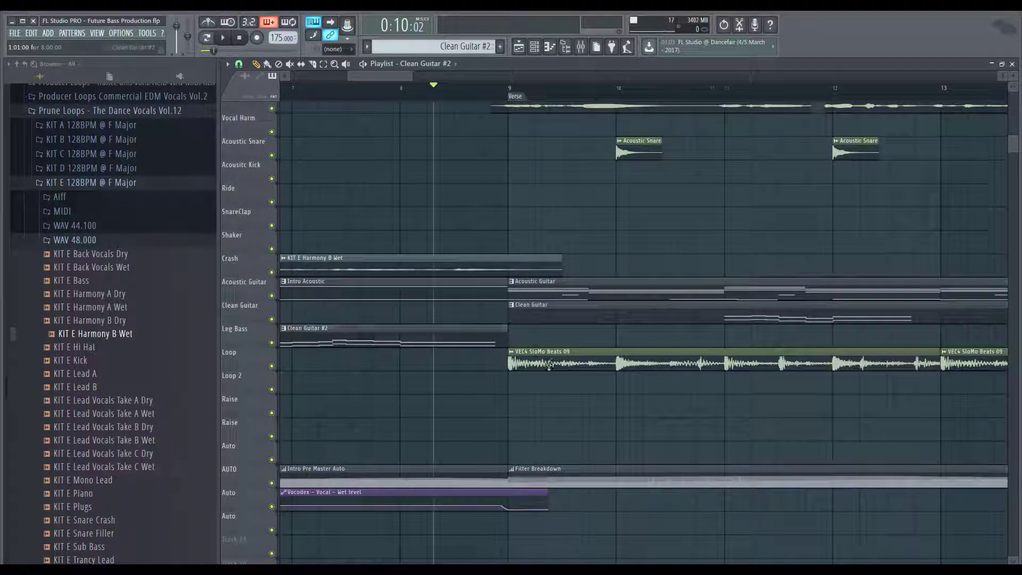
Open the Clean Guitar Nexus notes of Clean Guitar #2 in the piano roll and audition them briefly
key("space")
double_click(376, 341)
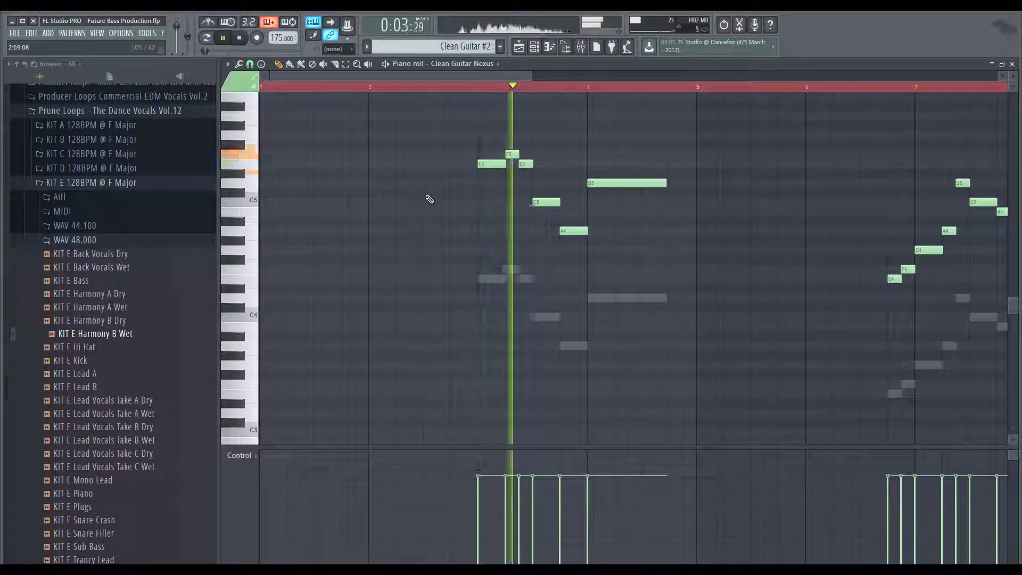
key("space")
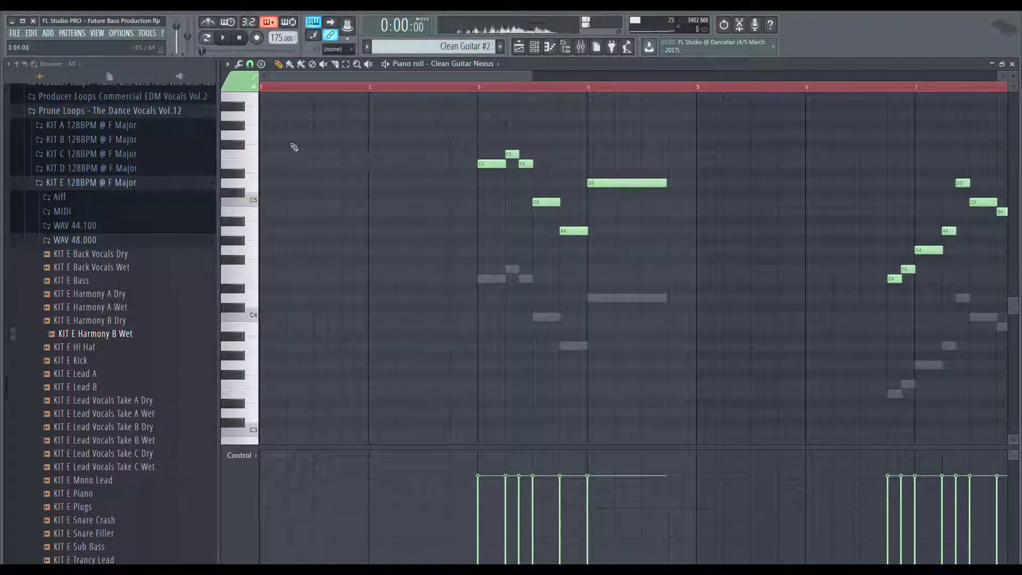
left_click(218, 151)
scroll(490, 192, "down", 3)
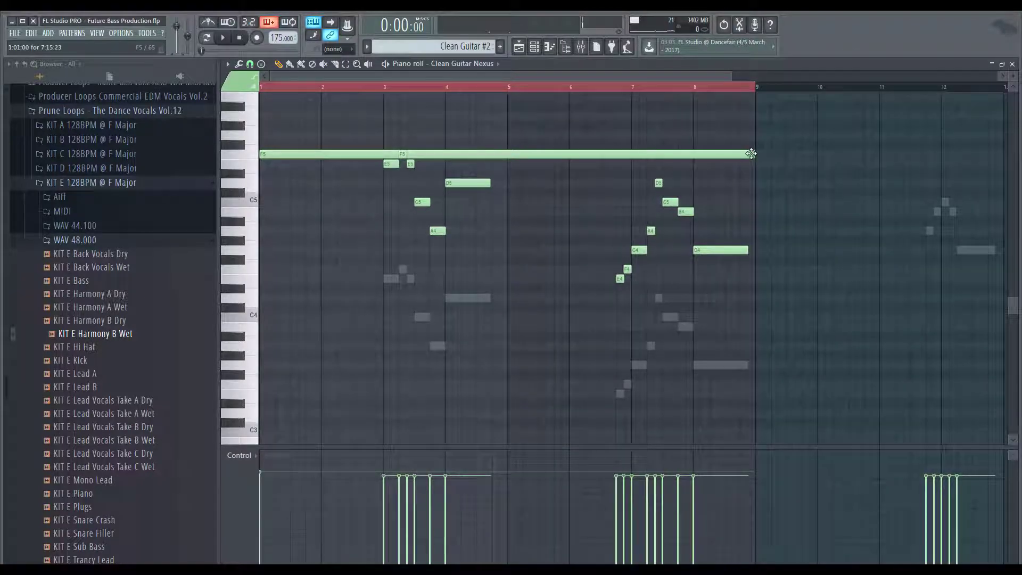
left_click_drag(750, 154, 485, 152)
scroll(251, 201, "up", 3)
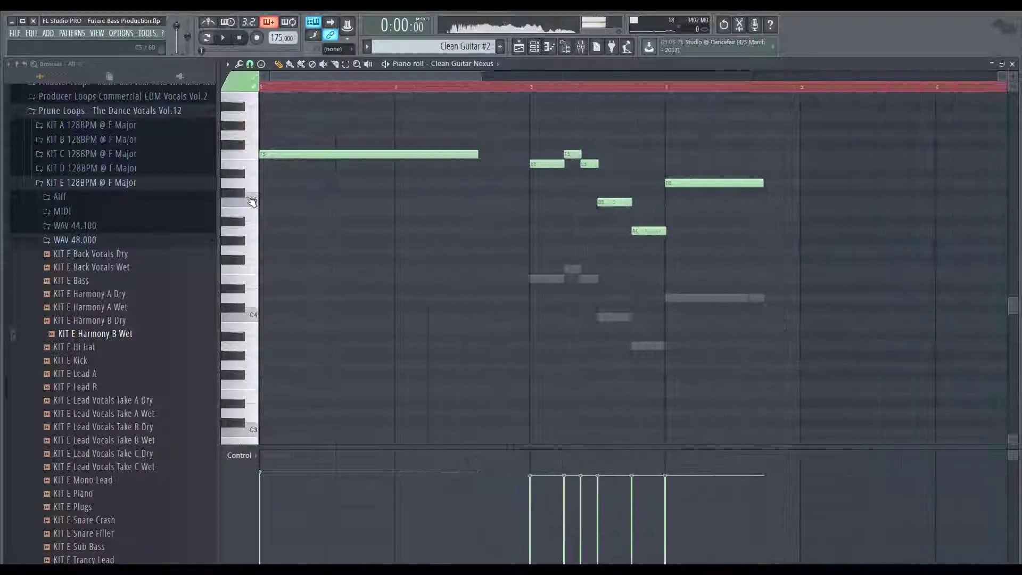
key("space")
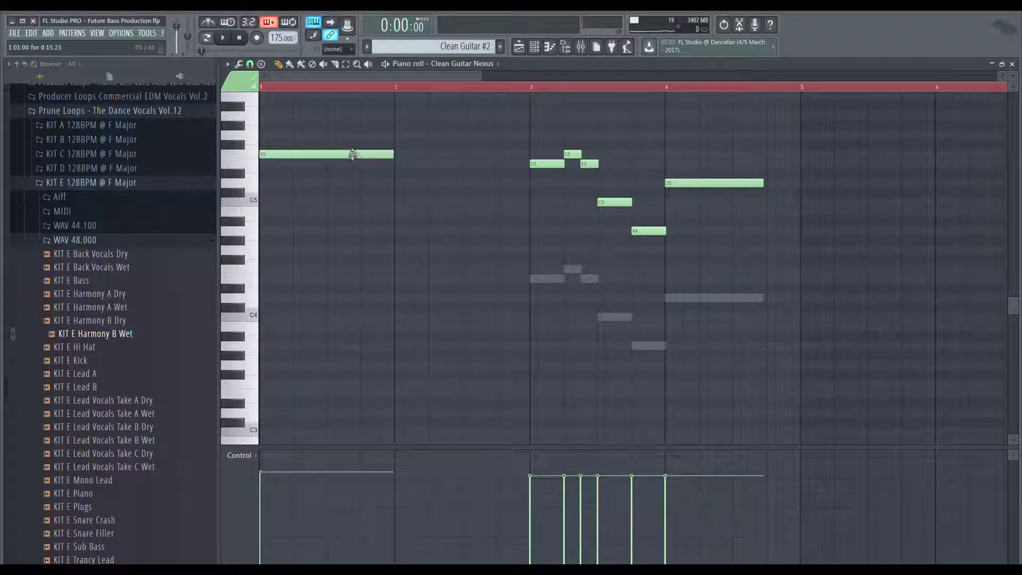
left_click_drag(352, 154, 348, 179)
left_click_drag(543, 282, 719, 158)
left_click(426, 280, "ctrl")
right_click(315, 182)
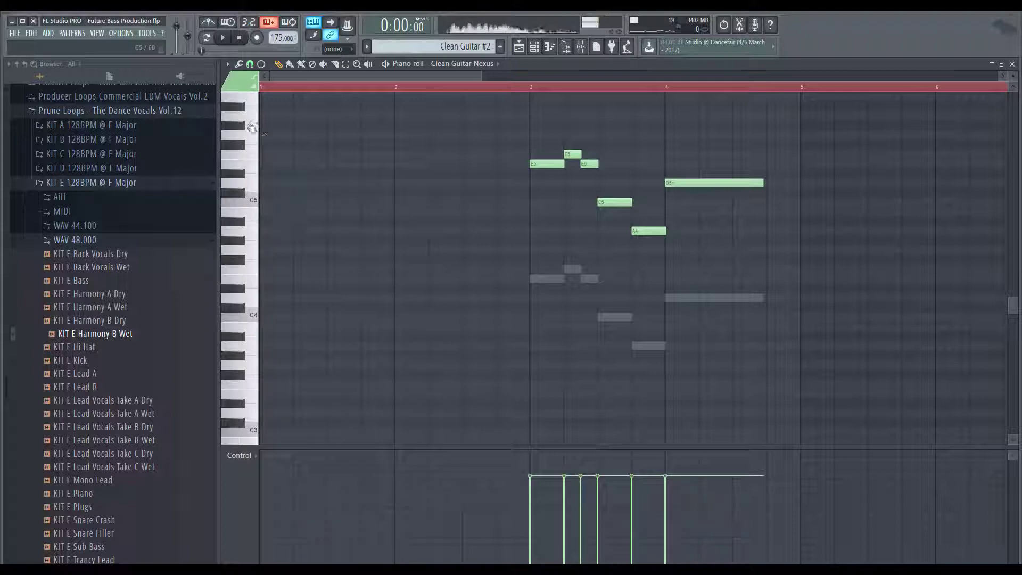
Add an A5 note filling bar 1 and a G5 note filling bar 2, with the pattern playing
left_click(279, 115)
key("space")
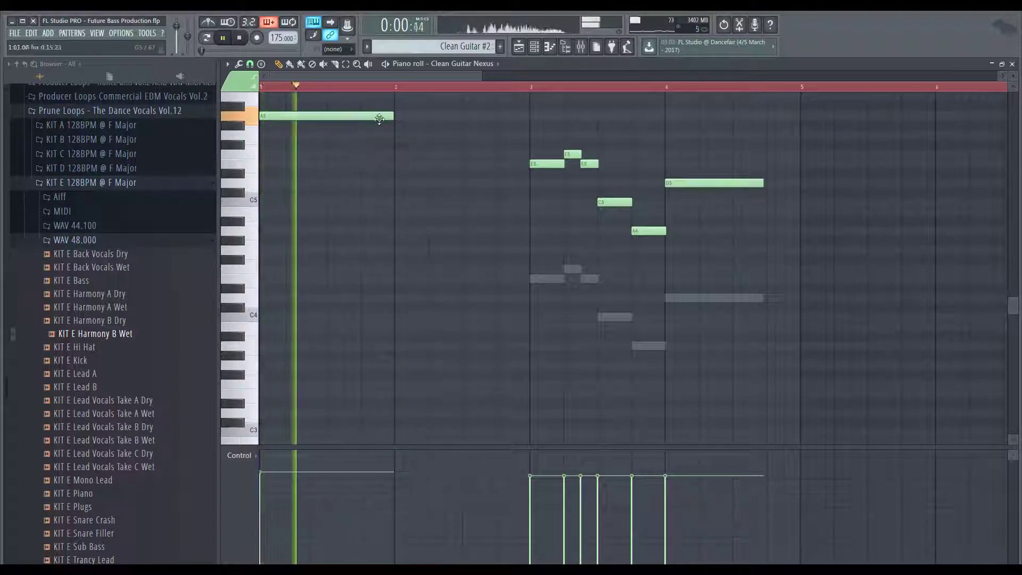
scroll(407, 207, "up", 3)
left_click(410, 221)
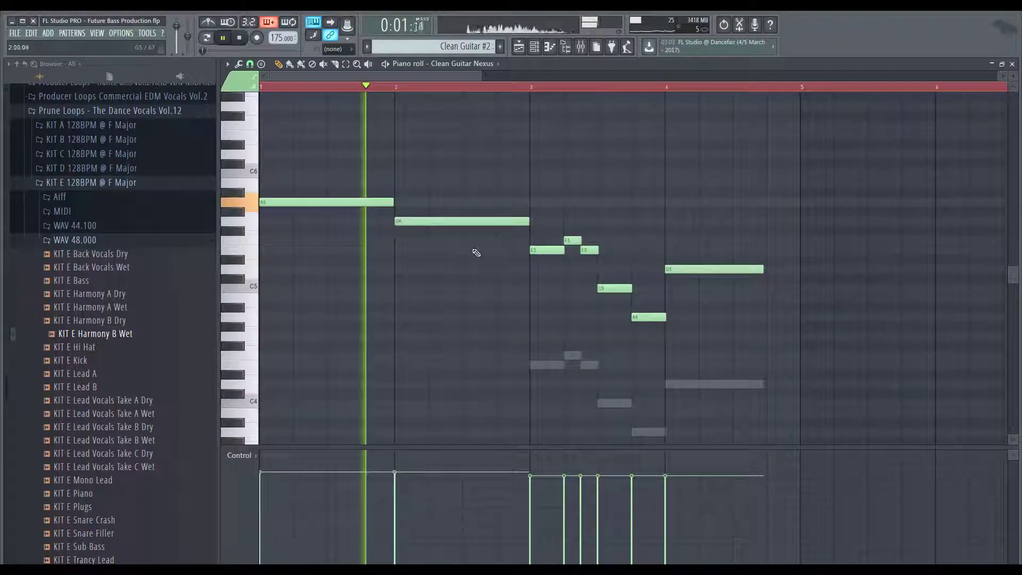
Shorten the A5 note to three quarters of bar 1, extend the second note back to meet it and lower it to F5
left_click_drag(458, 222, 360, 202)
mouse_move(497, 222)
left_mouse_down()
mouse_move(529, 222)
mouse_move(493, 240)
mouse_move(486, 269)
mouse_move(487, 236)
left_mouse_up()
key("space")
key("space")
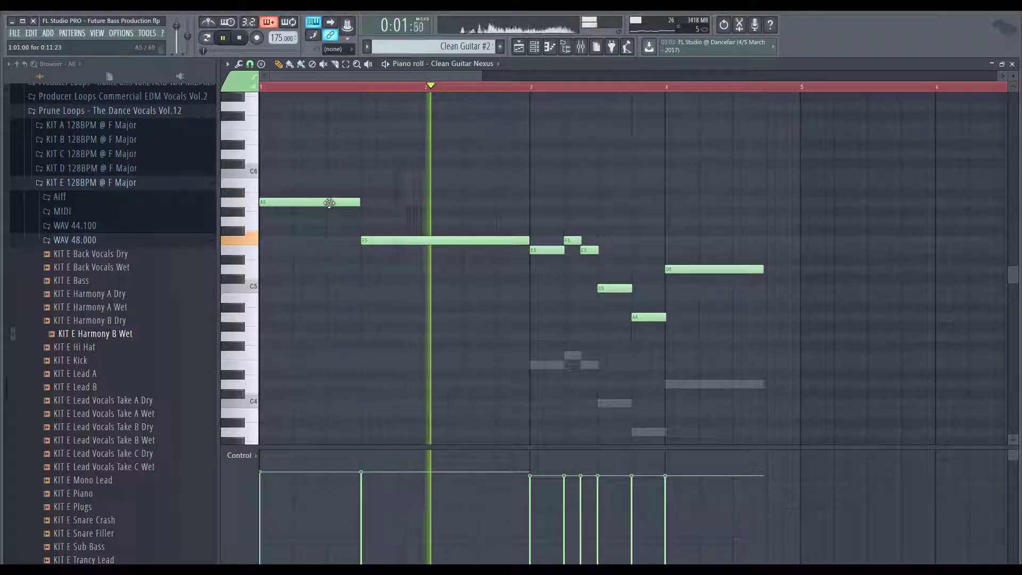
key("space")
mouse_move(329, 203)
left_mouse_down()
mouse_move(326, 226)
mouse_move(326, 202)
left_mouse_up()
key("space")
key("space")
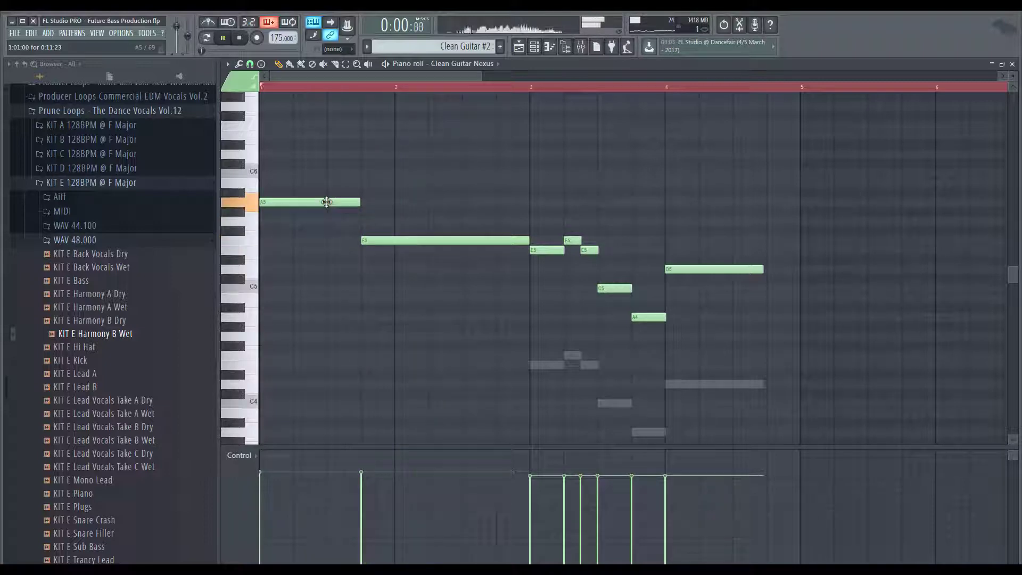
key("space")
Add a C5 note at bar 5 followed directly by an F5 note, each three quarters of a bar long
scroll(426, 223, "down", 2)
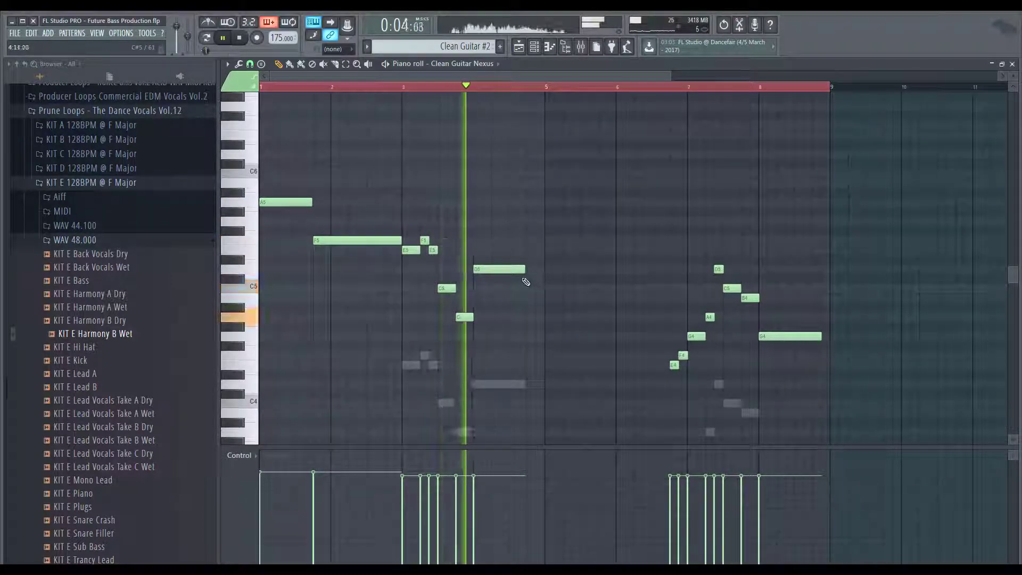
key("space")
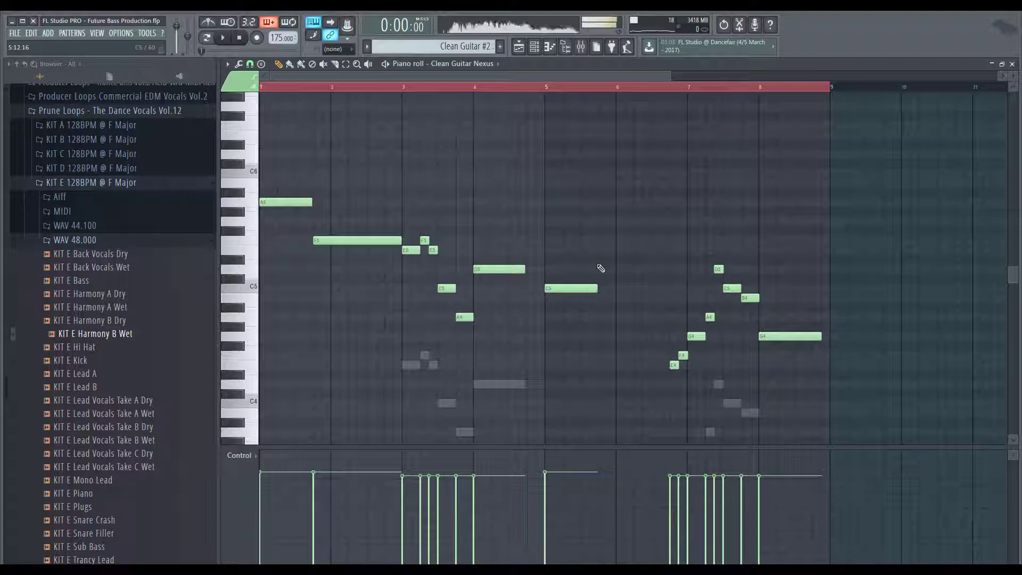
left_click(600, 270)
key("space")
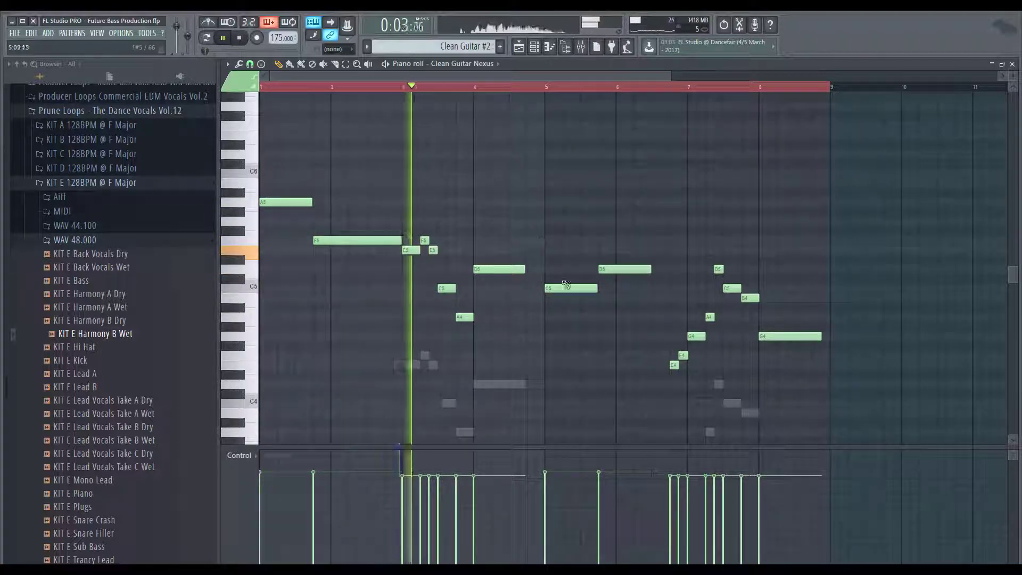
scroll(596, 345, "up", 1)
scroll(596, 345, "up", 1)
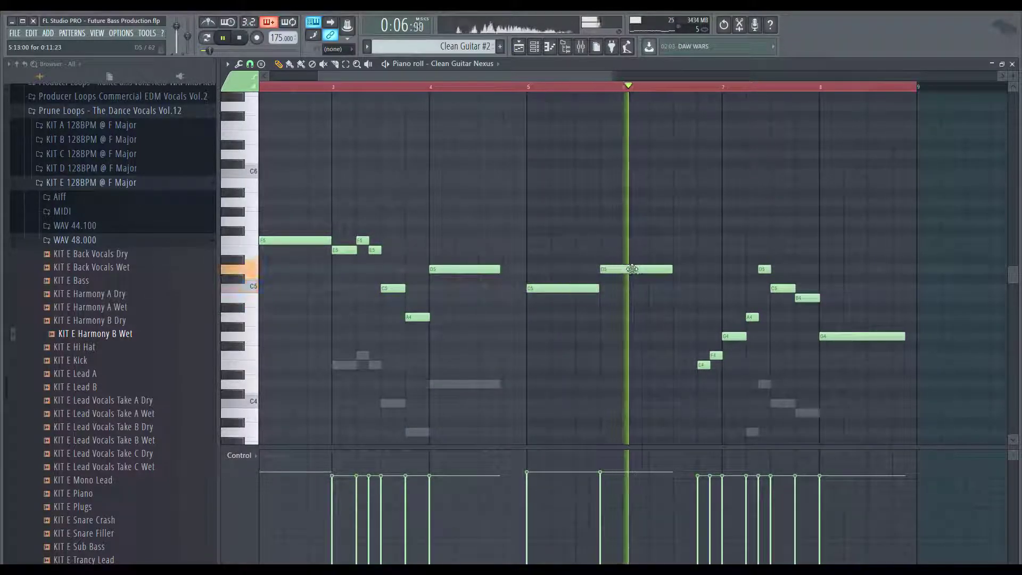
key("space")
left_click_drag(630, 268, 618, 239)
left_click(523, 88)
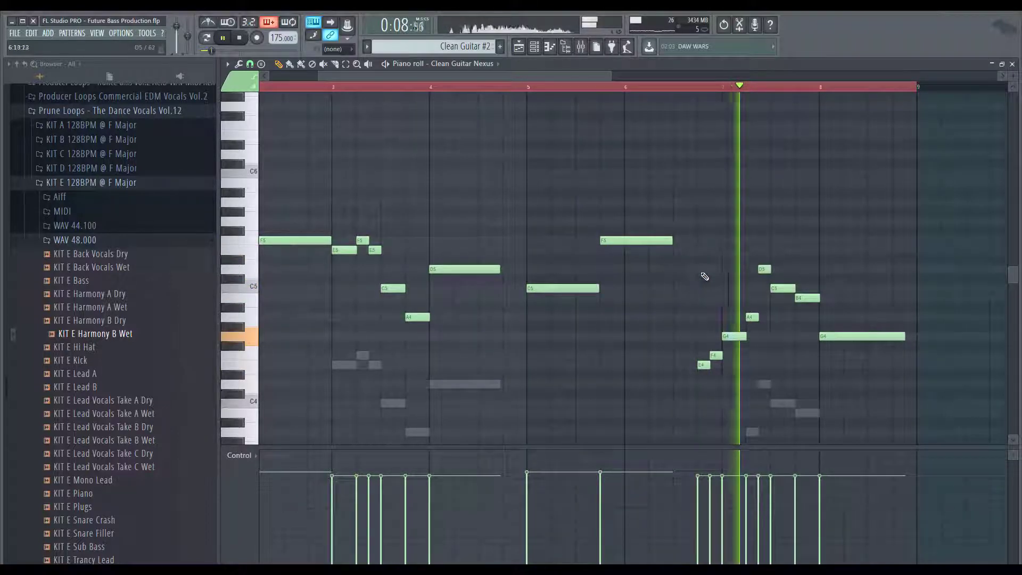
Change the D5 and B4 notes in the bar 7 run to B4 and G4, and raise the long bar 8 note to A4
scroll(690, 261, "up", 5)
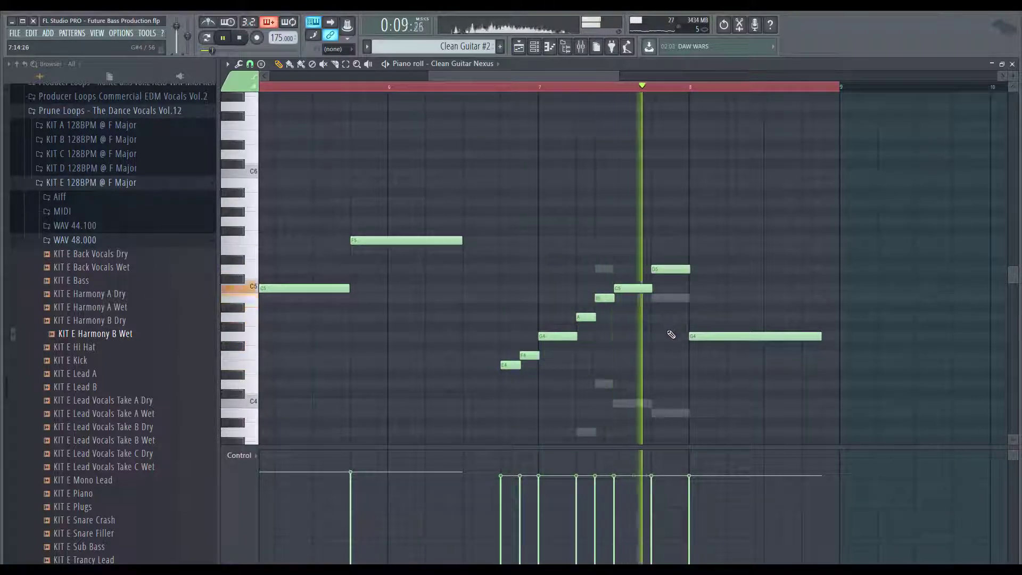
key("space")
key("space")
left_click_drag(662, 269, 714, 317)
key("space")
key("space")
key("space")
key("space")
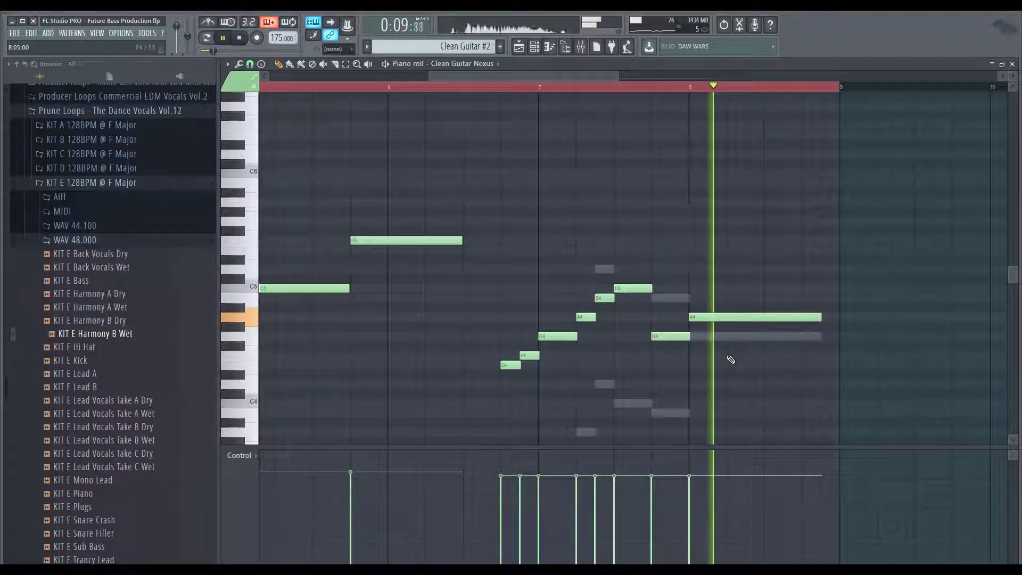
key("space")
Duplicate the run from the end of bar 6 through bar 8 one octave lower, play it and clear the selection
scroll(714, 319, "down", 3)
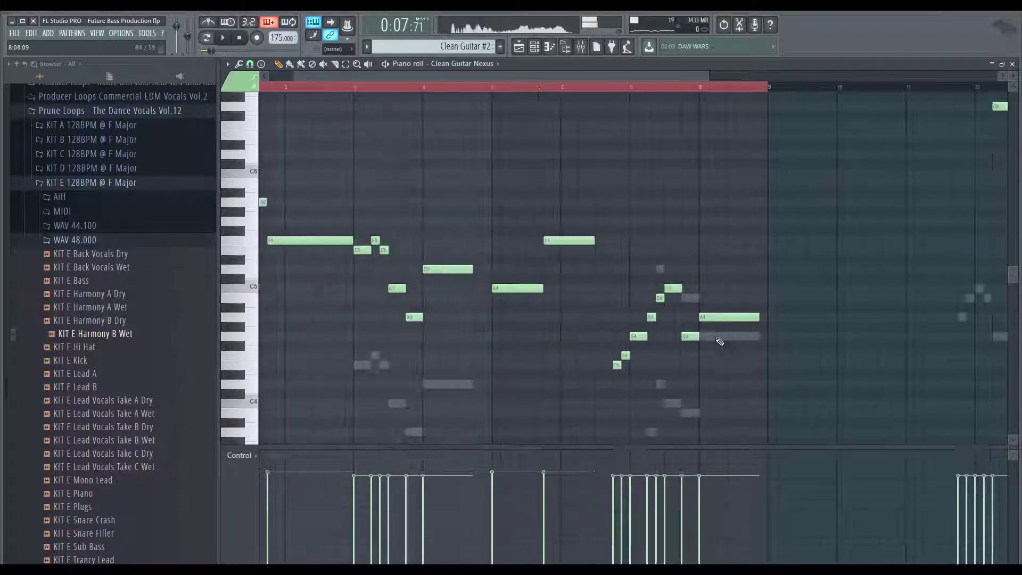
scroll(633, 228, "down", 2)
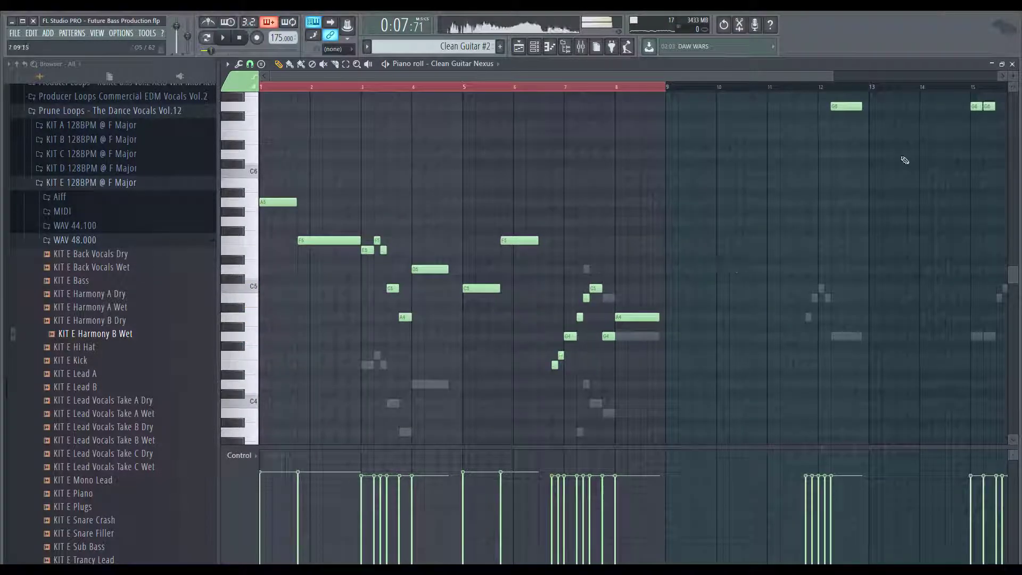
scroll(852, 160, "up", 3)
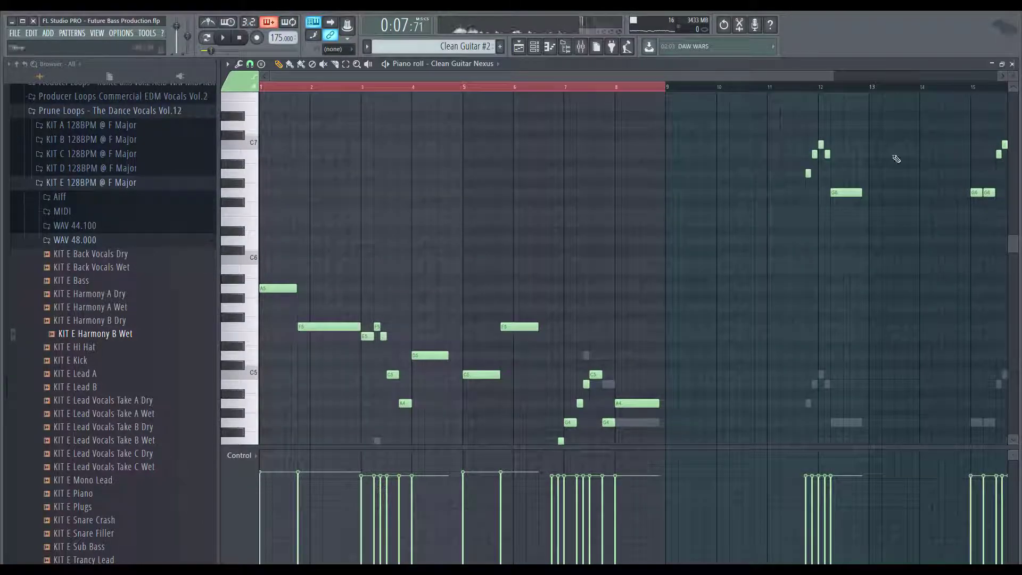
left_click_drag(718, 235, 261, 442)
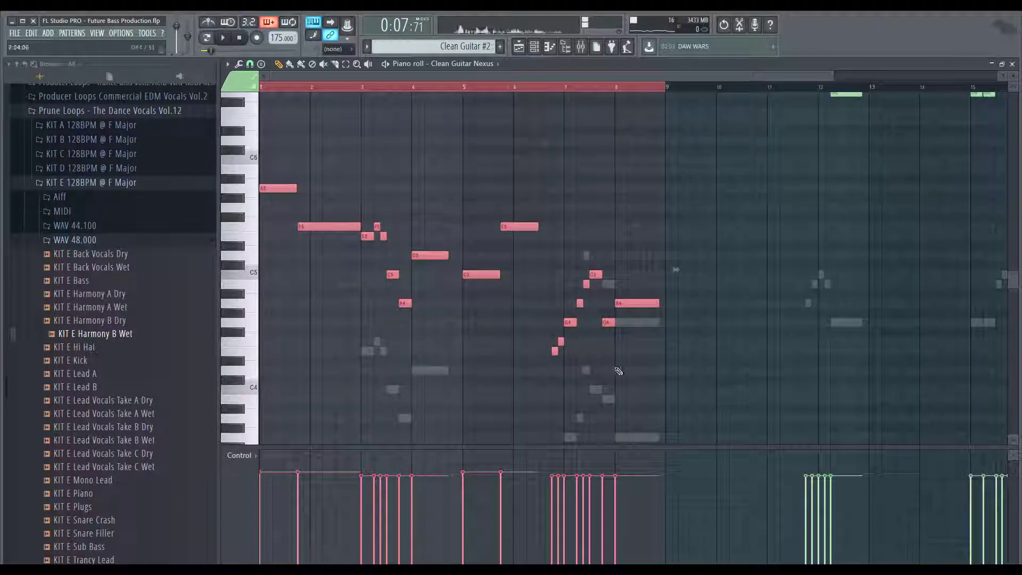
left_click_drag(665, 368, 544, 266, "ctrl")
scroll(559, 392, "up", 2)
scroll(563, 388, "right", 1)
scroll(554, 387, "up", 2)
mouse_move(475, 350)
left_mouse_down("shift")
mouse_move(479, 438)
mouse_move(477, 355)
left_mouse_up("shift")
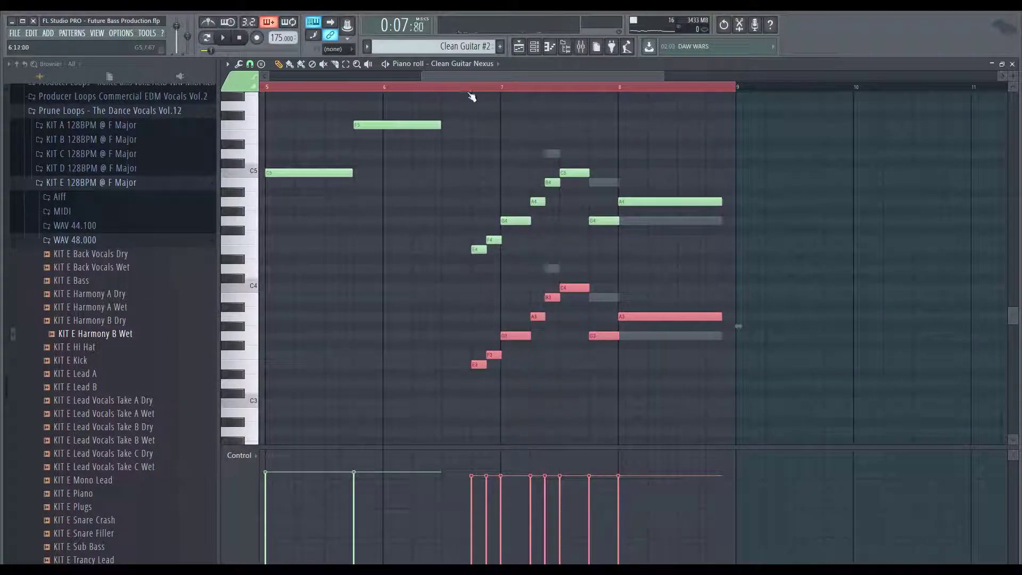
key("space")
scroll(698, 405, "up", 3)
left_click(786, 342, "ctrl")
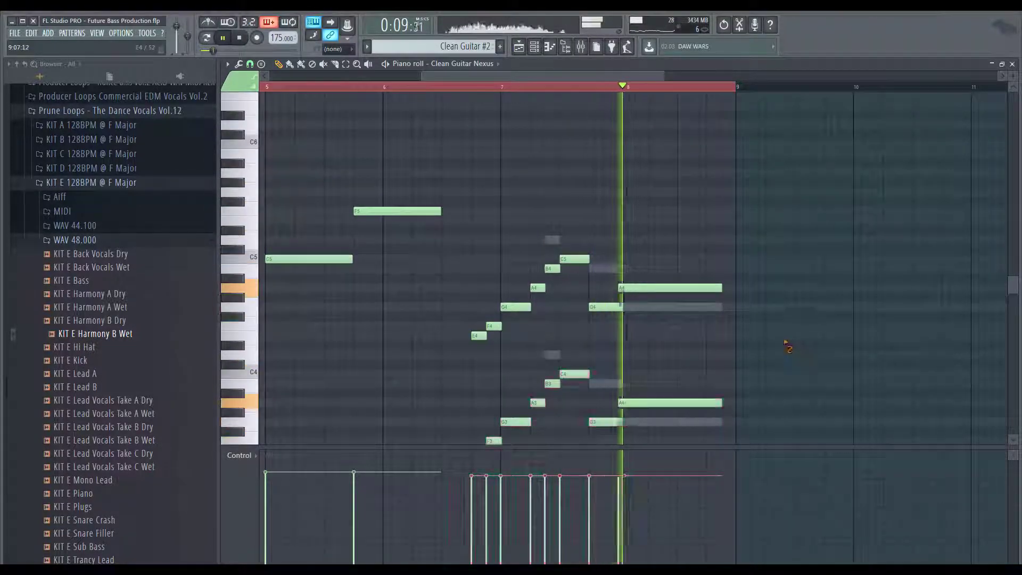
Stop playback and open the Clean Guitar Nexus #2 notes in the piano roll
key("space")
scroll(783, 360, "down", 3)
scroll(726, 292, "down", 3)
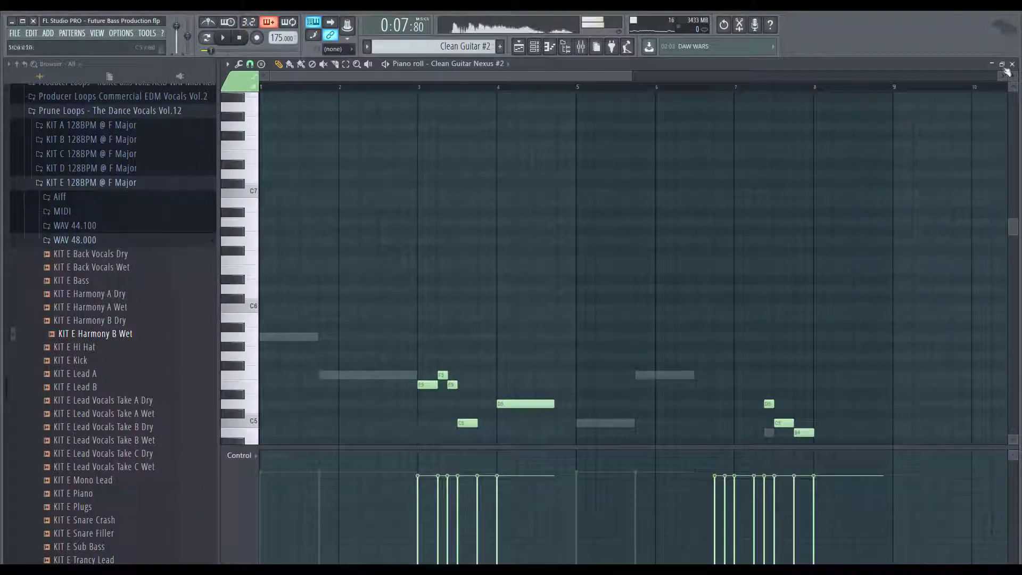
left_click(1012, 64)
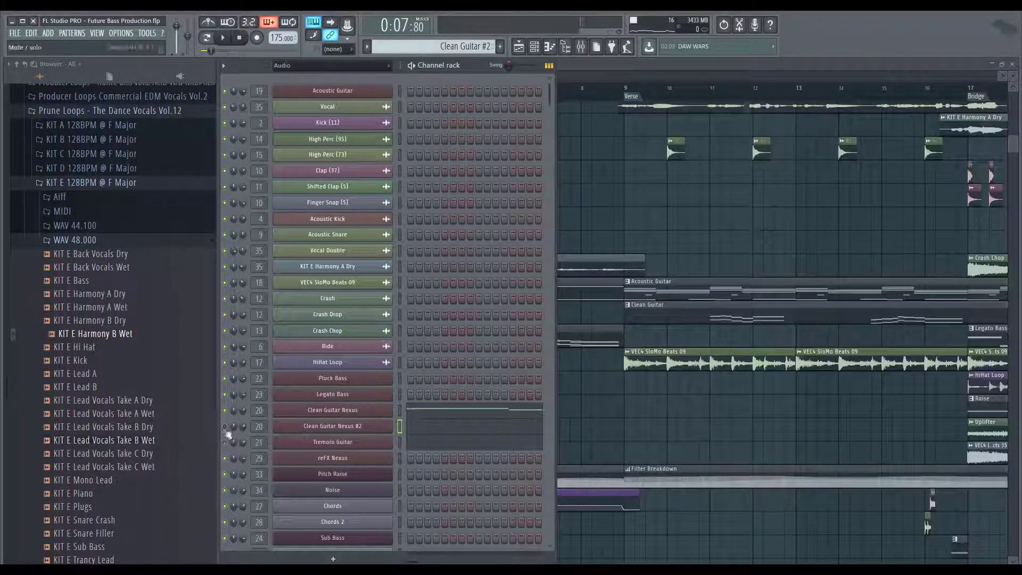
left_click(529, 437)
Replace the bar 1 to 8 notes of Clean Guitar Nexus #2 with the edited Clean Guitar Nexus melody and audition it
scroll(580, 312, "down", 3)
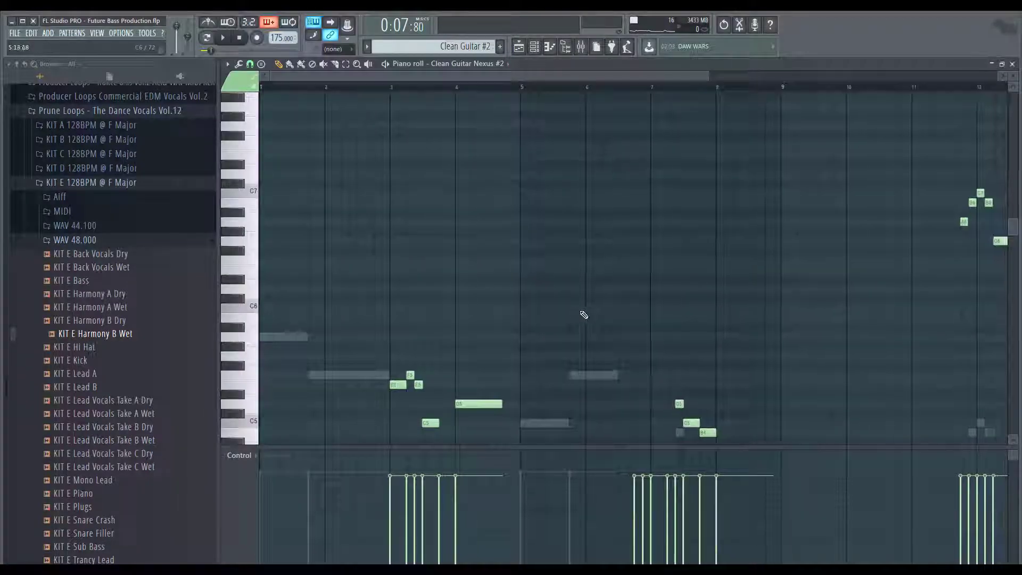
scroll(559, 298, "down", 3)
scroll(682, 256, "down", 1)
left_click_drag(742, 189, 115, 426, "ctrl")
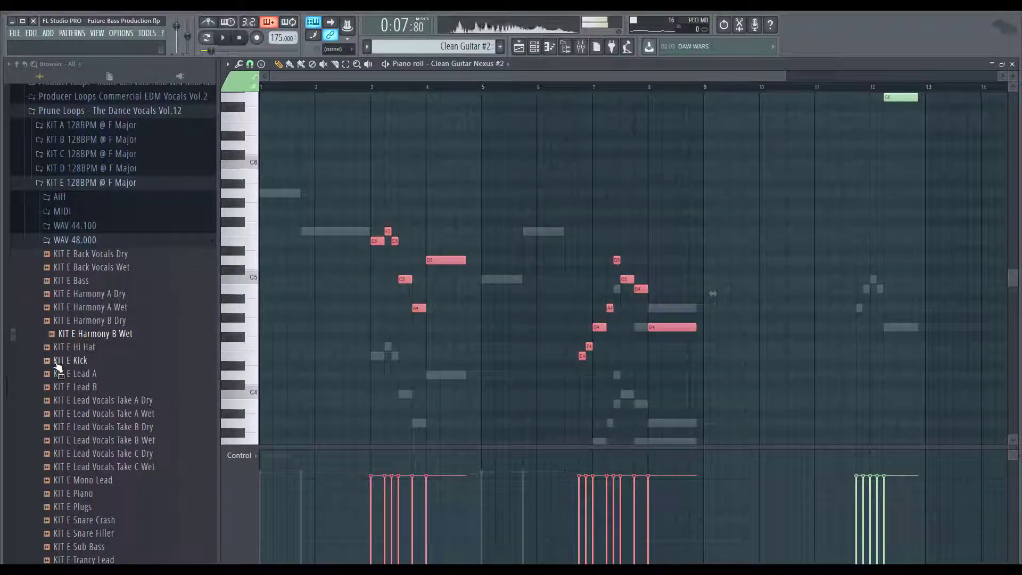
key("Delete")
key("ctrl+v")
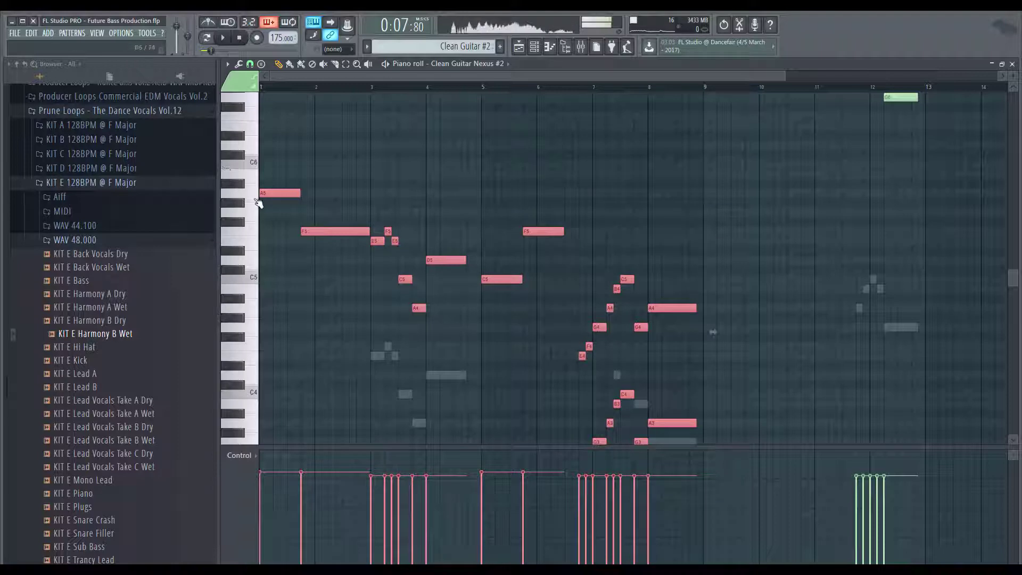
key("space")
key("space")
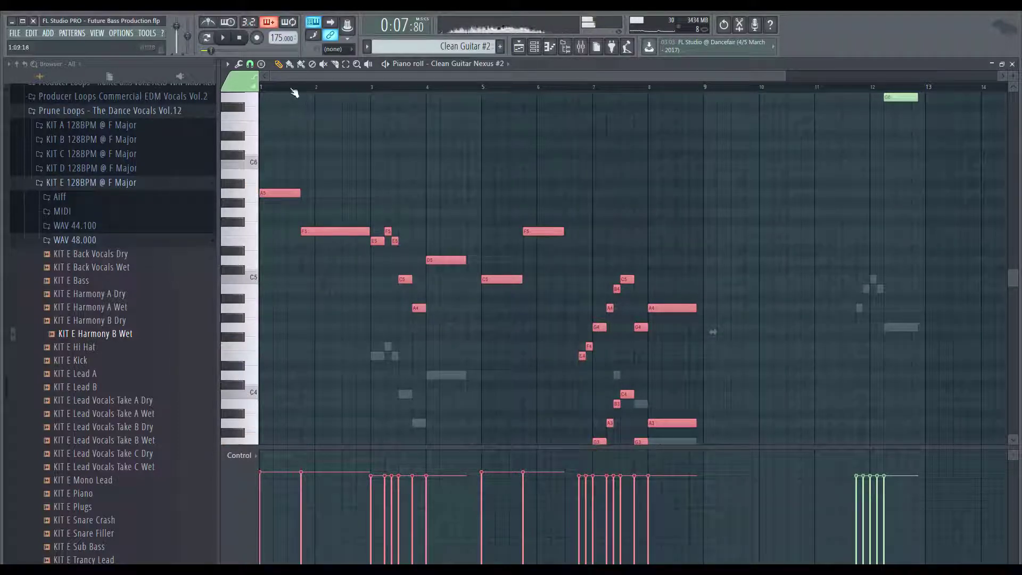
right_click(431, 140)
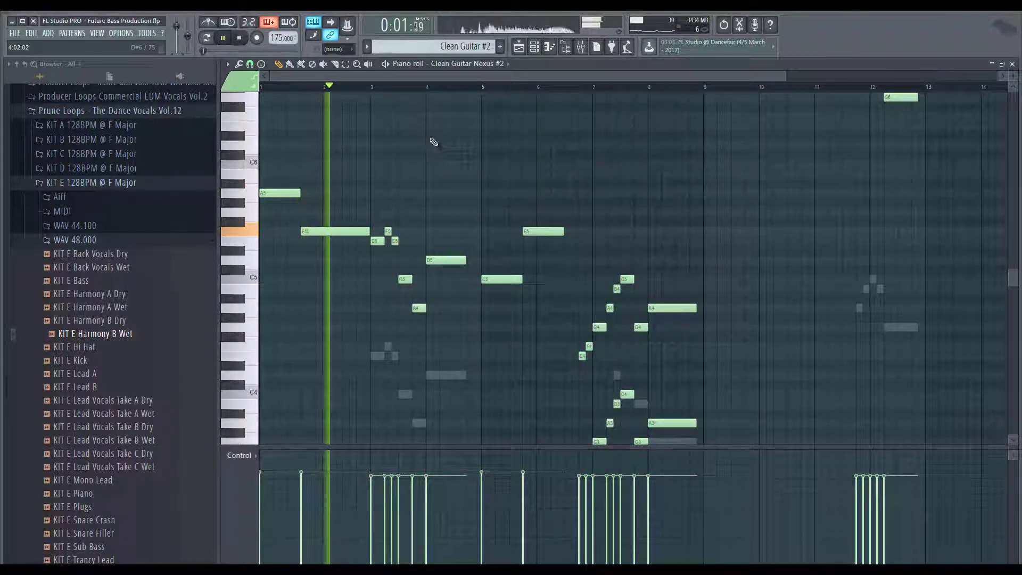
right_click(430, 140)
Slightly lower the velocity of both octaves of the bar 6 to 8 run in Clean Guitar Nexus #2 and close its piano roll
scroll(486, 317, "down", 2)
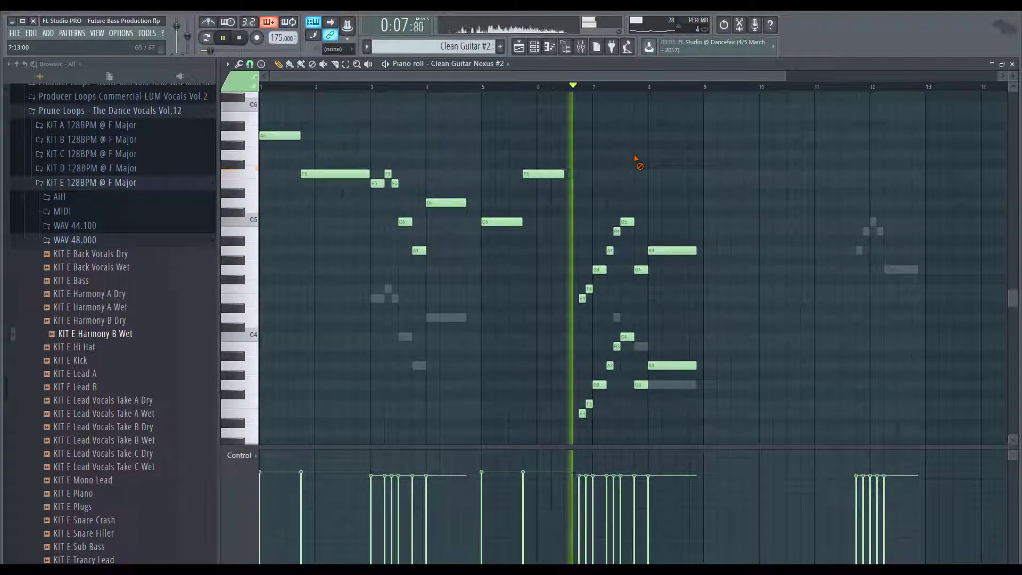
left_click_drag(570, 424, 687, 217)
key("space")
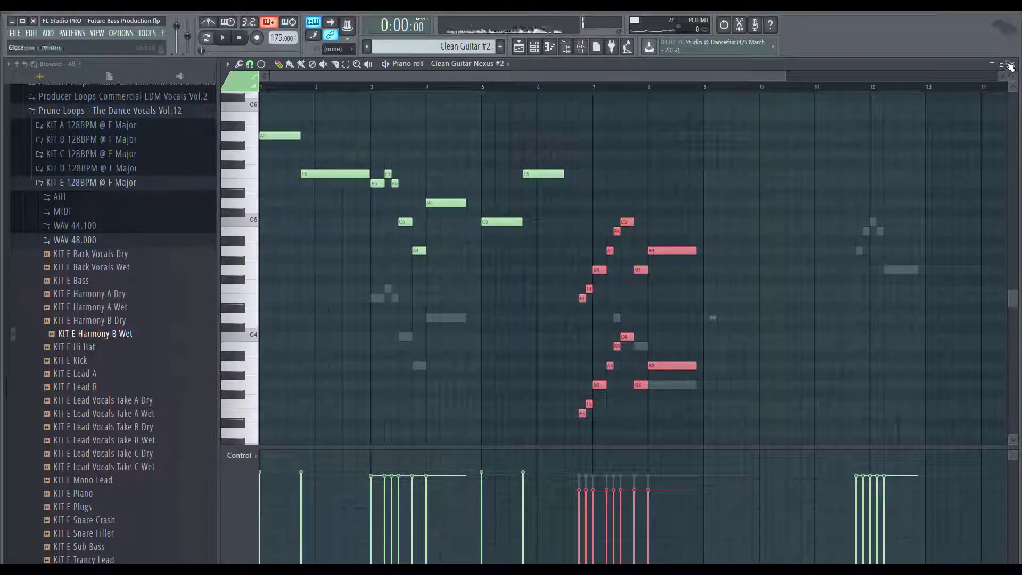
left_click(1010, 65)
Slightly lower the velocity of the same two-octave run in Clean Guitar Nexus and close its piano roll
left_click(434, 413)
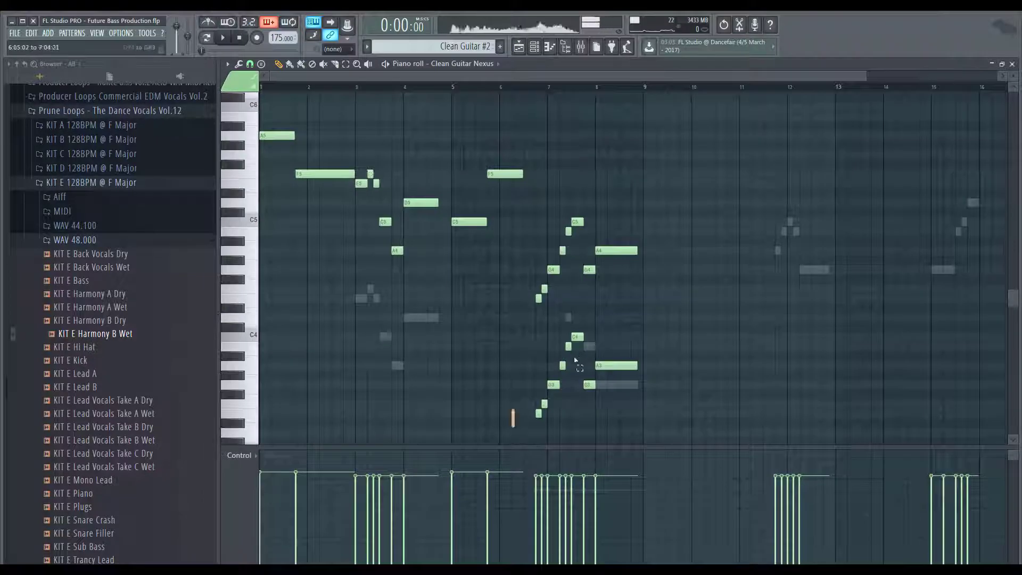
left_click_drag(513, 428, 686, 219)
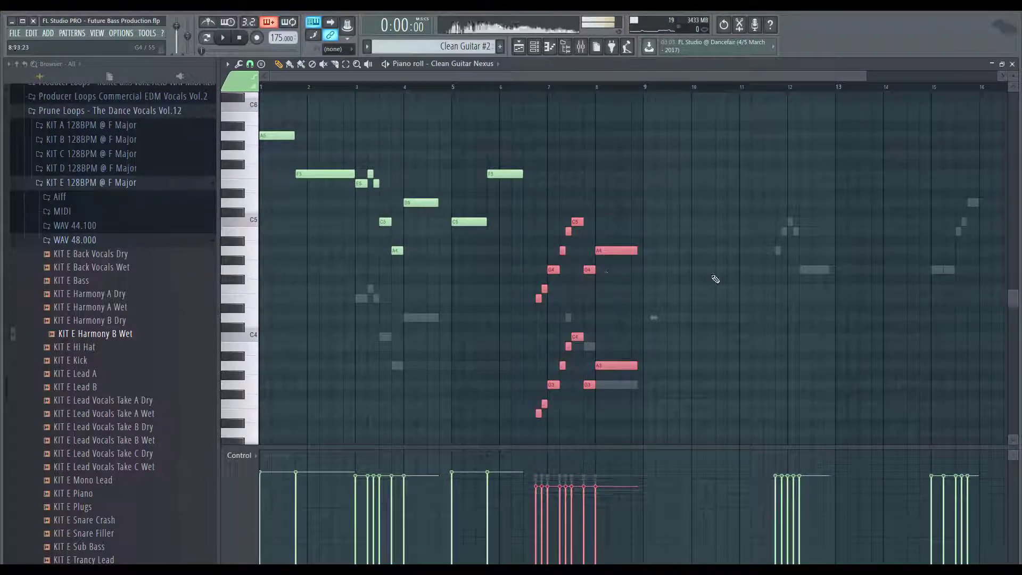
key("ctrl+d")
left_click(1011, 65)
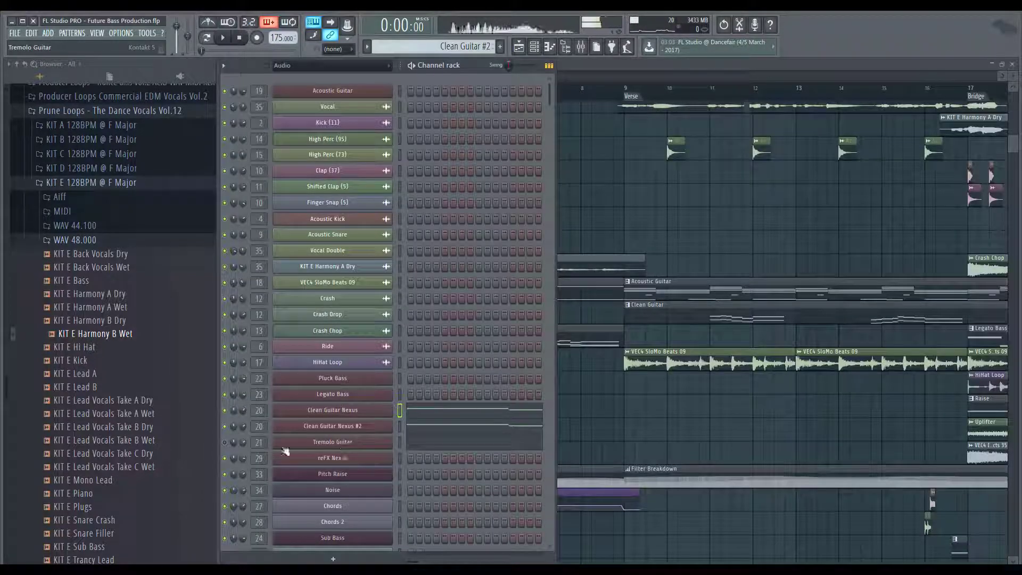
Replace the bar 1 to 8 notes of Tremolo Guitar with the edited clean guitar melody, transposed down one octave
left_click(426, 439)
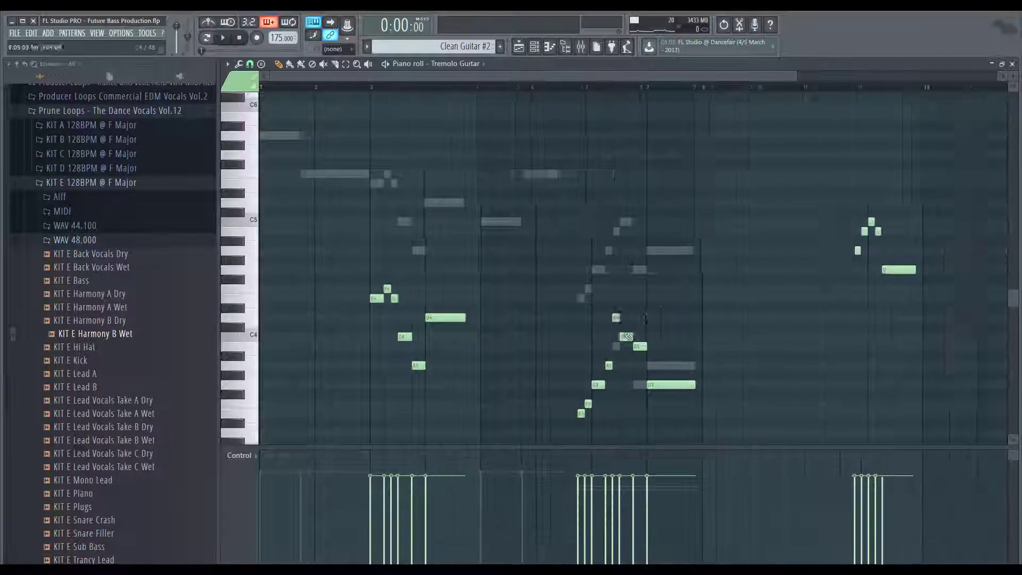
left_click_drag(722, 208, 311, 357)
key("Delete")
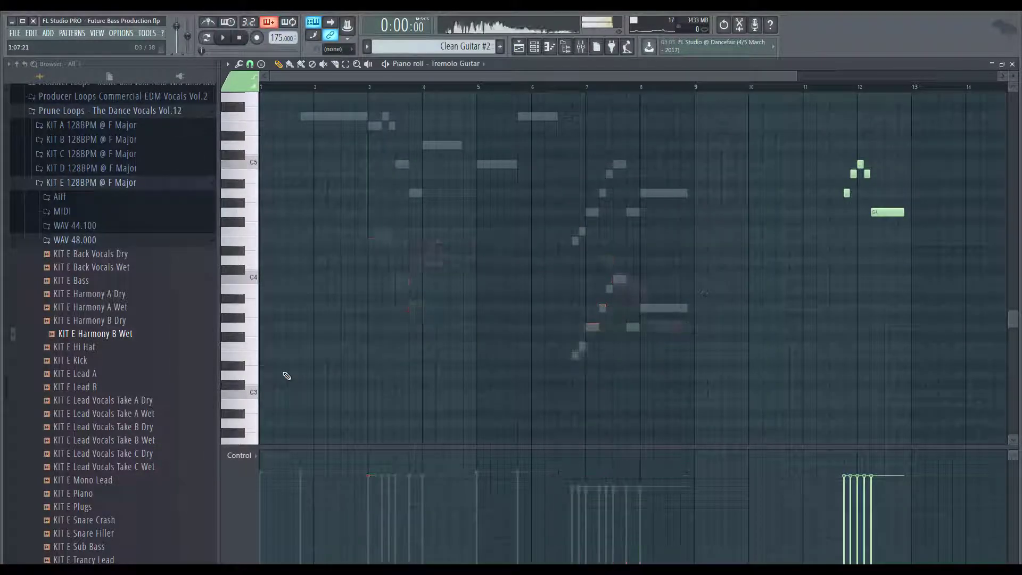
key("ctrl+z")
scroll(319, 221, "up", 3)
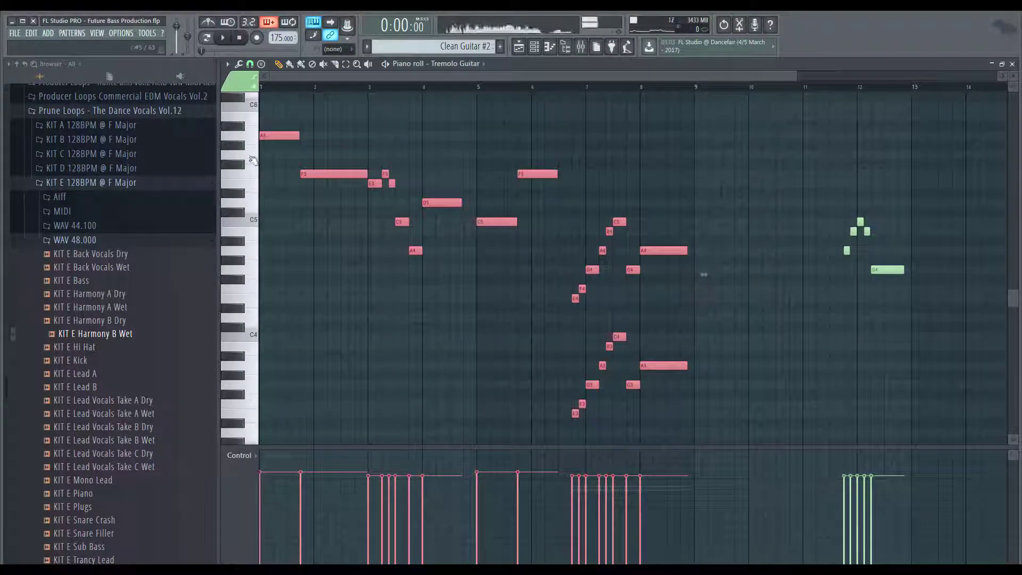
key("space")
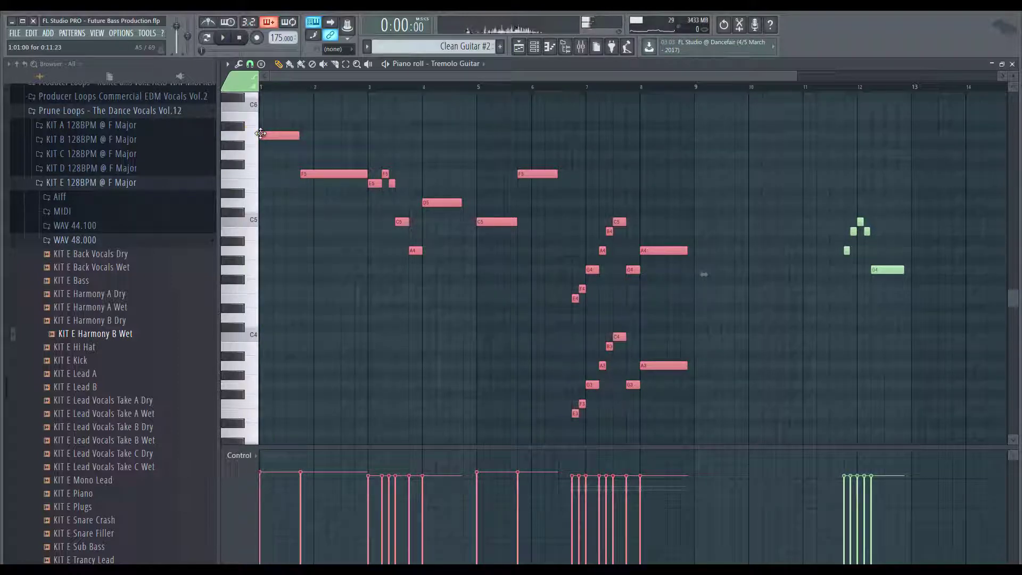
key("ctrl+Down")
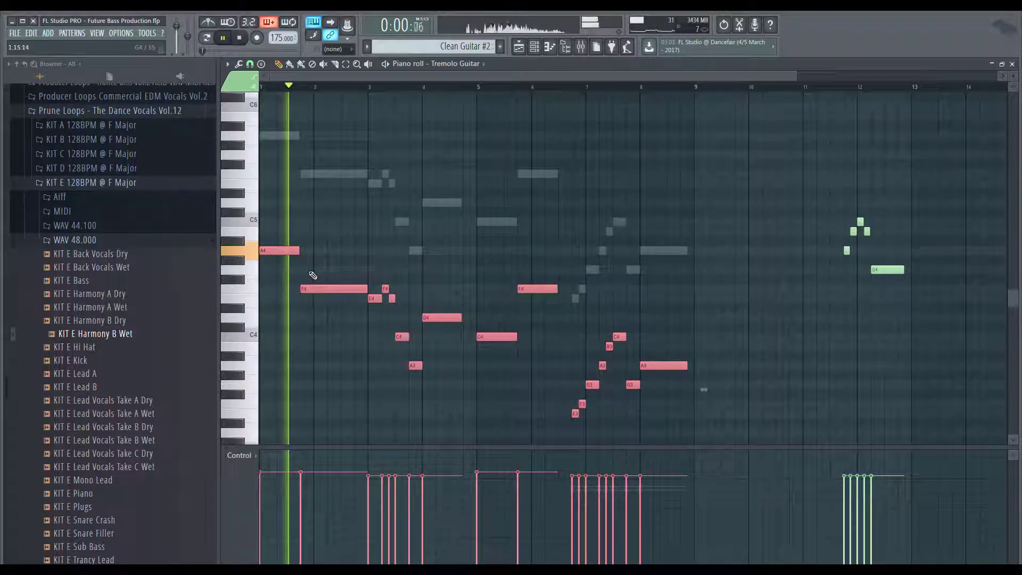
key("ctrl+d")
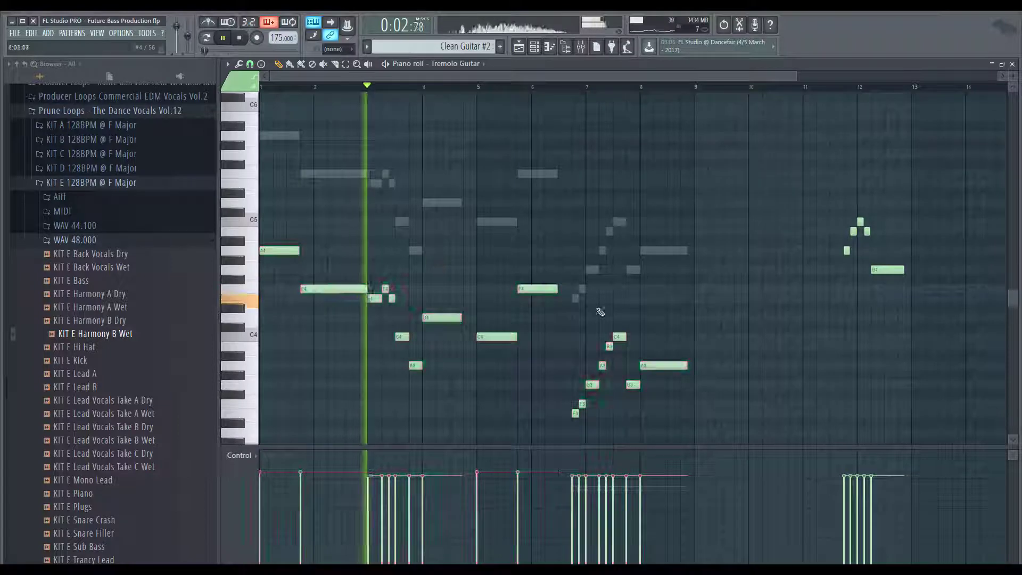
Audition the transposed Tremolo Guitar melody from the start, checking both octaves of its bar 6 to 8 run
scroll(576, 405, "down", 2)
key("space")
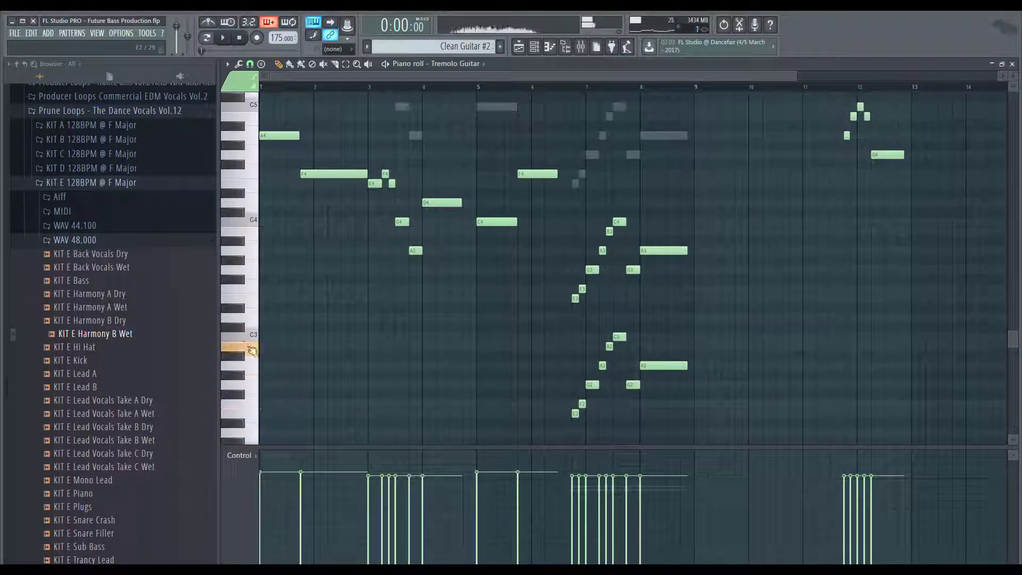
key("space")
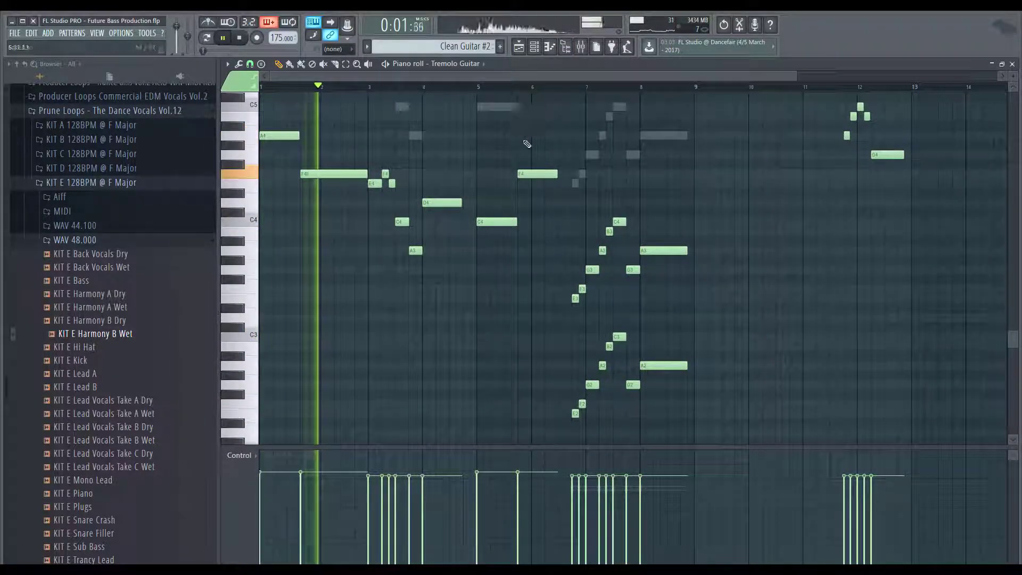
scroll(527, 146, "up", 3)
key("space")
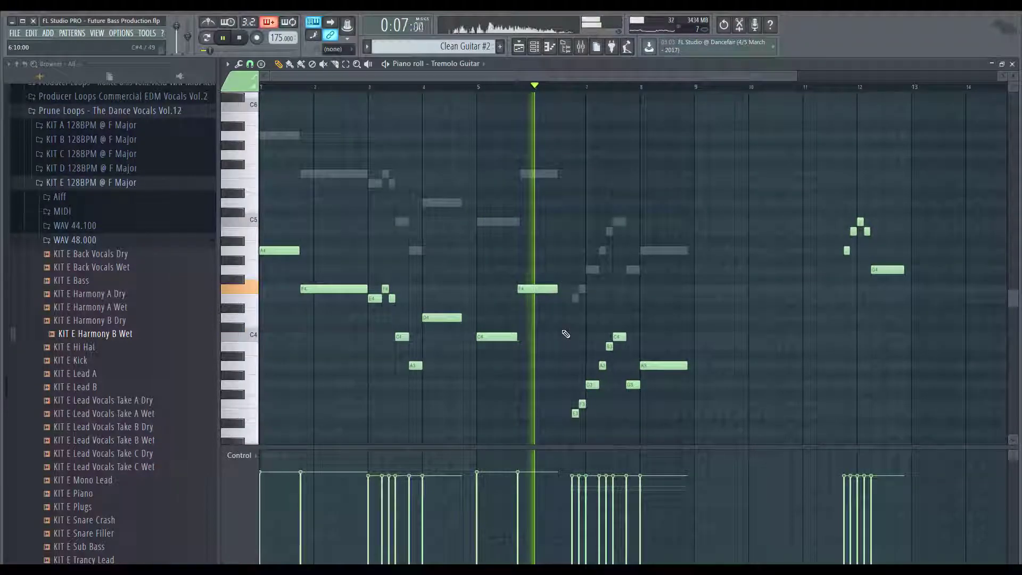
Slightly lower the velocity of both octaves of the bar 6 to 8 run in Tremolo Guitar
scroll(736, 191, "down", 2)
left_click_drag(736, 190, 277, 440)
scroll(373, 373, "down", 2)
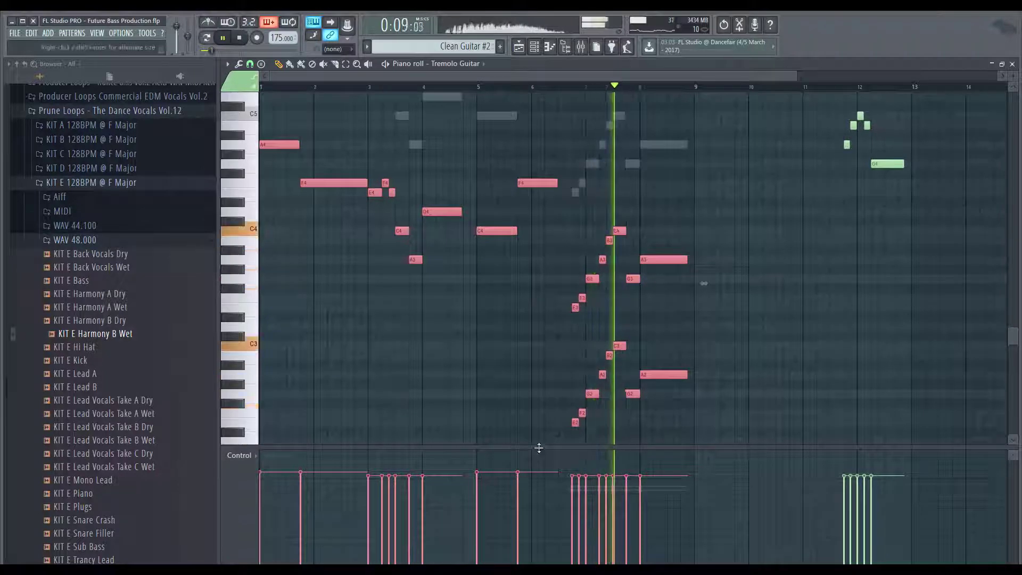
left_click_drag(541, 450, 668, 461)
left_click_drag(561, 435, 767, 207)
key("space")
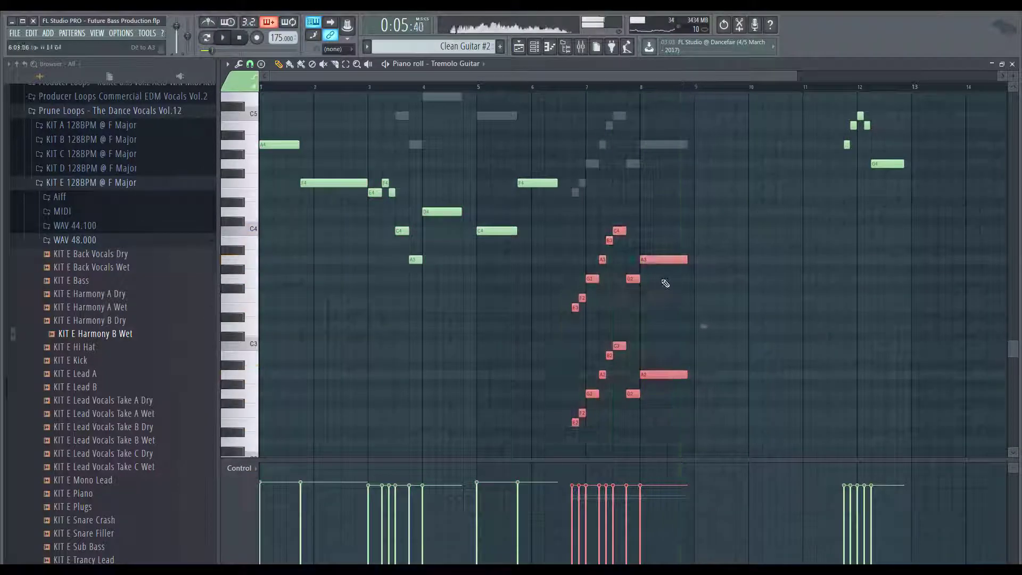
Slightly lower the velocity of the Tremolo Guitar melody notes in bars 1 to 6, leaving out the run
left_click_drag(587, 103, 293, 306)
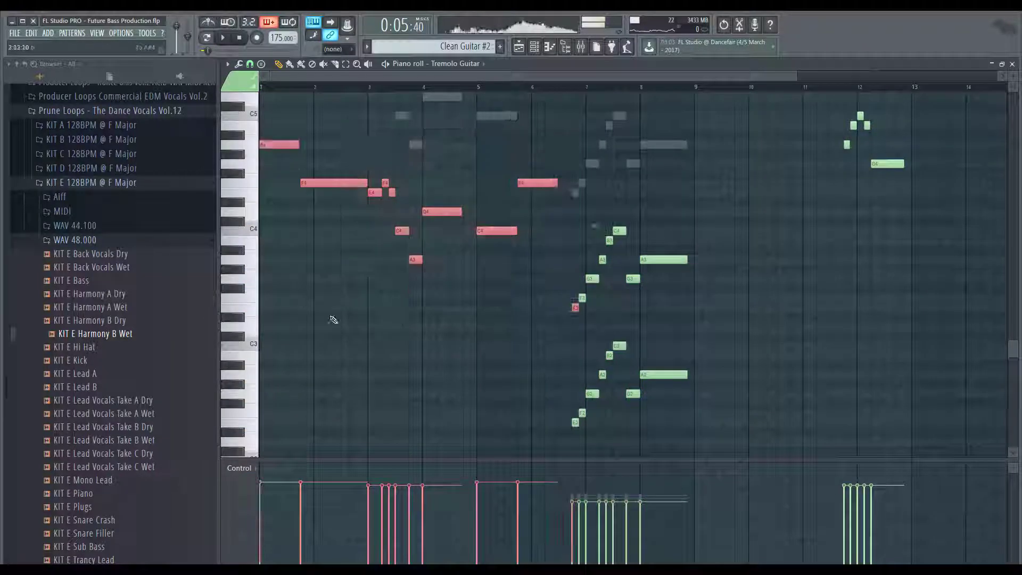
scroll(336, 319, "up", 2)
left_click_drag(633, 150, 265, 327)
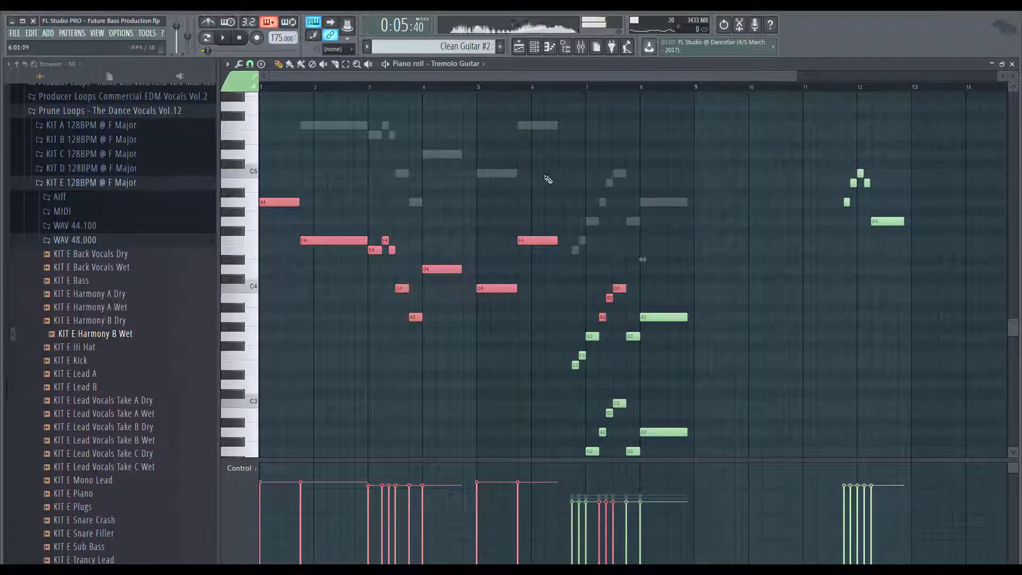
left_click_drag(544, 168, 285, 358)
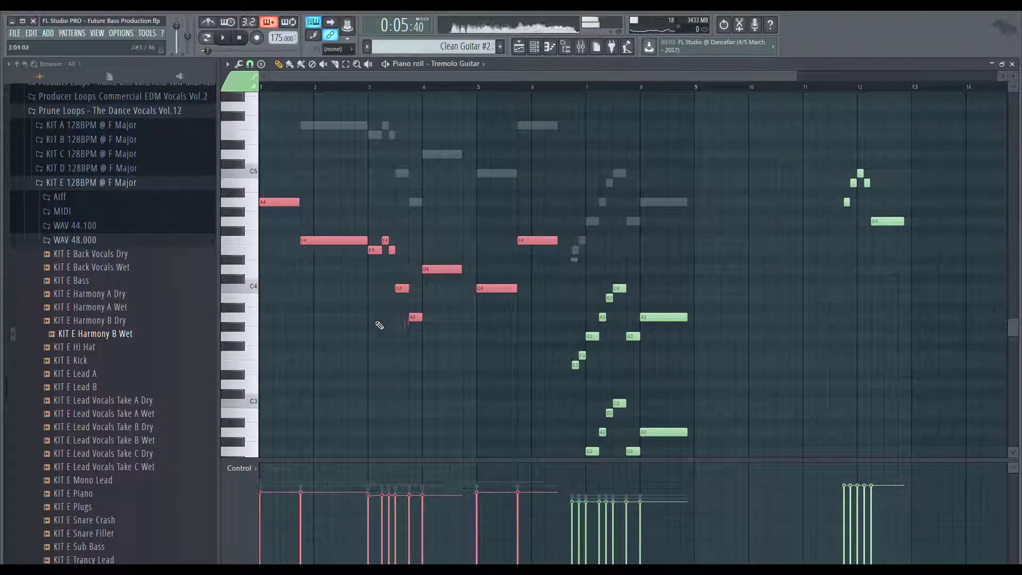
left_click(379, 325)
Close the Tremolo Guitar notes and check the clean and tremolo guitar mixer levels while the intro plays
key("space")
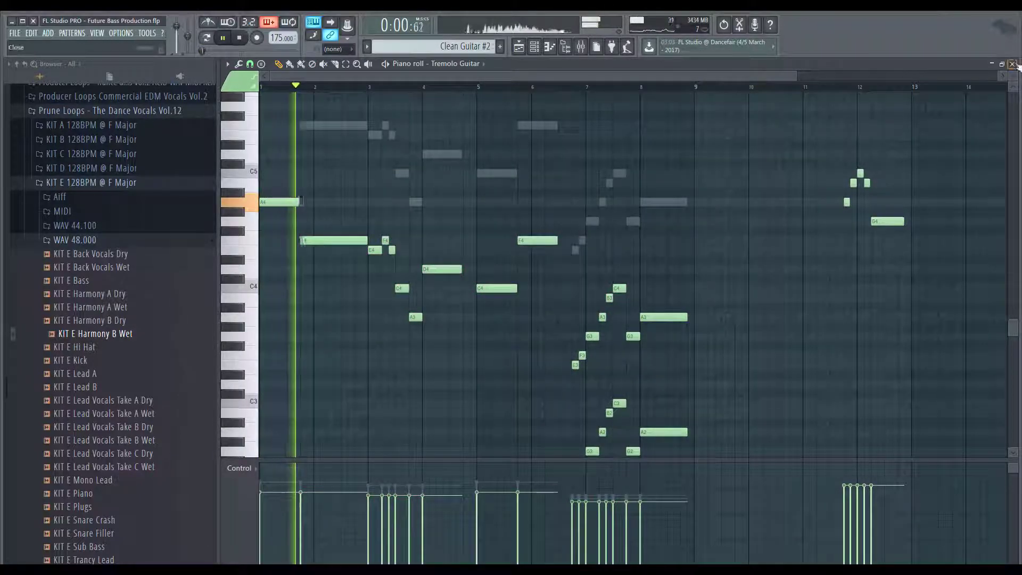
key("F6")
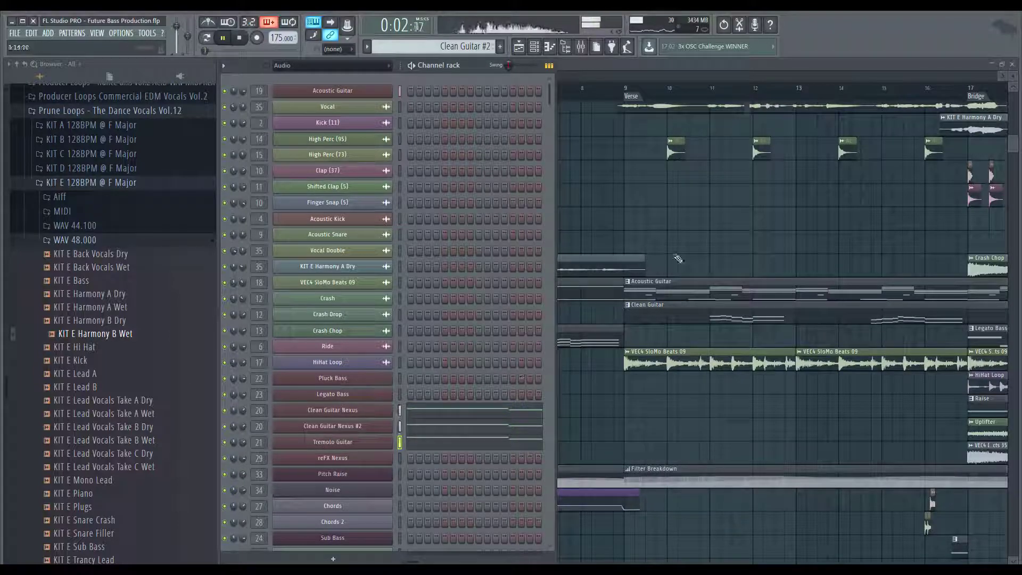
key("F6")
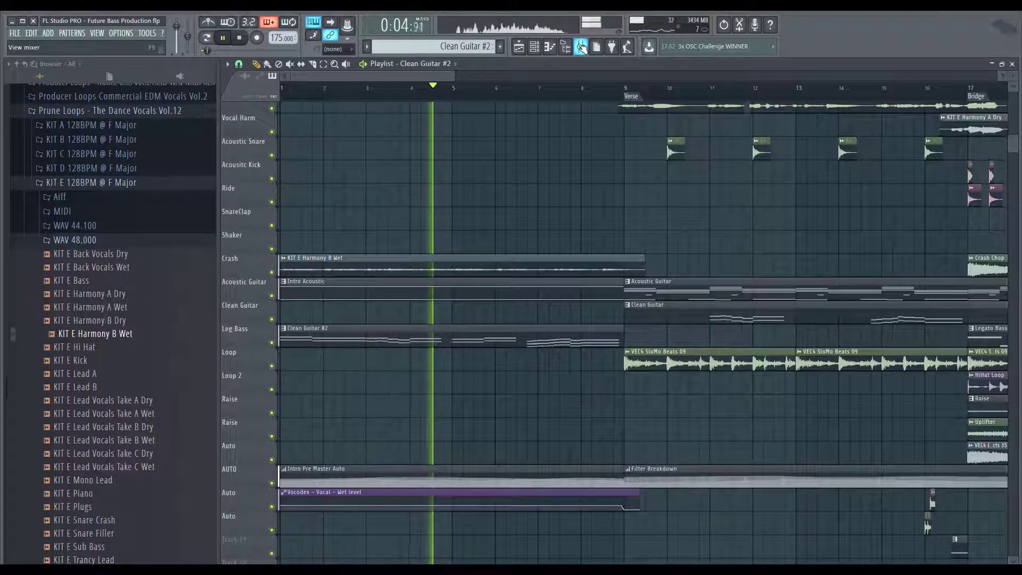
left_click(581, 47)
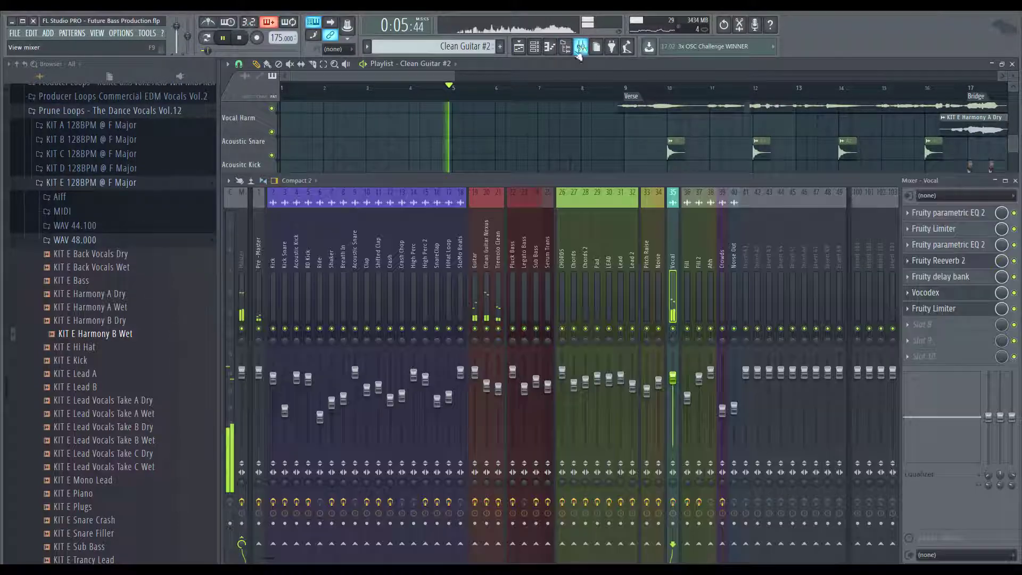
left_click(486, 290)
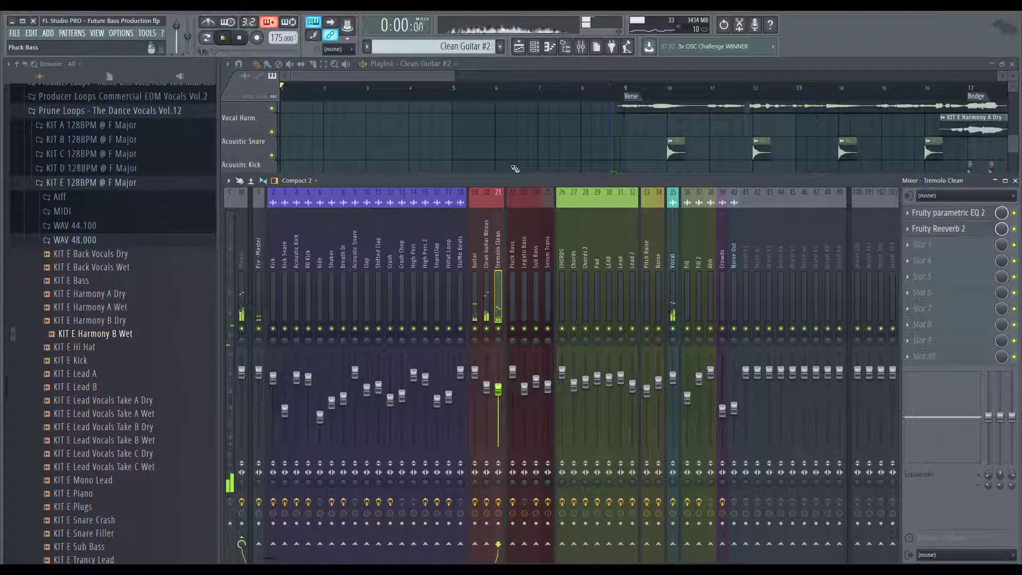
Replay the intro in the playlist and inspect the channel settings of the KIT E Harmony B Wet clip
key("F9")
key("space")
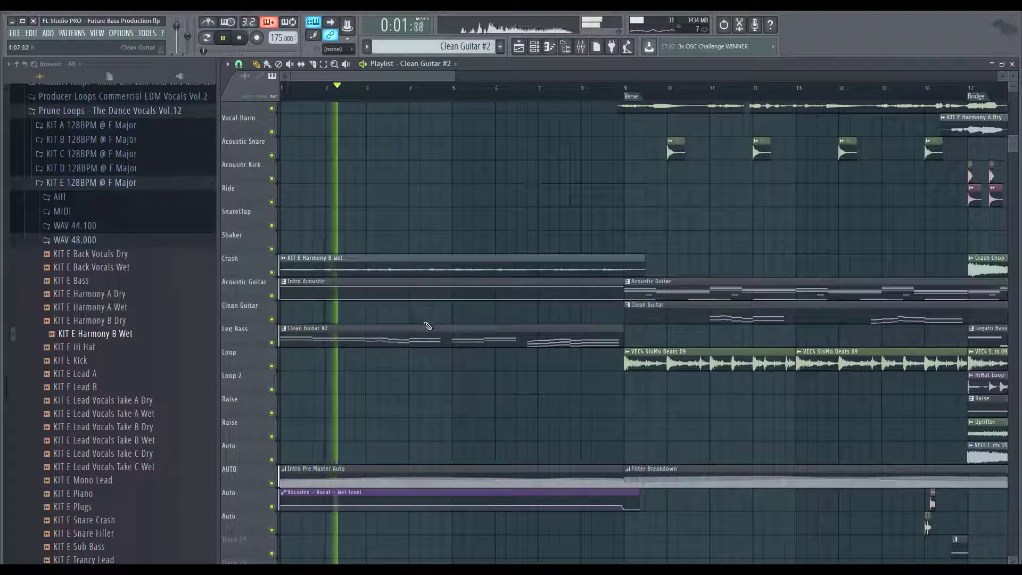
double_click(337, 264)
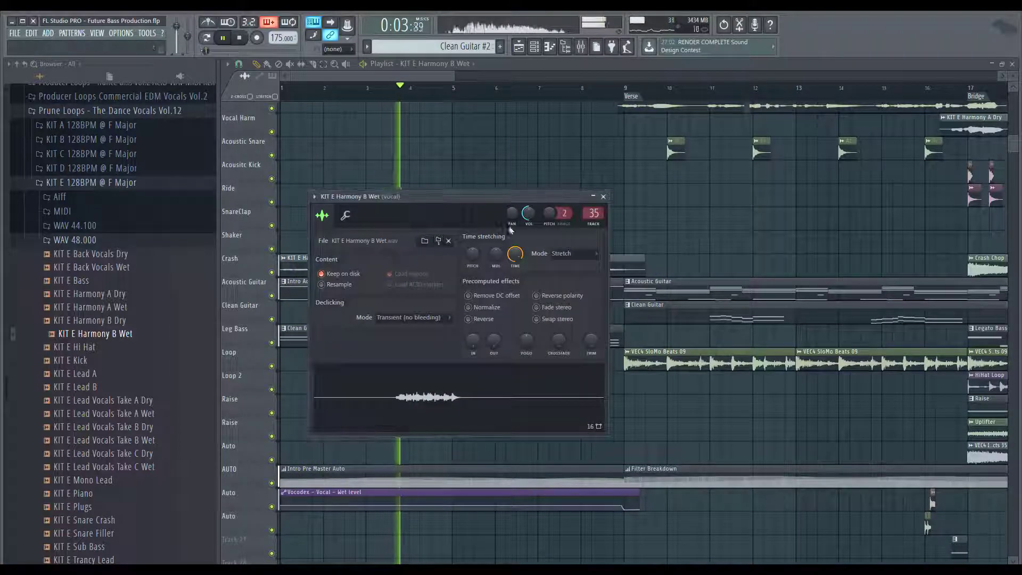
key("Escape")
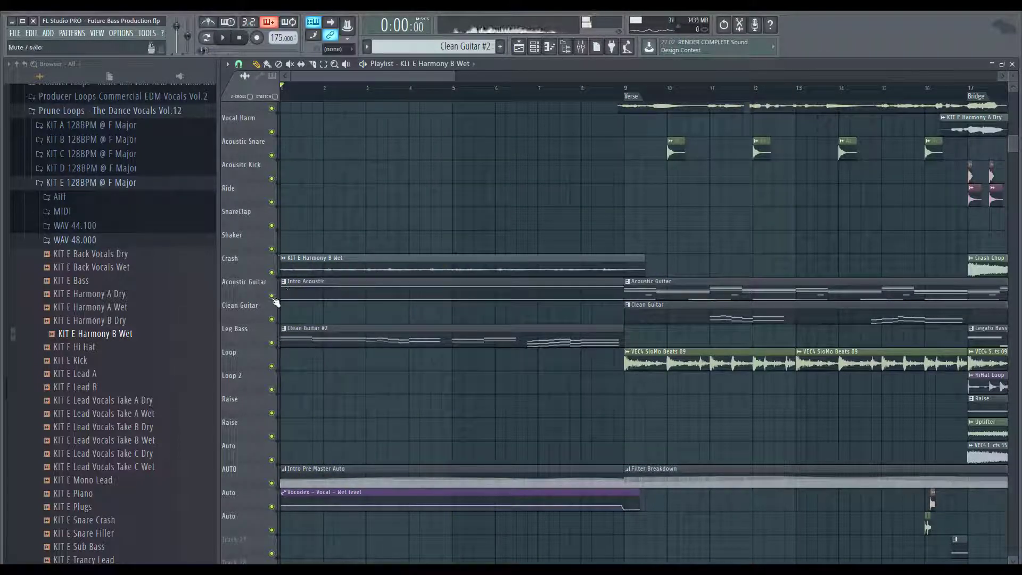
Audition the Acoustic Guitar track soloed, alone and together with the AUTO track, and restore all tracks
right_click(272, 296)
key("space")
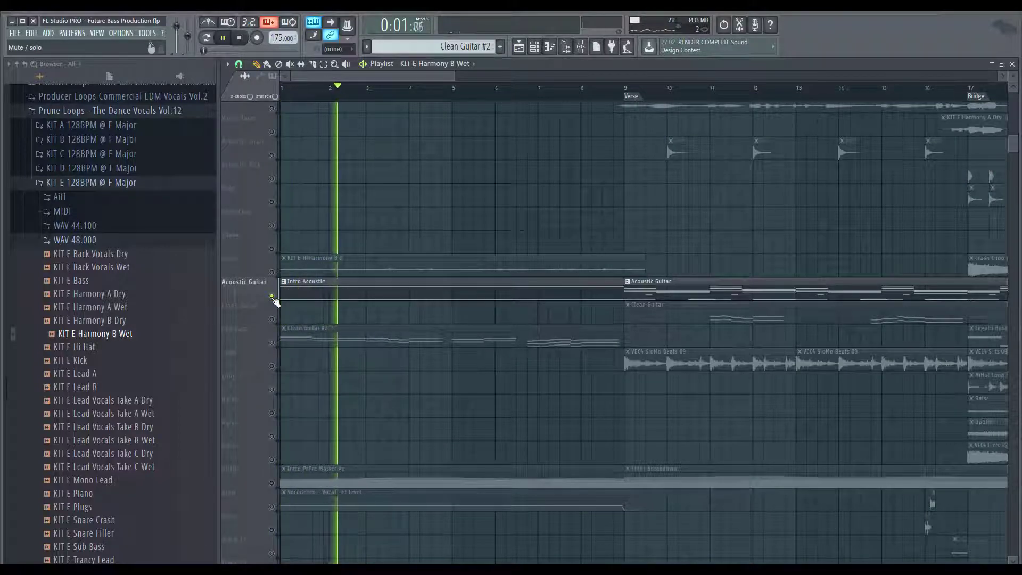
right_click(272, 296)
key("space")
key("space")
right_click(271, 296)
left_click(271, 483)
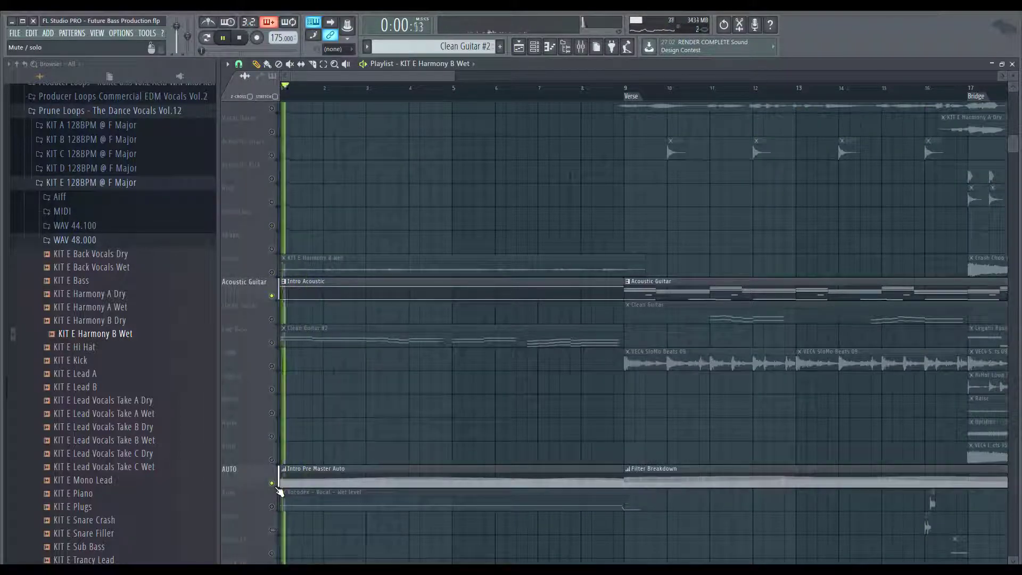
right_click(276, 486)
key("space")
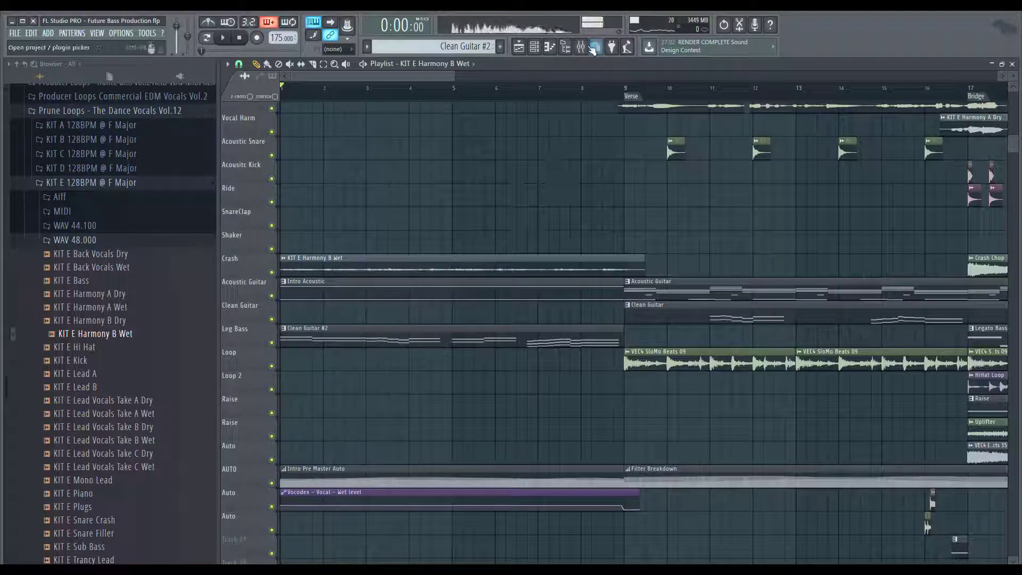
Add an Acoustic Guitar channel volume automation clip over the intro that drops at the Verse, and check the Guitar track's Fruity Limiter
left_click(583, 50)
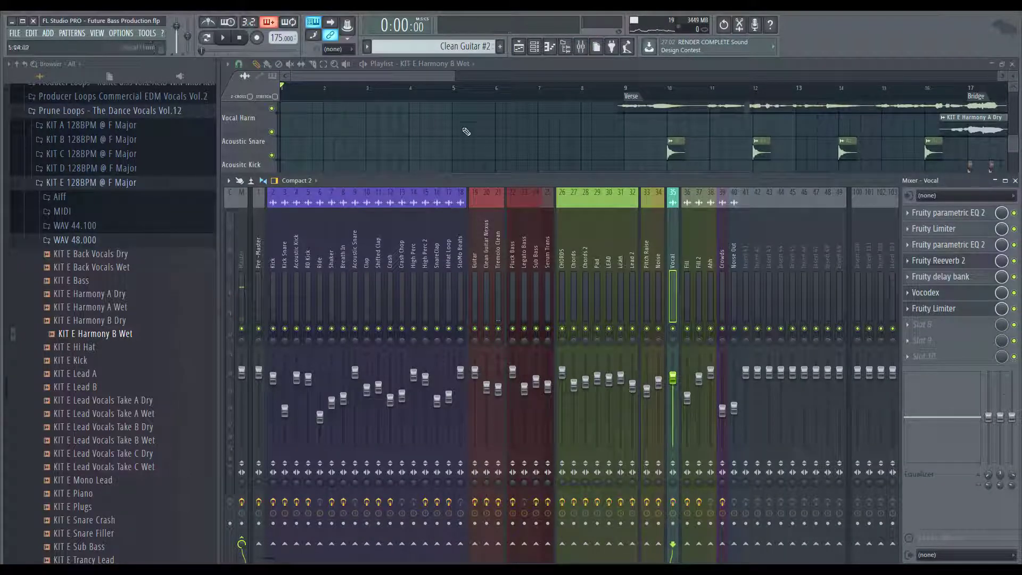
key("F9")
double_click(431, 288)
left_click(534, 47)
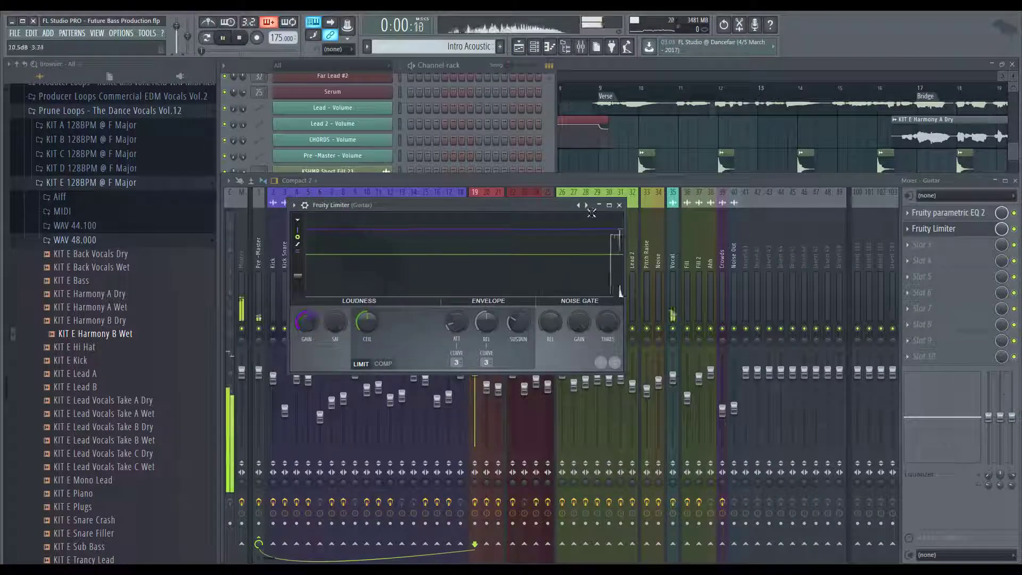
left_click(620, 205)
key("F5")
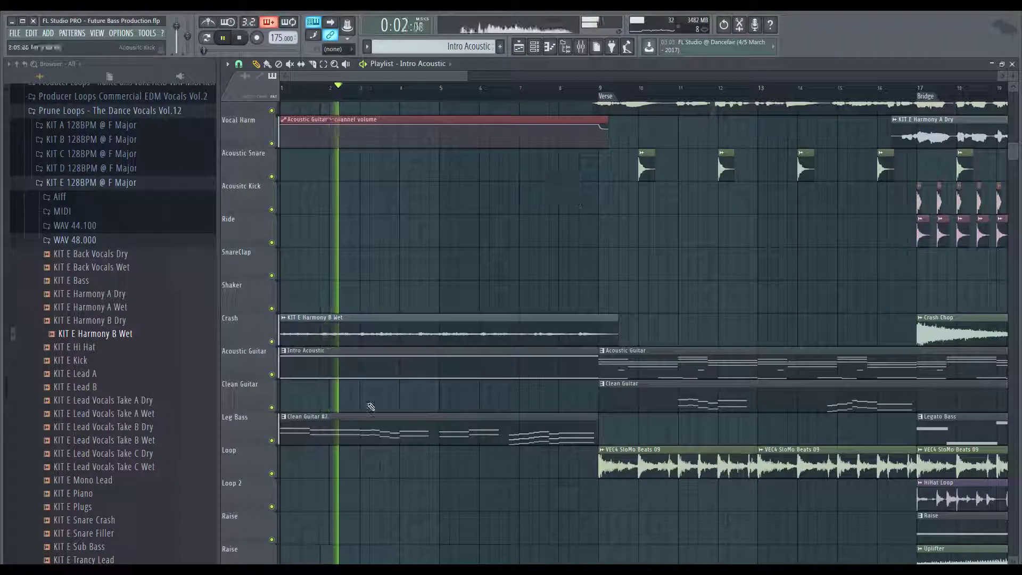
Raise the velocity of the upper sustained note in the Intro Acoustic pattern to maximum and return to the playlist
double_click(372, 376)
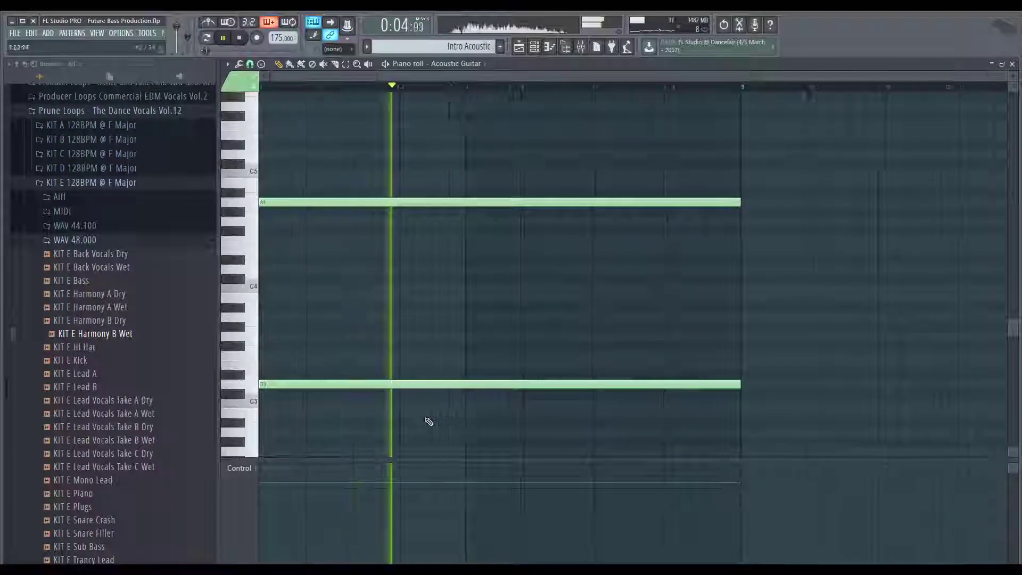
key("space")
left_click_drag(295, 253, 349, 177)
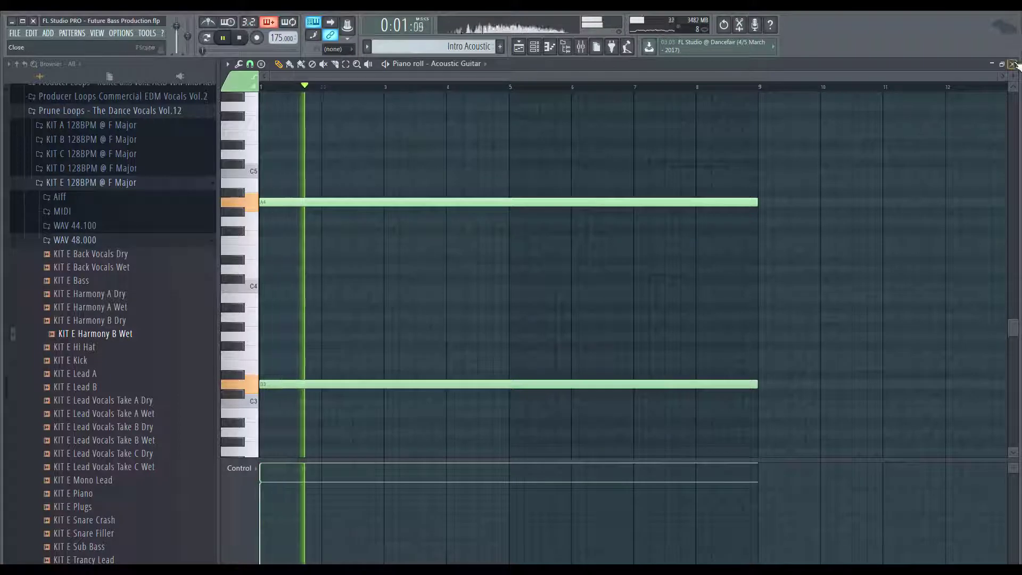
key("F5")
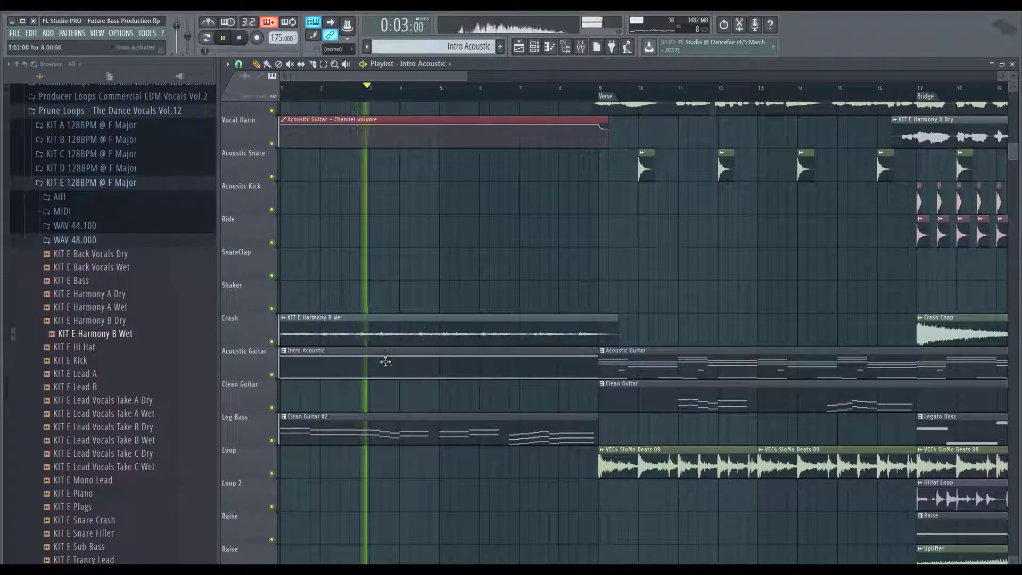
Create an automation clip for the gain of the Fruity Limiter on the Guitar mixer track
left_click(581, 46)
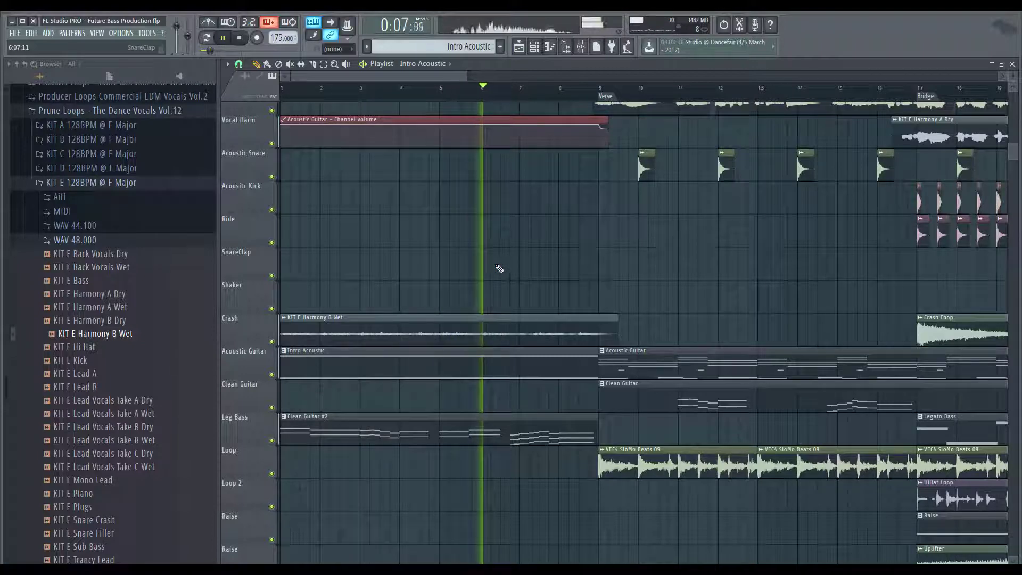
left_click(583, 48)
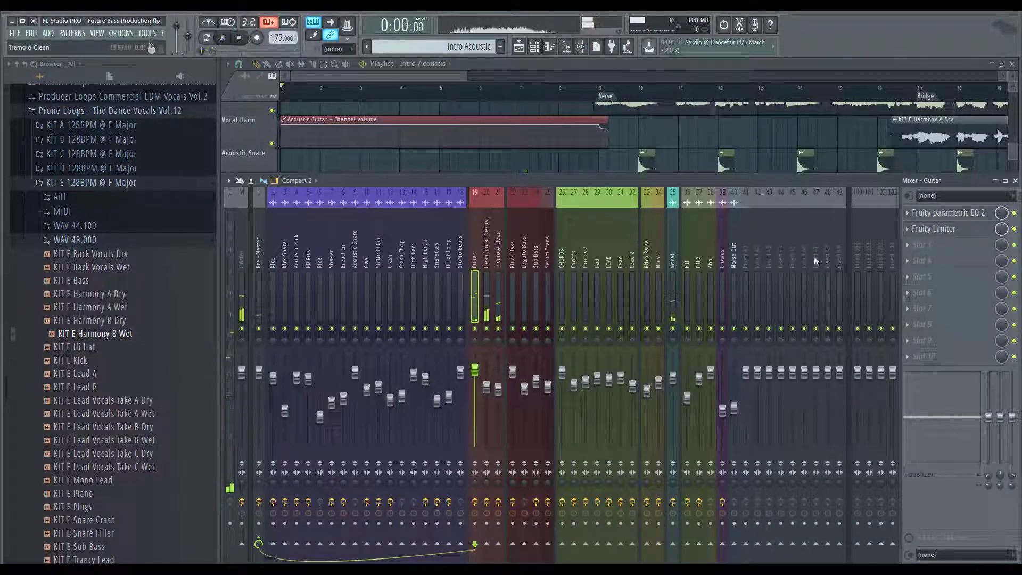
left_click(935, 228)
key("F6")
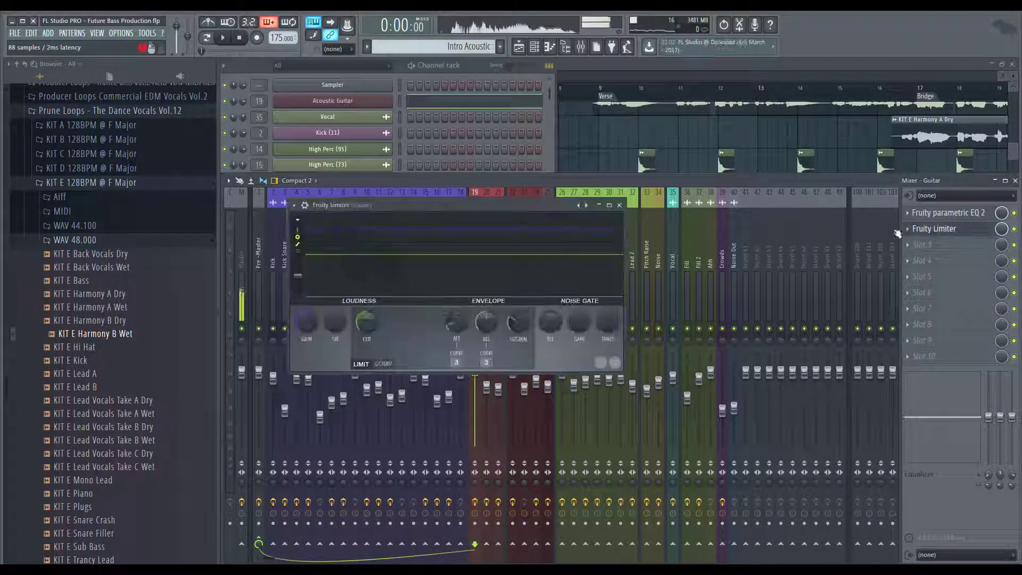
right_click(308, 325)
left_click(347, 390)
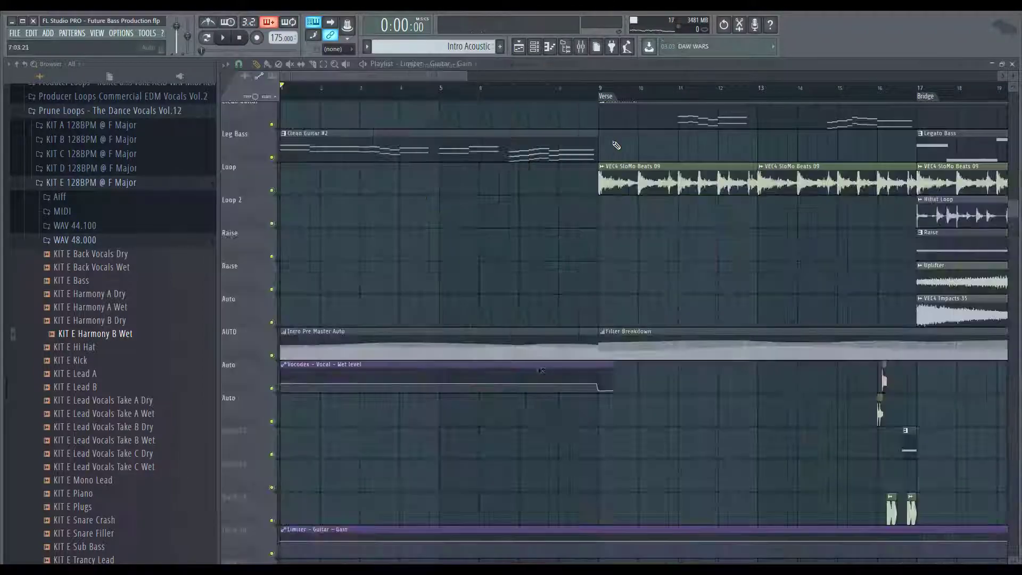
Shorten the Limiter - Guitar - Gain automation to end just past the Verse marker and match its end value to the start point
left_click_drag(839, 442, 426, 444)
scroll(327, 466, "up", 3)
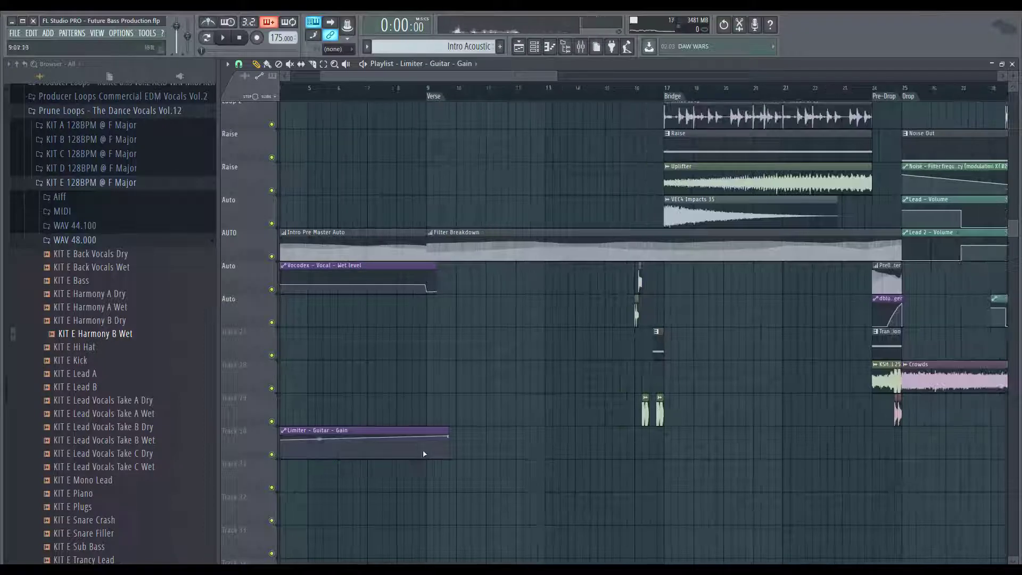
left_click_drag(416, 75, 385, 75)
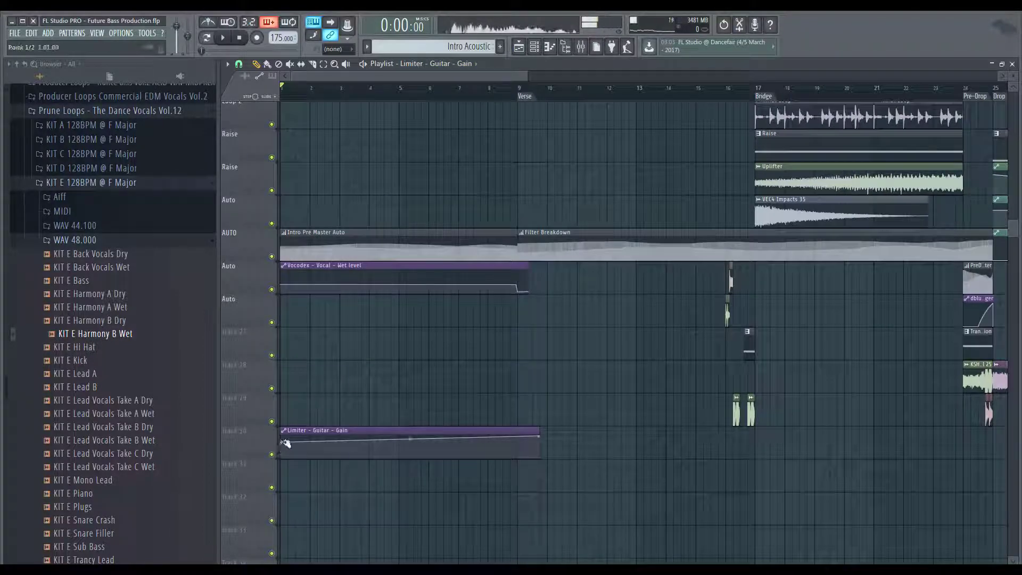
right_click(285, 442)
left_click(539, 473)
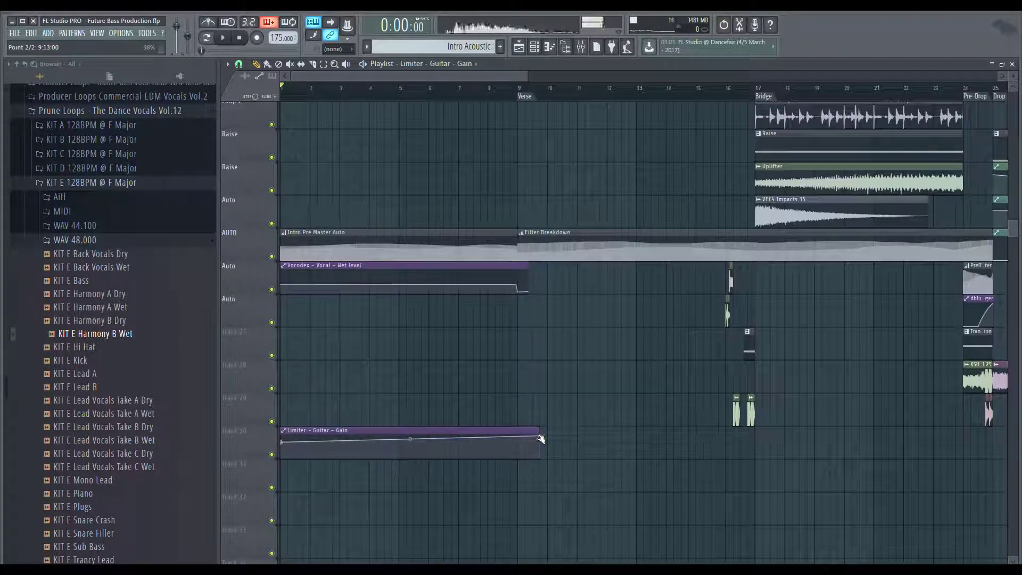
scroll(519, 454, "up", 3)
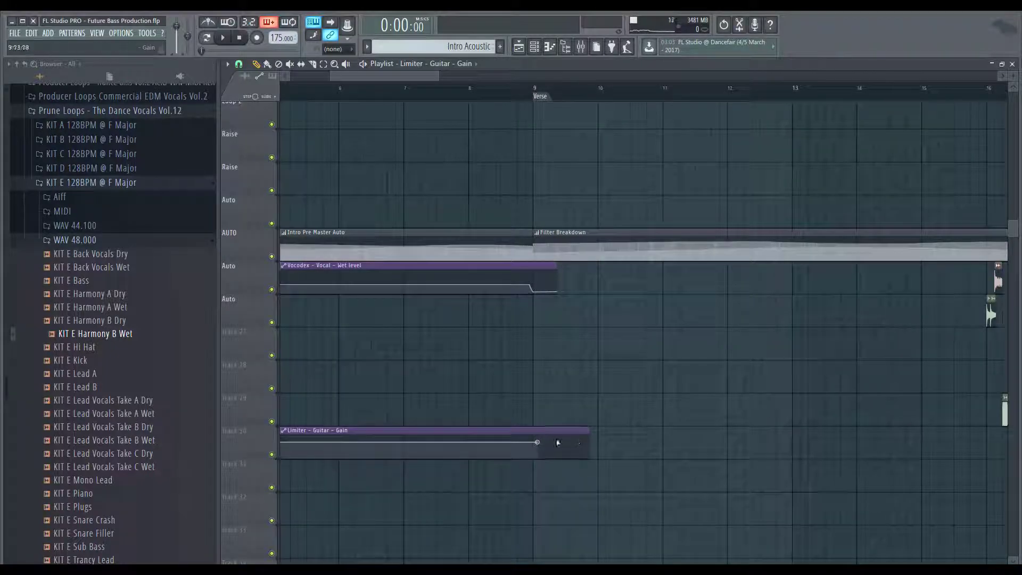
scroll(535, 452, "up", 2)
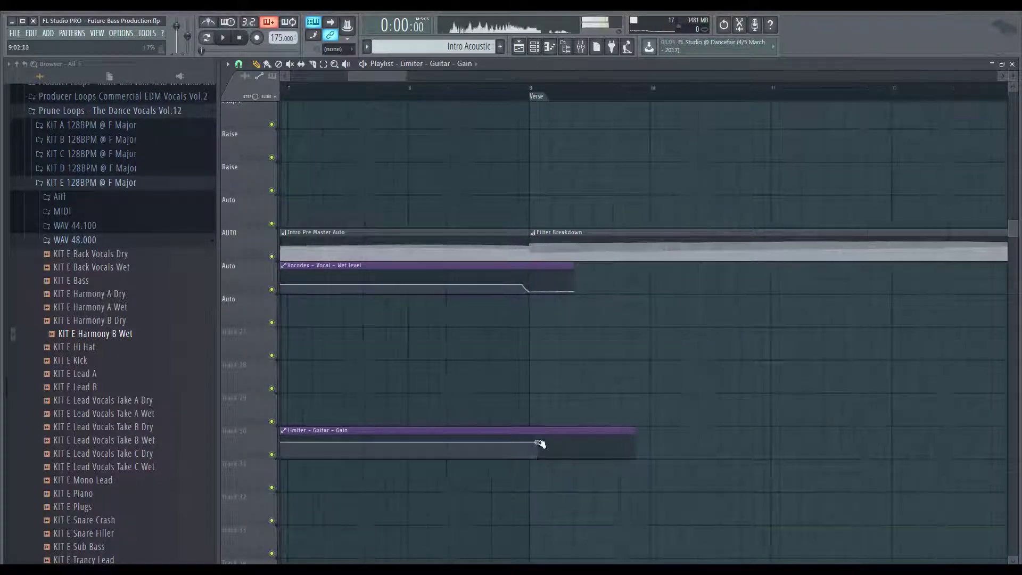
Align the end point of the guitar gain automation with the Verse marker at bar 9 and paste the copied value onto it
right_click(538, 443)
left_click(566, 550)
left_click_drag(536, 443, 530, 442)
right_click(531, 443)
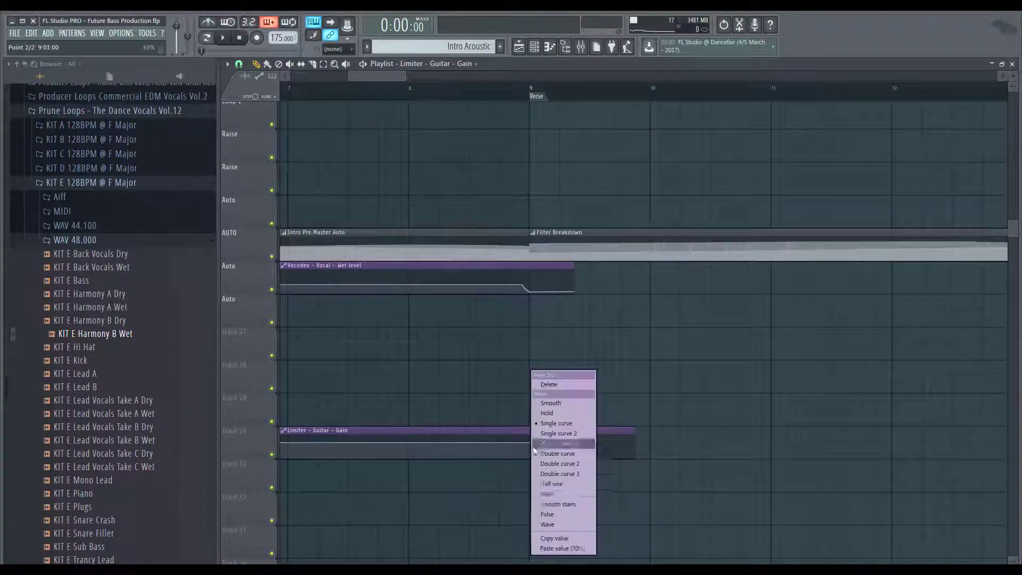
left_click(559, 548)
Add a raised gain point just before the Verse and copy its value to the start point, holding the gain through the intro
right_click(515, 438)
scroll(643, 470, "down", 3)
scroll(649, 473, "down", 2)
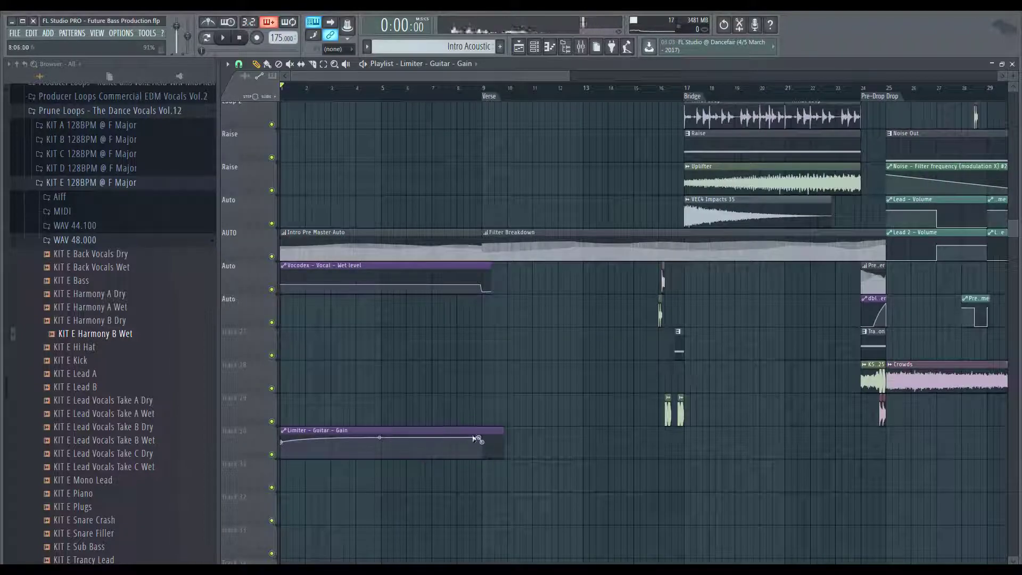
right_click(480, 438)
left_click(525, 540)
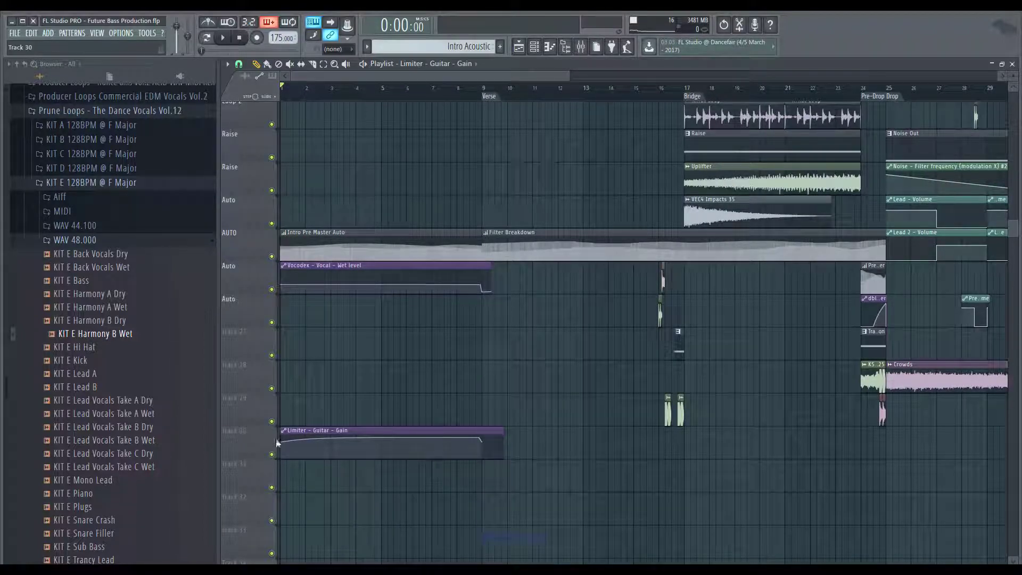
right_click(285, 443)
left_click(317, 538)
right_click(481, 438)
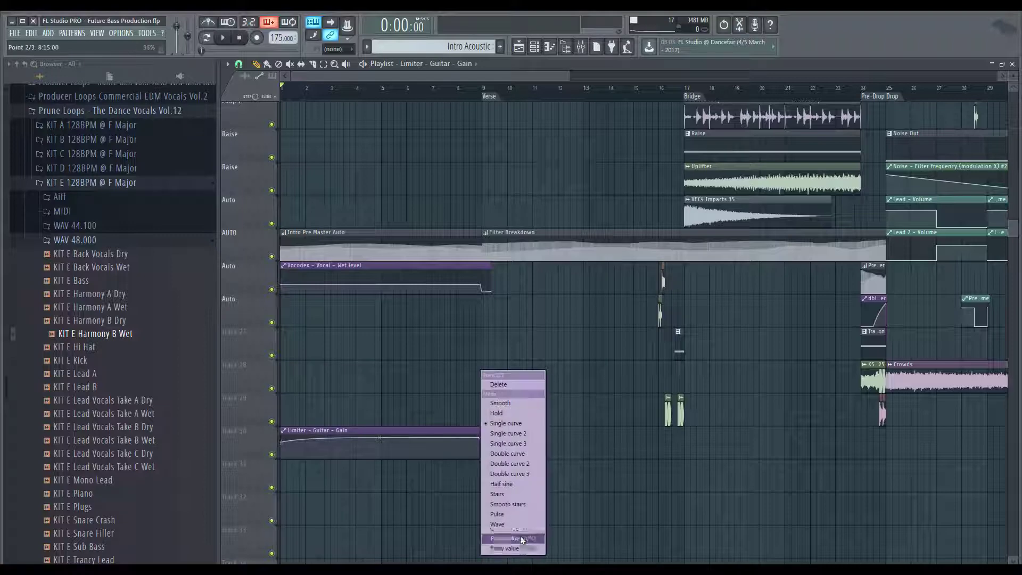
left_click(520, 539)
right_click(282, 443)
left_click(315, 548)
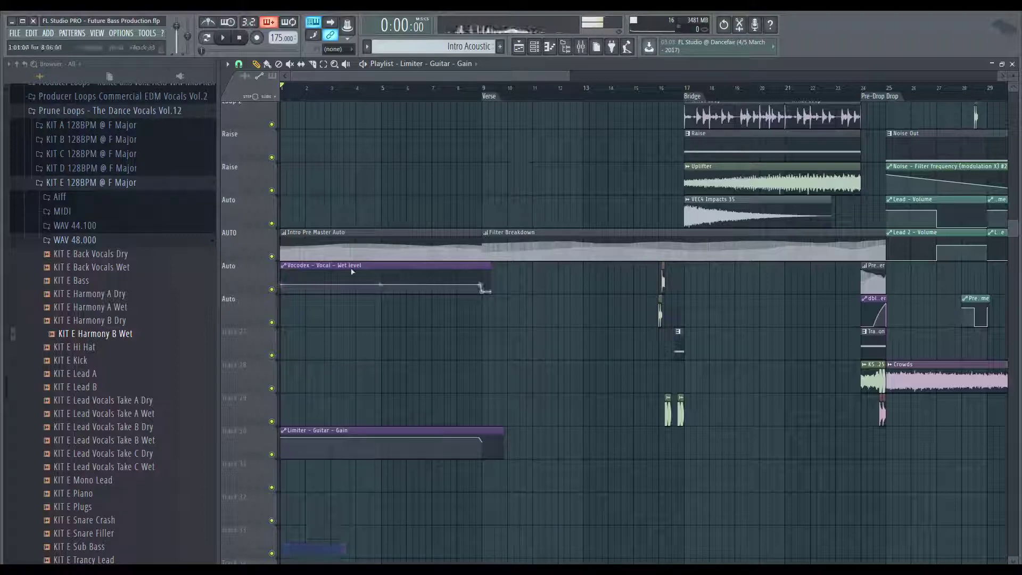
Play the intro while checking the Guitar mixer track's level and its Fruity Limiter, and return to the playlist
left_click_drag(566, 80, 393, 79)
key("space")
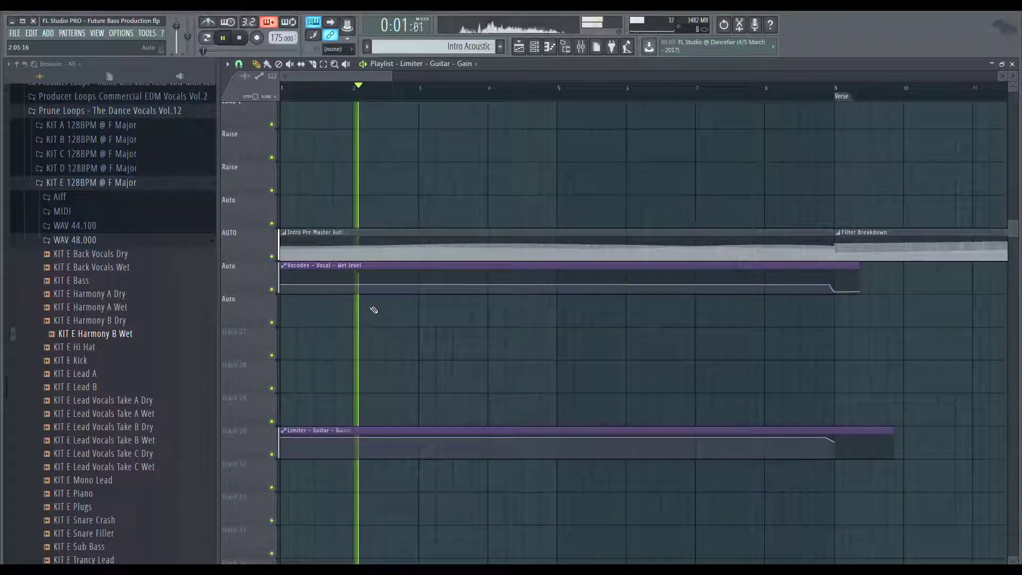
left_click(581, 46)
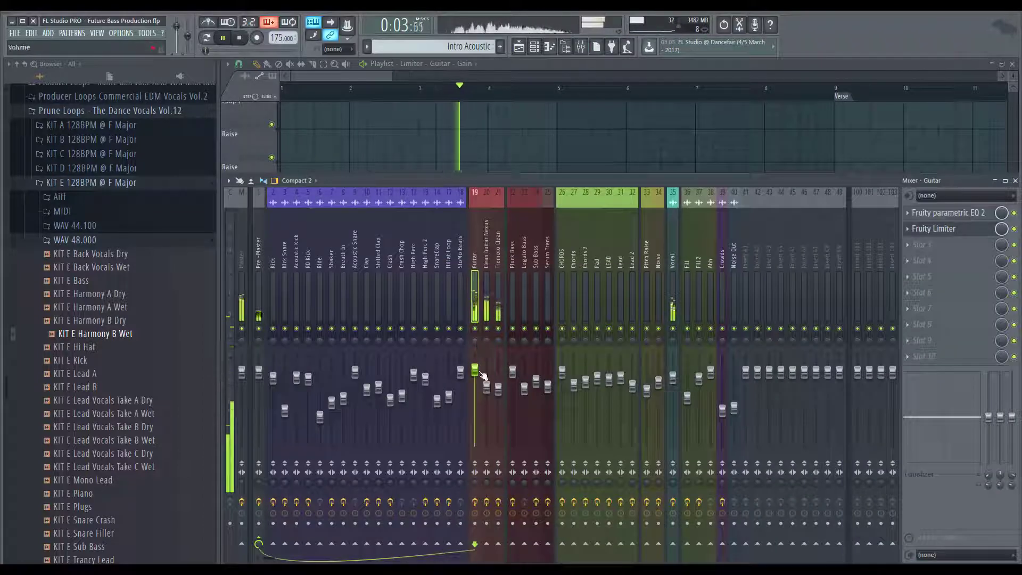
left_click(979, 233)
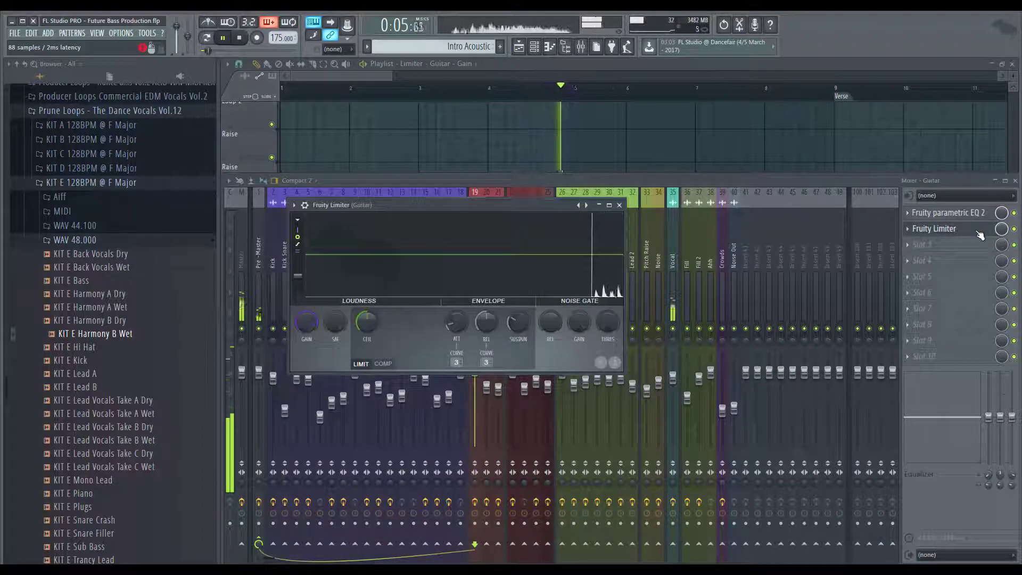
key("F5")
key("space")
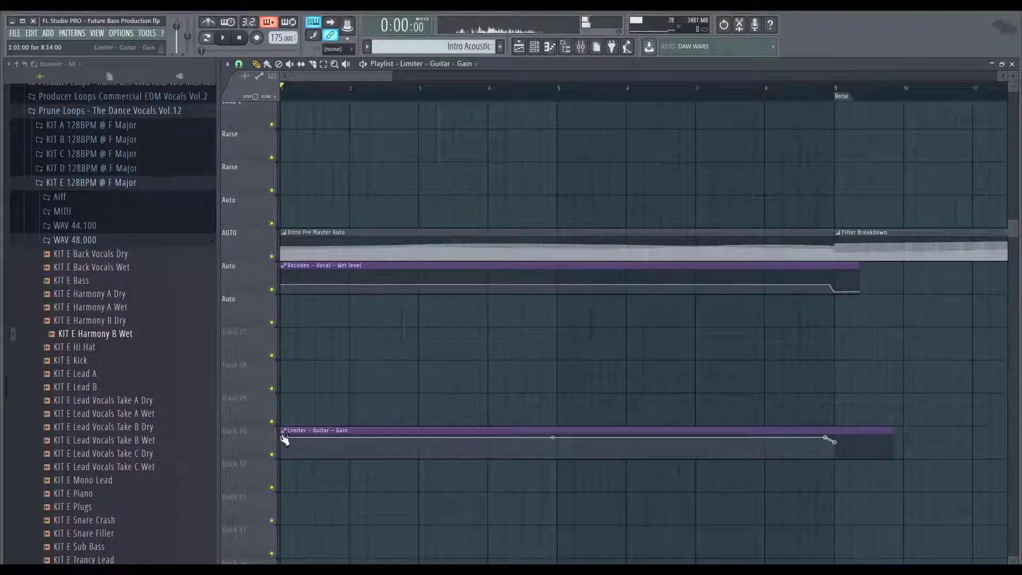
Raise the start and pre-Verse points of the guitar gain automation to 100%, save the project and play back the intro
right_click(285, 438)
mouse_move(320, 429)
left_mouse_down()
mouse_move(324, 395)
mouse_move(320, 429)
left_mouse_up()
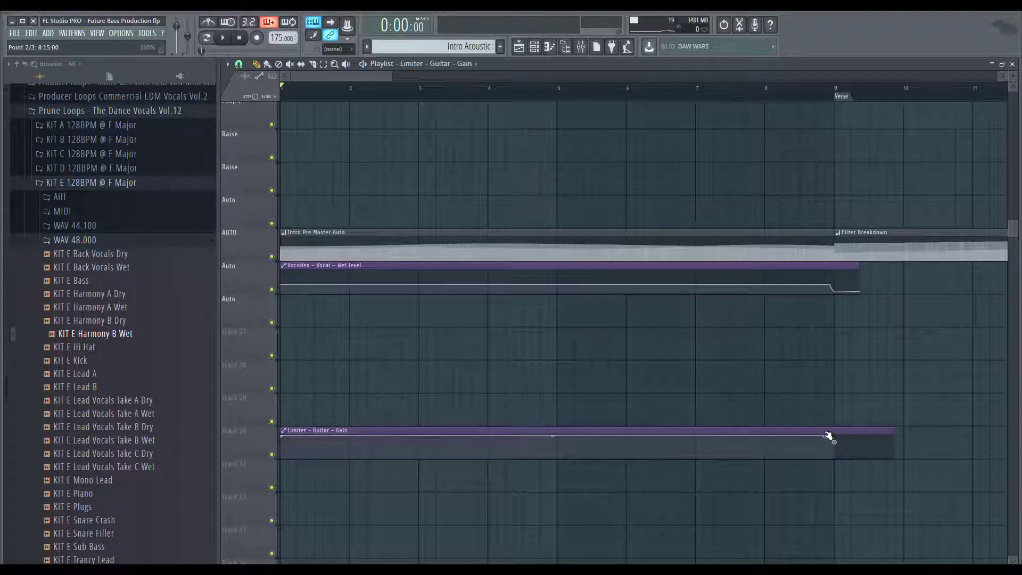
key("ctrl+s")
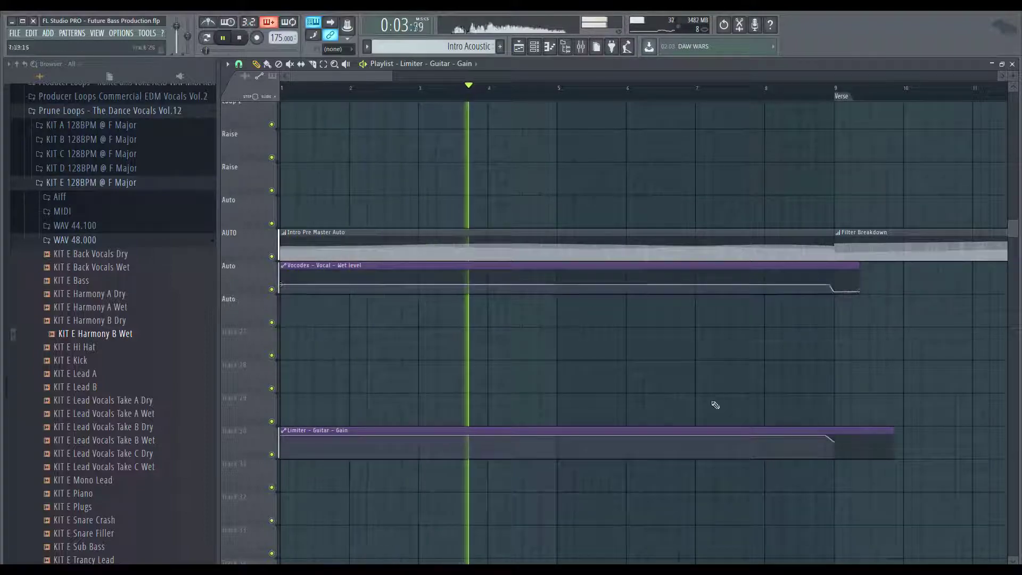
scroll(677, 345, "down", 2)
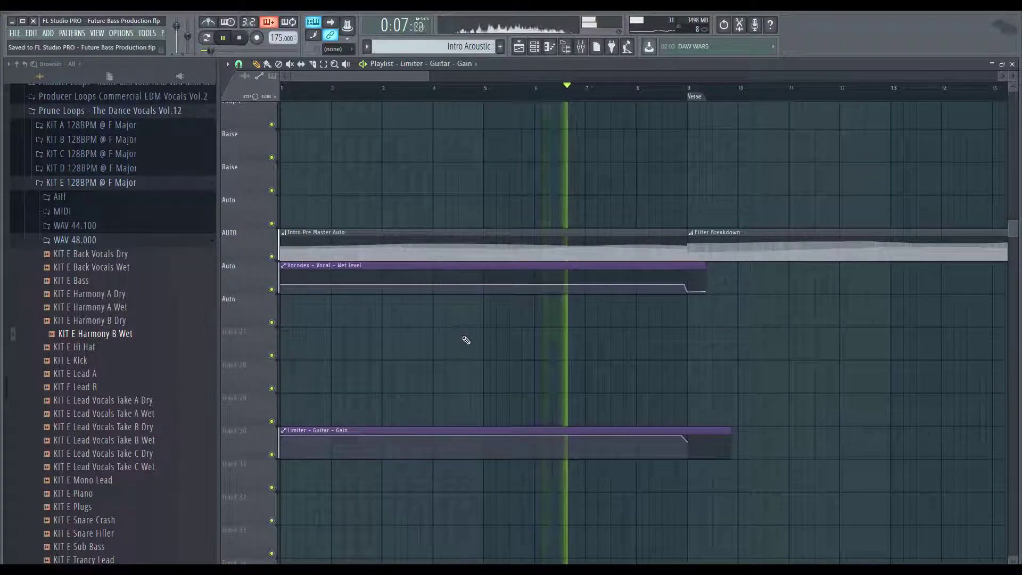
key("space")
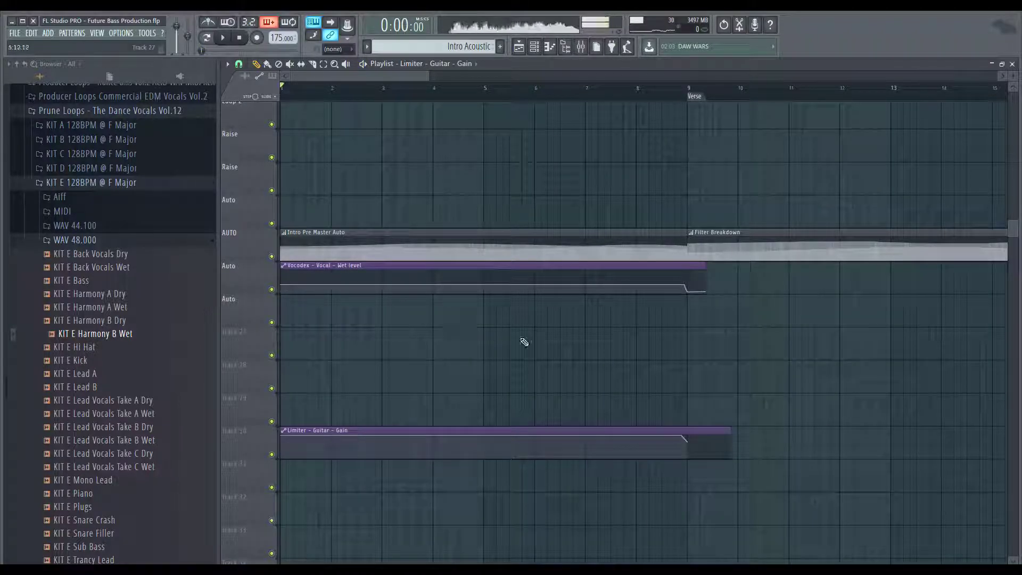
Audition the song from the Verse marker and examine the gain drop at the end of the Limiter automation
scroll(524, 342, "up", 2)
left_click(692, 95)
key("space")
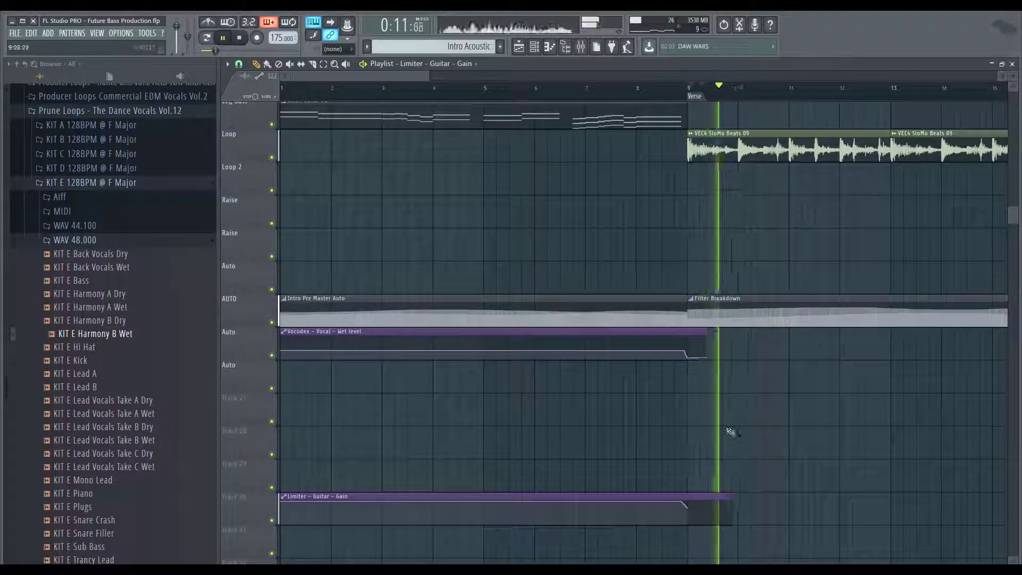
scroll(695, 507, "up", 2, "alt")
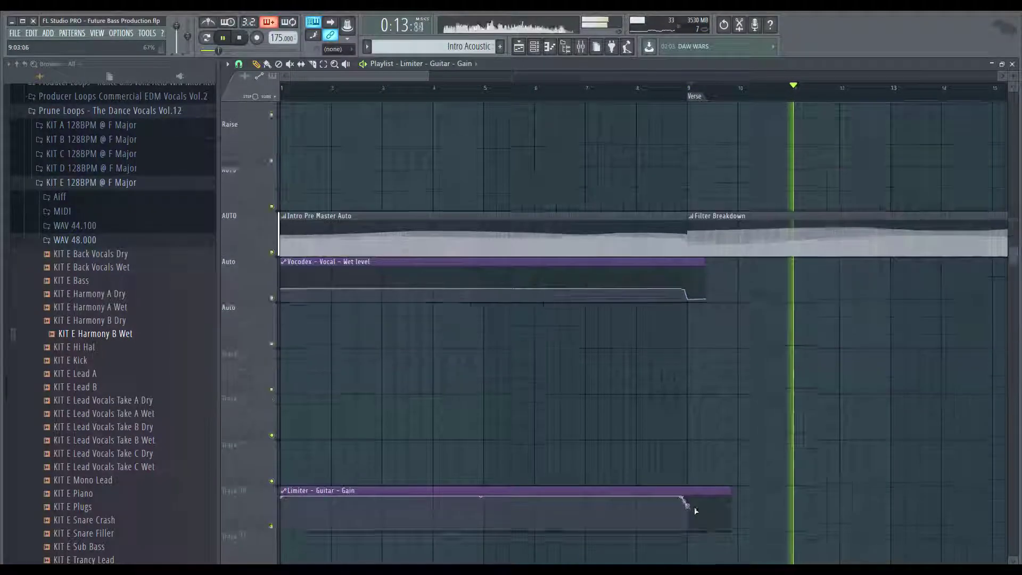
scroll(694, 506, "up", 2, "alt")
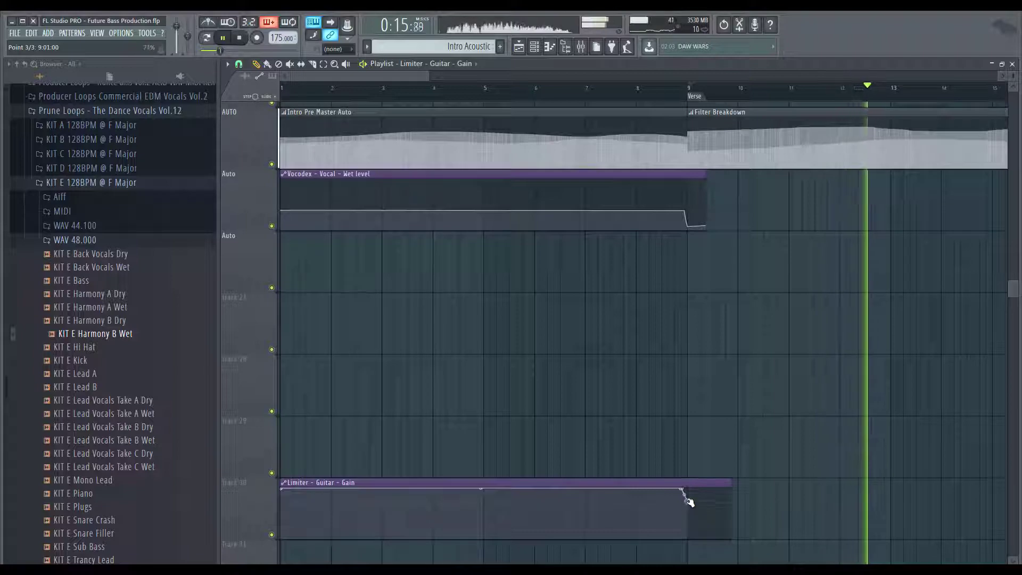
left_click(692, 94)
scroll(729, 410, "down", 2, "ctrl")
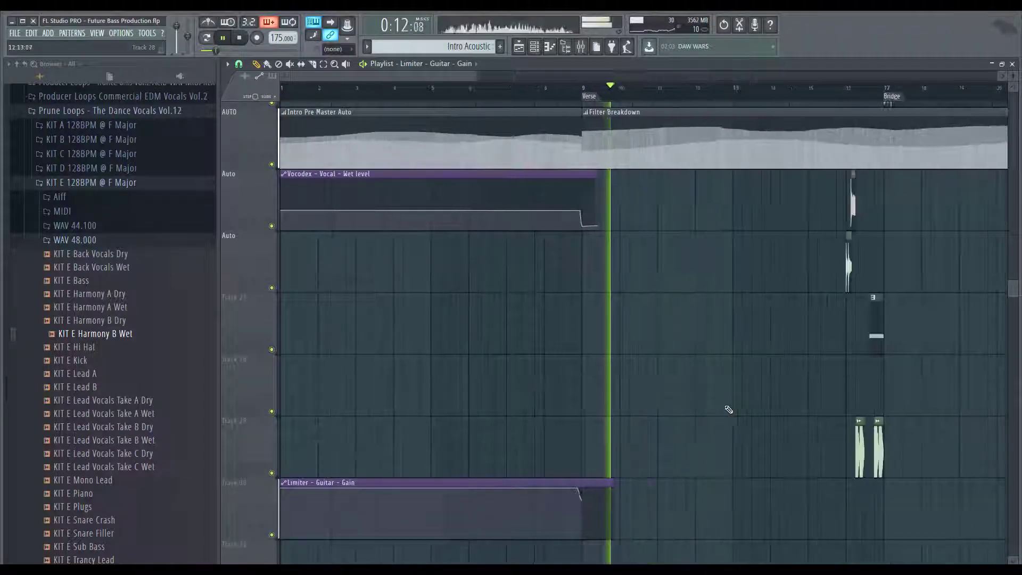
Move the Limiter - Guitar - Gain clip up four tracks to the Auto track directly below the Vocodex automation
scroll(729, 410, "down", 2, "ctrl")
scroll(431, 408, "down", 4, "alt")
left_click_drag(585, 410, 376, 451, "ctrl")
key("shift+Up")
key("shift+Up")
key("shift+Up")
key("shift+Up")
key("ctrl+d")
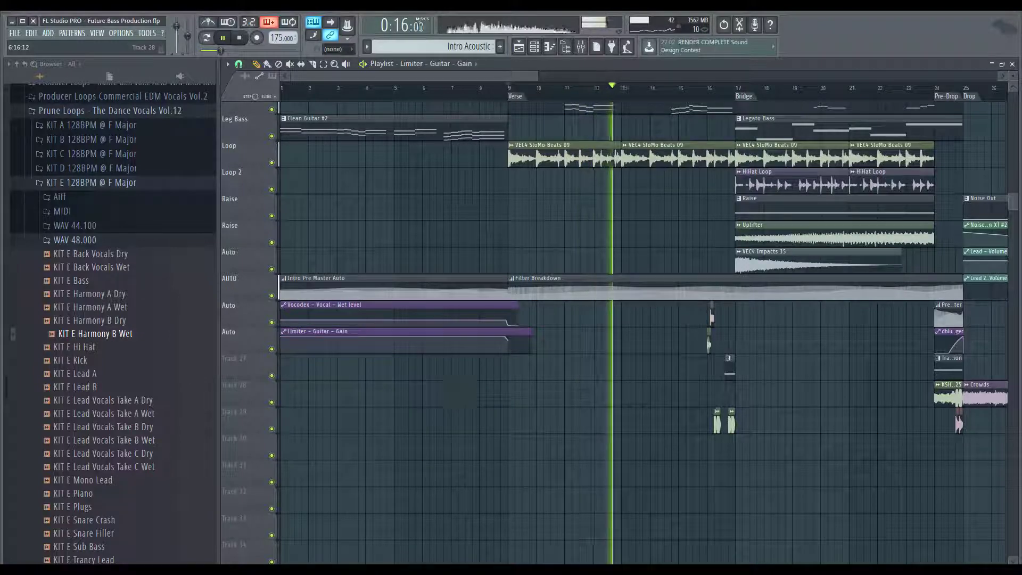
Review the intro and Verse arrangement and audition the intro from just before bar 5
scroll(385, 118, "up", 2, "ctrl")
scroll(446, 267, "up", 3)
scroll(475, 288, "down", 2, "ctrl")
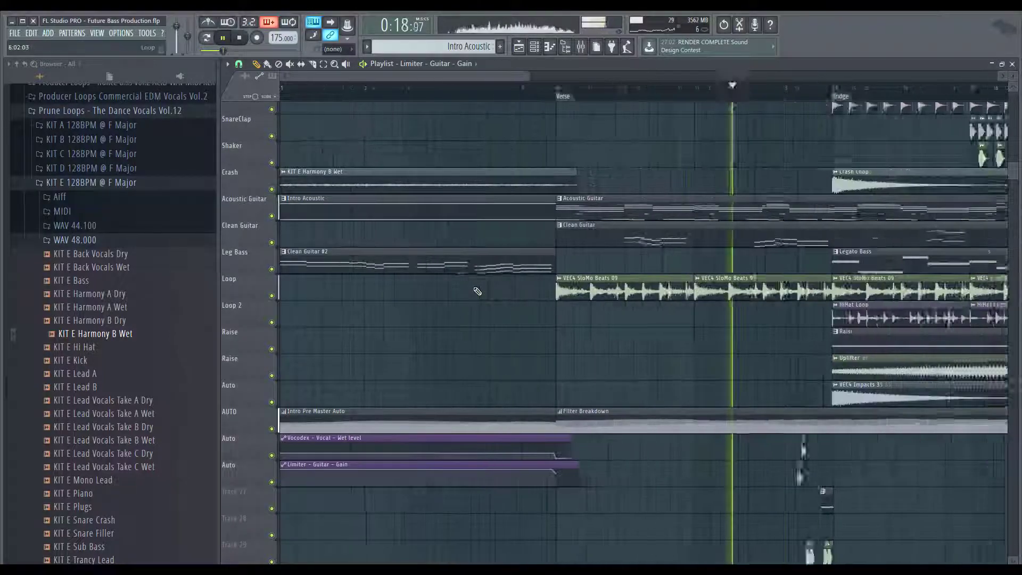
scroll(477, 292, "down", 1, "ctrl")
key("space")
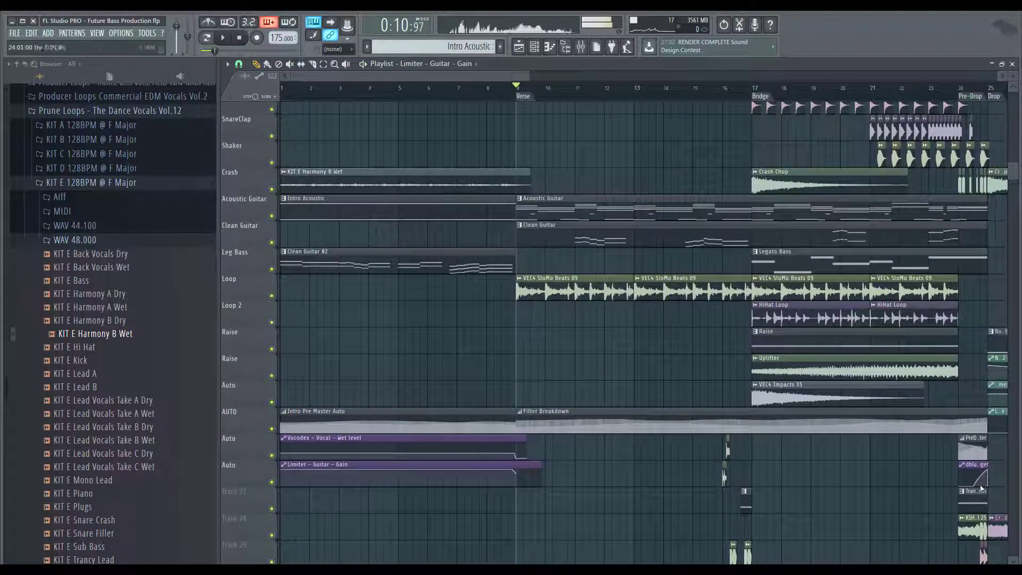
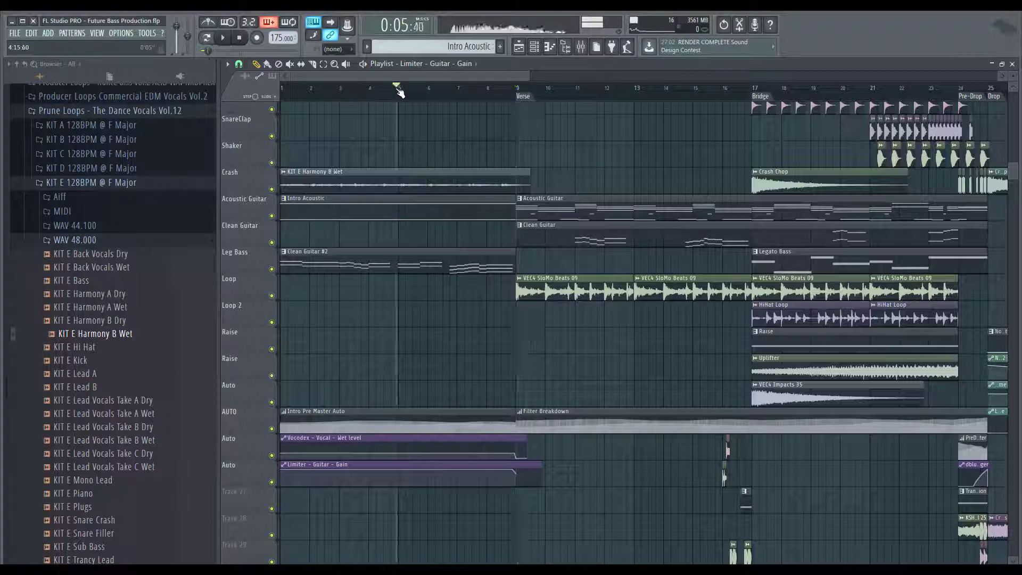
key("space")
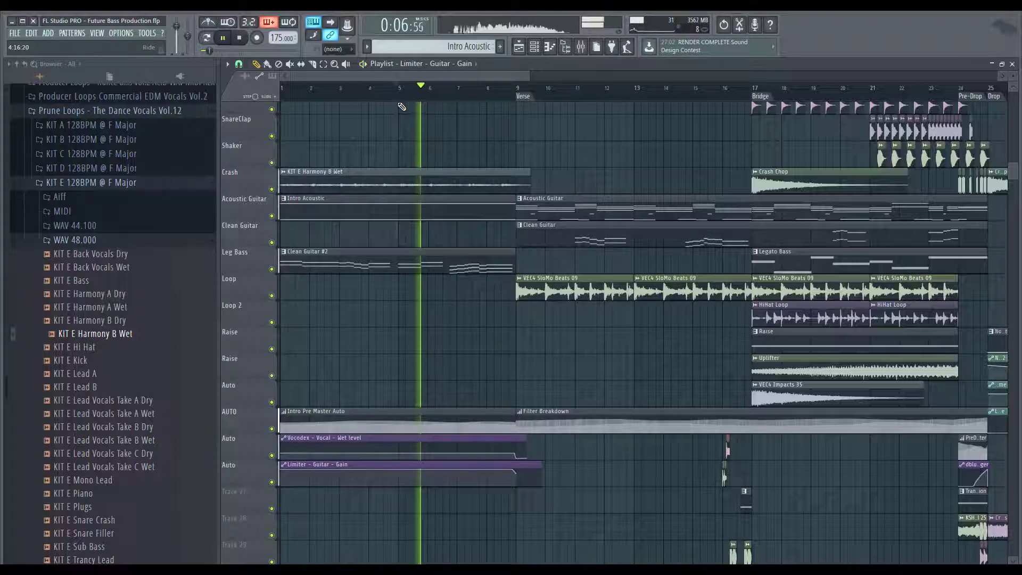
key("space")
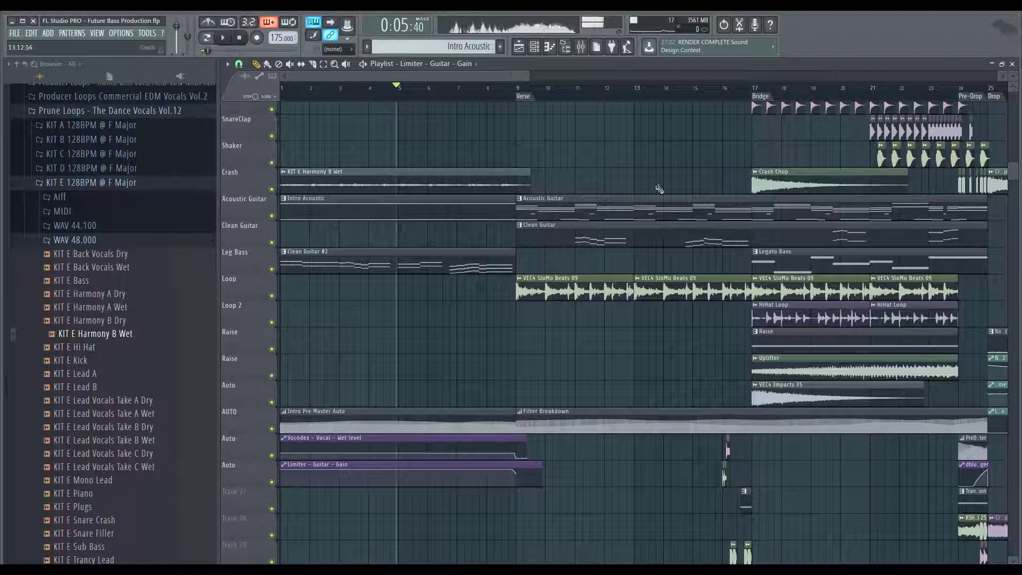
Try the VEC4 SloMo Beats 09 loop at bar 5 on the Loop 2 track, audition it with the intro and remove it
left_click_drag(571, 279, 425, 318)
scroll(431, 315, "up", 2)
key("space")
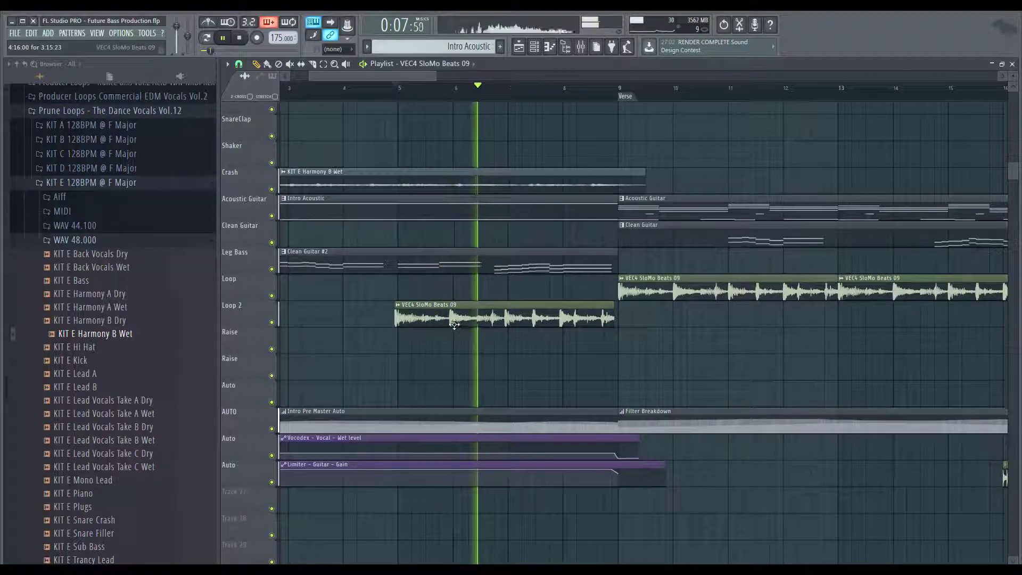
left_click_drag(453, 323, 456, 325)
key("space")
key("space")
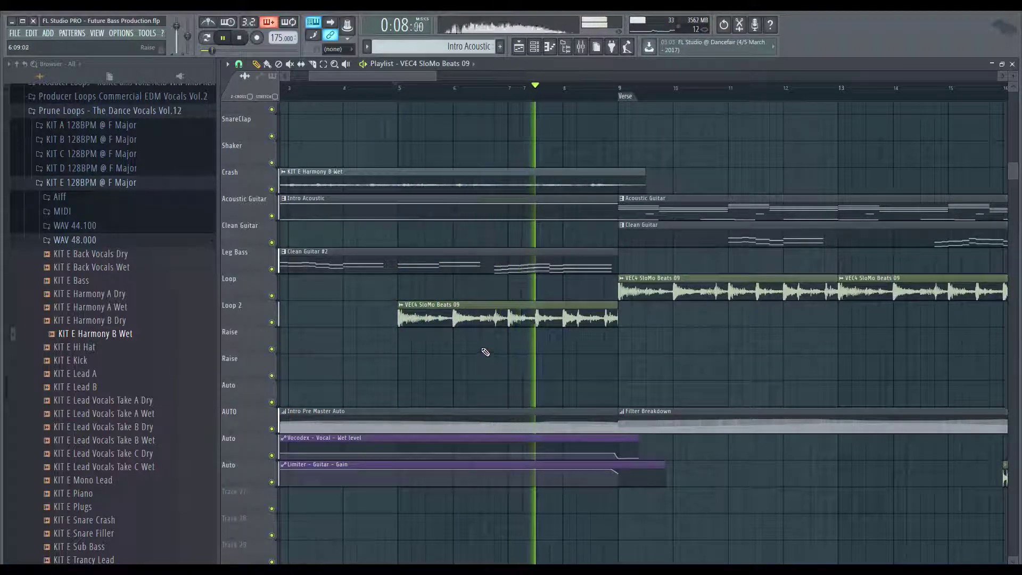
right_click(506, 323)
key("space")
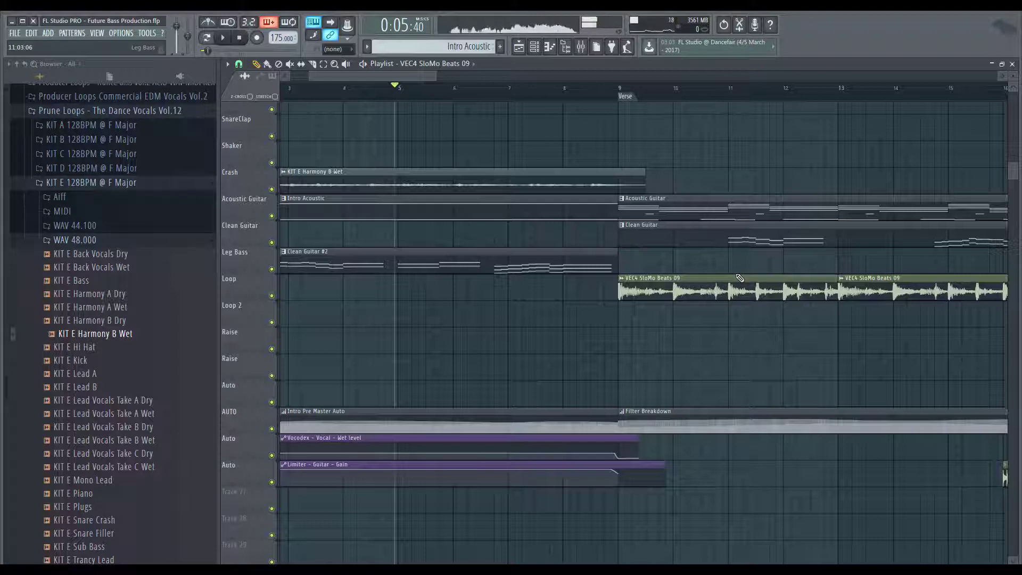
Locate the VEC4 SloMo Beats 09 sample's folder in the browser from its channel settings and close the settings window
double_click(660, 289)
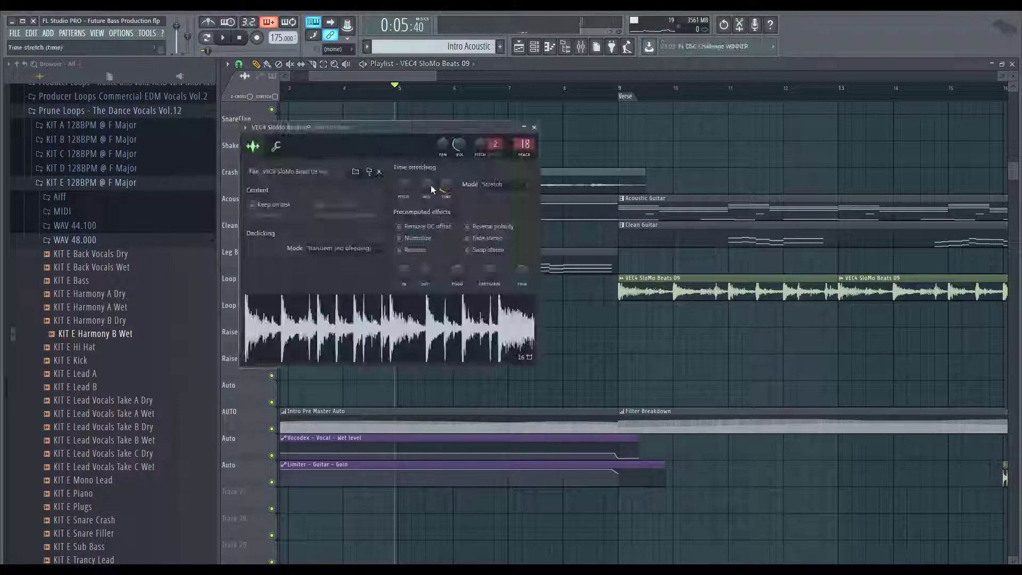
left_click(370, 172)
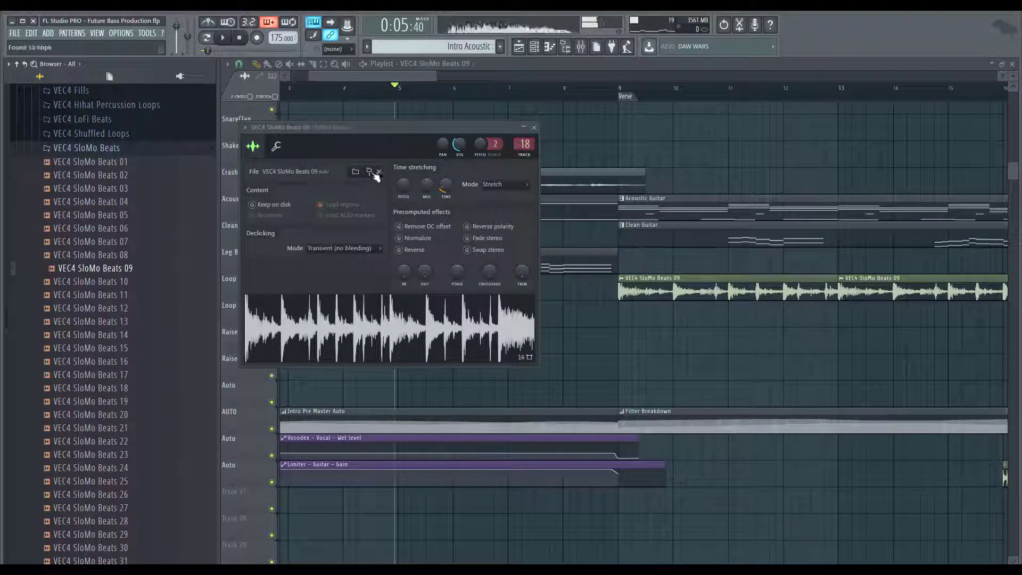
left_click(534, 128)
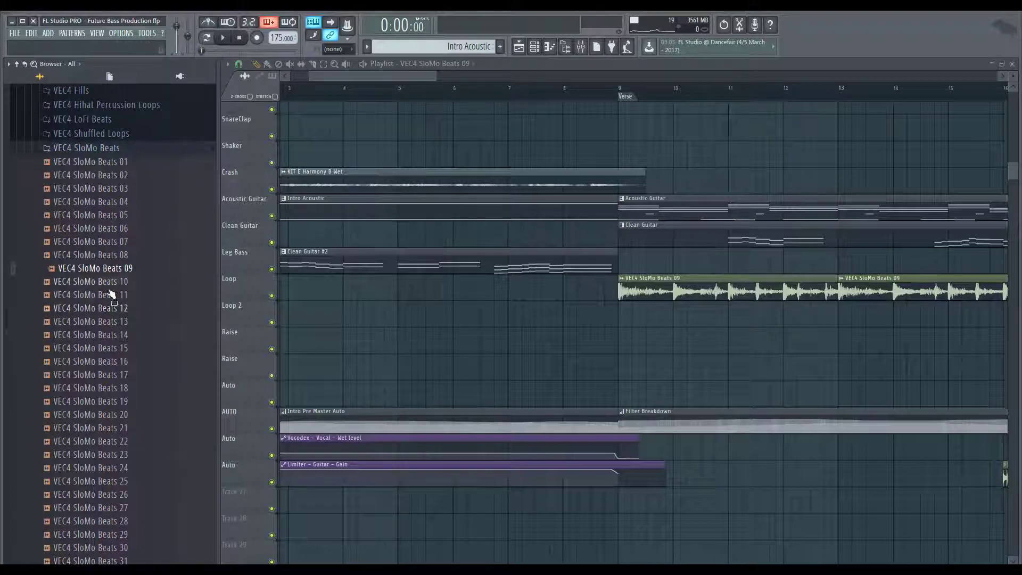
Audition the VEC4 SloMo Beats samples in order from 10 through 39 in the browser
key("Down")
key("Down")
key("Down")
key("Down")
key("Down")
key("Down")
key("Down")
key("Down")
key("Down")
key("Down")
key("Down")
key("Down")
key("Down")
key("Down")
key("Down")
key("Down")
key("Down")
key("Down")
key("Down")
key("Down")
key("Down")
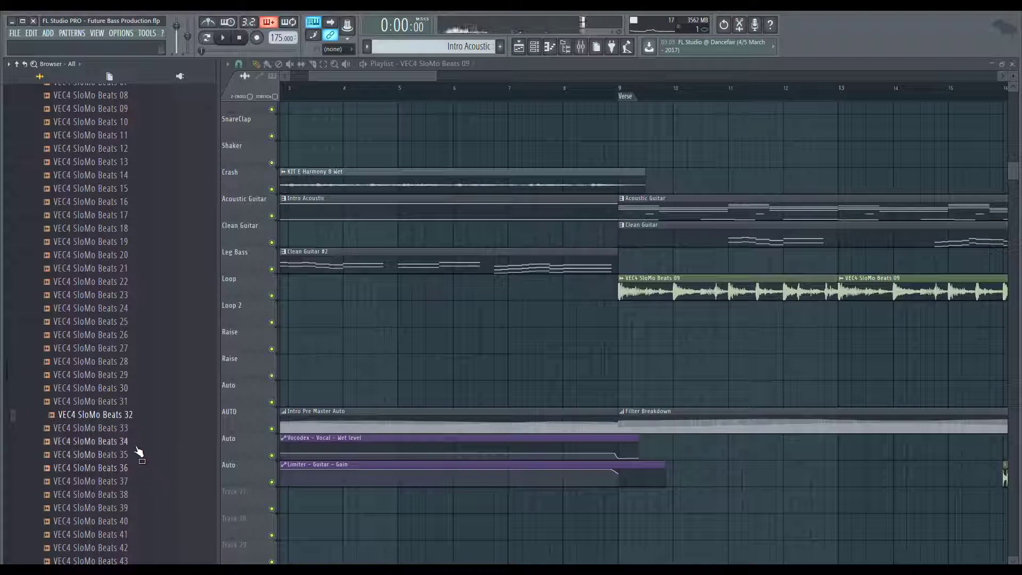
key("Down")
key("Down")
key("Down")
key("Down")
key("Down")
key("Down")
key("Down")
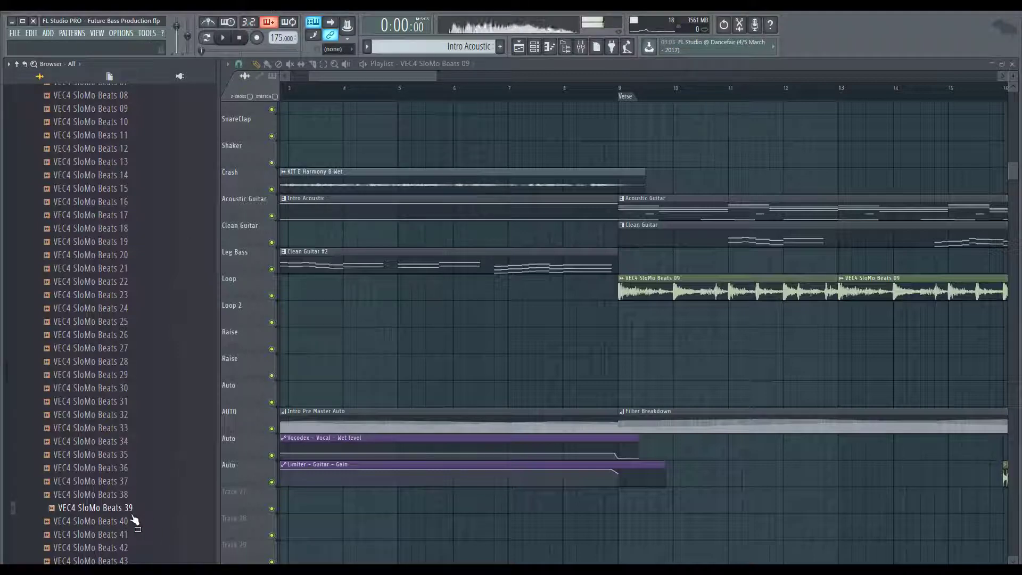
Place VEC4 SloMo Beats 39 at bar 1 on the Auto track above the AUTO track, fit it to four bars and audition it
left_click_drag(346, 402, 389, 394)
double_click(389, 394)
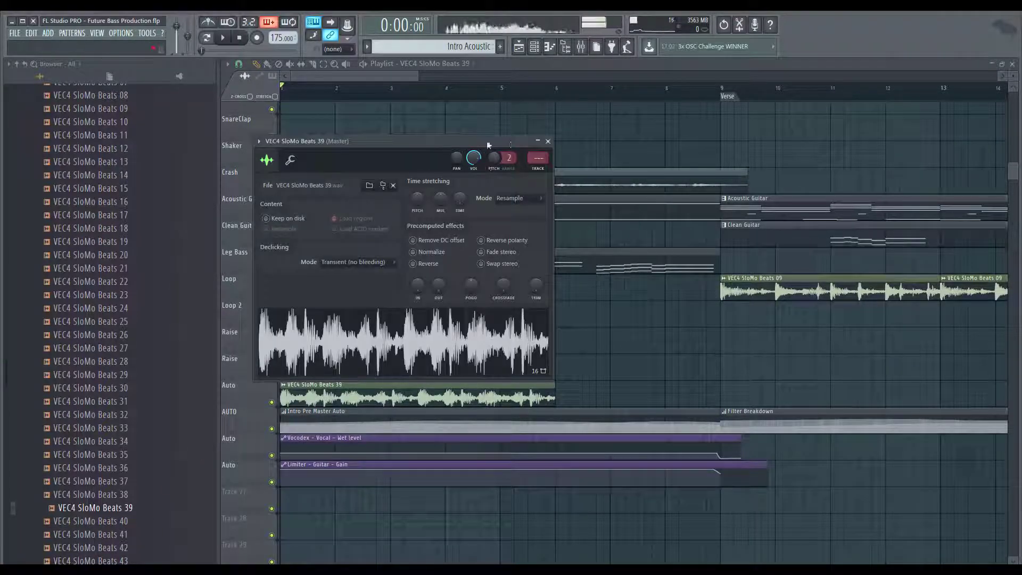
left_click_drag(488, 145, 720, 235)
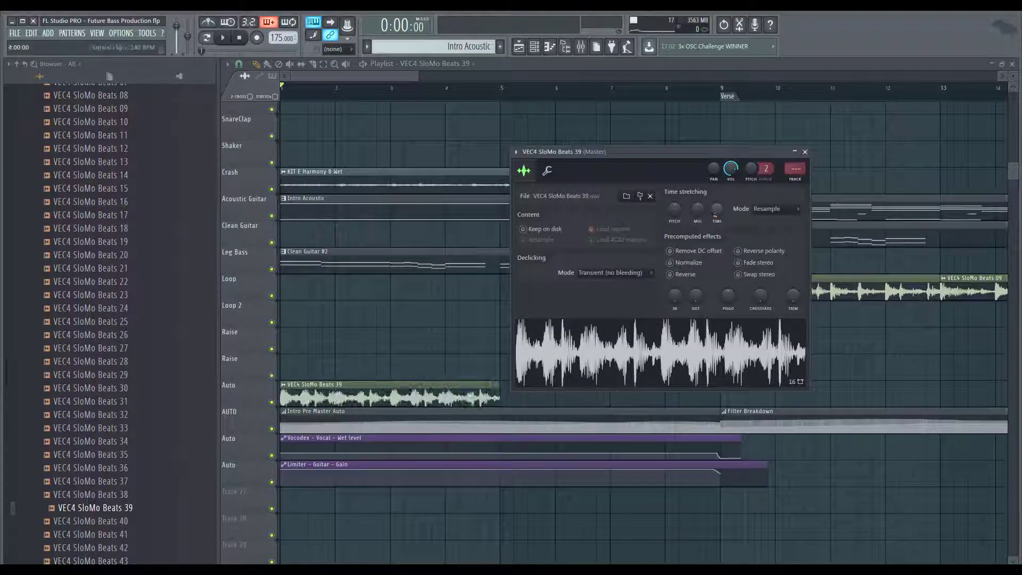
key("space")
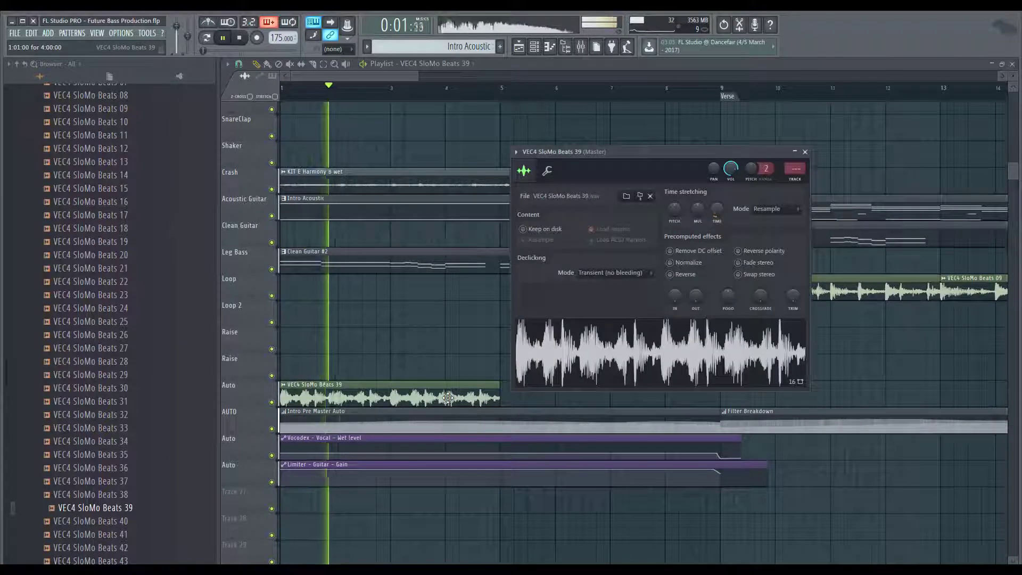
Lower the VEC4 SloMo Beats 39 channel volume and duplicate its clip to bar 5 on the same track
key("space")
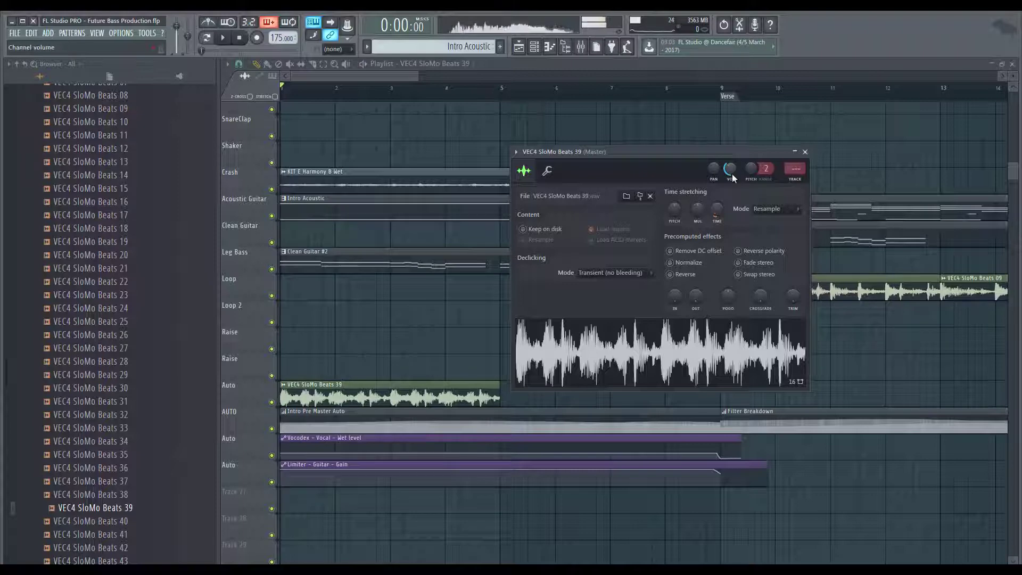
key("space")
key("Escape")
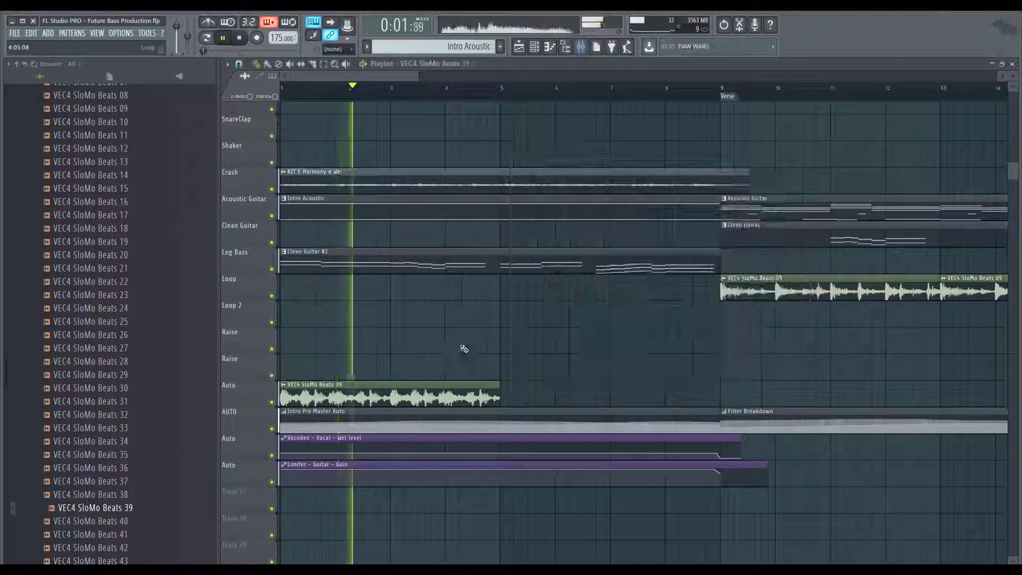
left_click_drag(447, 385, 662, 382, "shift")
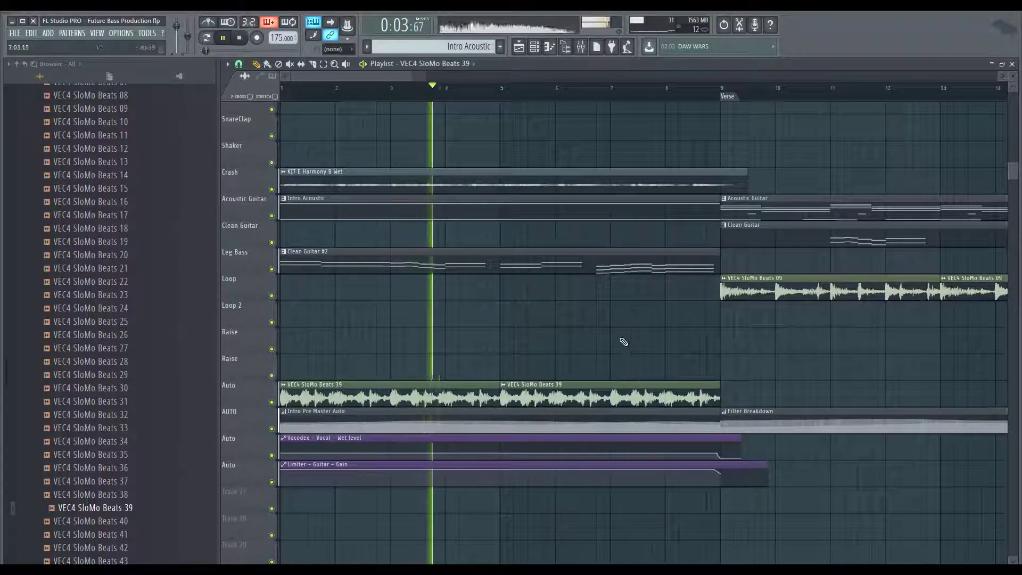
key("space")
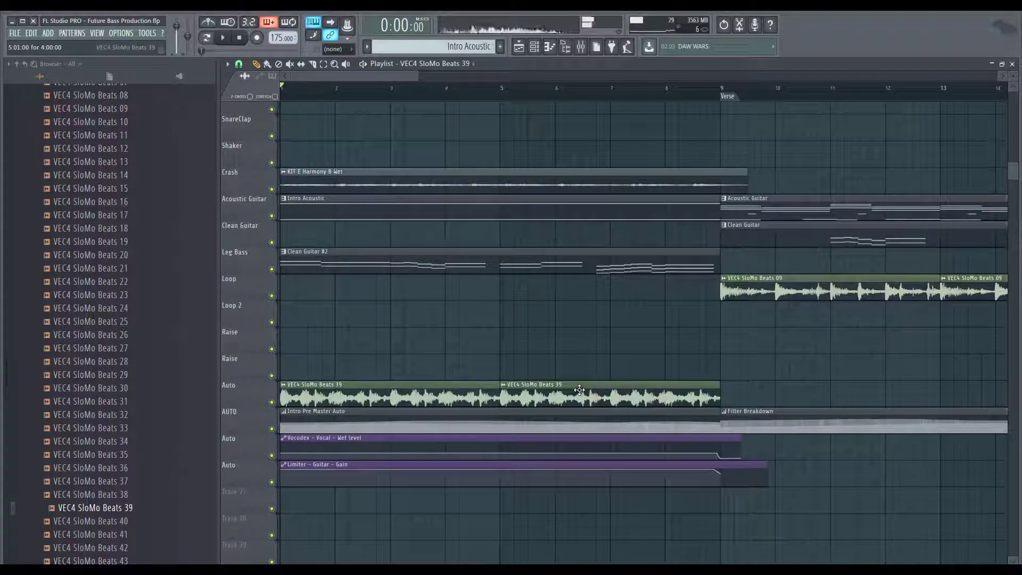
Route the VEC4 SloMo Beats 39 channel to the empty mixer insert 41
left_click(581, 48)
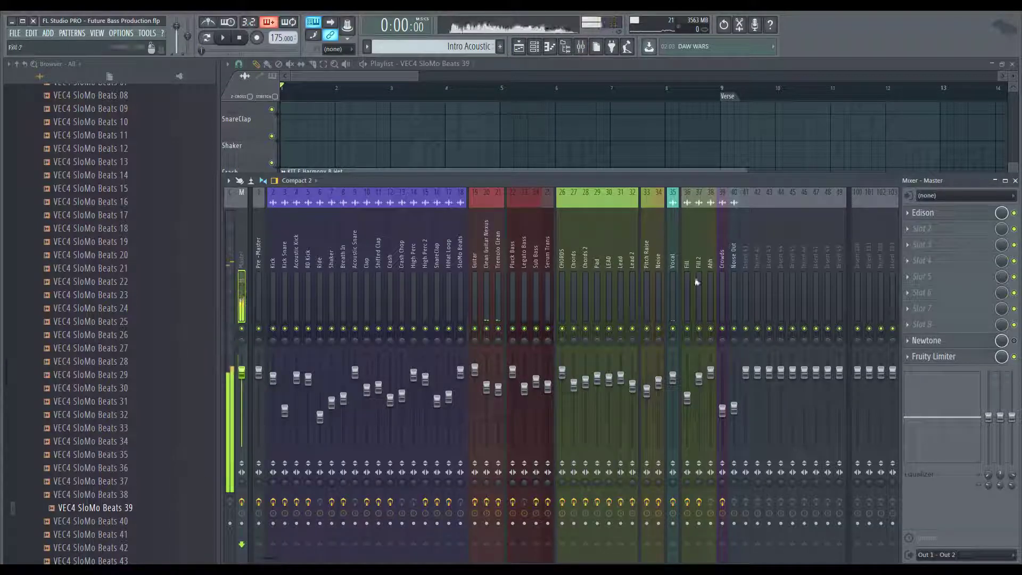
key("F9")
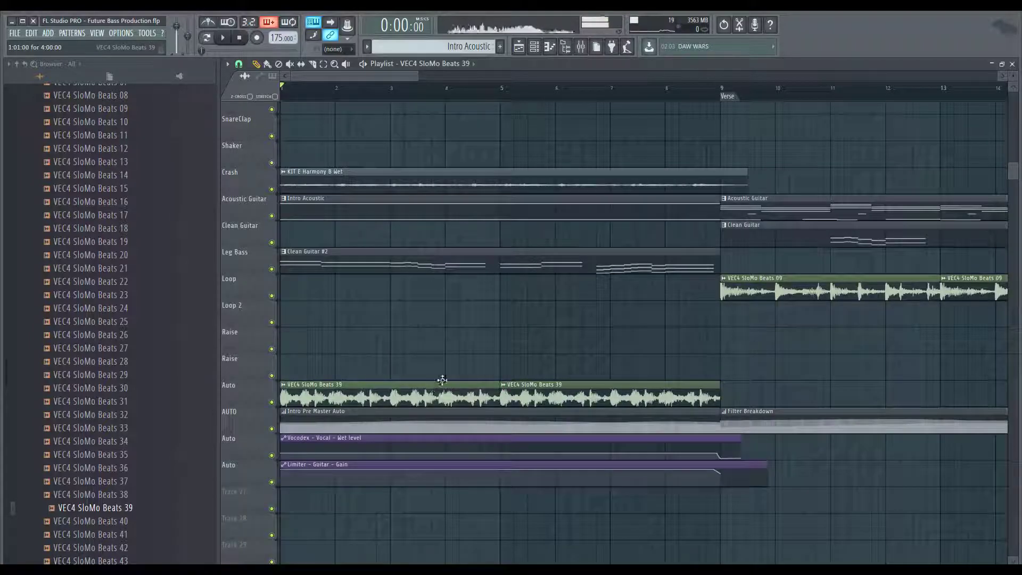
key("F9")
right_click(745, 264)
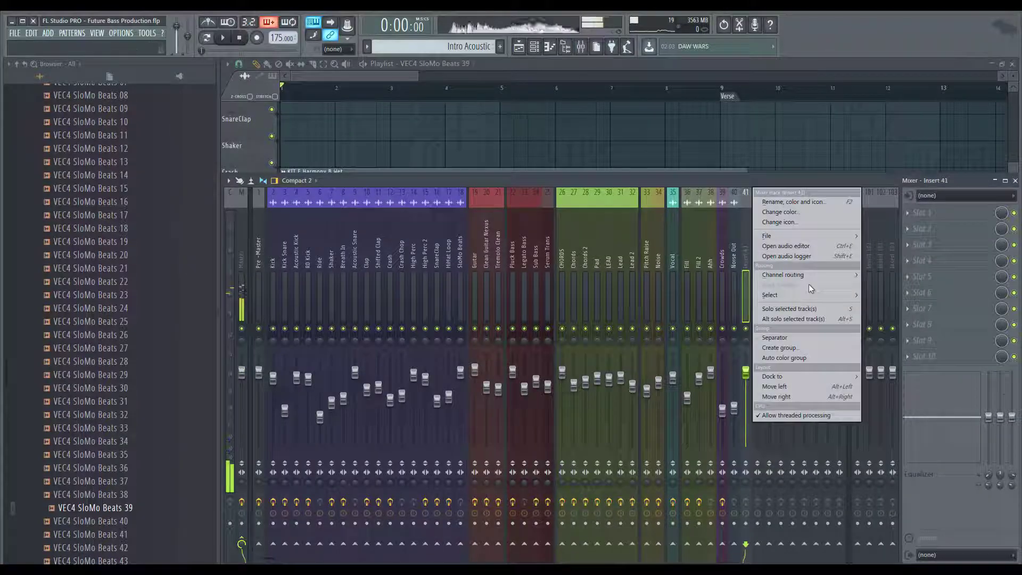
mouse_move(821, 274)
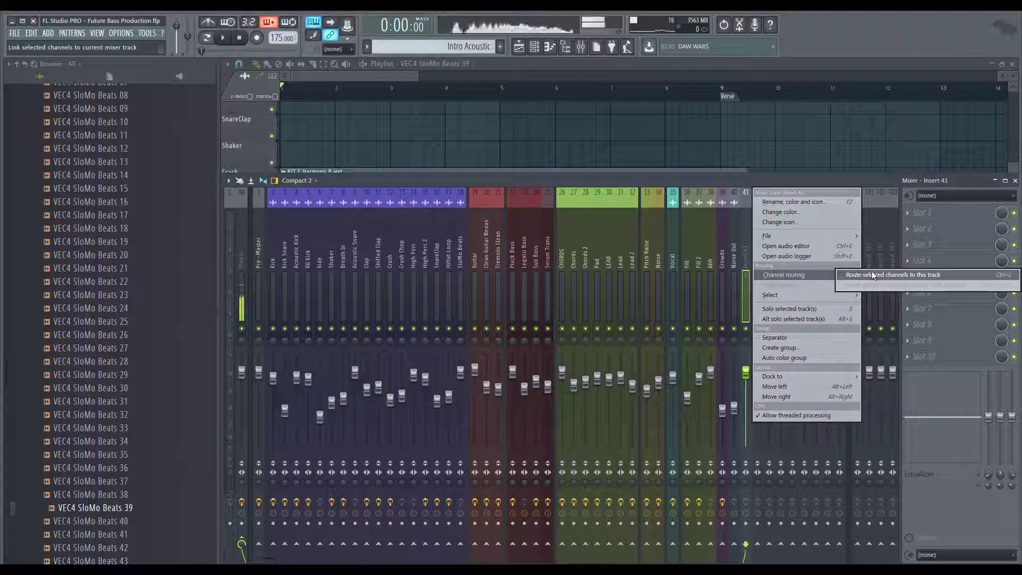
left_click(880, 277)
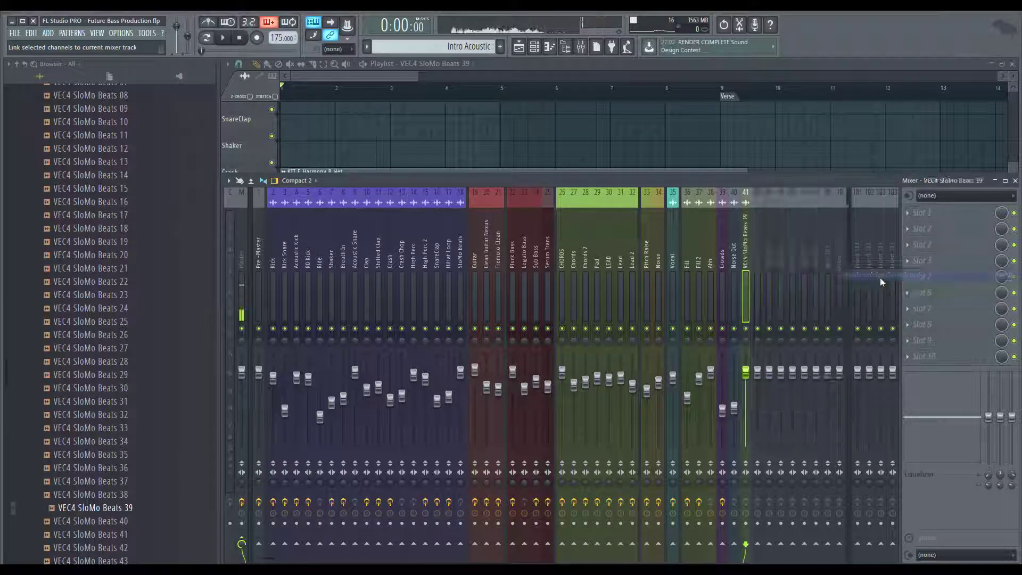
Rename mixer insert 41 as Intro Beats
double_click(743, 272)
type("In")
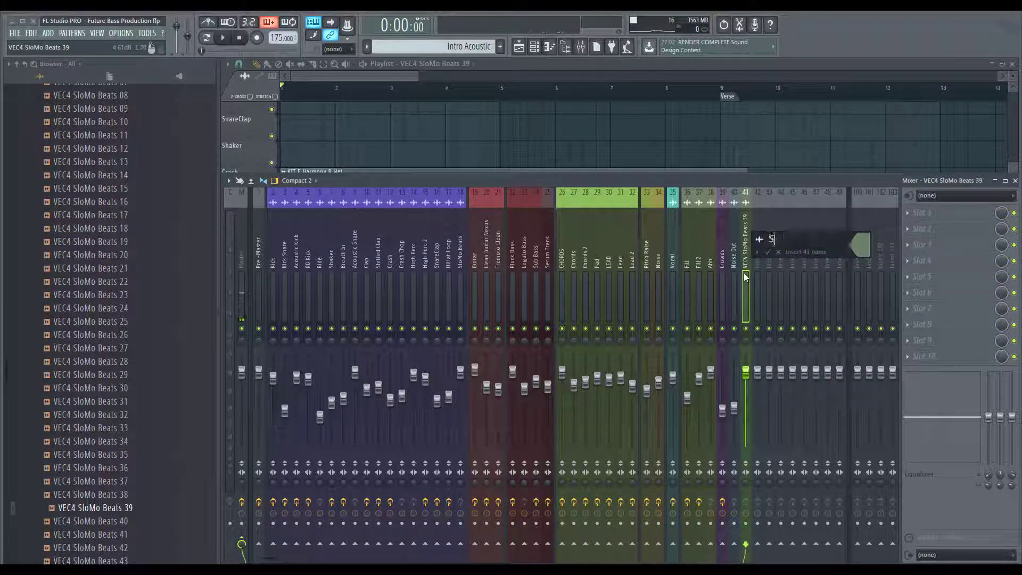
type("tro Beats")
key("Return")
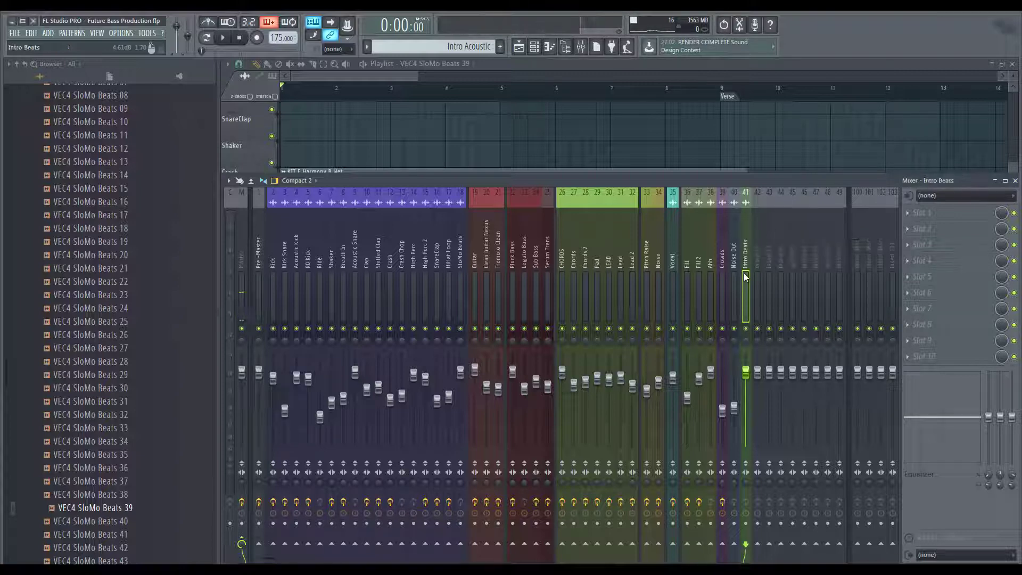
Move the Intro Beats mixer track next to SloMo Beats and give it the purple-blue colour of the drum tracks
left_click_drag(744, 272, 487, 267)
key("F2")
left_click(585, 244)
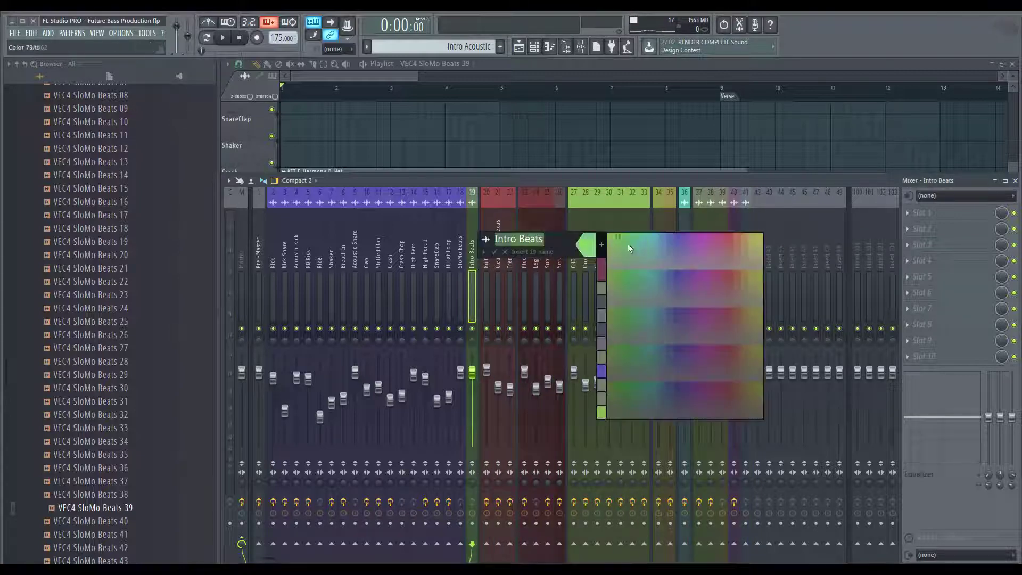
left_click(677, 239)
key("Return")
Add Fruity Parametric EQ 2 to the Intro Beats track's first effect slot with the 200 Hz 2db Low Cut preset
left_click(909, 212)
left_click(741, 410)
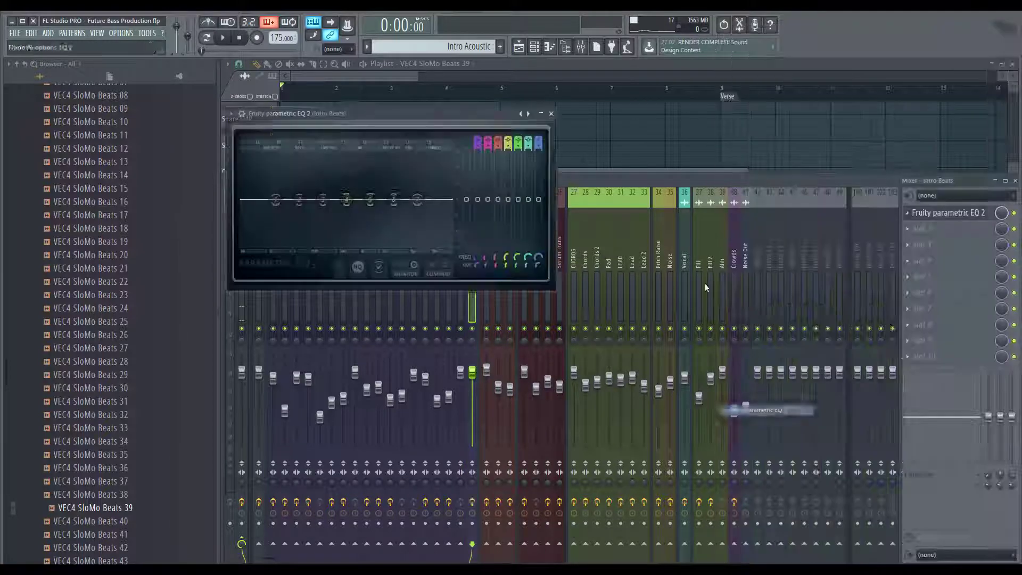
right_click(528, 114)
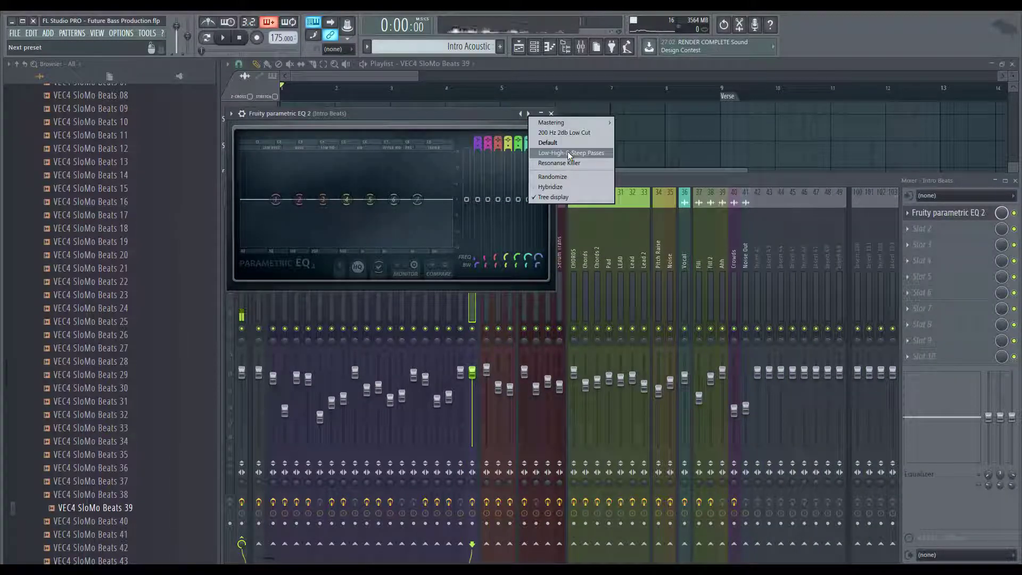
left_click(565, 132)
Lower the Intro Beats EQ's high-pass cutoff to about 103 Hz and its low-pass cutoff slightly during playback
key("space")
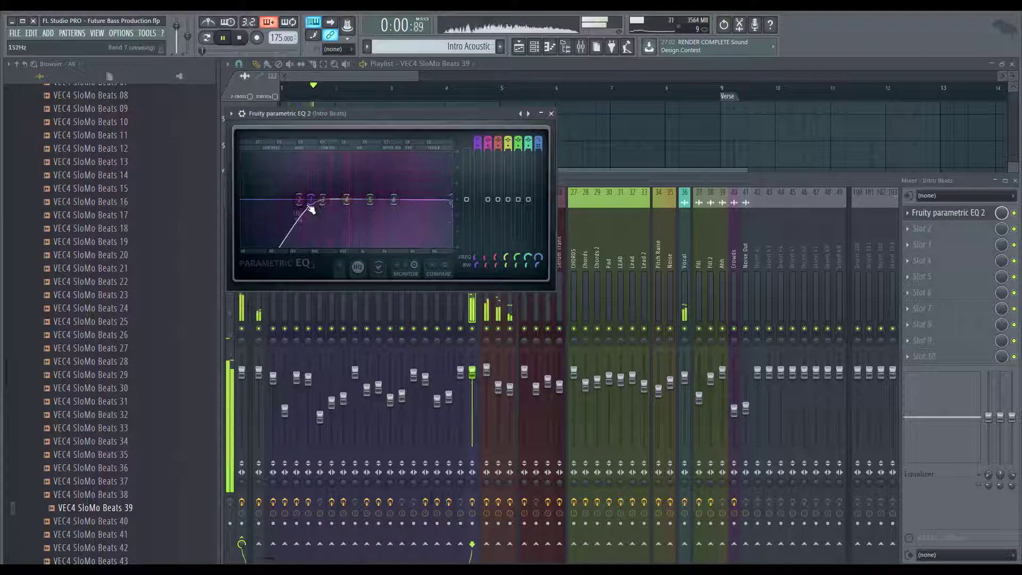
left_click_drag(311, 200, 296, 206)
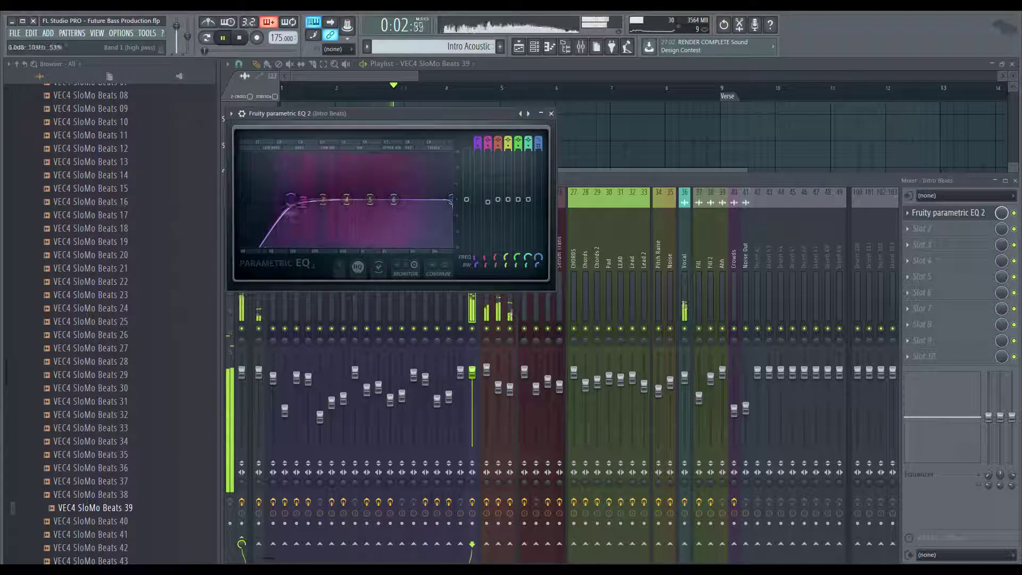
left_click_drag(450, 202, 440, 201)
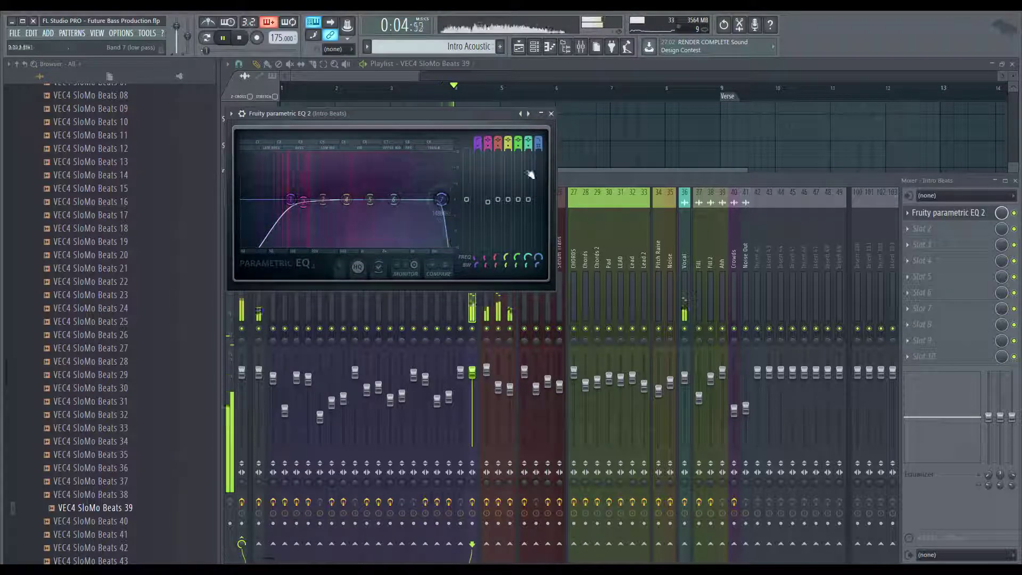
left_click(551, 113)
Route the Intro Beats mixer track to Pre-Master instead of the master and audition the intro
key("space")
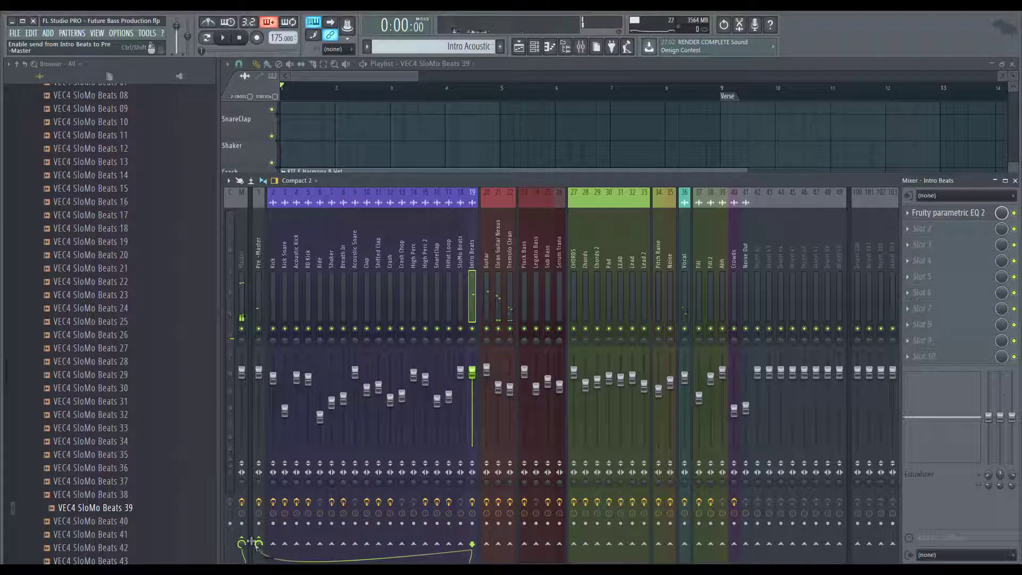
key("F9")
key("space")
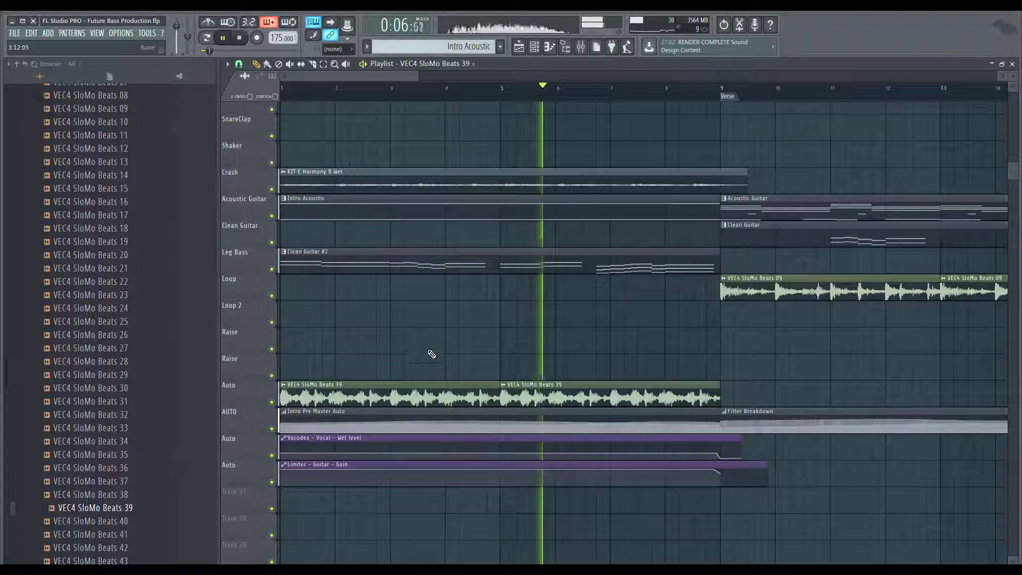
Delete the VEC4 SloMo Beats 39 clip at bar 1 and replay the intro from the start
right_click(429, 388)
key("space")
key("space")
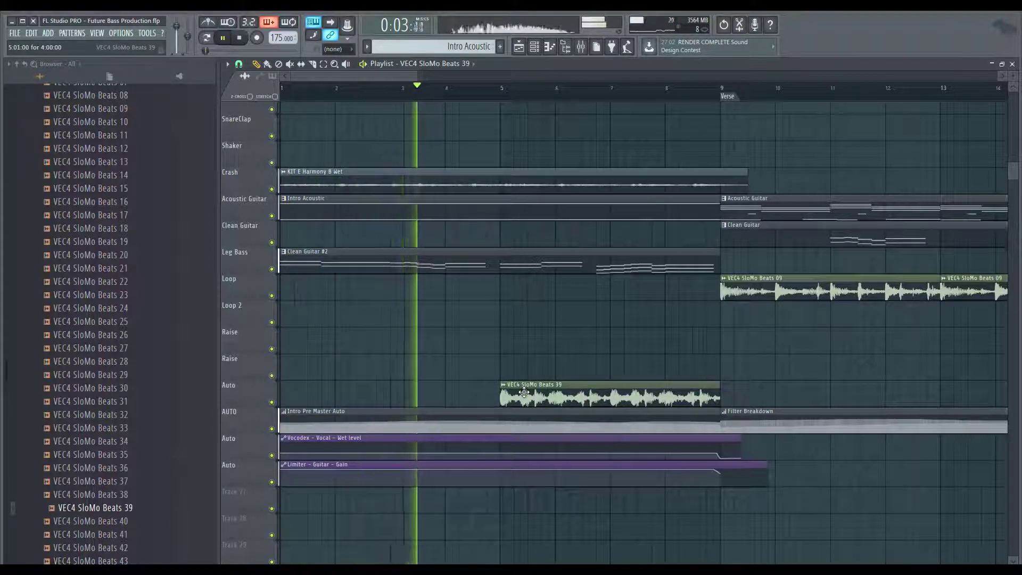
Check the Intro Beats mixer level and the VEC4 SloMo Beats 39 channel settings while auditioning the intro
key("F9")
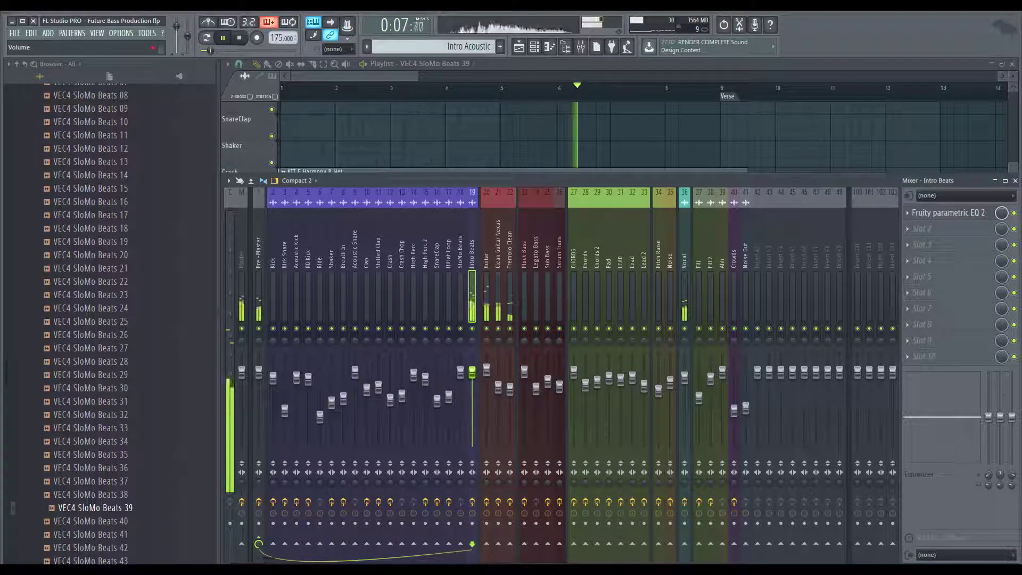
key("F9")
double_click(569, 384)
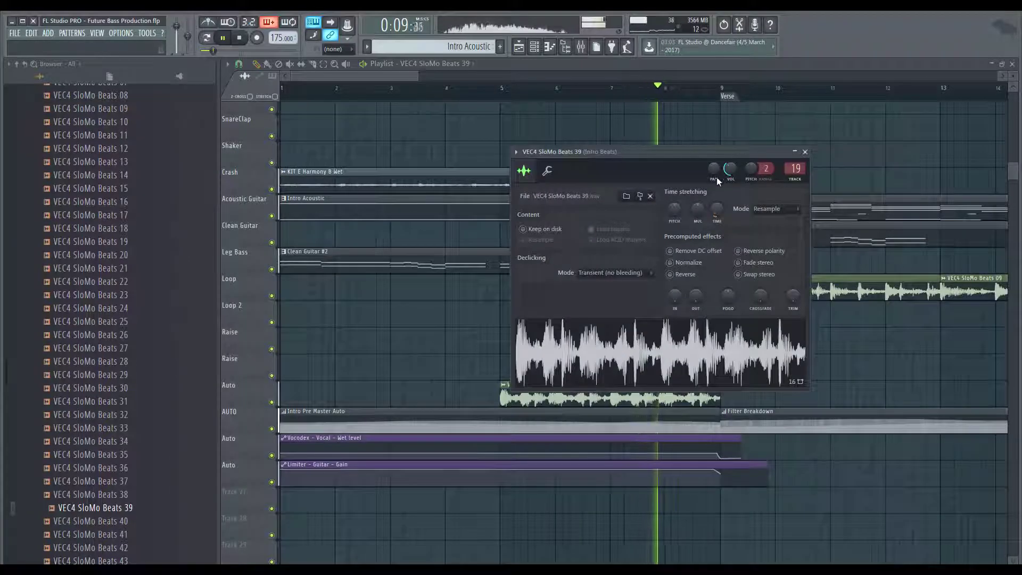
key("space")
key("space")
left_click(804, 152)
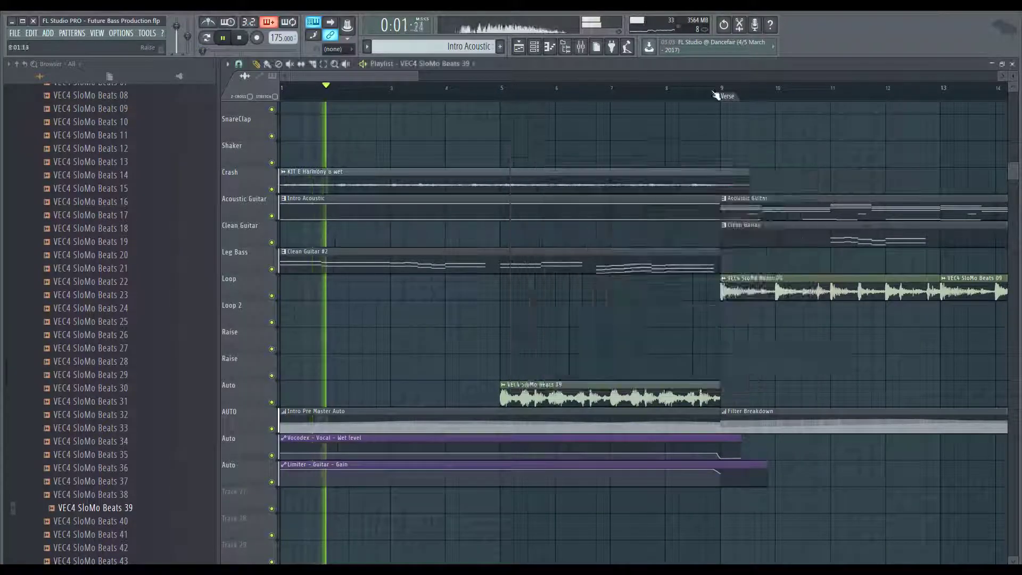
Open Fruity Parametric EQ 2 on the Intro Beats mixer track during playback
left_click(581, 47)
left_click(947, 213)
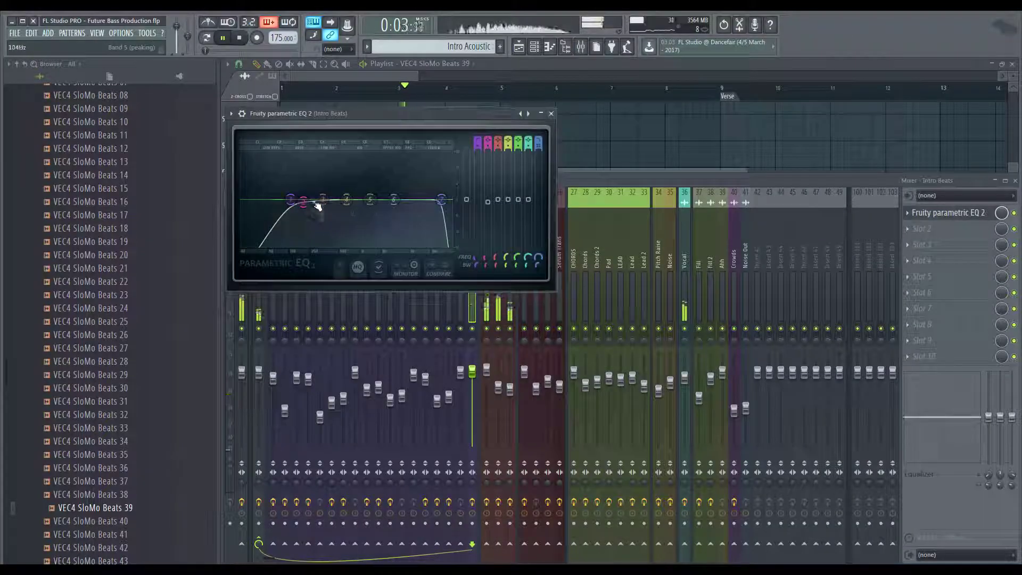
Lower the low-cut frequency of the Intro Beats track's Parametric EQ 2, return to the playlist and save the project
left_click_drag(292, 200, 272, 201)
right_click(649, 149)
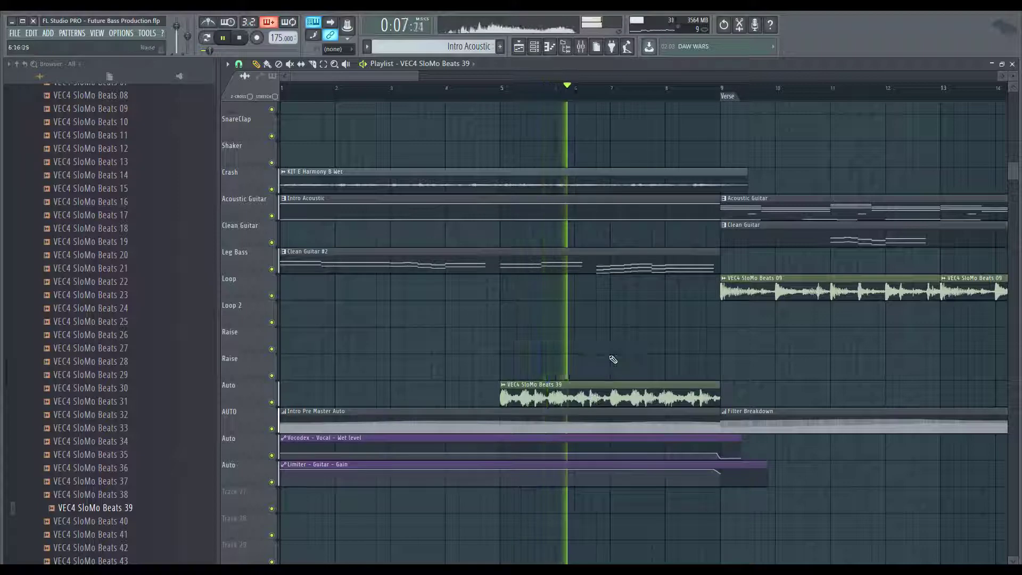
key("ctrl+s")
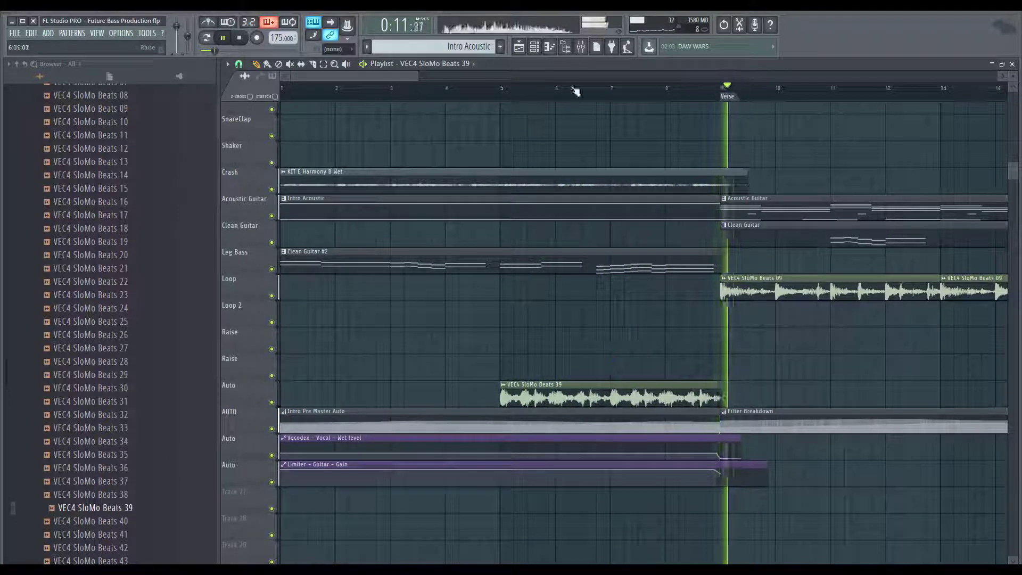
Reroute the Intro Beats mixer track from Pre-Master directly to Master while the intro plays
left_click(581, 47)
key("space")
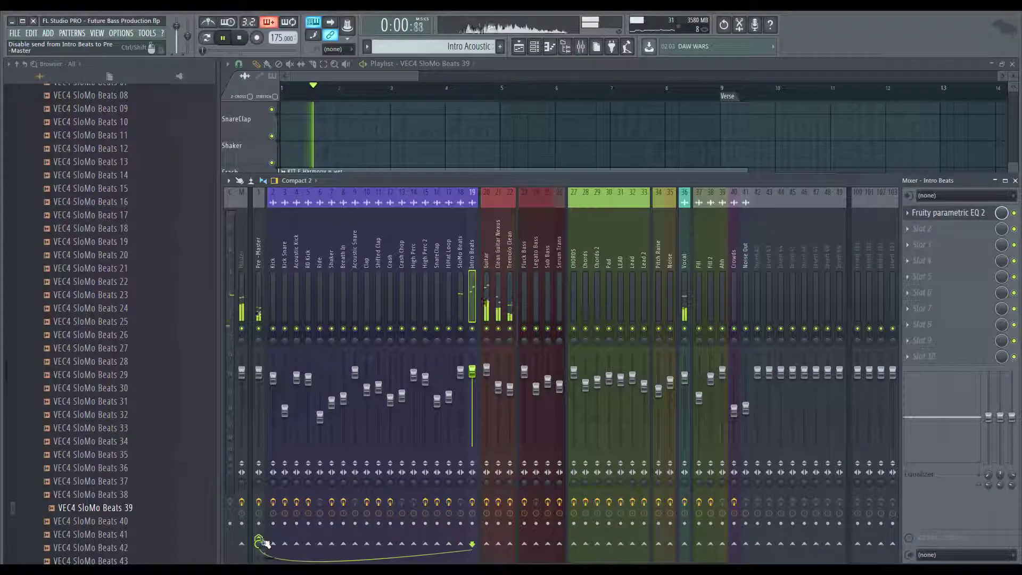
key("F9")
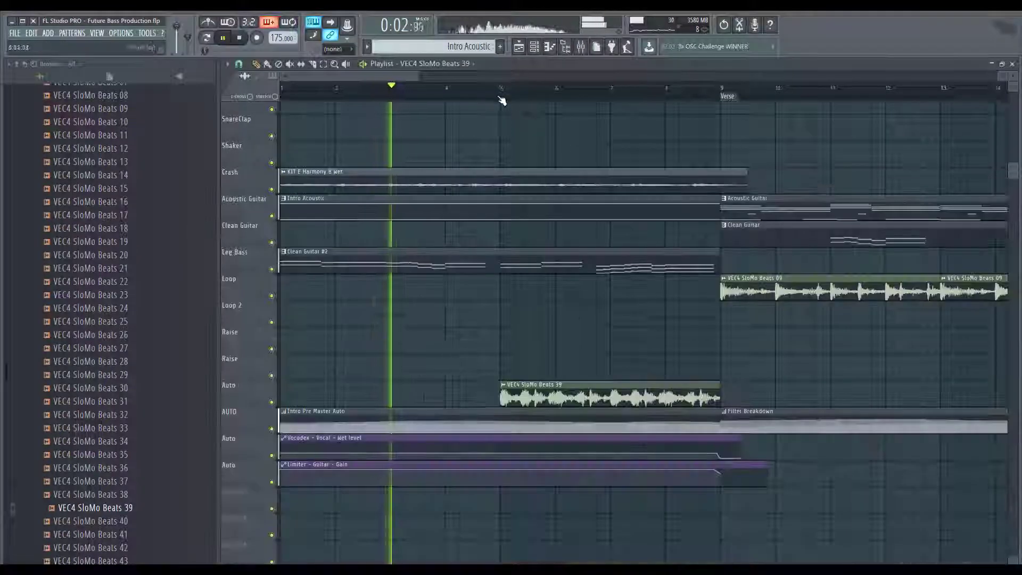
Play the intro from bar 5 and check the sample settings and mixer track of the VEC4 SloMo Beats 39 clip
left_click(502, 96)
double_click(603, 392)
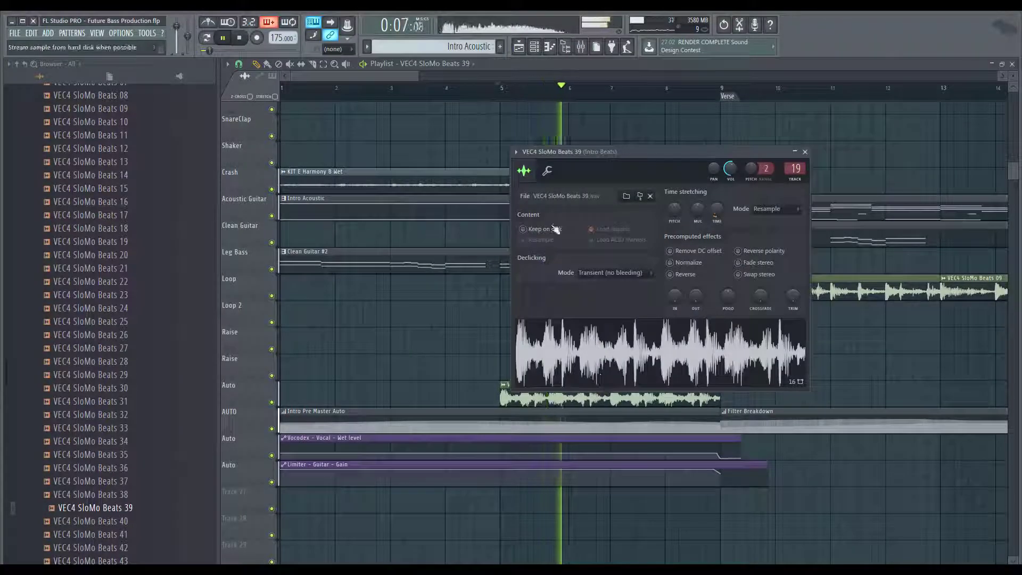
left_click(581, 47)
key("space")
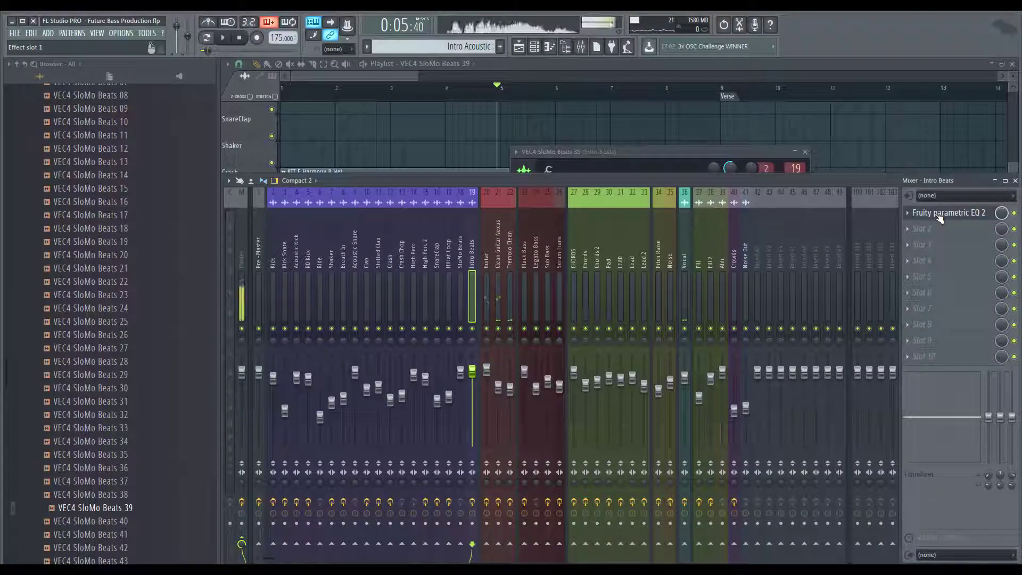
right_click(527, 135)
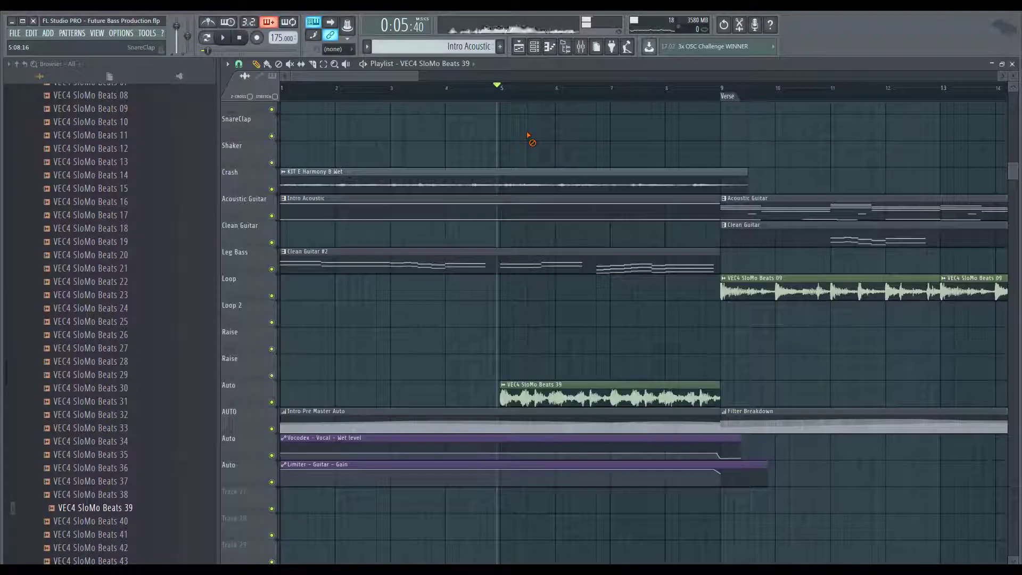
Add Fruity Love Philter to slot 2 of the Intro Beats track and load its Simple bandpass preset
key("F9")
left_click(953, 227)
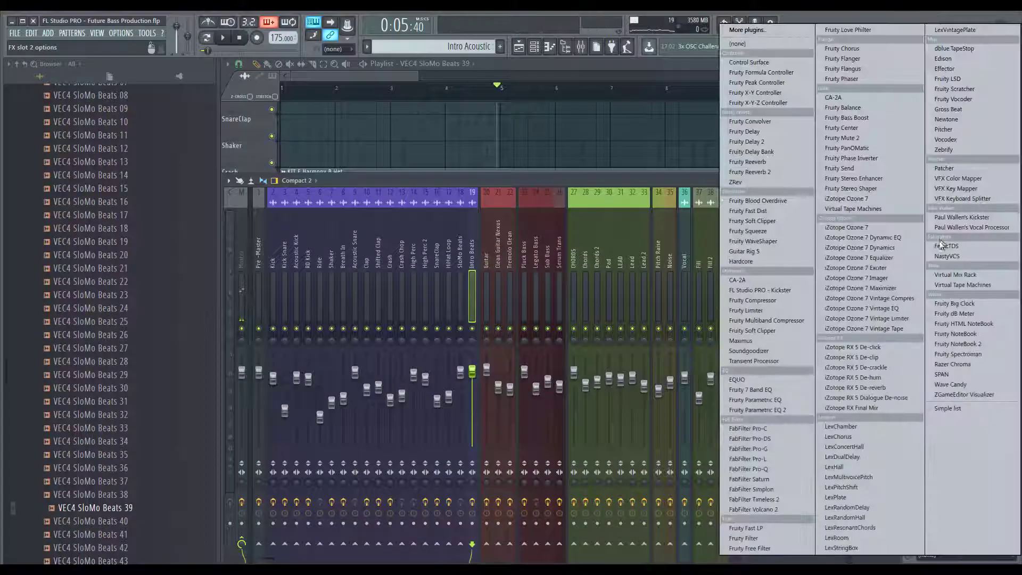
left_click(865, 31)
left_click(630, 184)
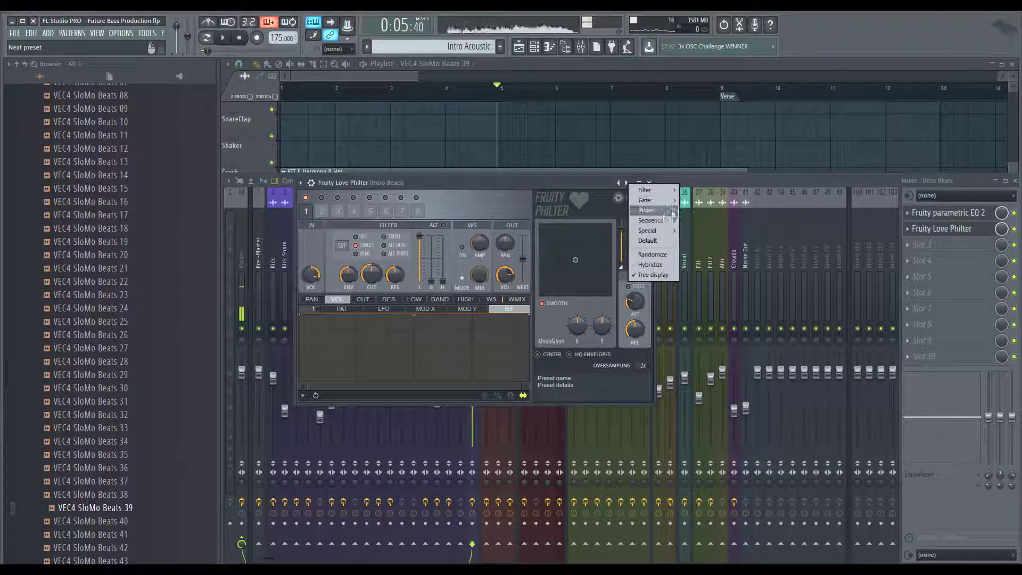
mouse_move(660, 232)
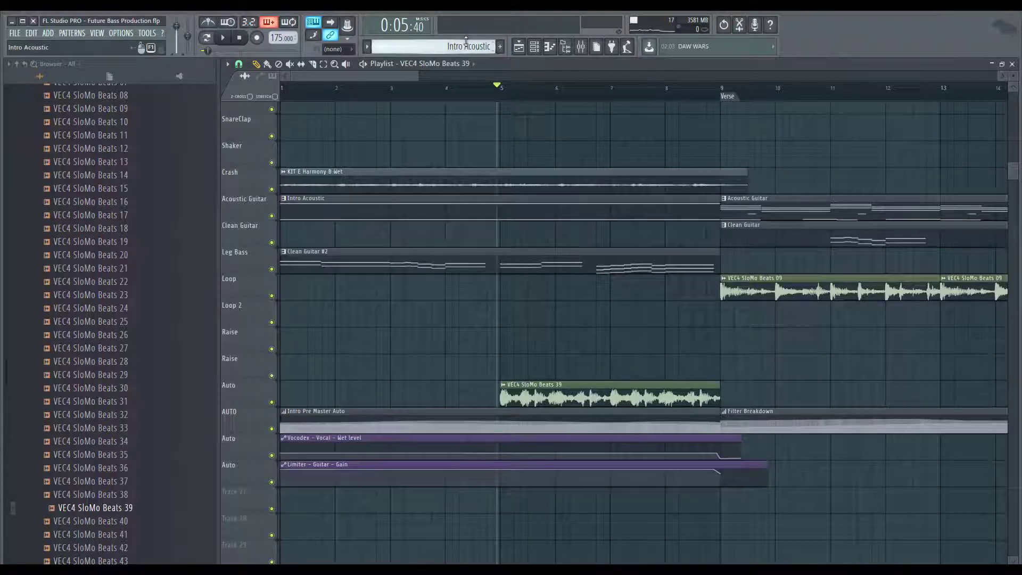
Create a new empty pattern and name it Filter Intro Beats
right_click(466, 42)
left_click(499, 209)
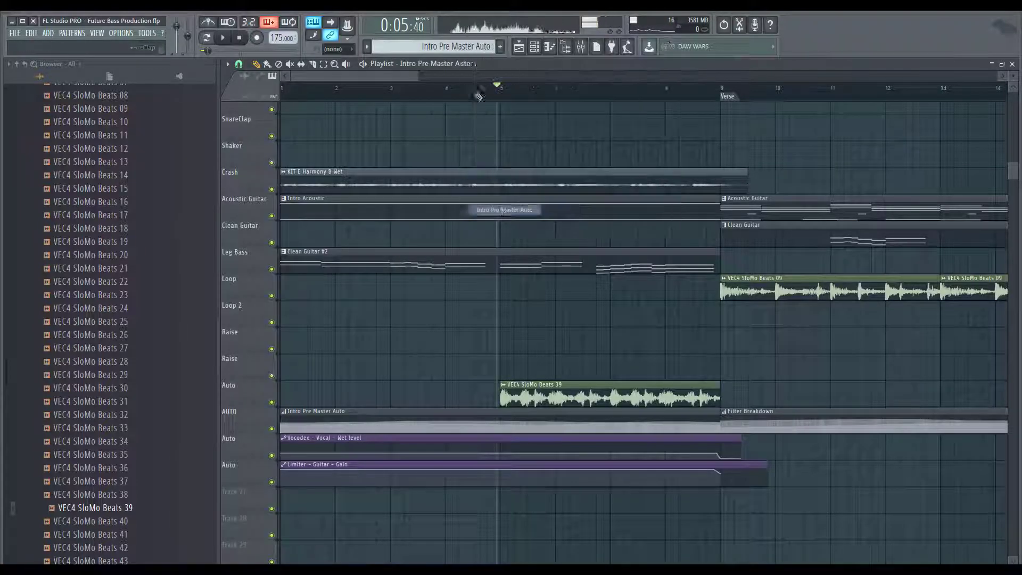
key("F4")
type("Filtar  ")
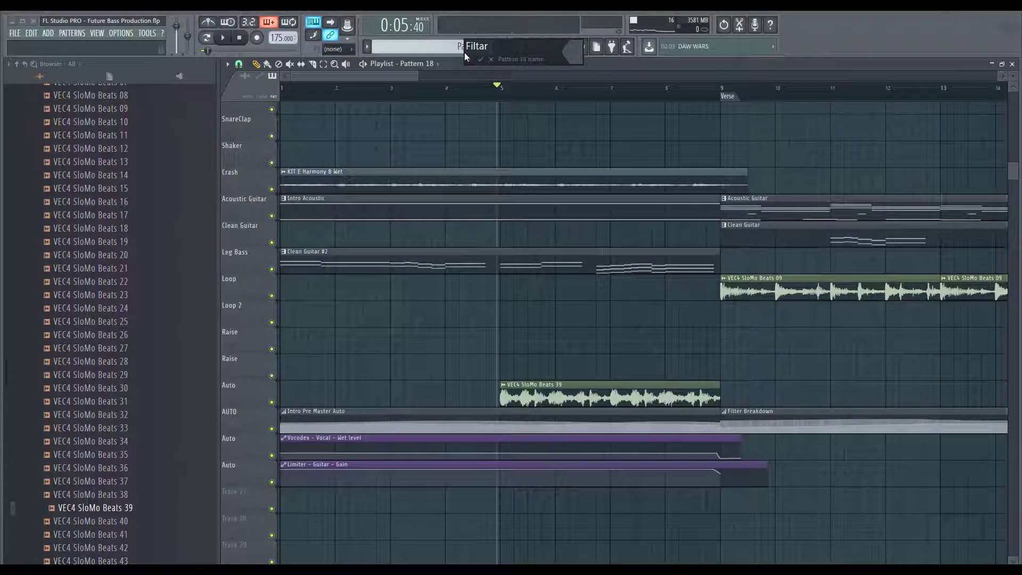
type("Intro Beats")
key("Return")
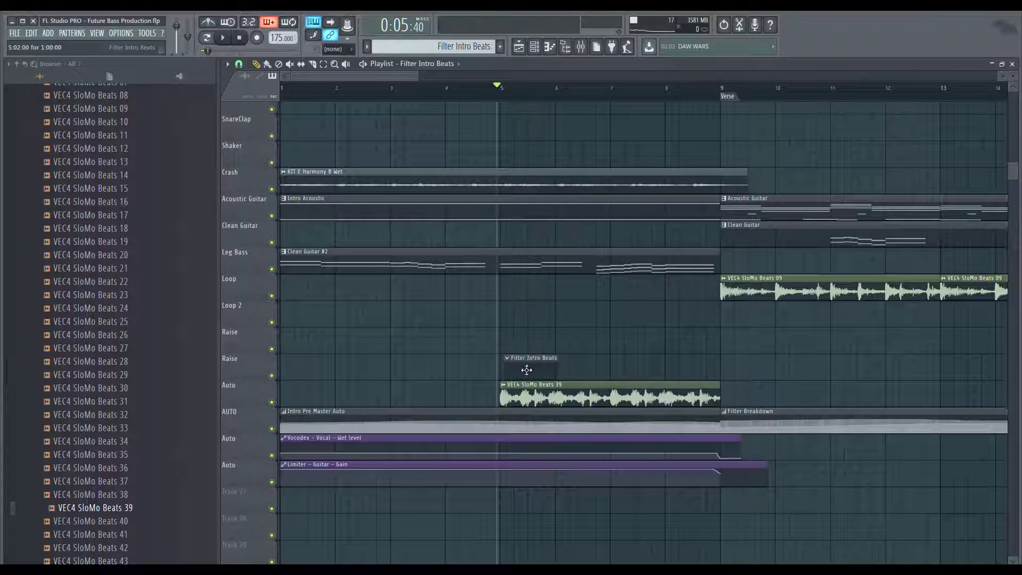
Place the Filter Intro Beats pattern above the VEC4 SloMo Beats 39 clip at bar 5 and extend it to bar 9
left_click_drag(527, 370, 523, 370)
left_click_drag(553, 371, 720, 367)
key("Page_Up")
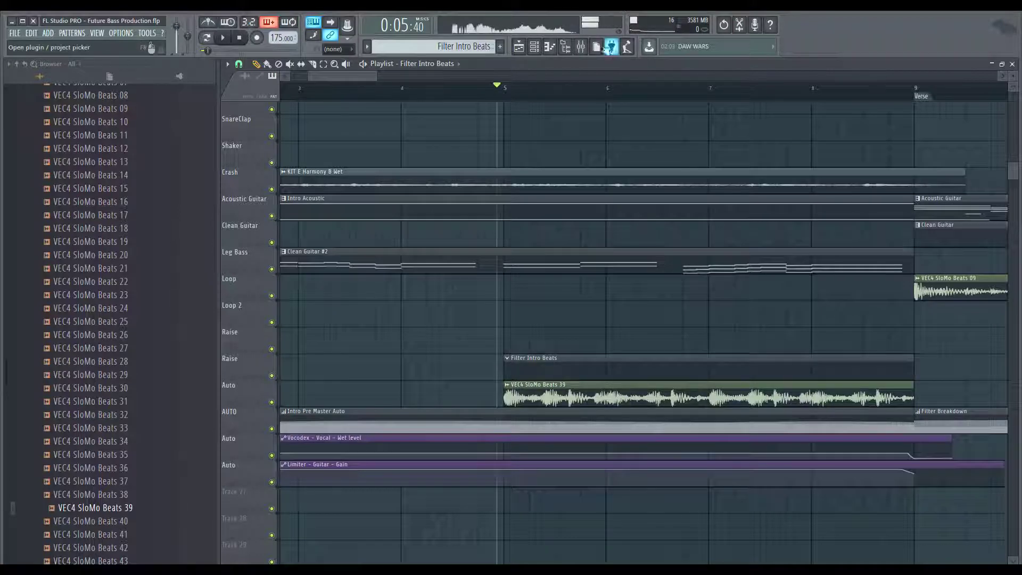
Play from bar 5 and audition X/Y modulation movements in the Intro Beats track's Fruity Love Philter
left_click(507, 92)
left_click(581, 47)
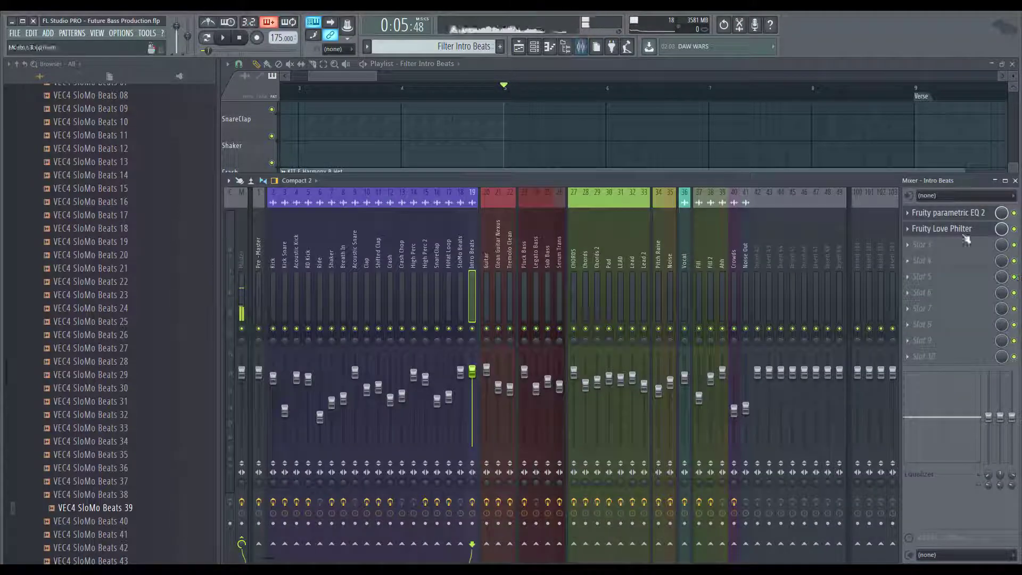
left_click(948, 213)
left_click_drag(490, 126, 650, 156)
left_click(711, 144)
left_click(962, 233)
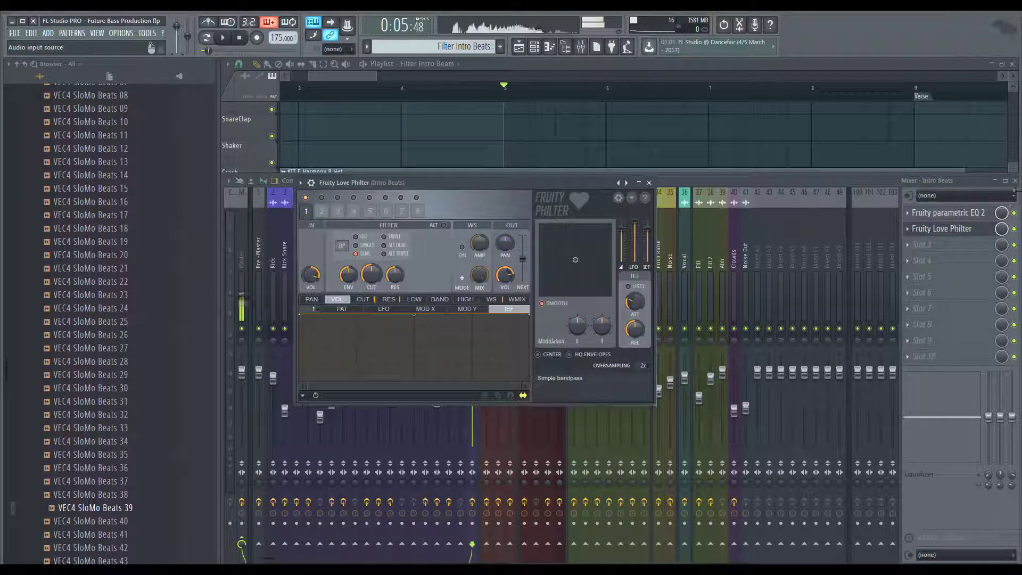
key("space")
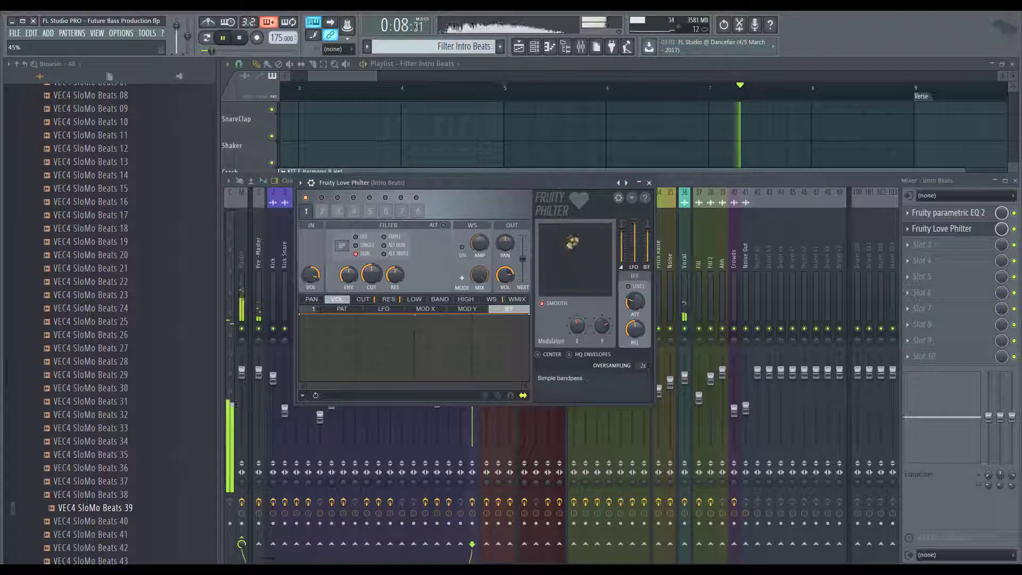
key("space")
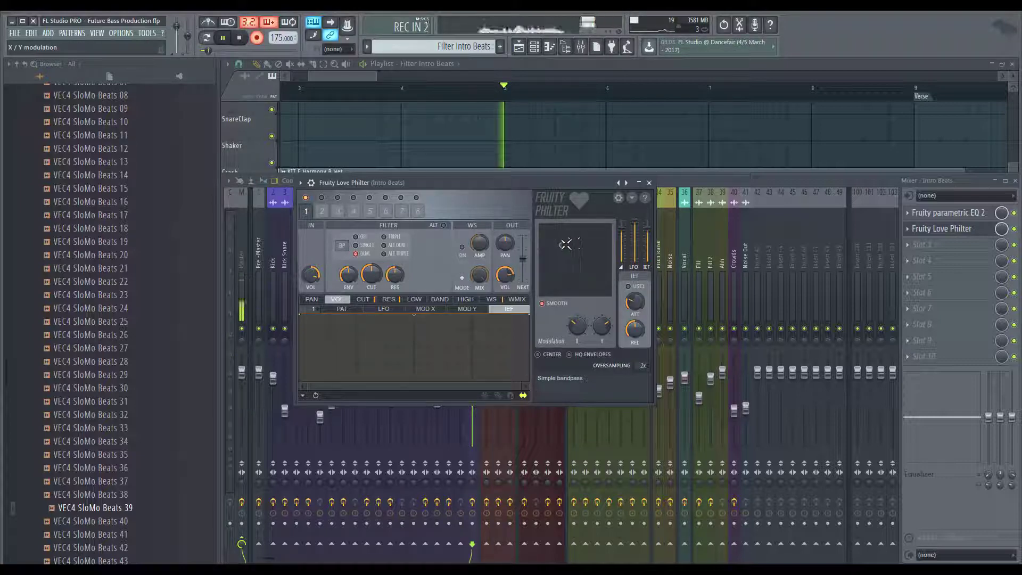
Try recording the Love Philter's X/Y modulation movement from bar 5, undoing each recorded take
mouse_move(565, 243)
left_mouse_down()
mouse_move(555, 276)
mouse_move(558, 246)
left_mouse_up()
key("space")
key("ctrl+z")
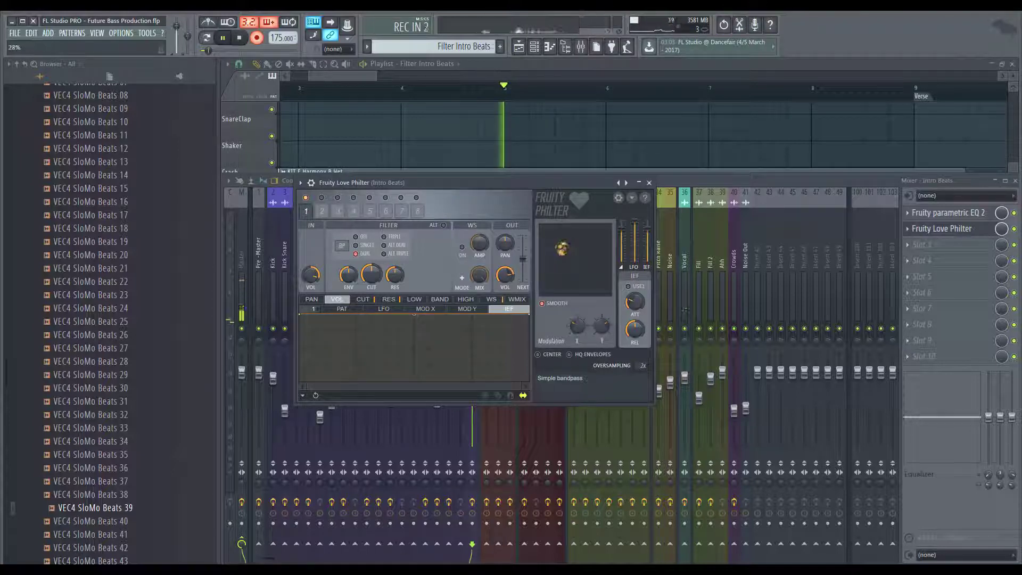
key("space")
key("ctrl+z")
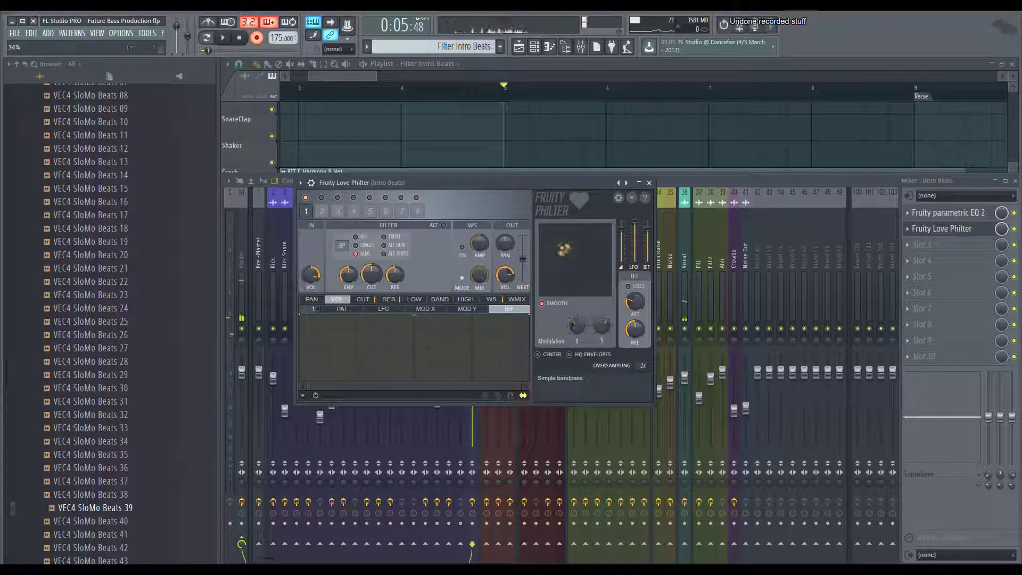
key("space")
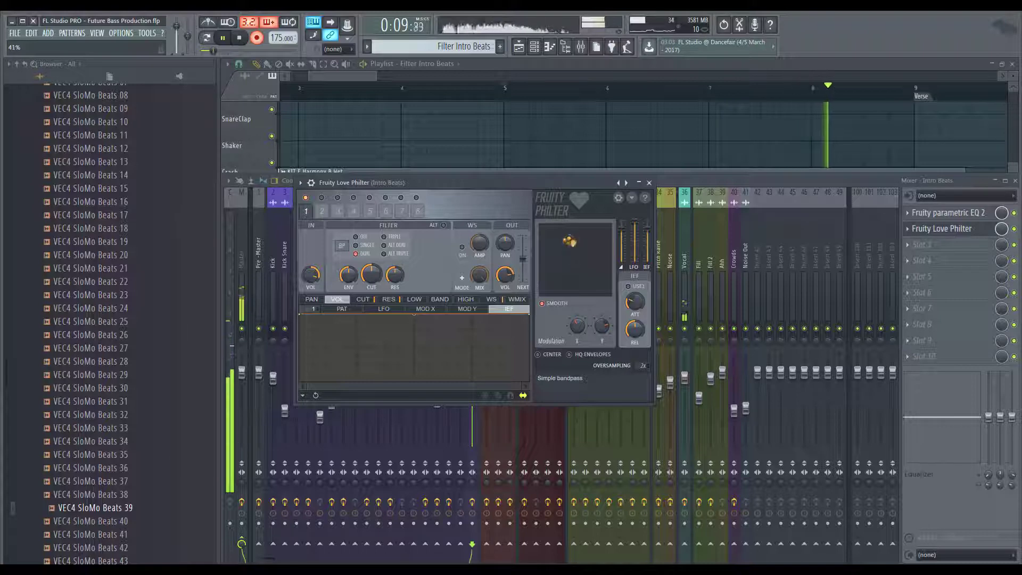
key("space")
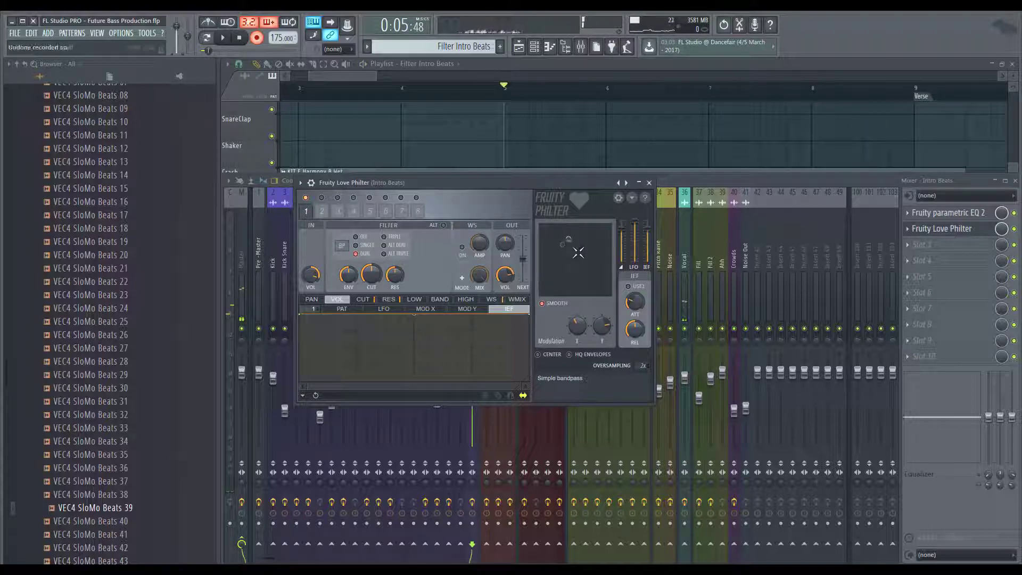
Record a fresh take of the Love Philter's X/Y modulation into the Filter Intro Beats pattern from bar 5
key("space")
left_click_drag(565, 244, 566, 242)
key("space")
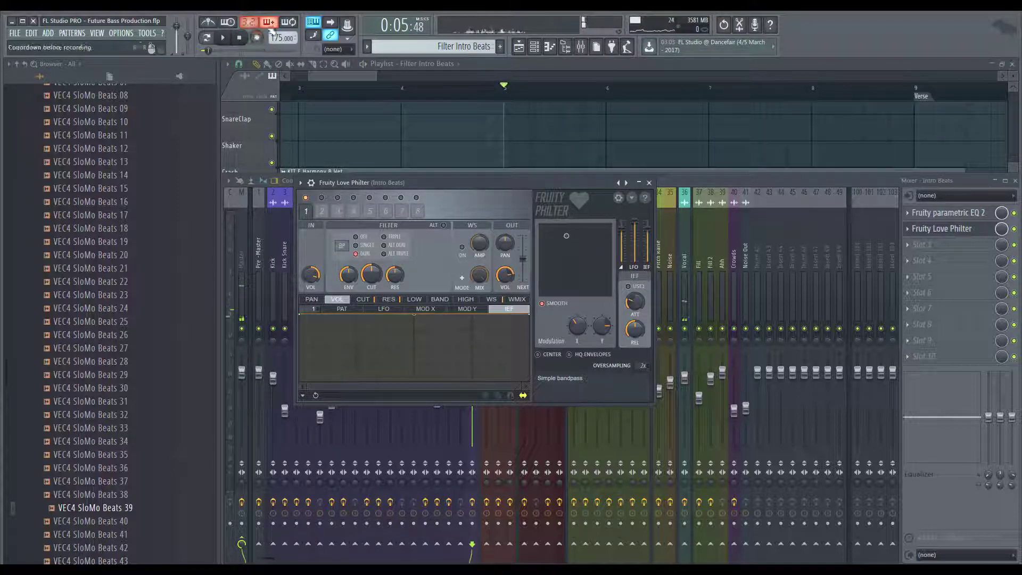
Play the intro back from bar 5 in the playlist to hear the recorded filter automation
key("F5")
key("space")
scroll(598, 351, "down", 3)
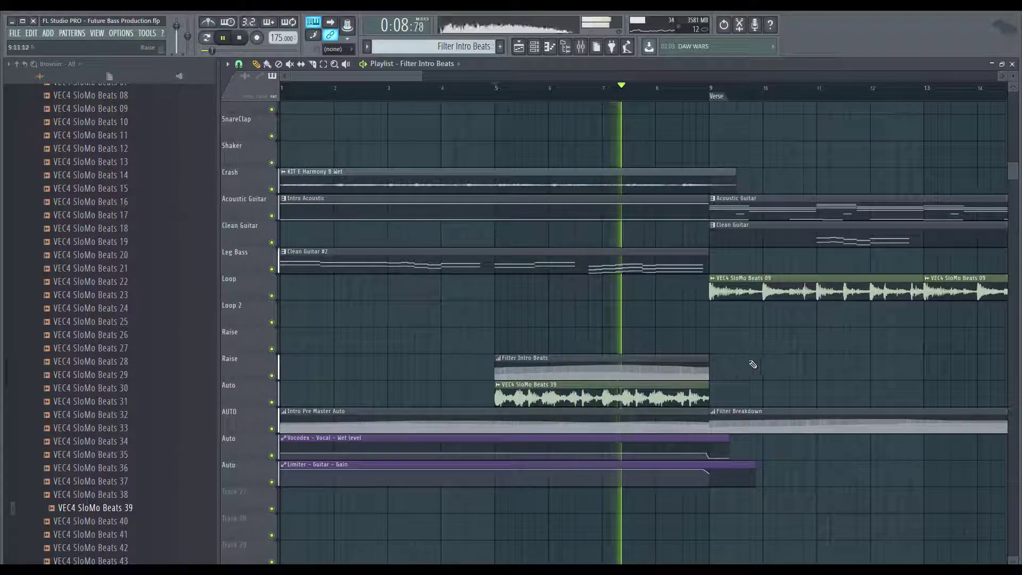
Go to the mixer track of the VEC4 SloMo Beats 39 clip and raise the low-cut frequency of its Parametric EQ 2
double_click(602, 399)
key("space")
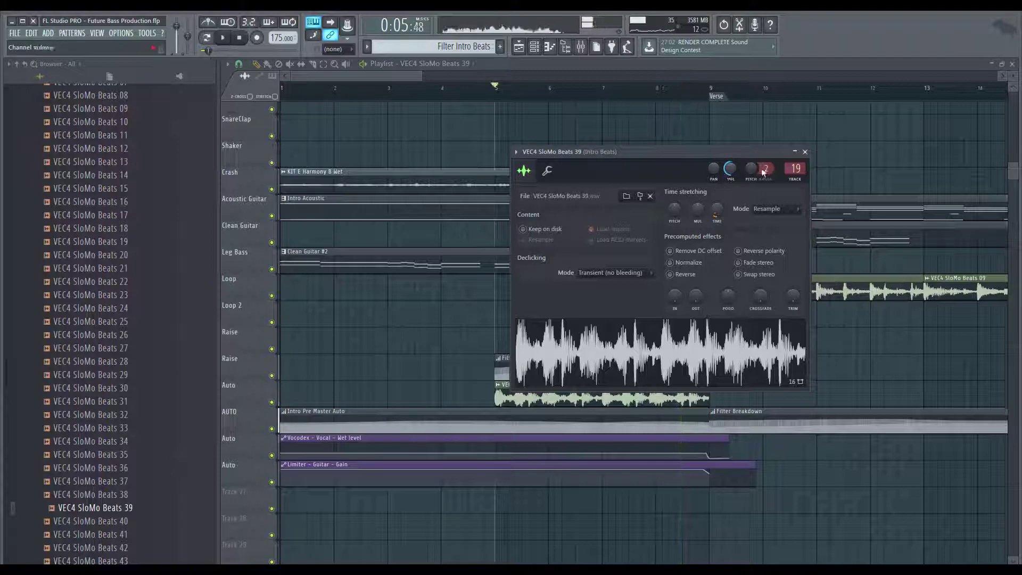
left_click(797, 166)
key("F9")
left_click(948, 213)
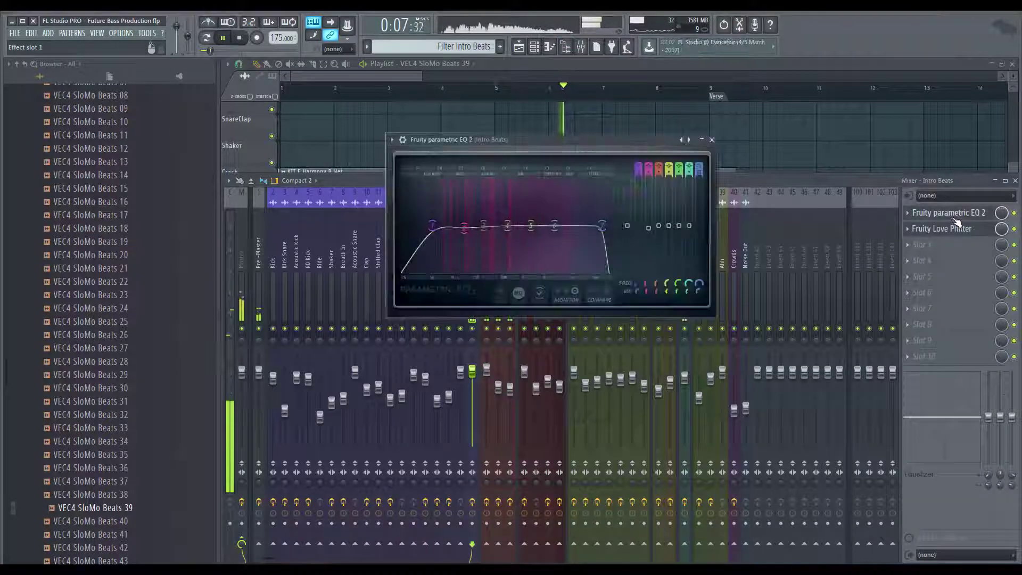
left_click_drag(432, 225, 445, 226)
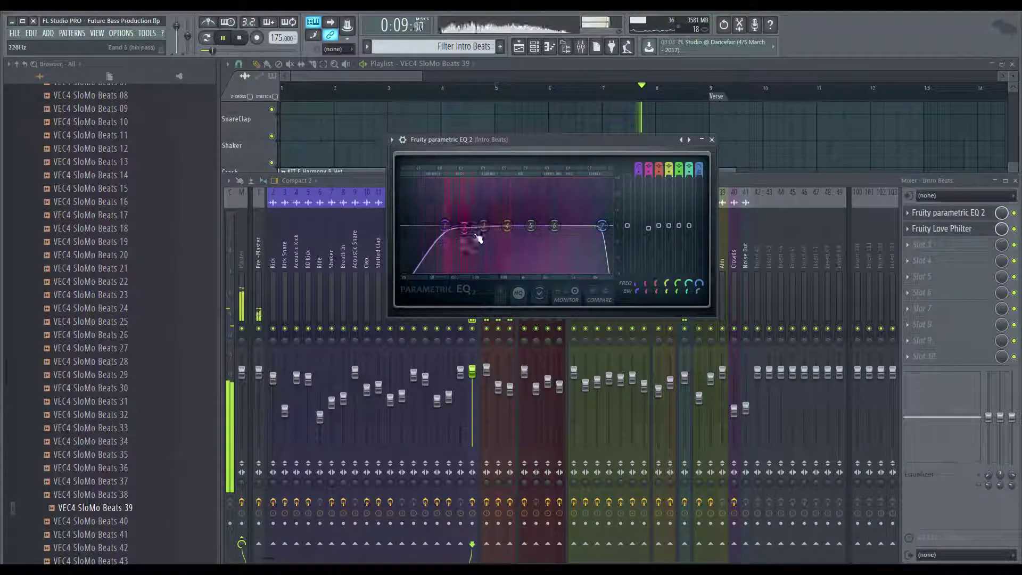
Reduce EQ bands 5 and 6 slightly, cut band 4 to about -3.9 dB at 974 Hz, and return to the playlist
left_click_drag(554, 226, 560, 226)
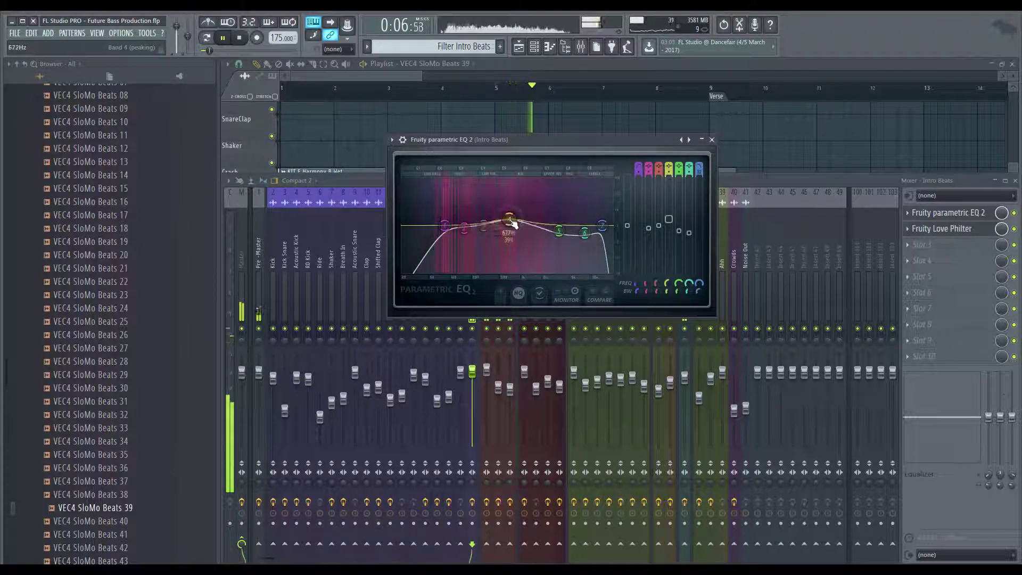
left_click_drag(479, 211, 521, 238)
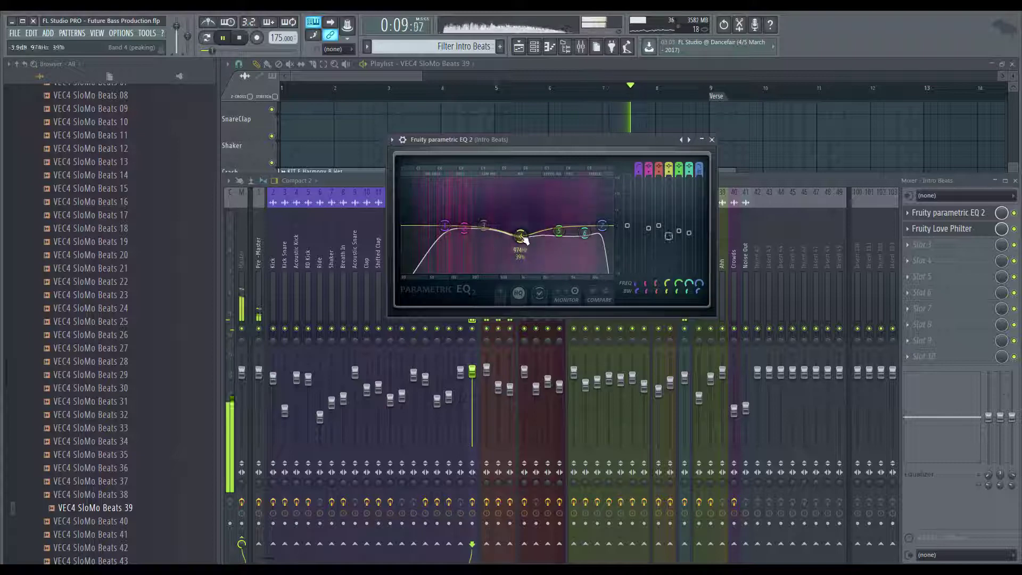
left_click(712, 139)
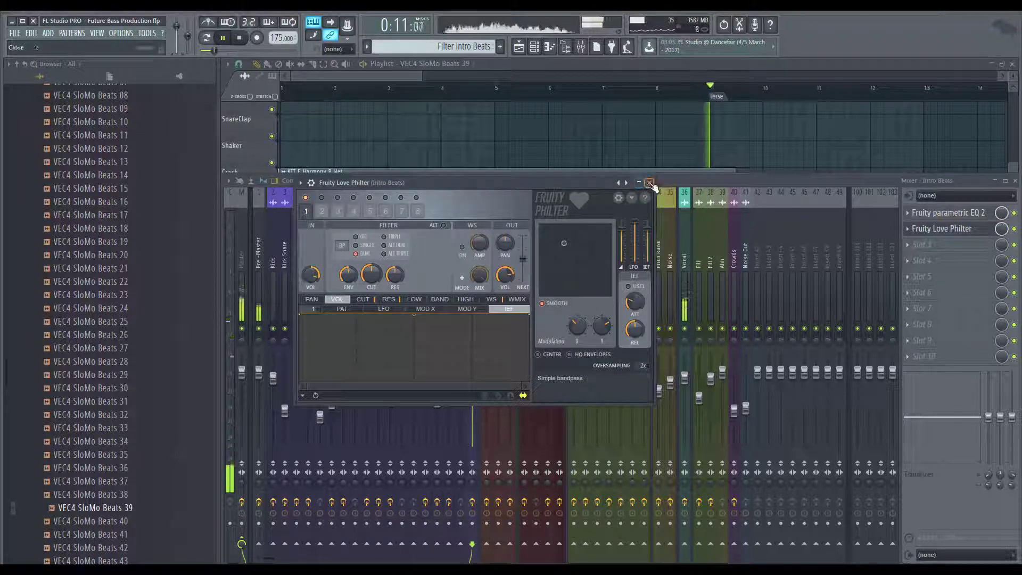
left_click(598, 137)
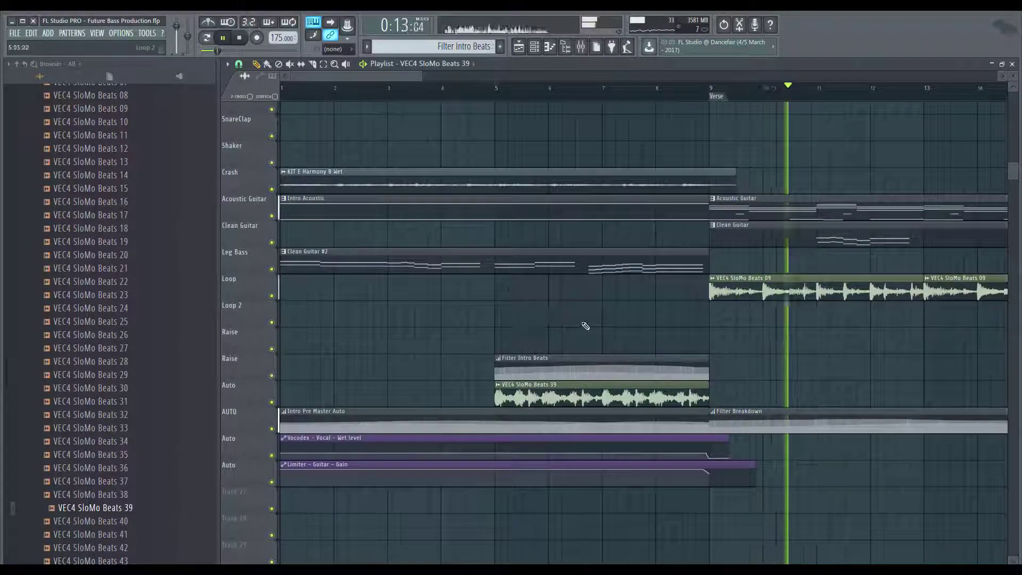
Check the sample settings of the KIT E Harmony B Wet clip, close them and stop playback
scroll(585, 333, "down", 1)
double_click(497, 172)
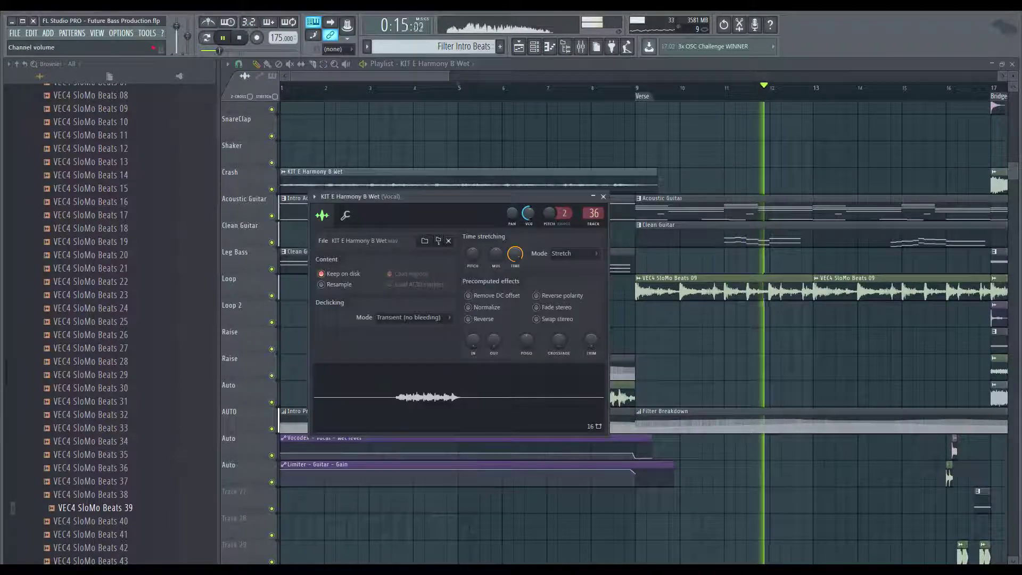
left_click(599, 196)
key("space")
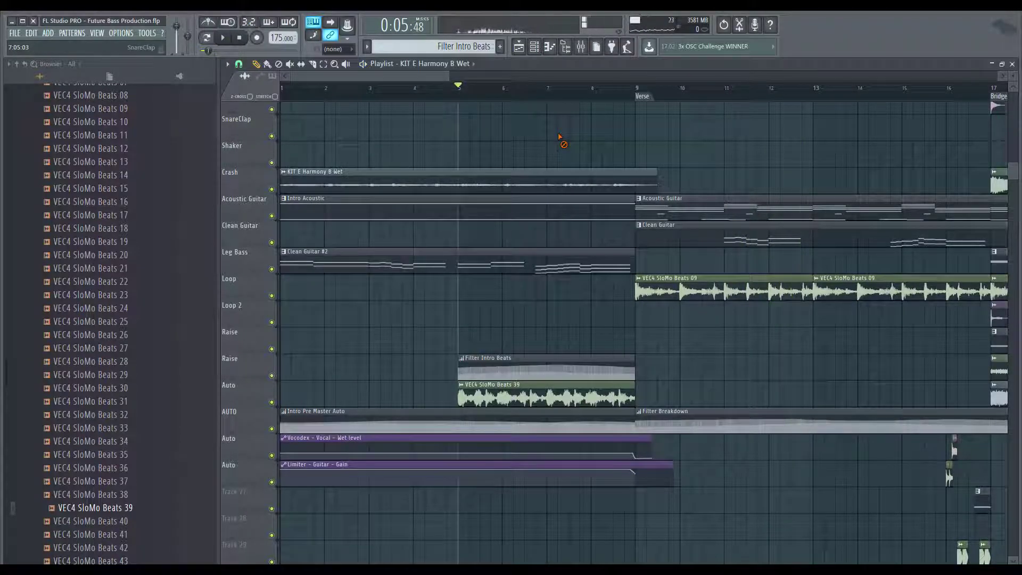
Raise band 6 slightly in the Intro Beats track's Parametric EQ 2 during playback and play the intro on in the playlist
key("space")
key("F9")
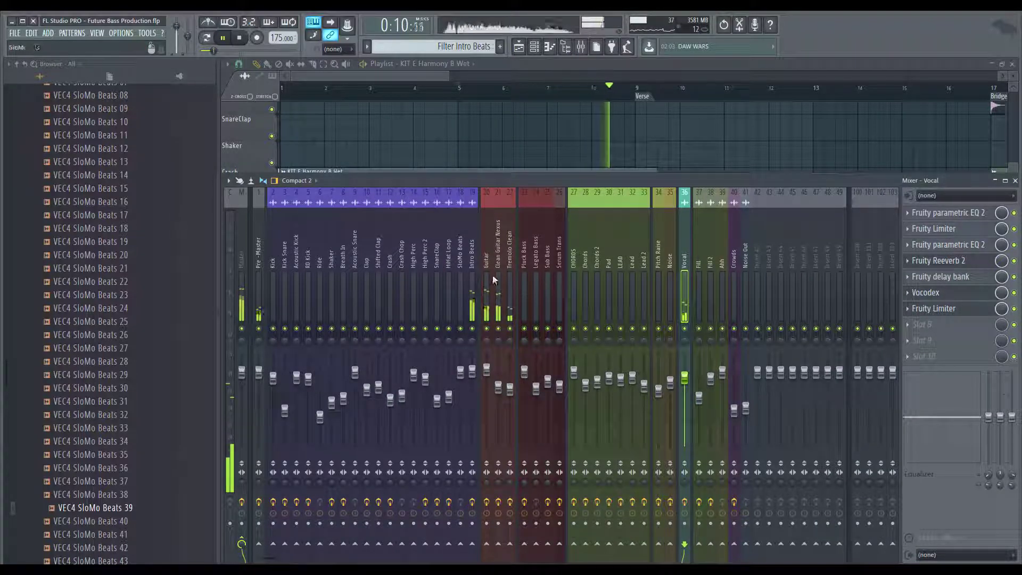
left_click(473, 276)
key("space")
key("space")
left_click(974, 213)
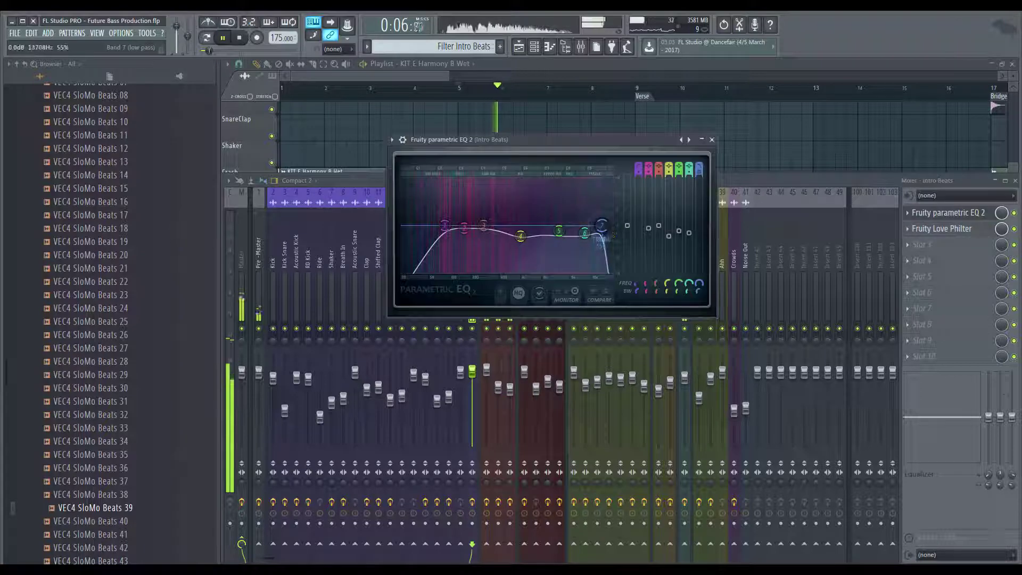
mouse_move(586, 225)
left_mouse_down()
mouse_move(587, 201)
mouse_move(585, 219)
left_mouse_up()
left_click(712, 140)
key("F9")
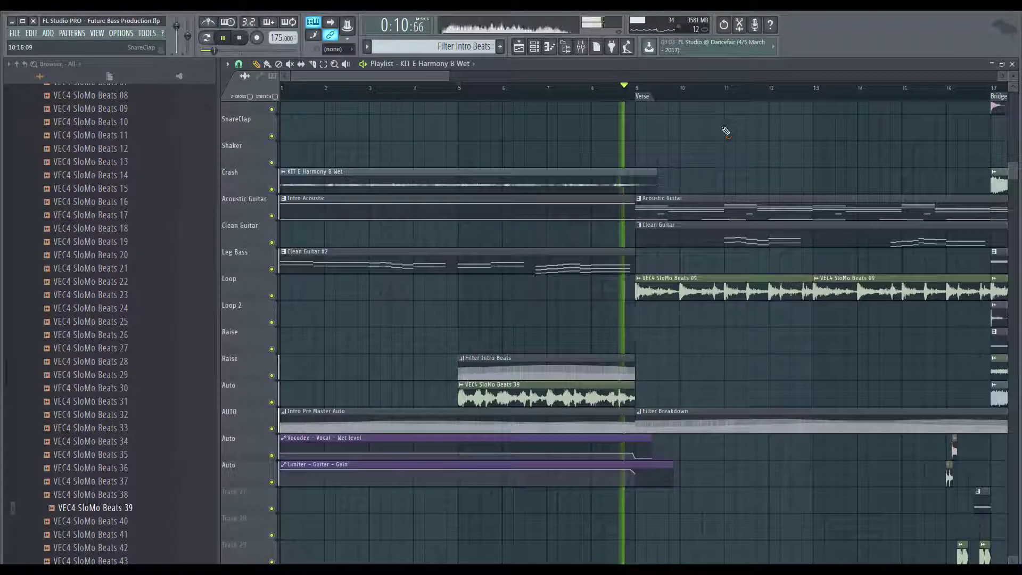
key("space")
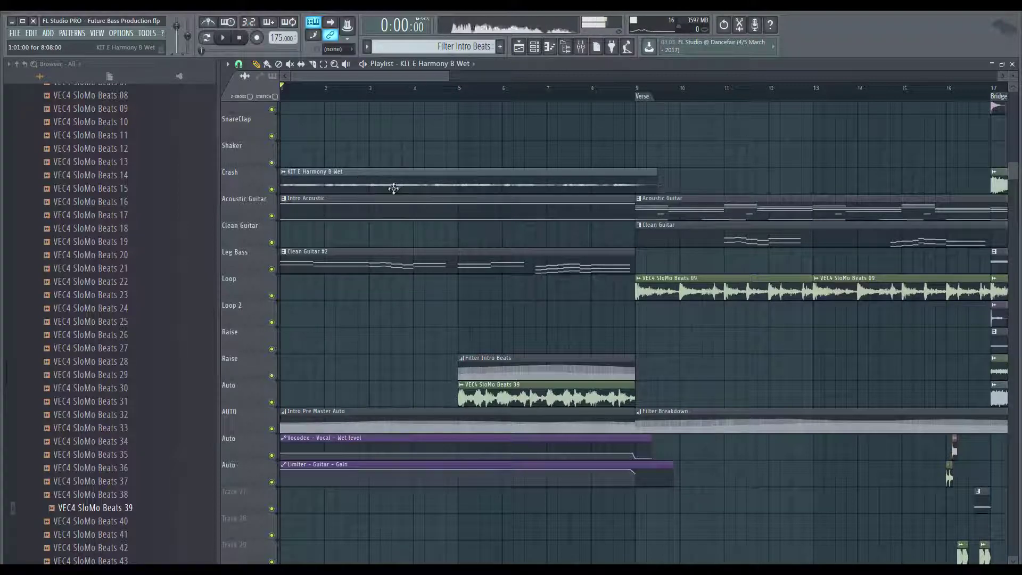
Collapse the open VEC4 sample folders and browse to VEE3 Noise & Sweep under VEE3 Effects in Vengeance Electro Essentials Vol.3
scroll(121, 319, "up", 6)
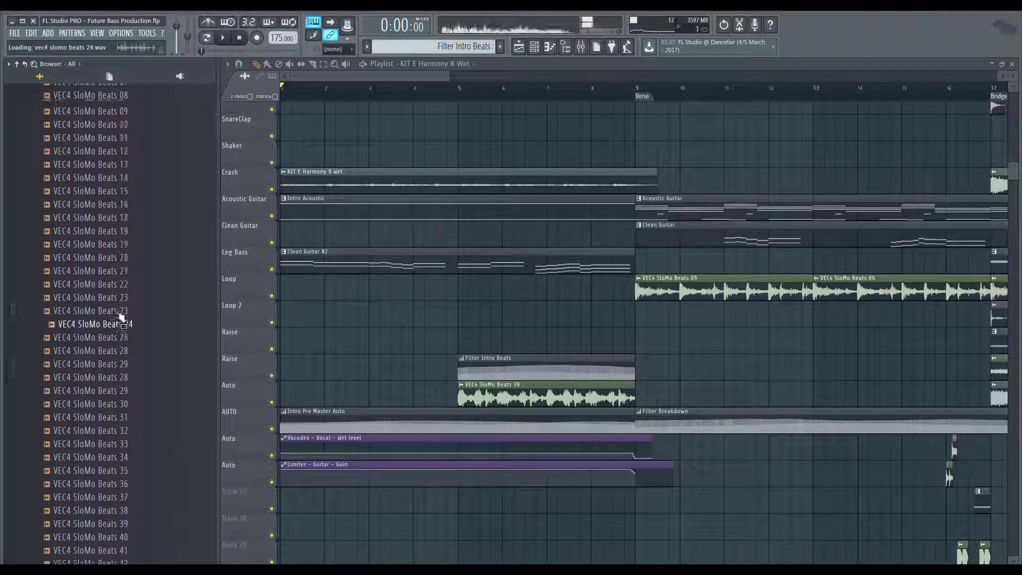
left_click(120, 230)
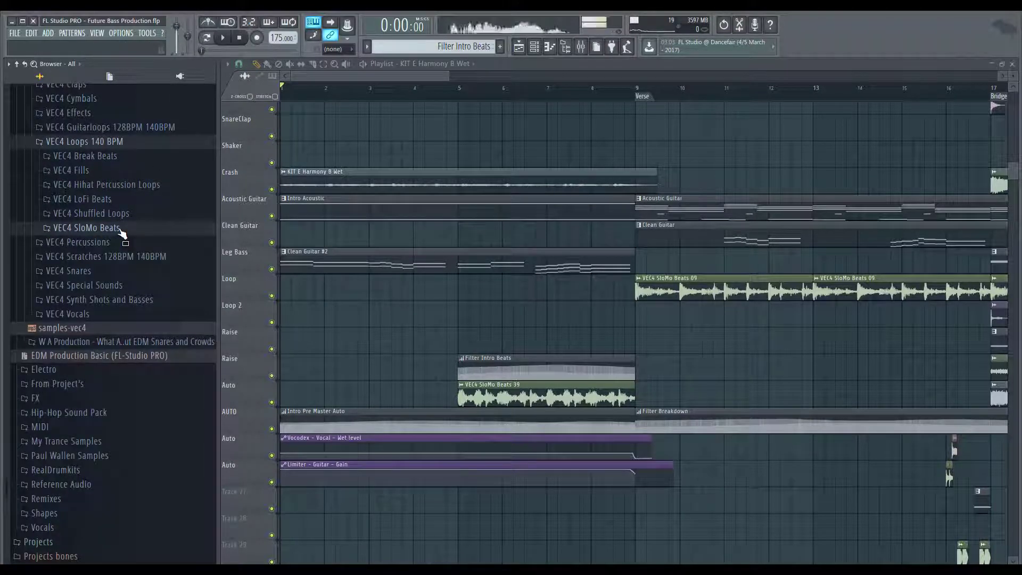
scroll(122, 235, "up", 2)
left_click(116, 221)
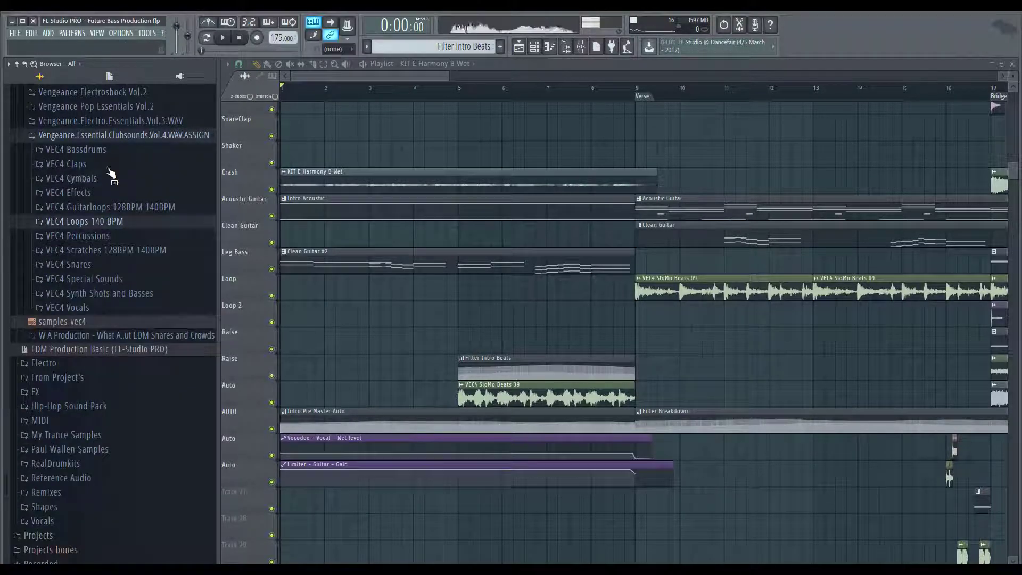
left_click(121, 136)
scroll(132, 306, "up", 4)
left_click(137, 311)
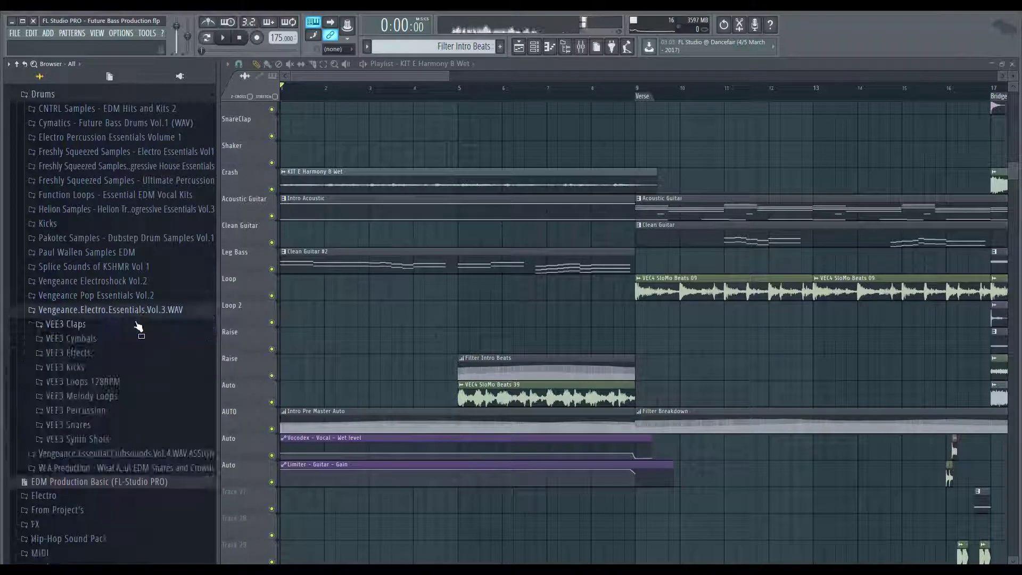
left_click(106, 356)
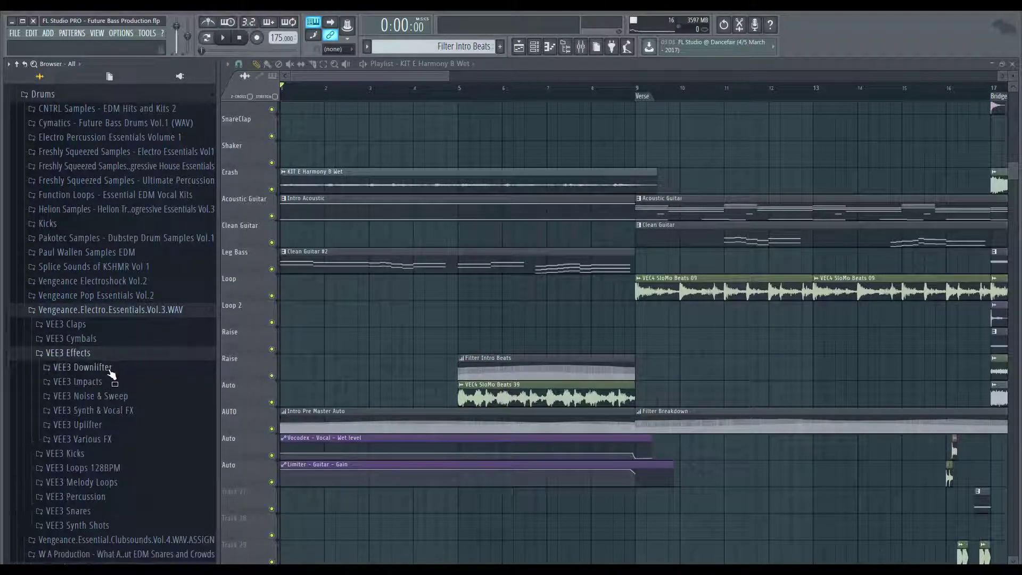
left_click(124, 397)
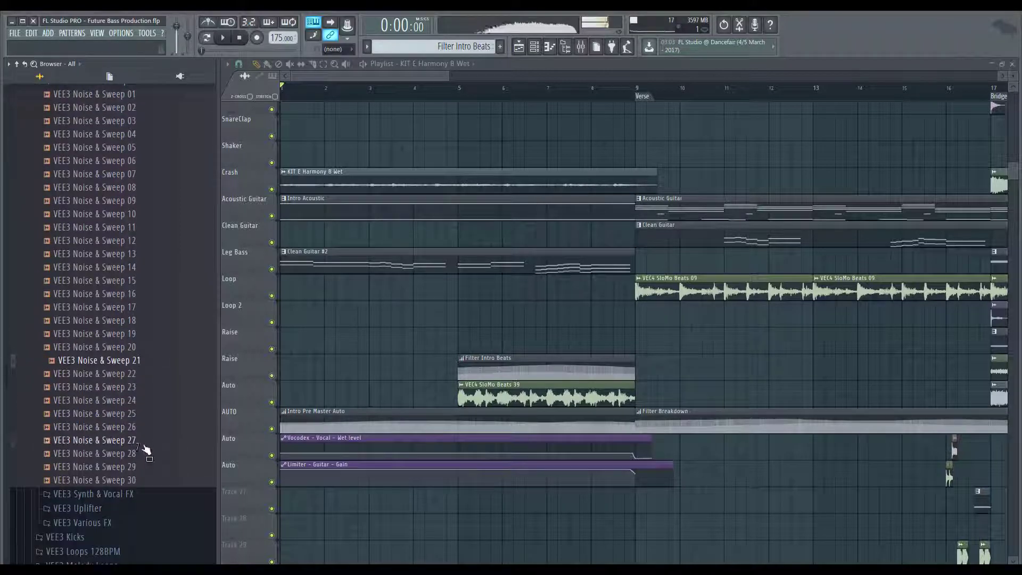
Place VEE3 Noise & Sweep 28 at bar 1 on the empty track below the Auto tracks and time-stretch it to 5:00:00
scroll(141, 442, "down", 2)
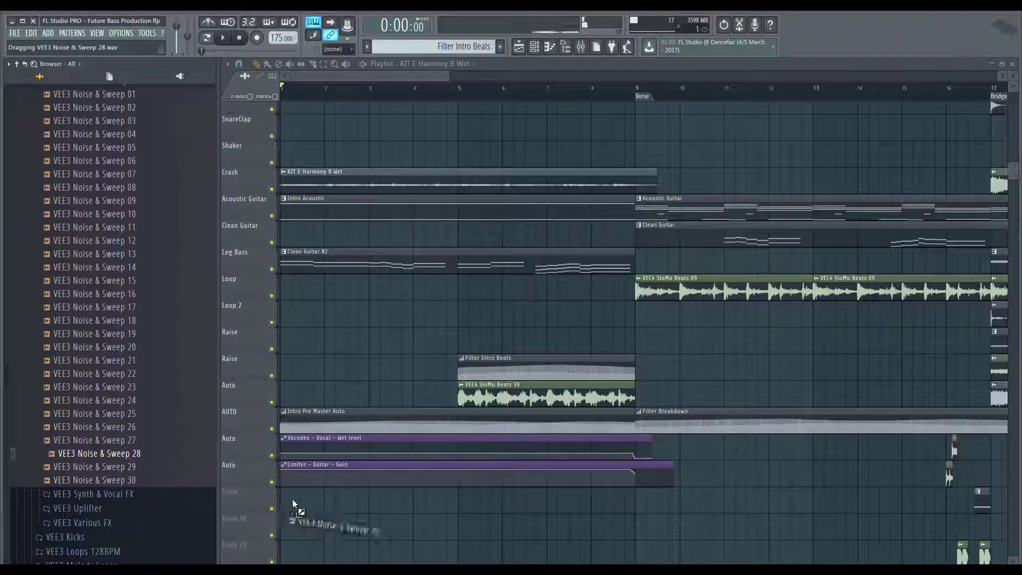
left_click_drag(293, 503, 290, 504)
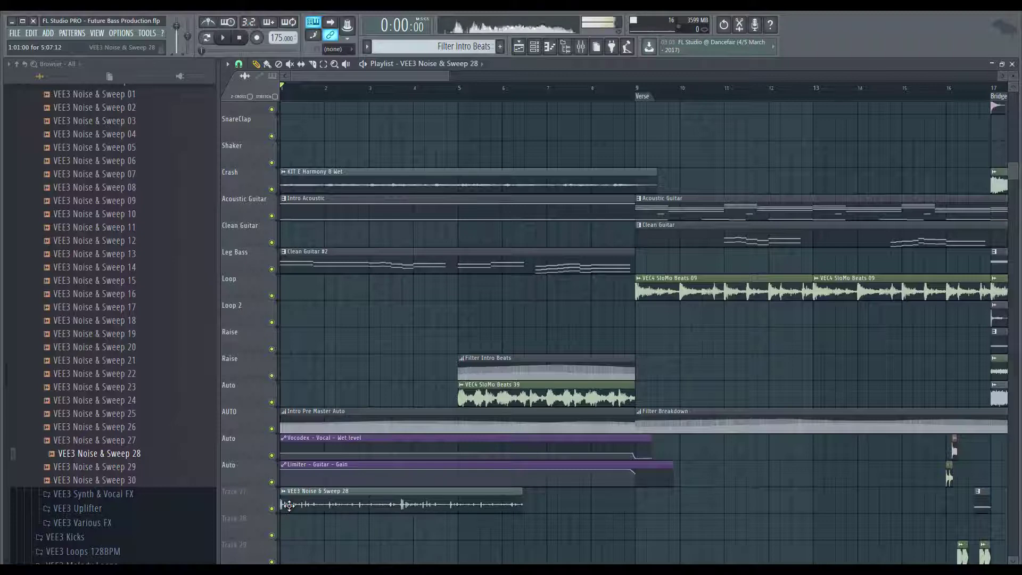
double_click(483, 504)
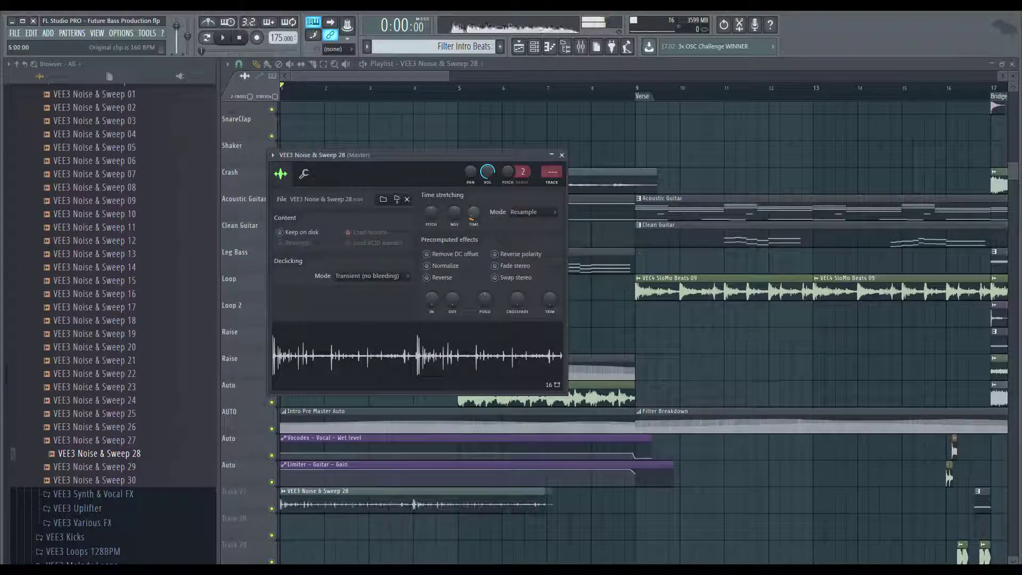
mouse_move(473, 213)
left_mouse_down()
mouse_move(472, 458)
mouse_move(473, 433)
left_mouse_up()
Duplicate the VEE3 Noise & Sweep 28 clip after the original and trim the copy to run from bar 6 to bar 9
mouse_move(416, 499)
left_mouse_down("shift")
mouse_move(654, 499)
mouse_move(643, 496)
mouse_move(648, 505)
left_mouse_up("shift")
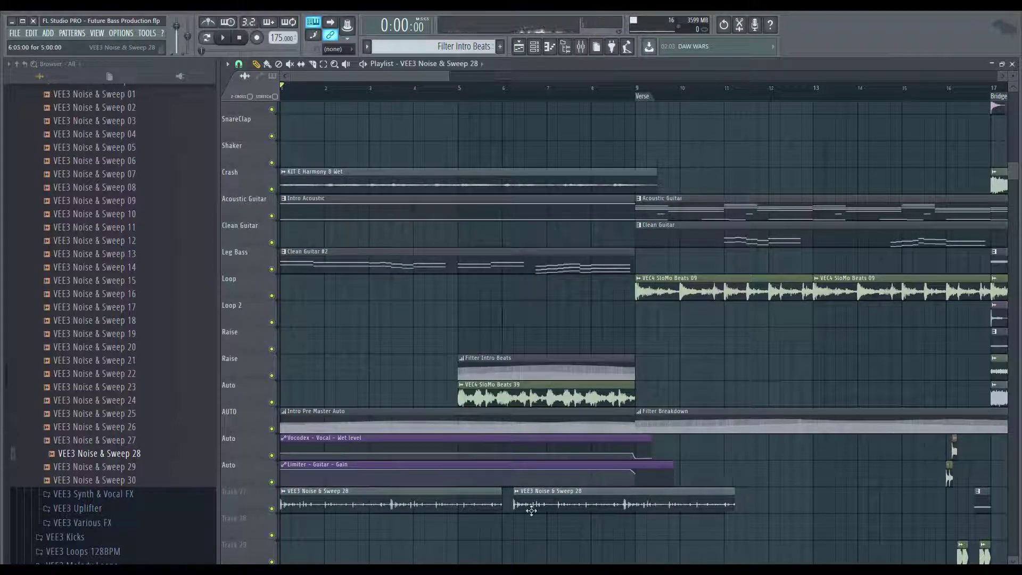
left_click_drag(513, 506, 535, 504)
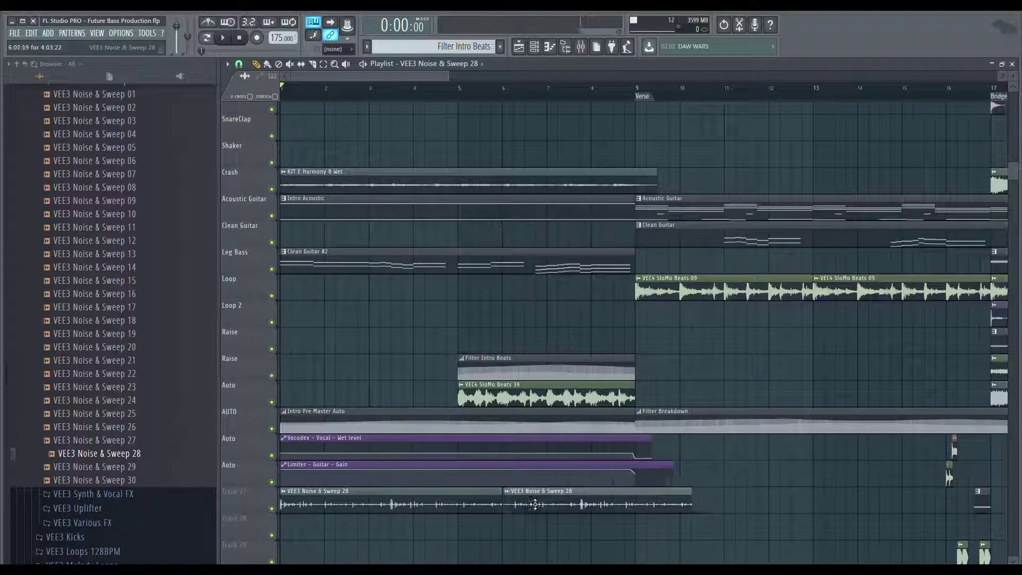
left_click_drag(687, 506, 635, 506)
scroll(638, 529, "up", 4)
Rename the VEE3 Noise & Sweep 28 channel to Vinyl
double_click(536, 503)
key("F2")
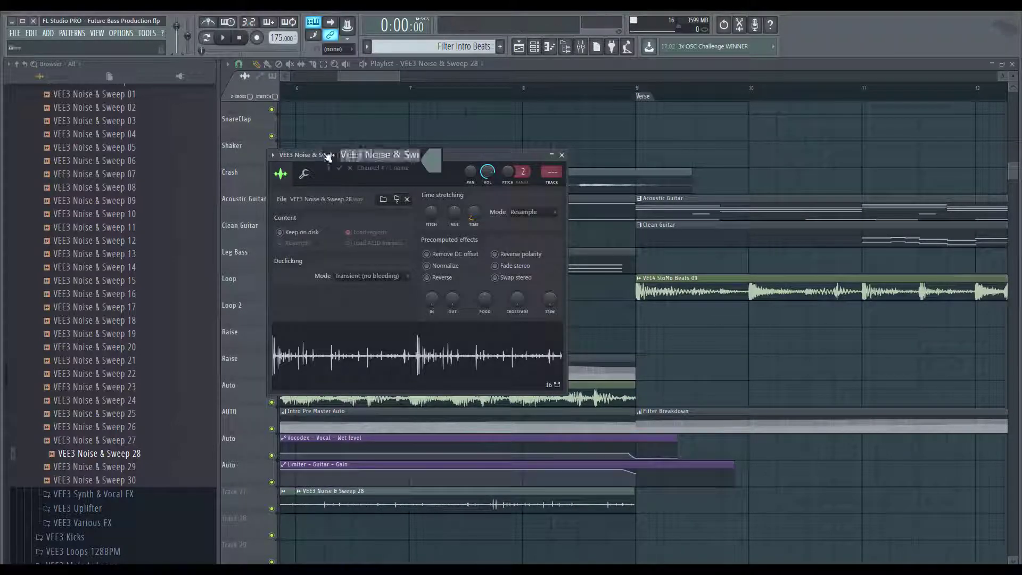
type("Vinyl")
key("Return")
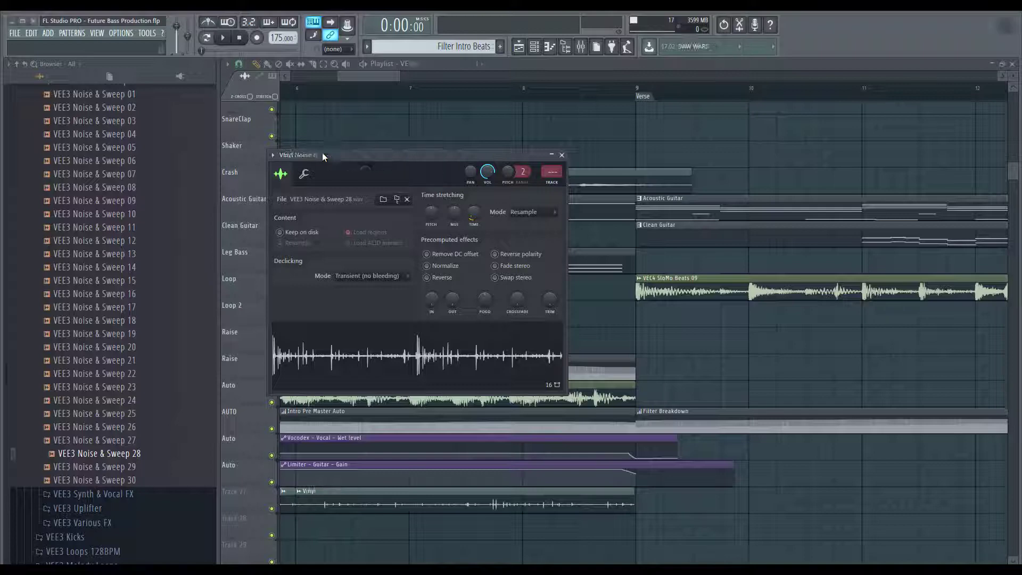
Link the Vinyl channel to mixer track 42 and return to the intro in the playlist
key("F9")
right_click(755, 274)
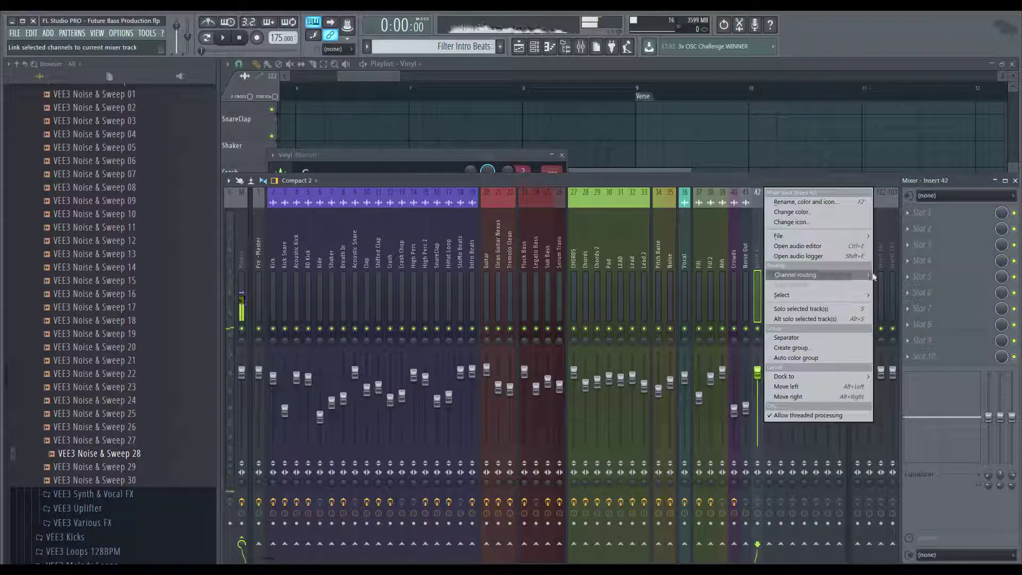
mouse_move(830, 275)
left_click(894, 276)
key("F5")
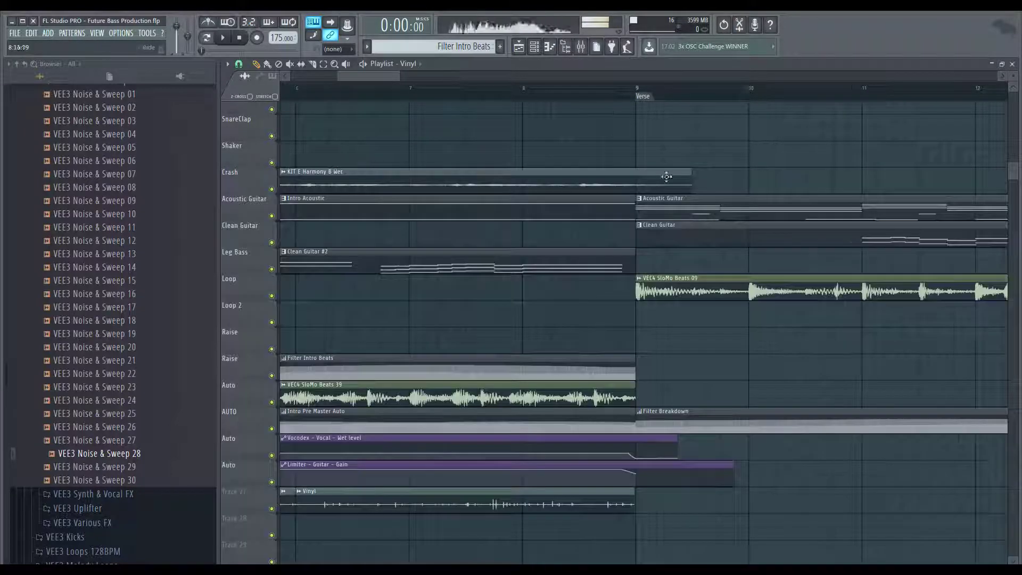
scroll(661, 224, "down", 3)
scroll(353, 105, "left", 2)
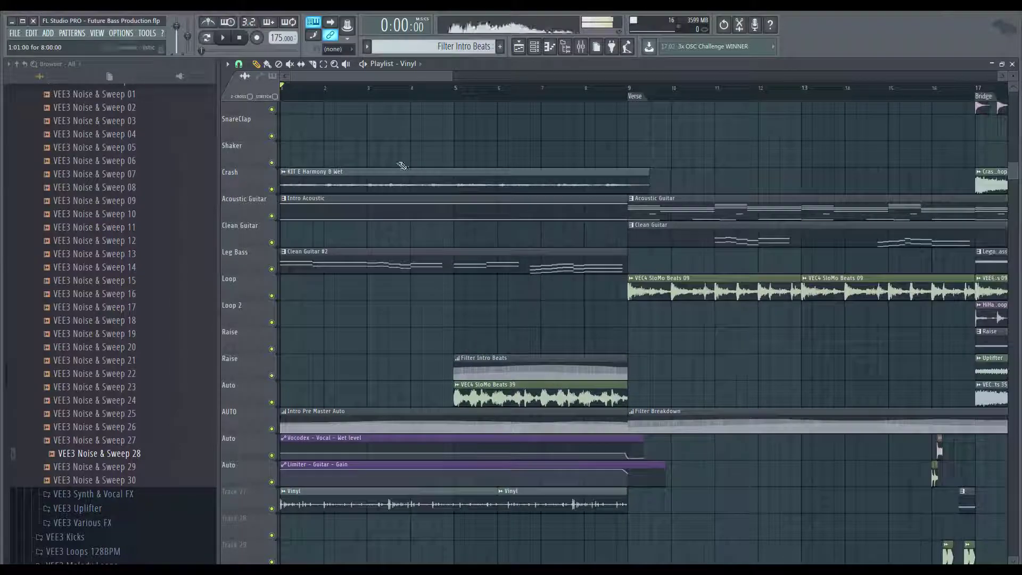
Add Fruity Parametric EQ 2 to the Vinyl mixer track and load a preset with low and high cuts
left_click(580, 46)
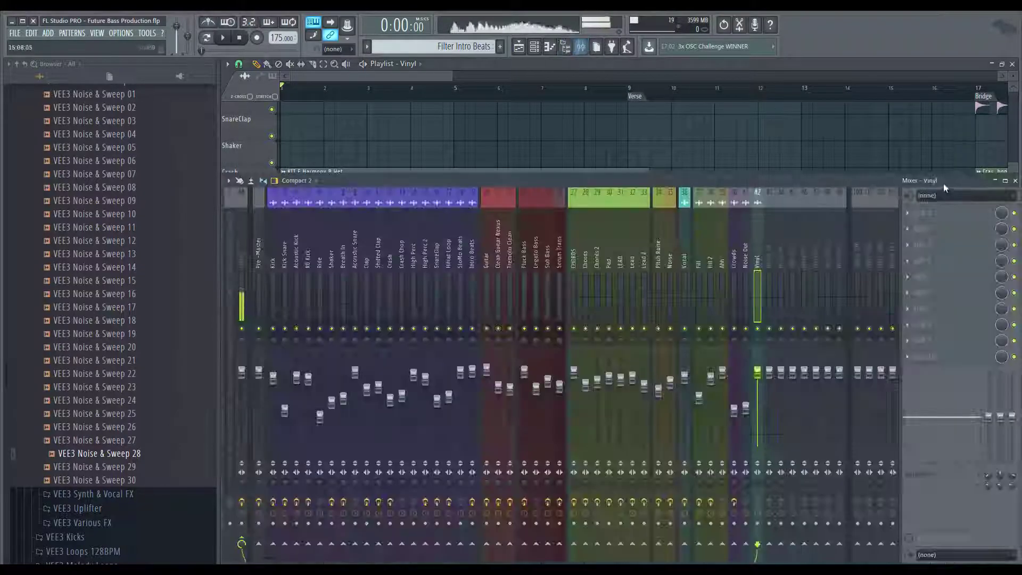
left_click(938, 222)
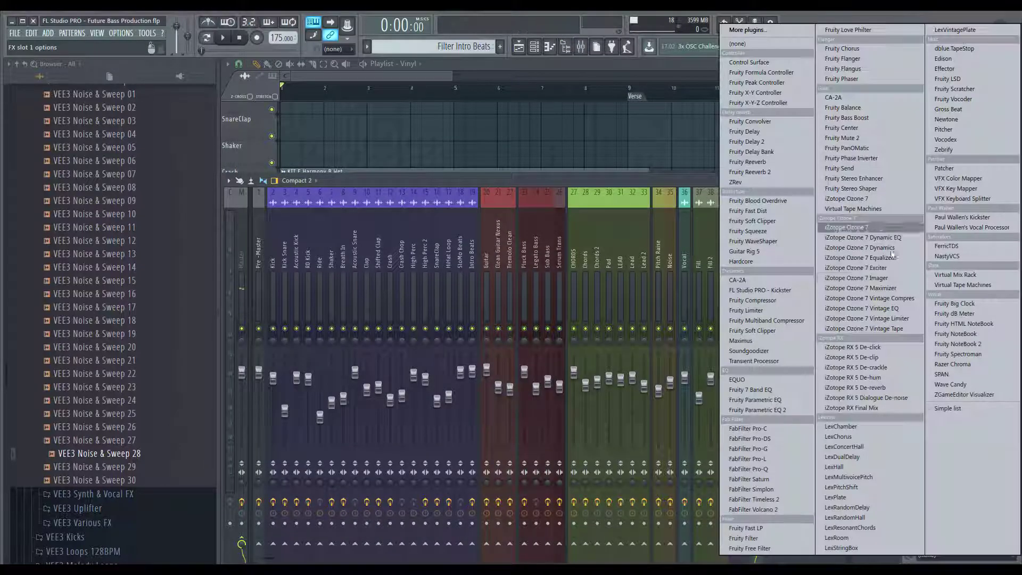
left_click(756, 410)
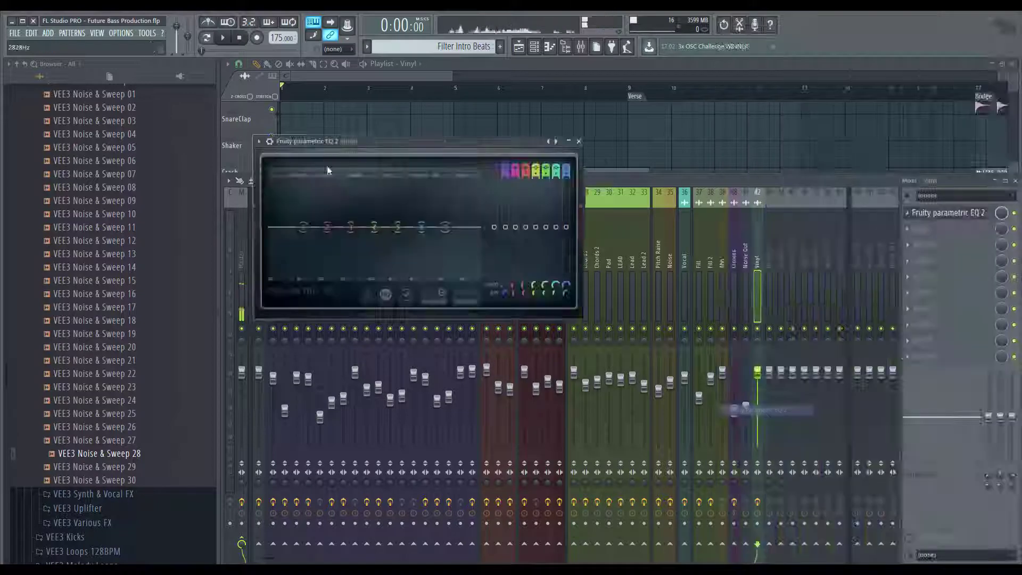
right_click(557, 141)
left_click(616, 180)
Set the Vinyl EQ's band 7 order to 2, lower its cutoff and raise the band 1 low cut during playback
right_click(470, 228)
mouse_move(491, 265)
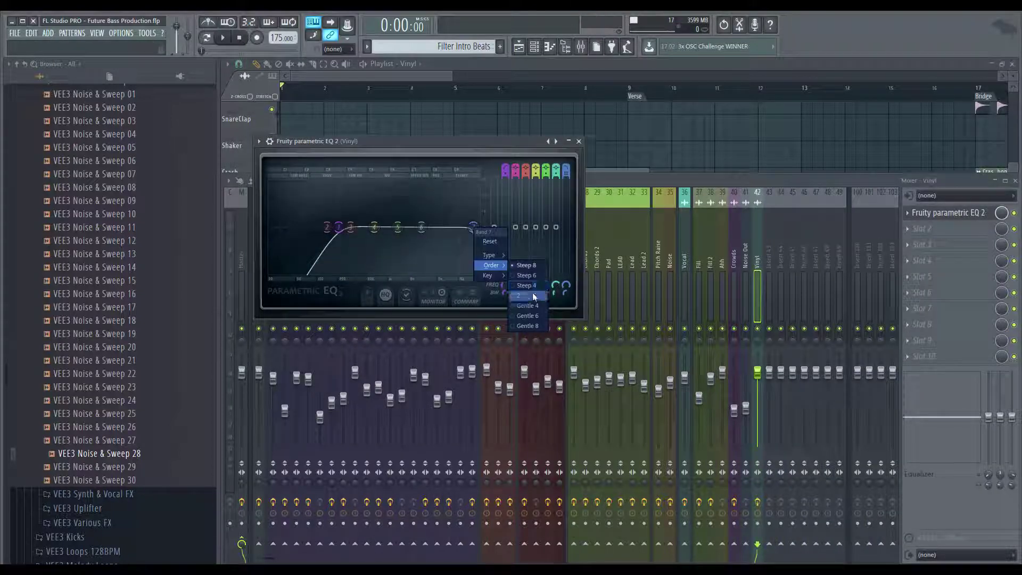
left_click(533, 293)
key("space")
left_click_drag(470, 227, 445, 227)
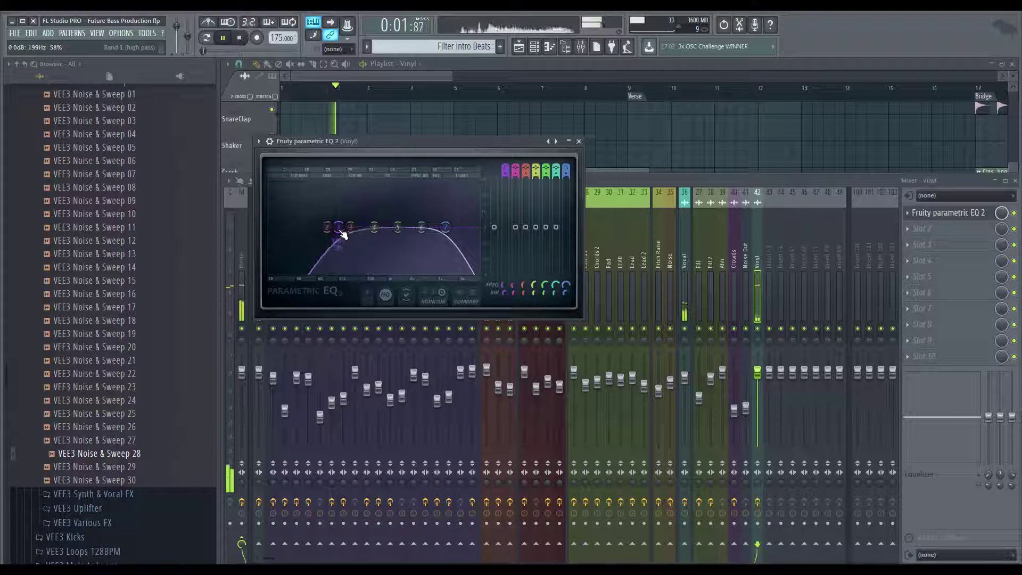
left_click_drag(339, 227, 363, 228)
left_click_drag(445, 227, 440, 227)
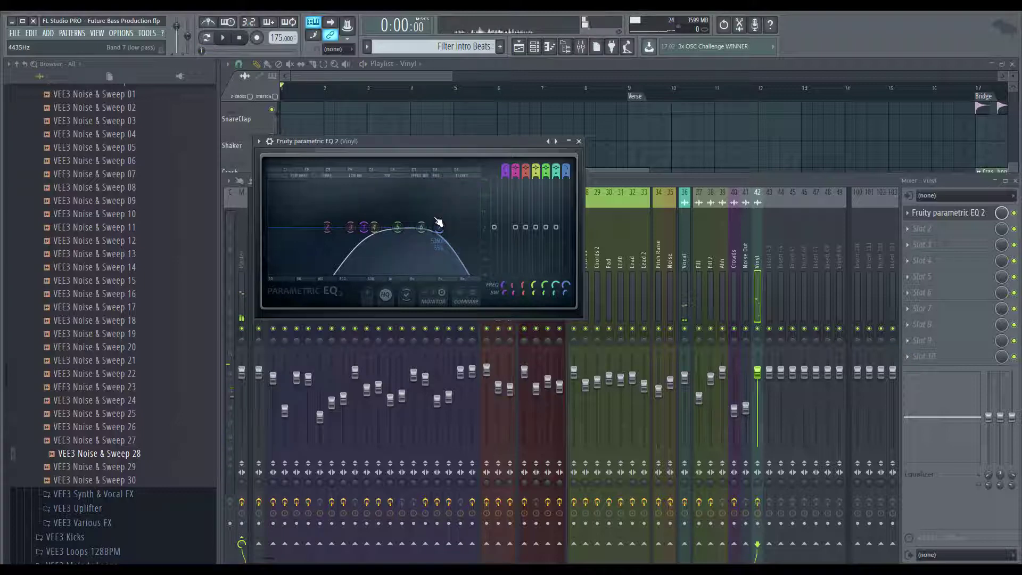
Boost the Vinyl EQ's band 5 by about 4.6 dB at 1498 Hz and raise band 7's cutoff slightly during playback
key("space")
left_click_drag(398, 227, 359, 228)
left_click_drag(439, 227, 455, 229)
left_click_drag(385, 207, 401, 222)
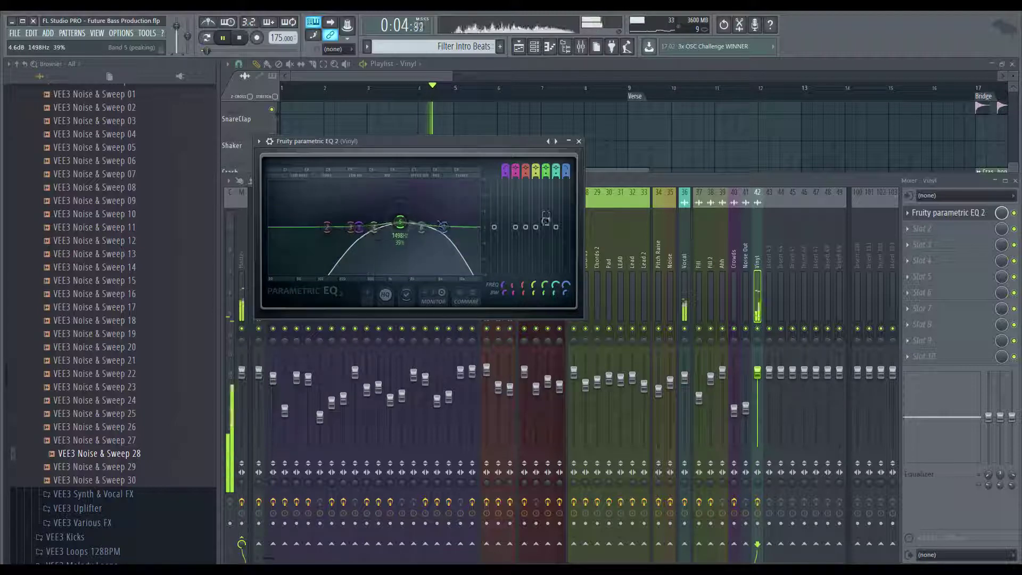
left_click(580, 141)
key("space")
Lower the Vinyl track's volume and add a separator before the Crowds mixer track
left_click_drag(758, 372, 759, 382)
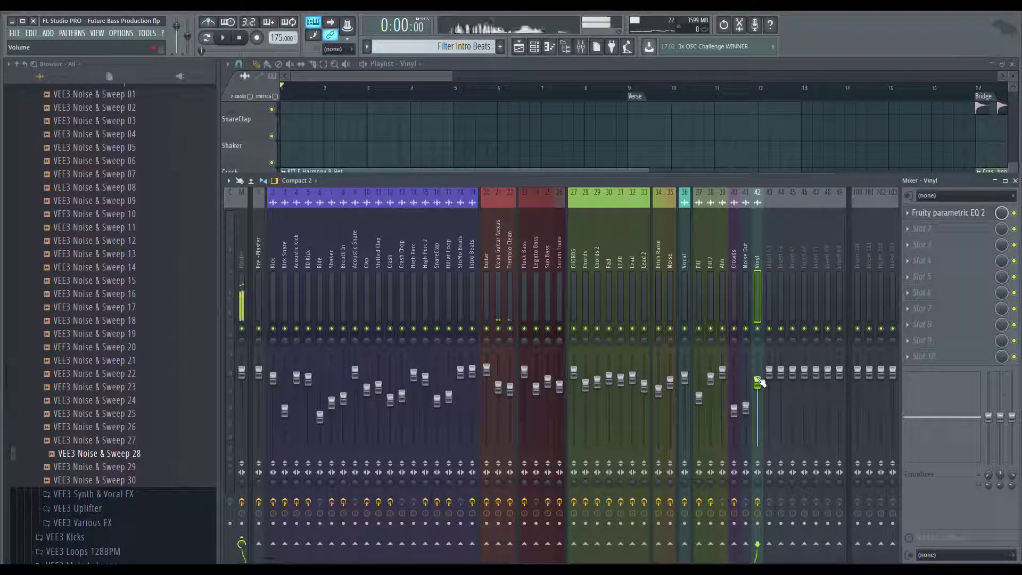
right_click(739, 268)
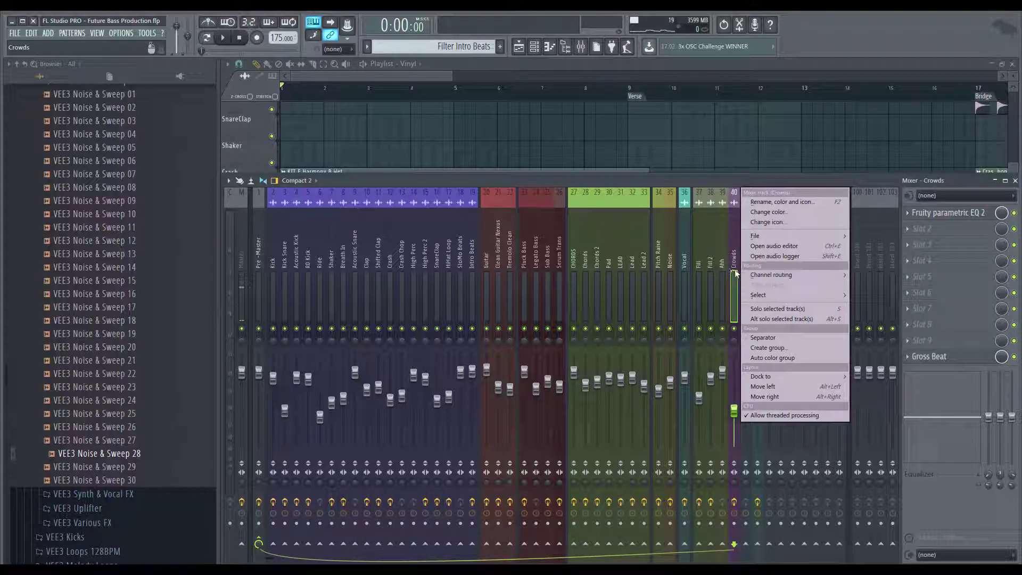
left_click(772, 339)
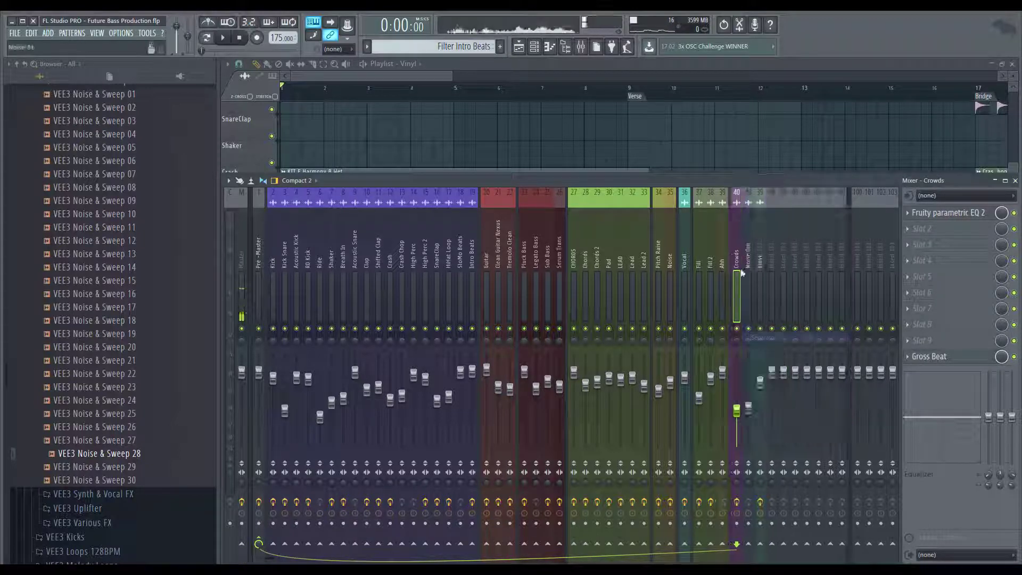
Set the Vinyl track's volume to about 91% (-2.1 dB) while playing the intro, and return to the playlist
key("space")
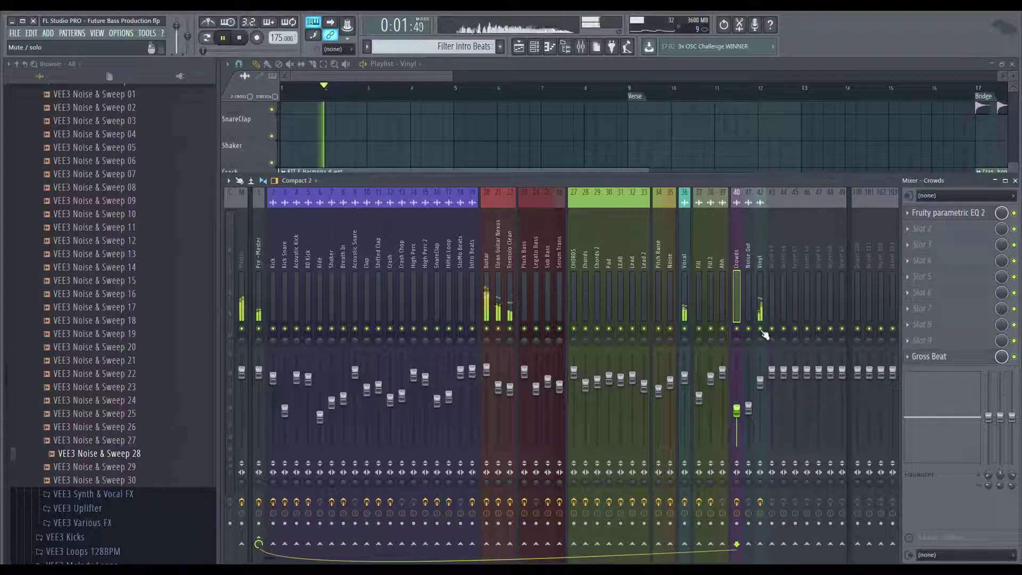
left_click(762, 379)
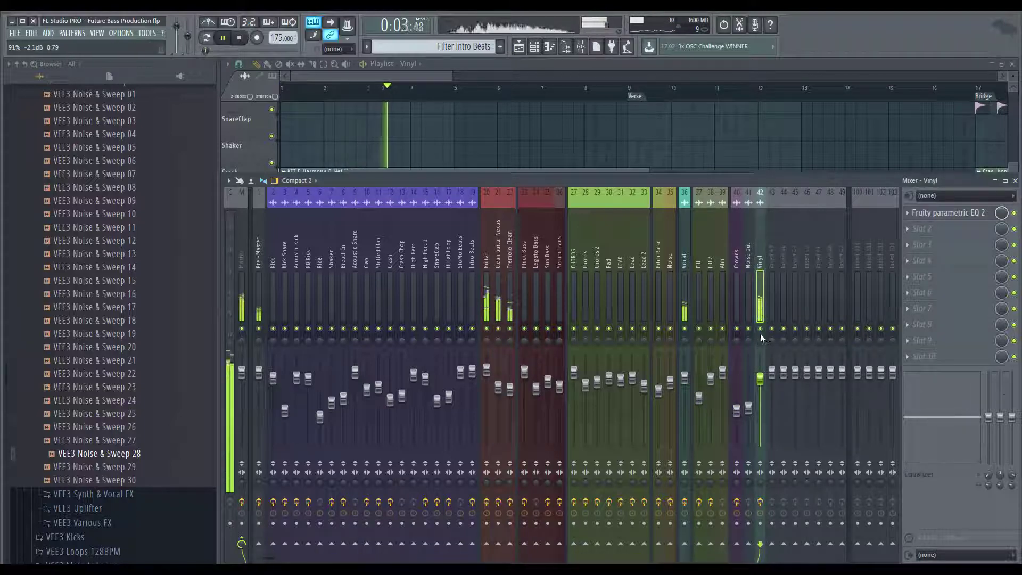
key("F9")
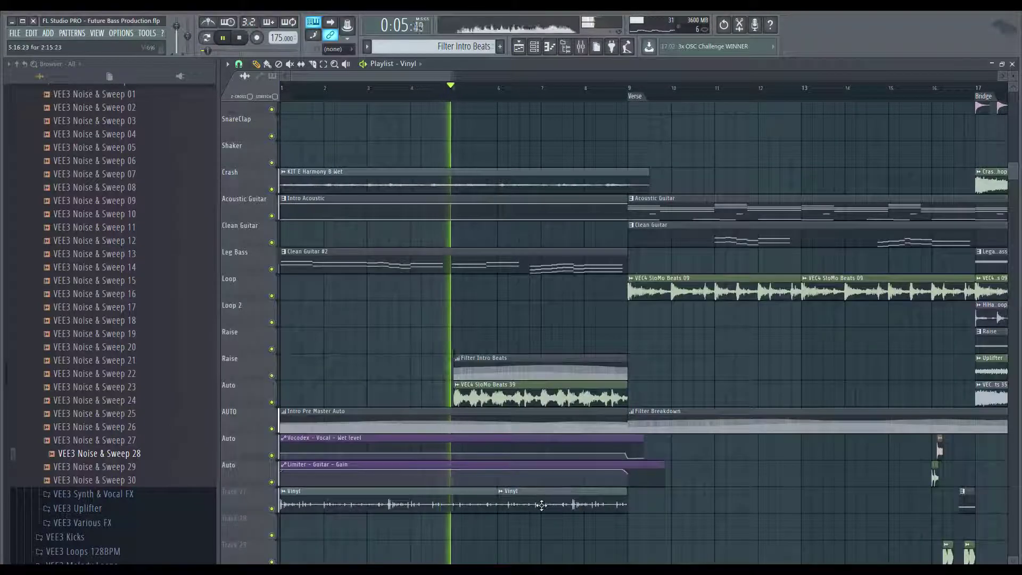
key("space")
Time-stretch the Vinyl sample to four bars, replace its second clip with a copy at bar 5, and play the intro
double_click(436, 504)
left_click_drag(474, 213, 473, 219)
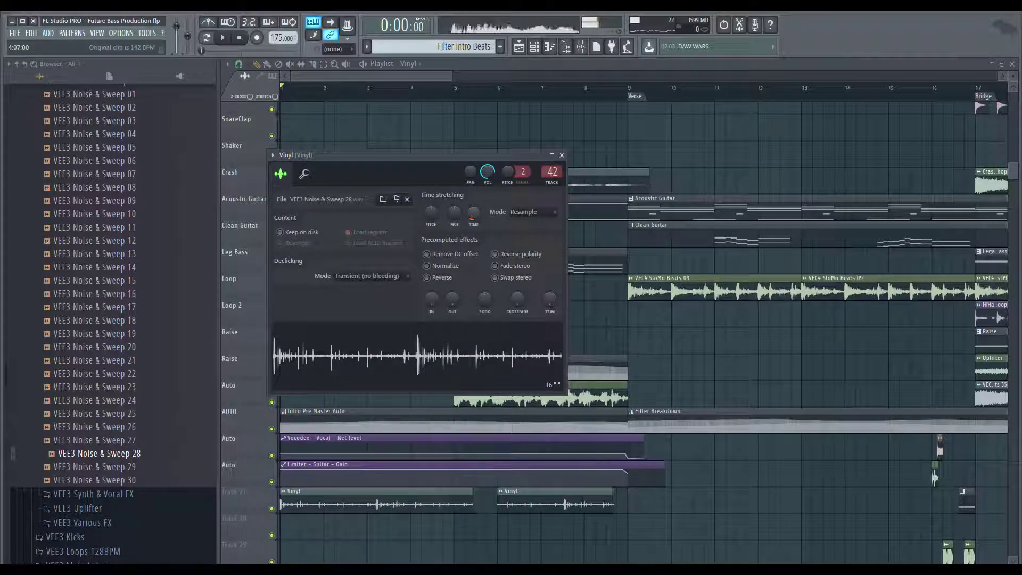
right_click(515, 504)
left_click_drag(412, 501, 585, 495, "shift")
key("space")
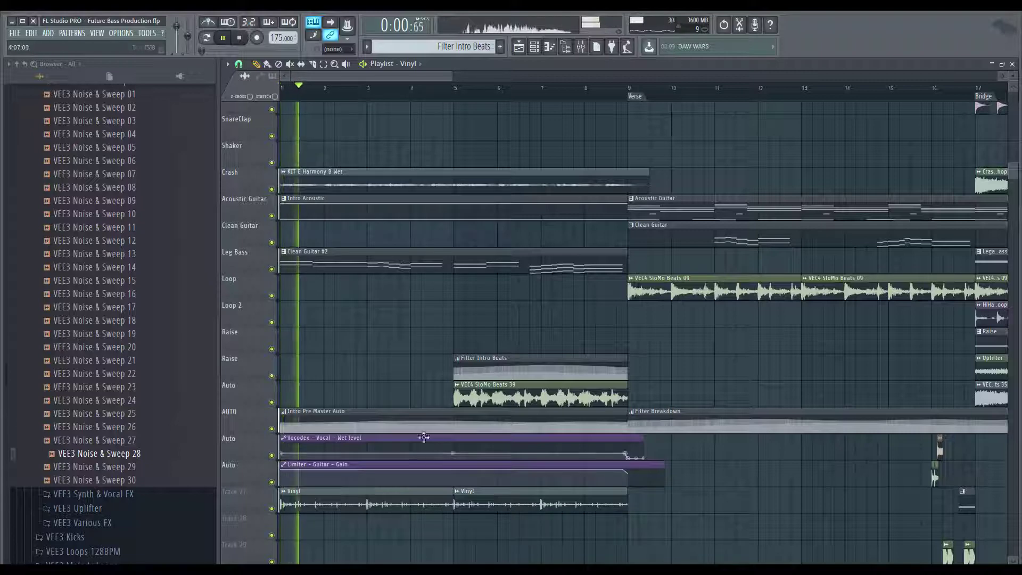
Lower the Vinyl mixer track slightly during playback and set the Vinyl sample's channel volume to 75% (-5.9 dB), checking it with the intro
left_click(586, 50)
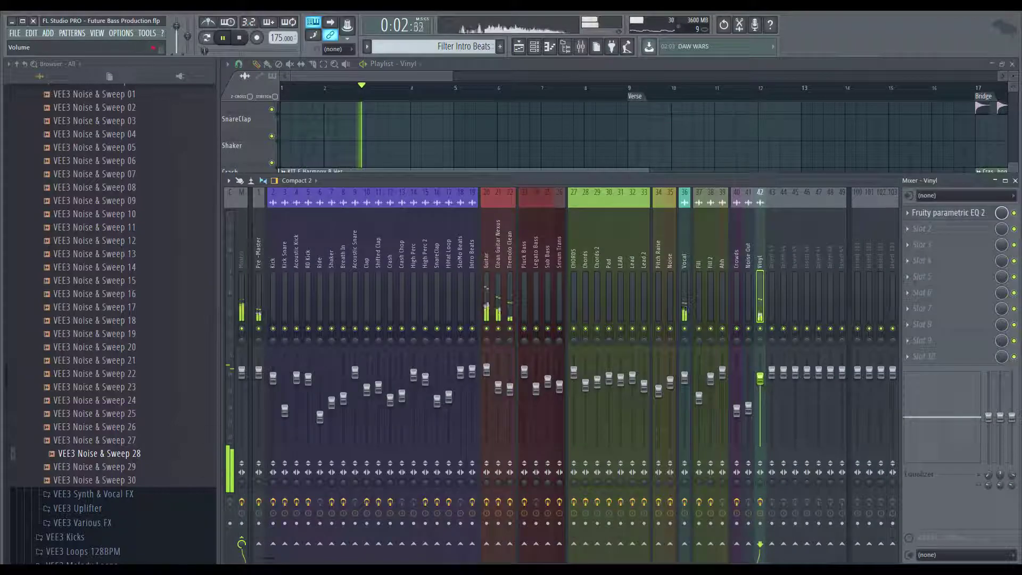
key("space")
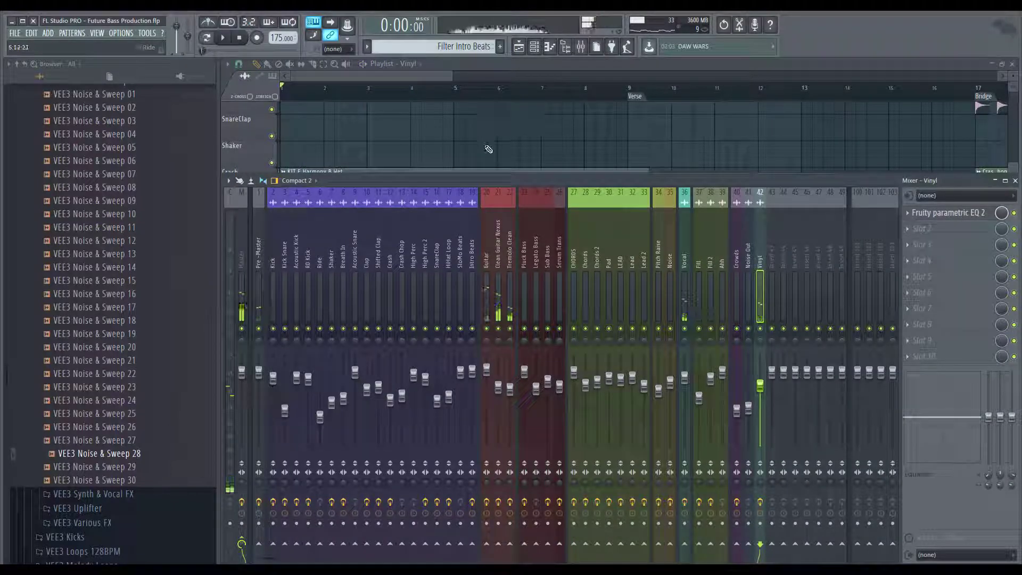
key("F9")
double_click(398, 499)
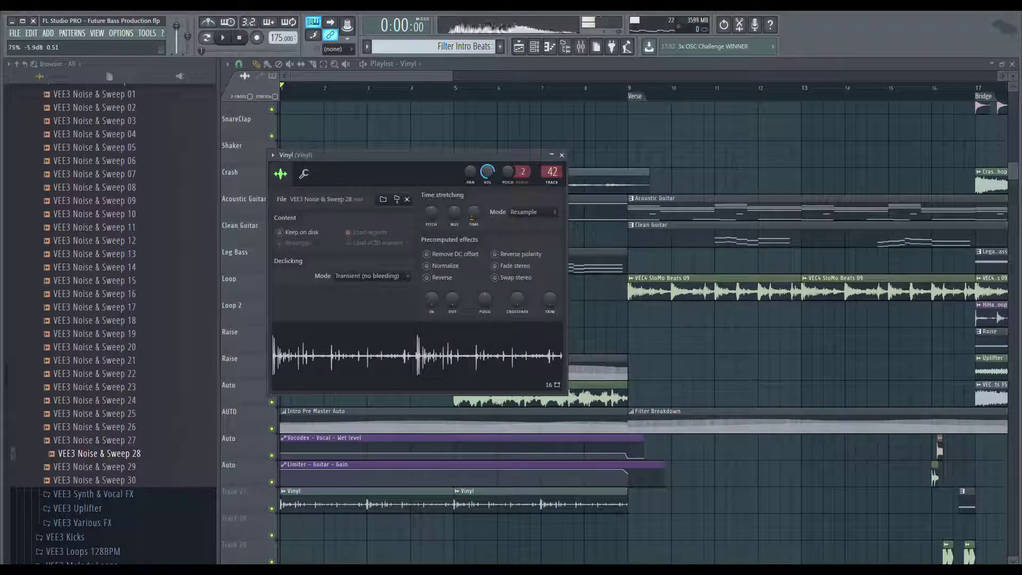
key("space")
key("Escape")
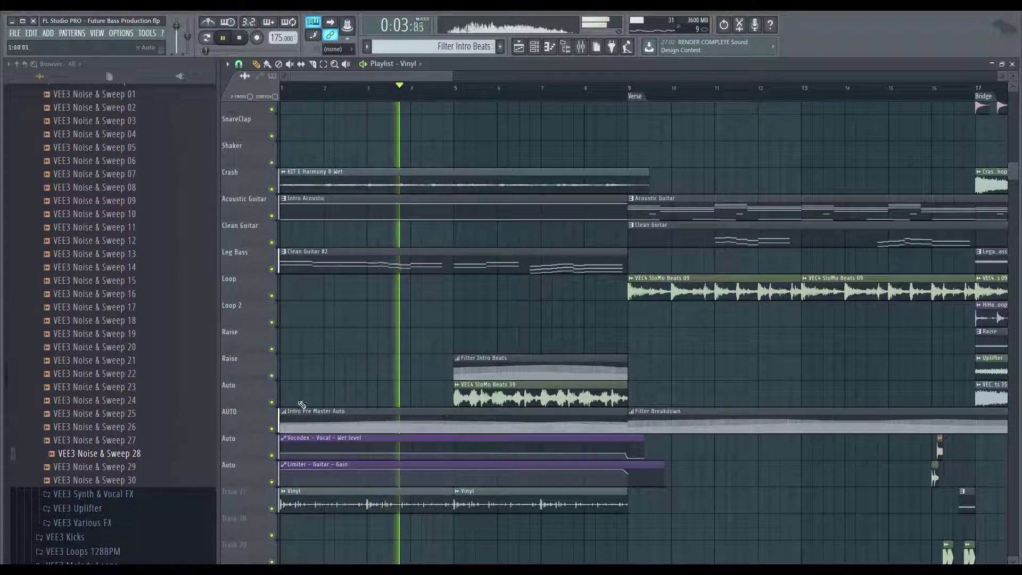
Fine-tune the Vinyl track's EQ during playback: raise the high-pass and low-pass cutoffs slightly and move band 5 a bit lower in frequency with more boost
double_click(390, 500)
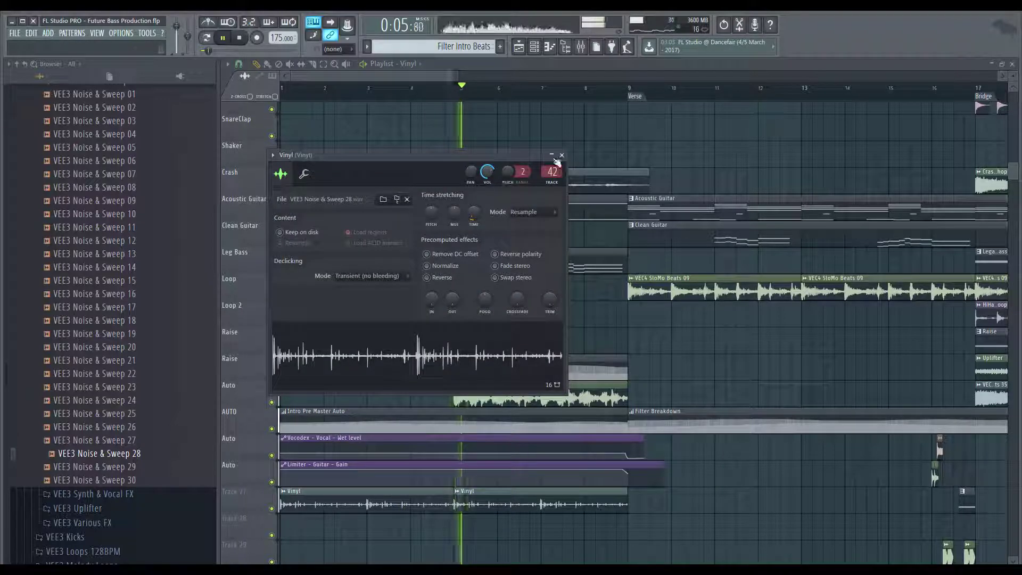
left_click(581, 46)
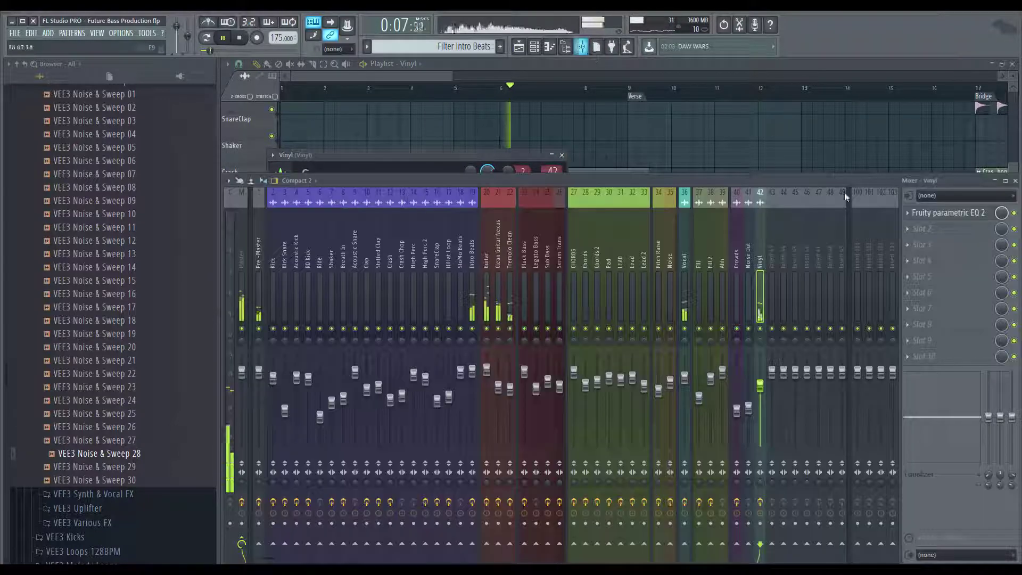
left_click(970, 212)
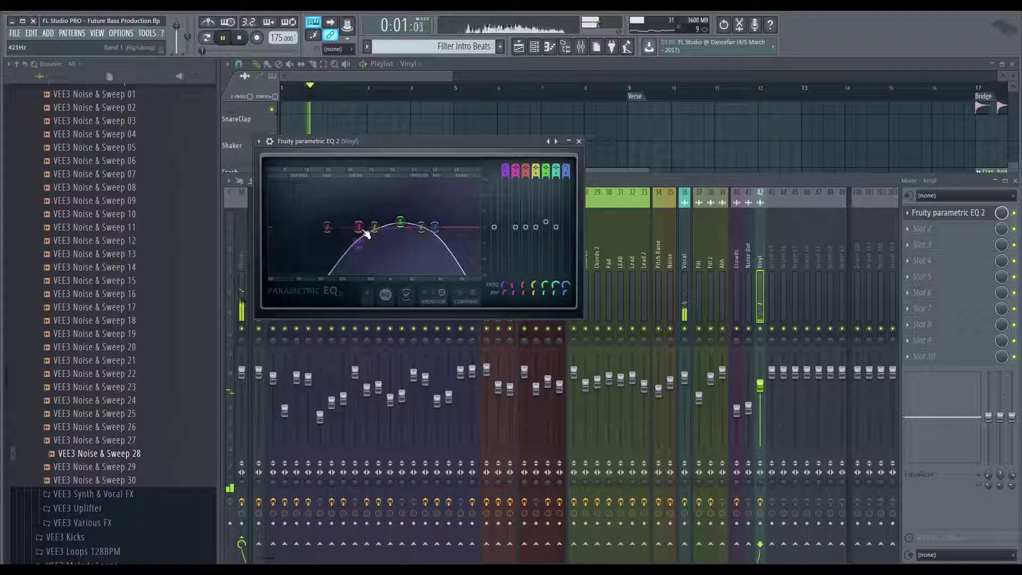
left_click_drag(362, 230, 367, 230)
left_click_drag(434, 229, 395, 217)
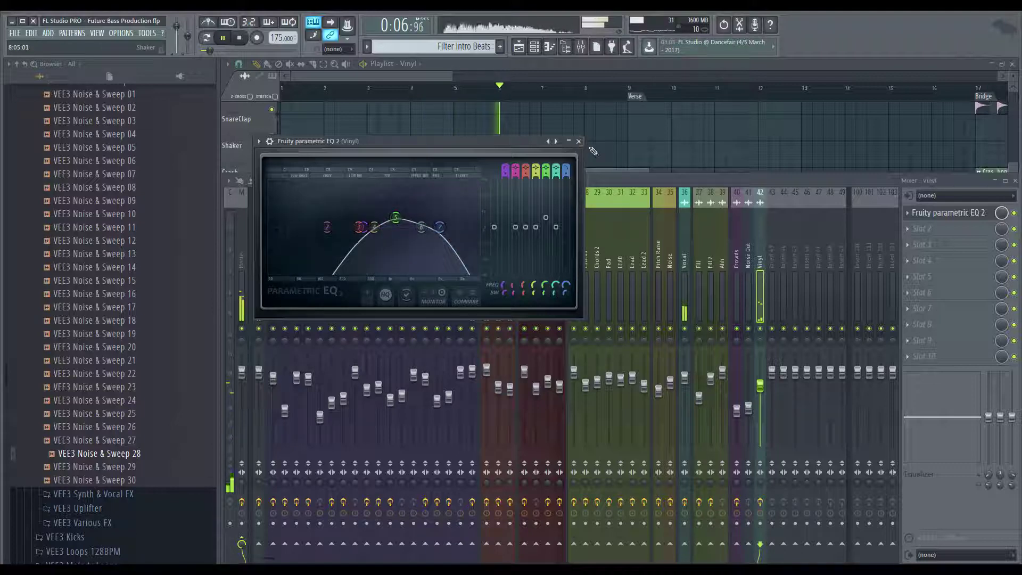
Return to the playlist and save the project while listening to the intro lead into the verse
left_click(655, 133)
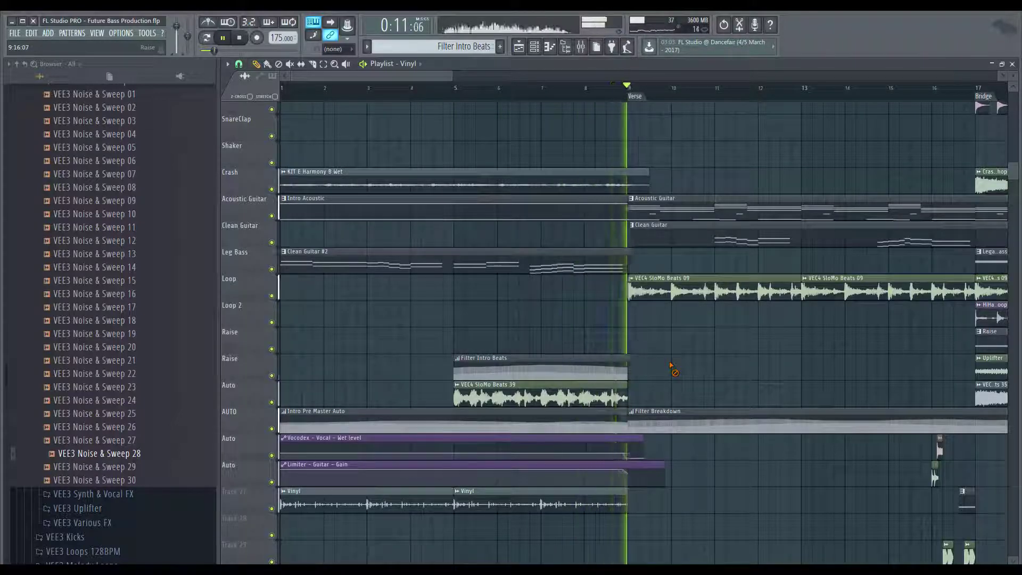
key("ctrl+s")
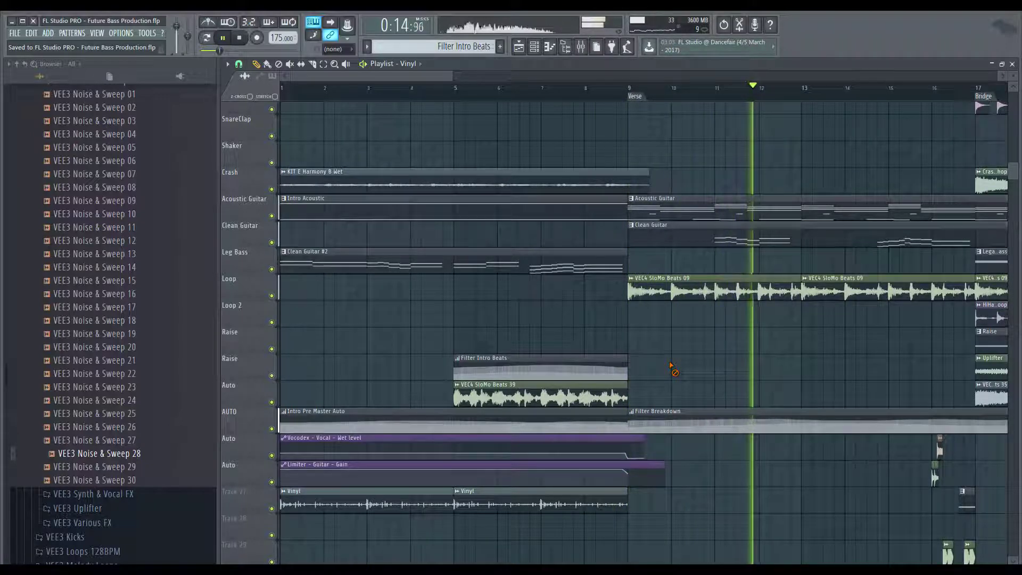
key("space")
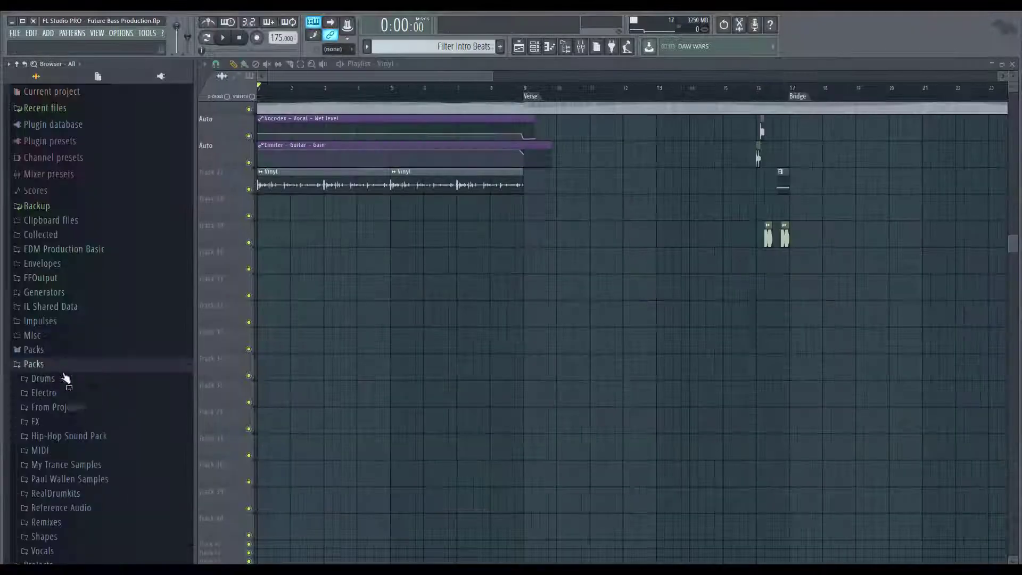
Add the Night Time Sound Effect sample from the FFOutput folder at bar 1, hide the browser, and place the clip on Track 30
scroll(71, 428, "down", 3)
scroll(71, 427, "up", 3)
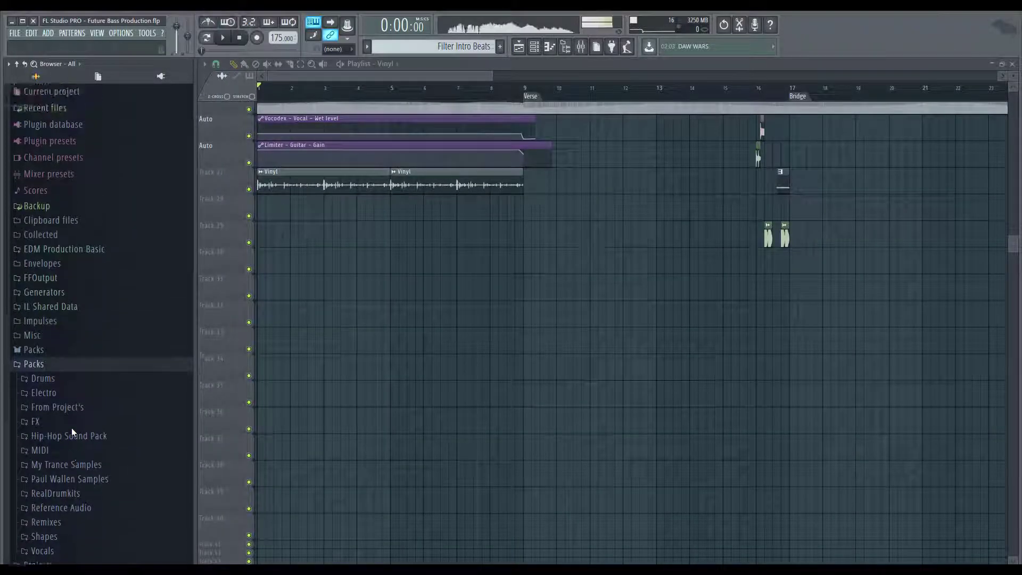
left_click(36, 365)
left_click(69, 283)
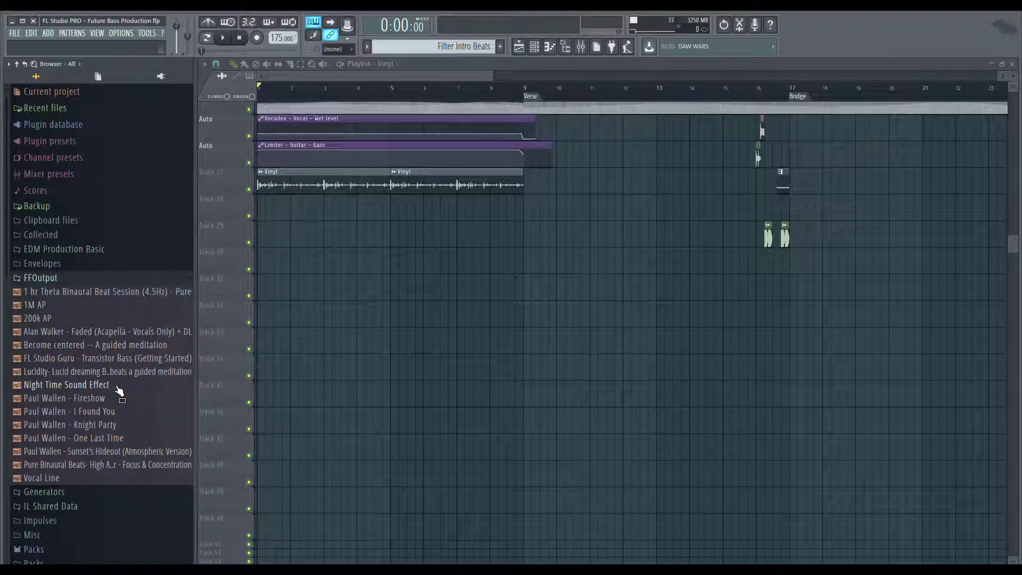
left_click_drag(93, 392, 270, 238)
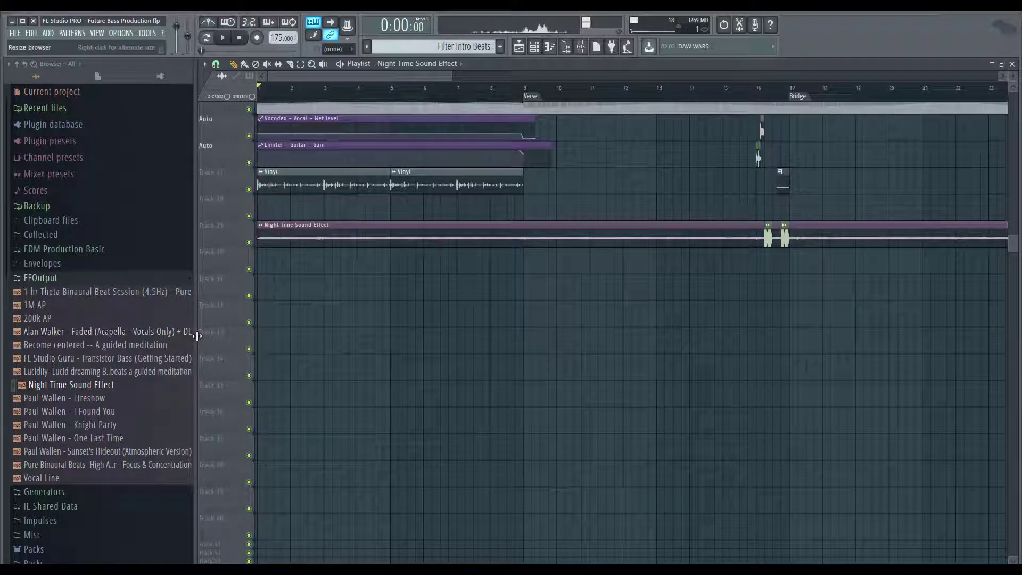
key("alt+F8")
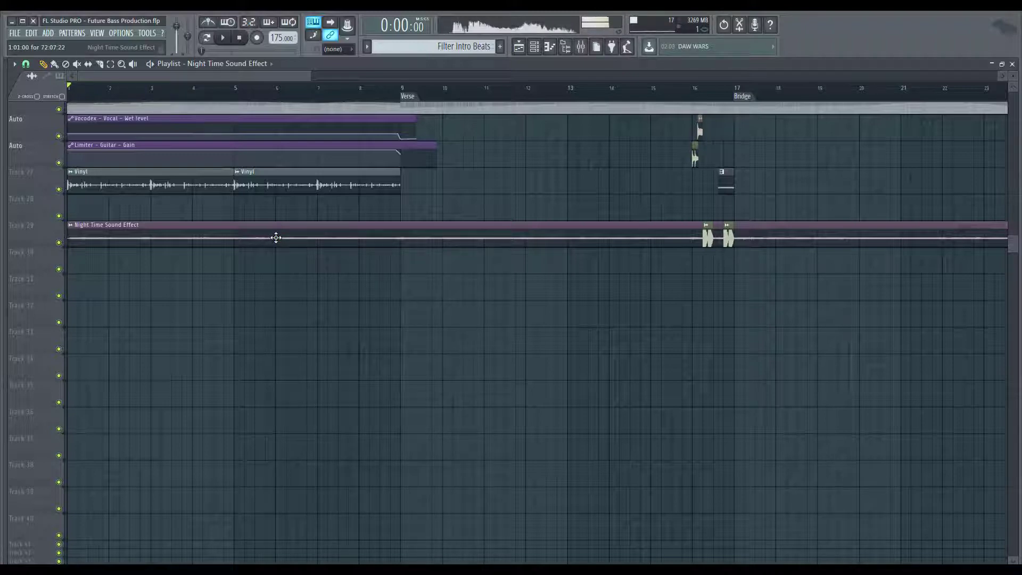
left_click_drag(276, 237, 246, 255)
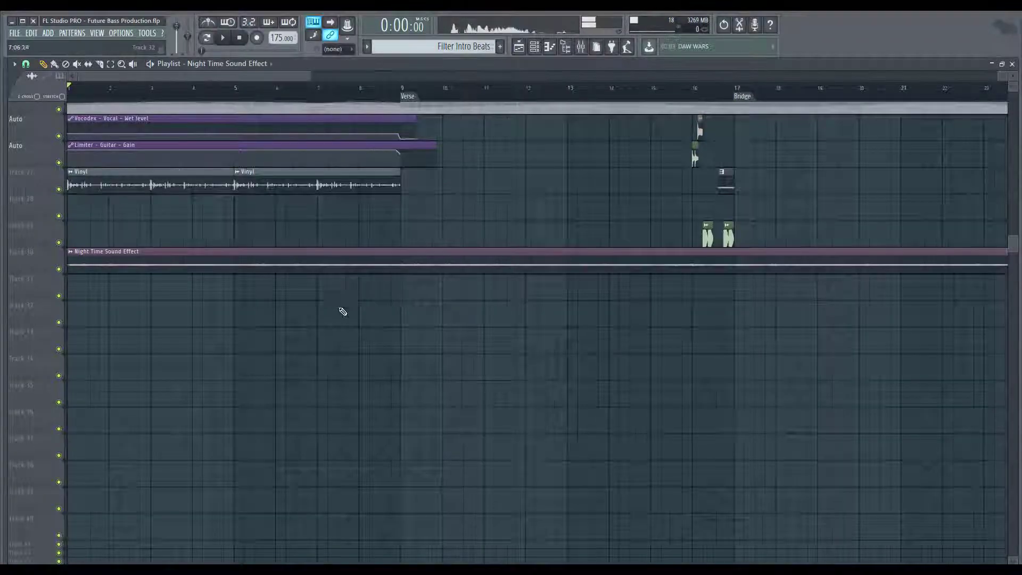
Shorten the Night Time Sound Effect clip so it ends at the Drop marker at bar 25
scroll(367, 317, "down", 6)
left_click_drag(837, 268, 299, 265)
scroll(299, 450, "up", 7)
left_click_drag(299, 450, 313, 451)
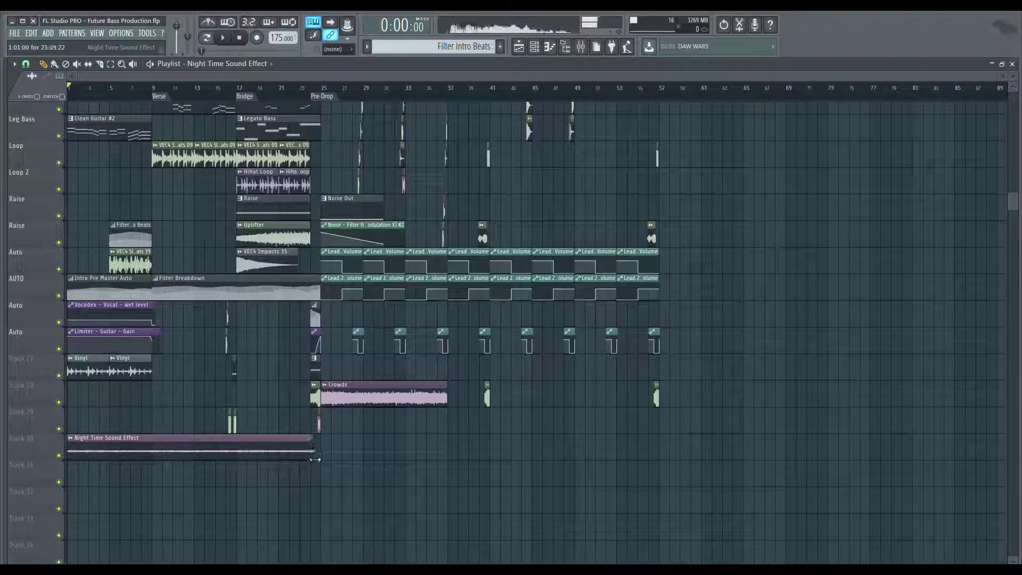
scroll(358, 487, "up", 6)
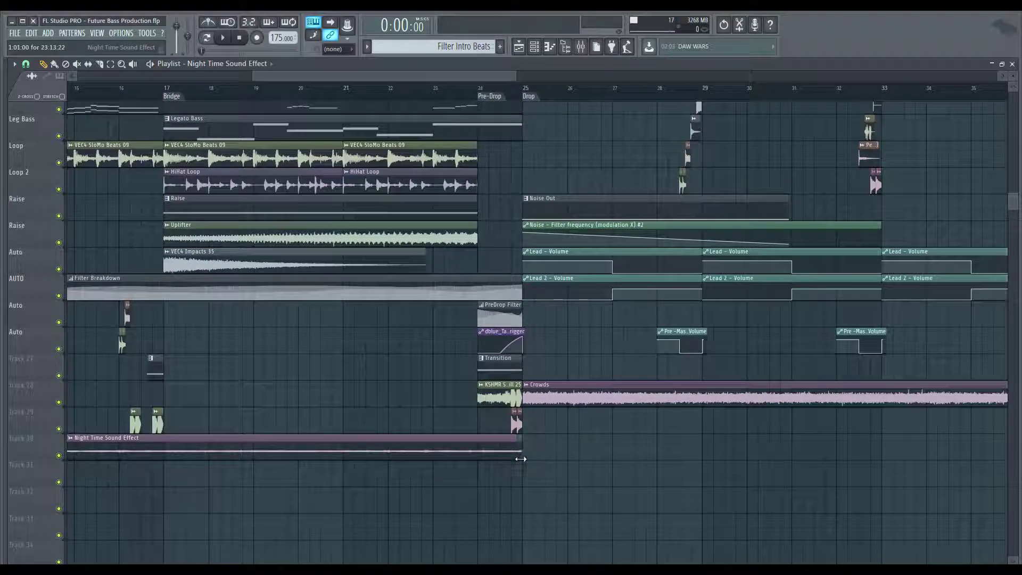
scroll(639, 481, "down", 5)
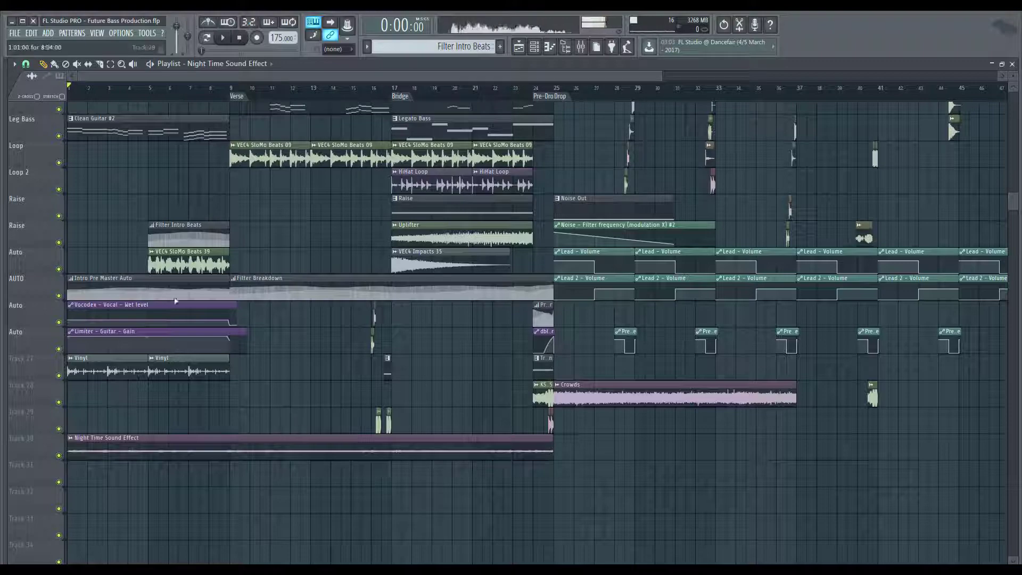
scroll(374, 159, "up", 3)
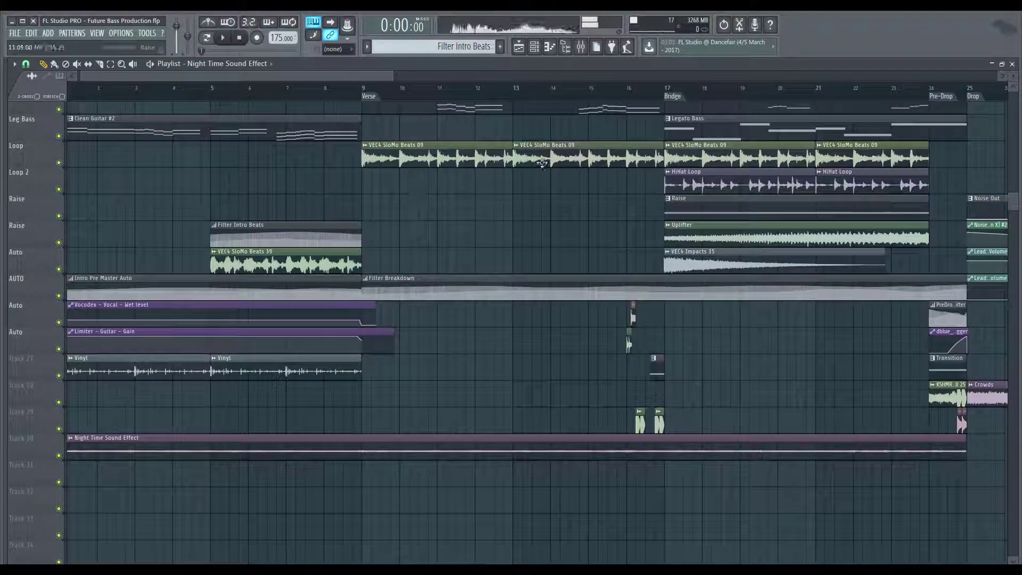
Raise the Night Time Sound Effect sample's pitch by about 112 cents, checking it against the intro playback
key("space")
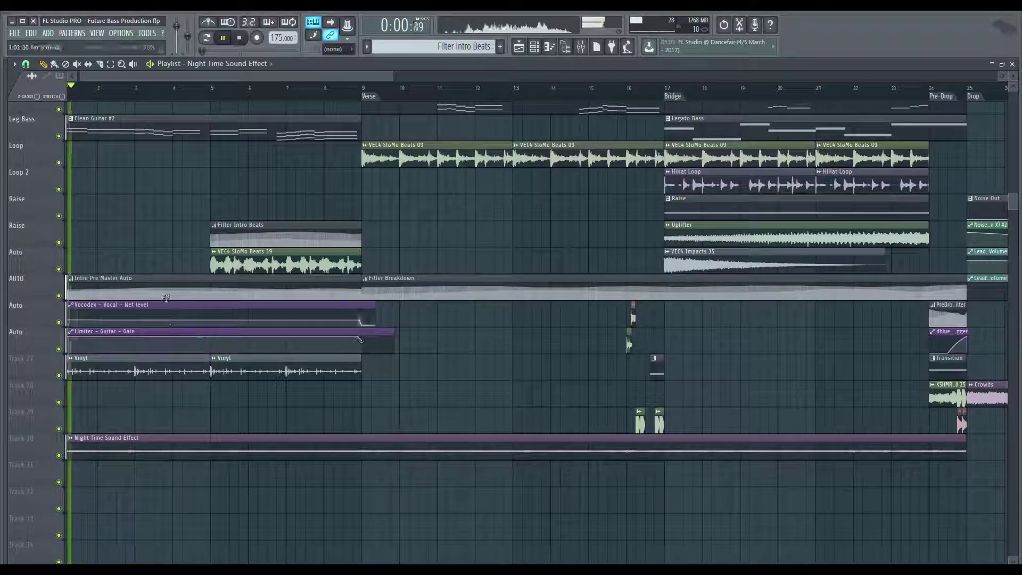
double_click(159, 449)
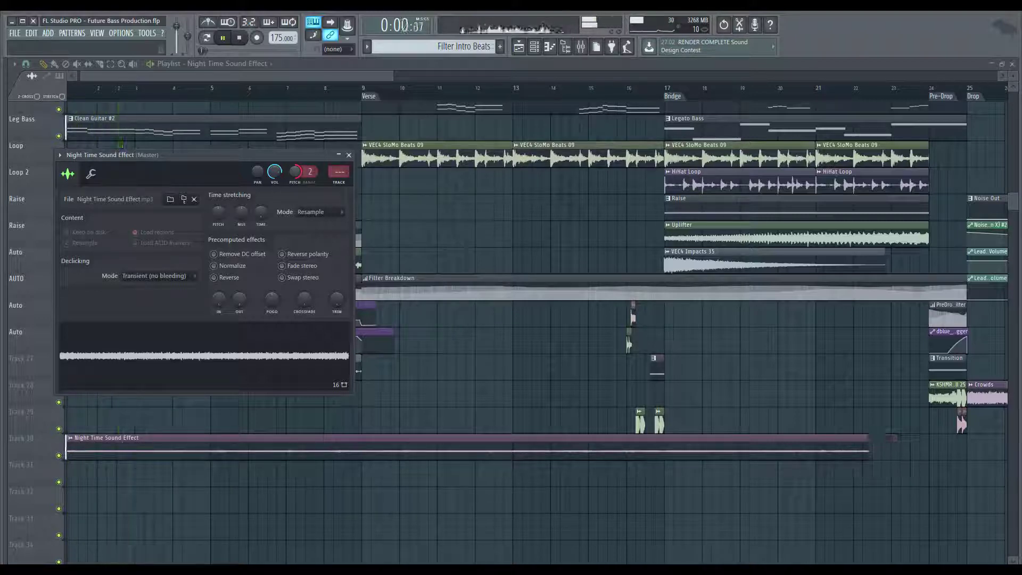
key("space")
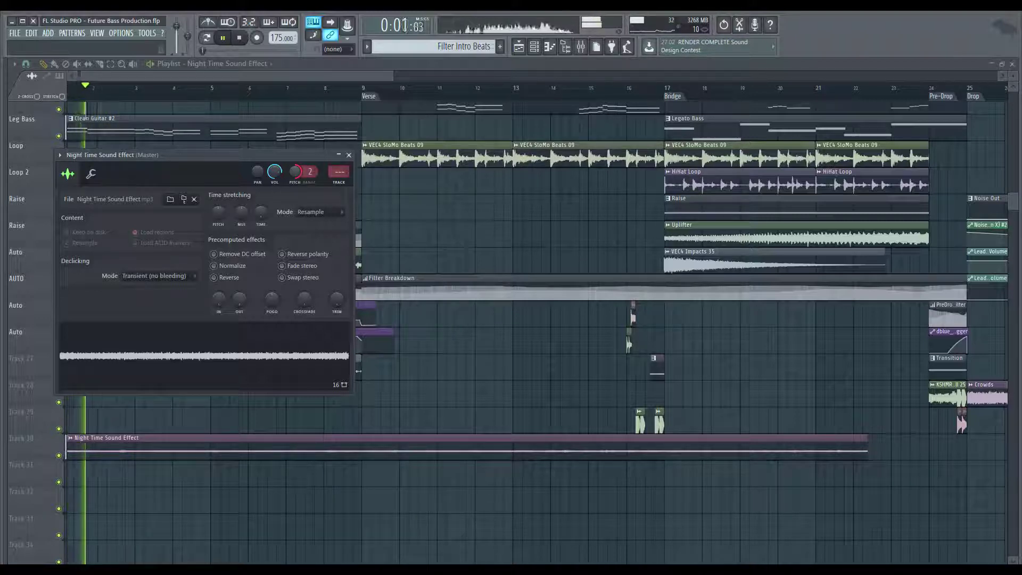
key("space")
left_click_drag(295, 171, 295, 176)
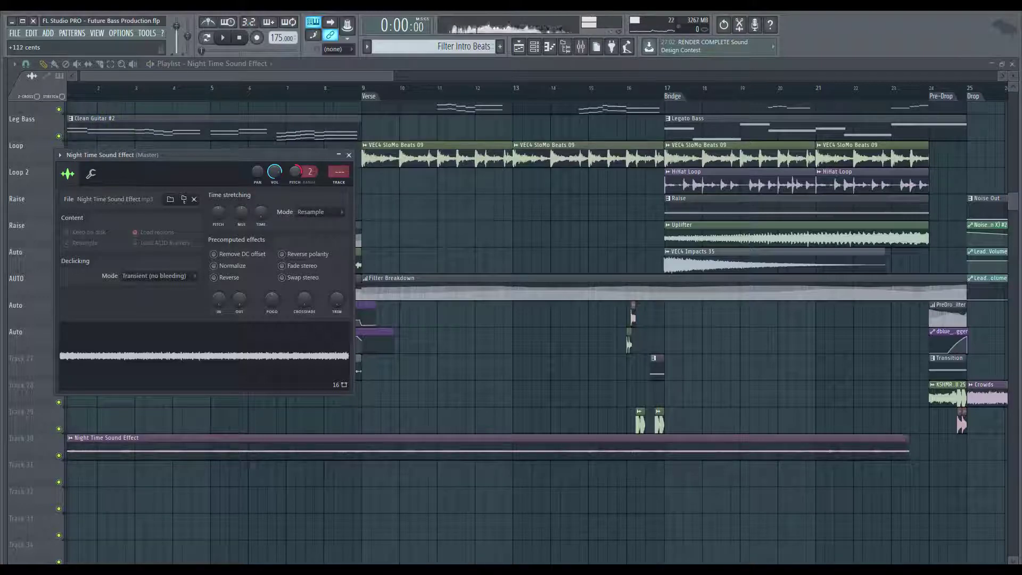
key("space")
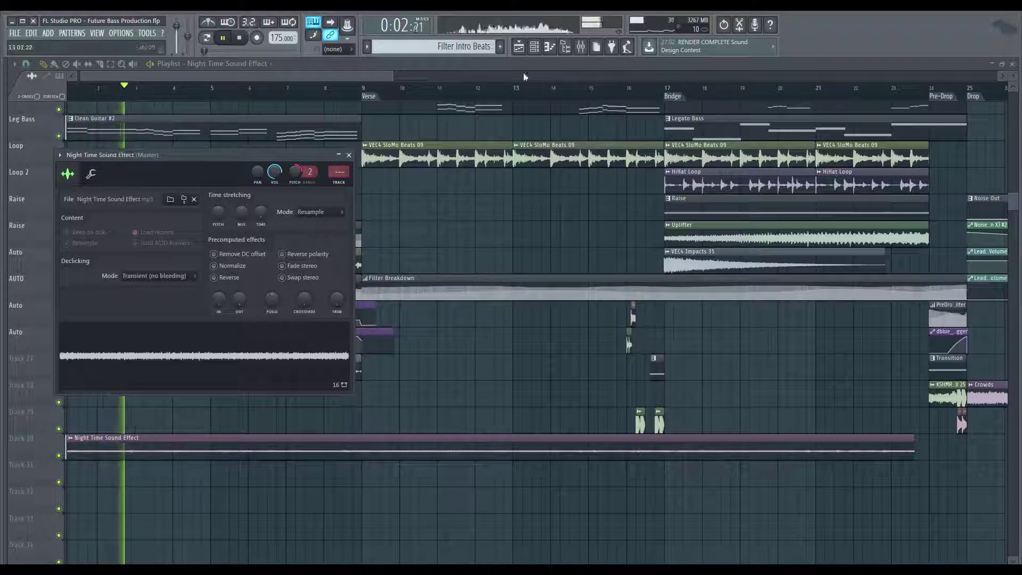
key("space")
Route the Night Time Sound Effect channel to mixer insert 43 and rename that track Night Time
key("F9")
right_click(558, 266)
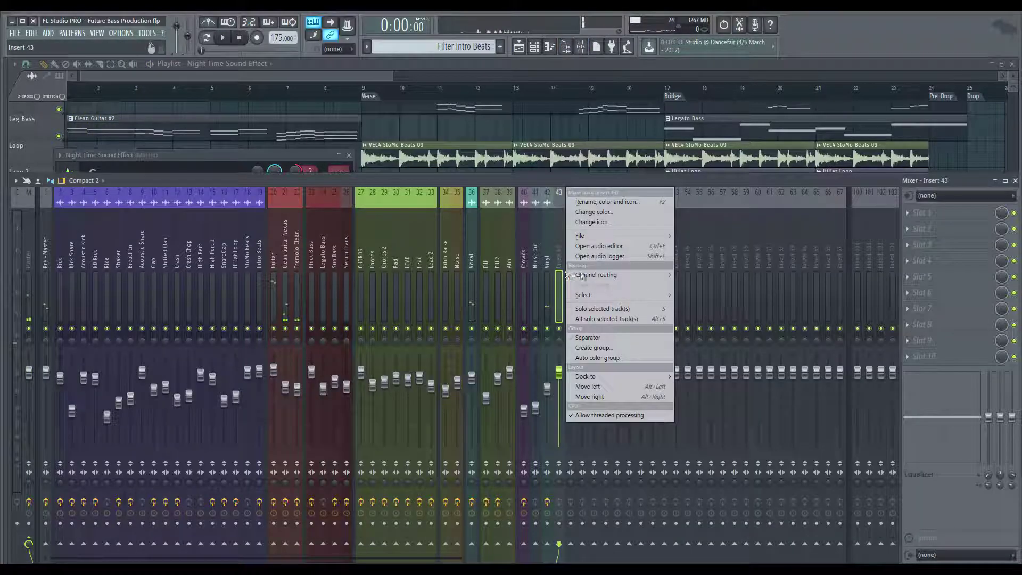
mouse_move(602, 272)
left_click(746, 276)
key("F2")
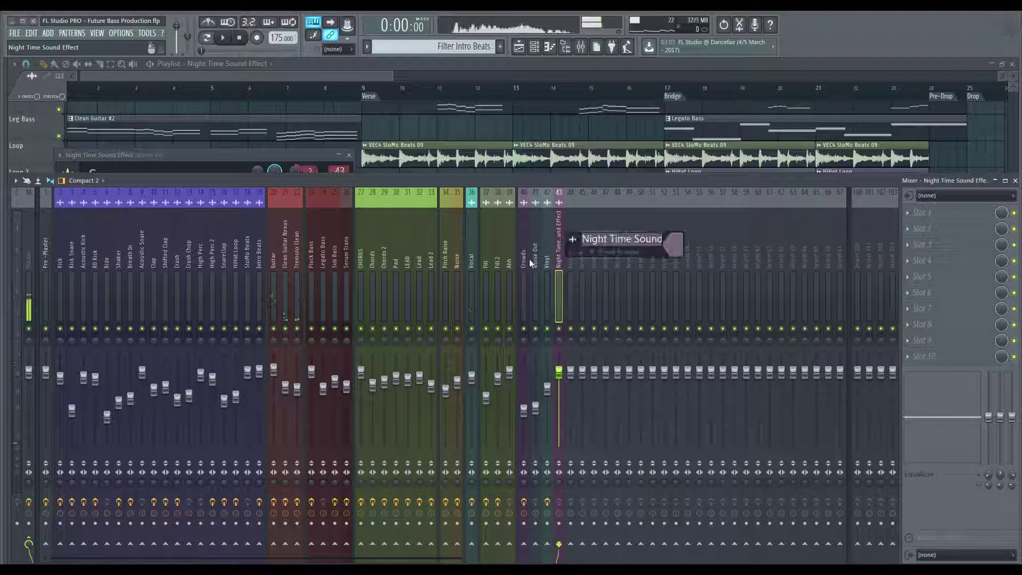
key("Return")
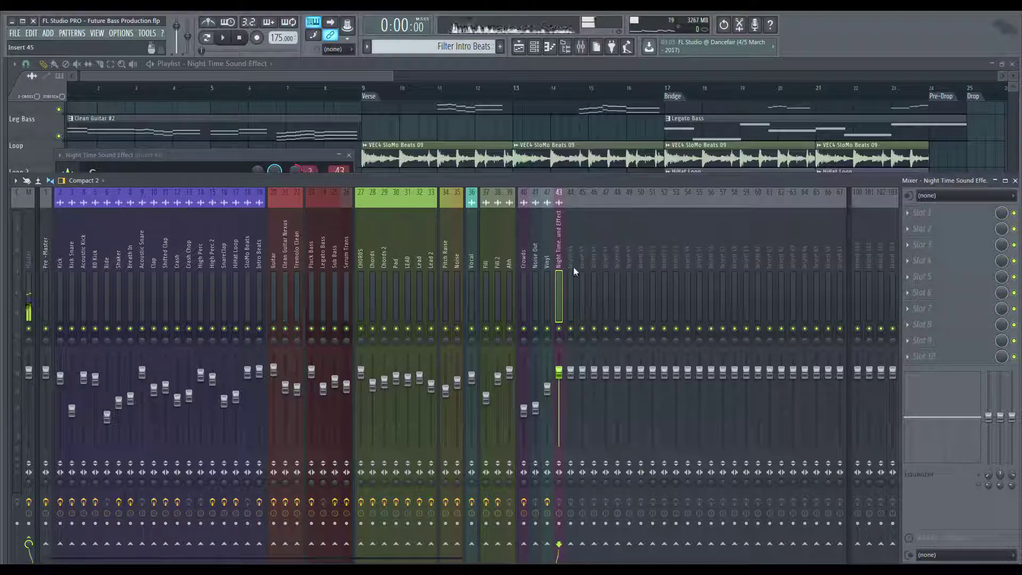
key("F2")
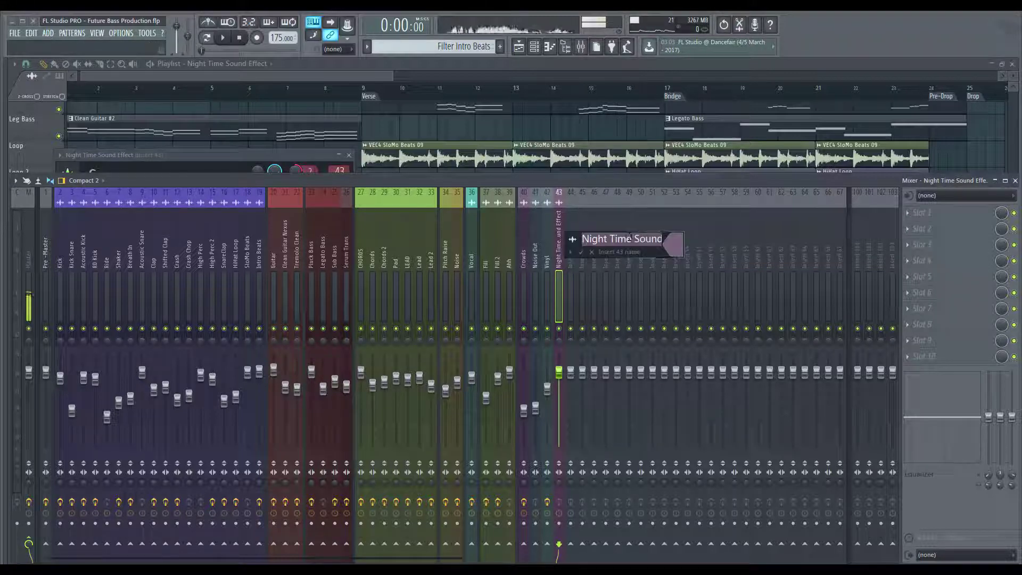
left_click_drag(632, 239, 734, 245)
key("BackSpace")
key("Return")
Load Fruity Parametric EQ 2 in the Night Time track's first effect slot with the Low-High-8-Steep Passes preset
left_click(922, 213)
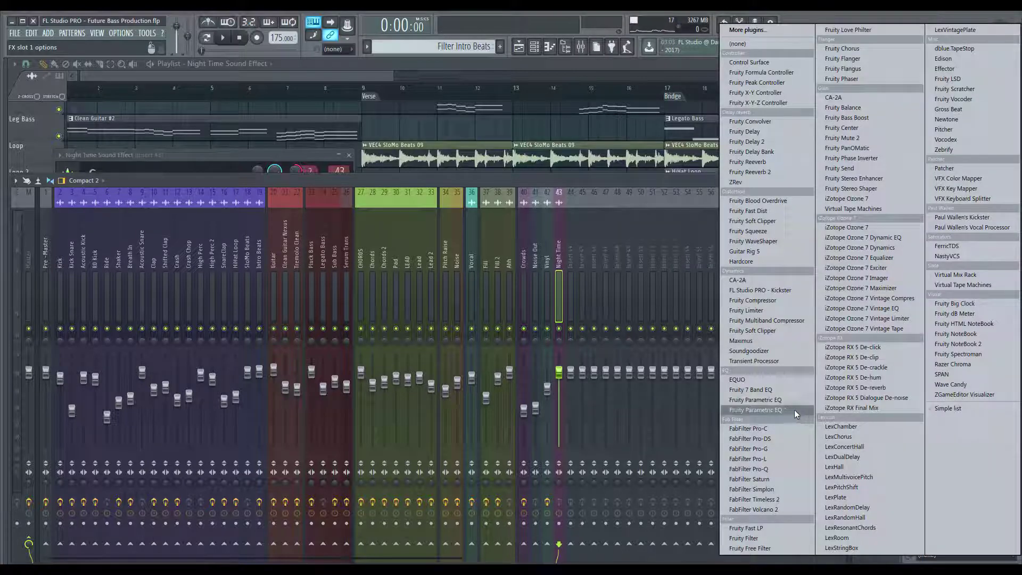
left_click(795, 411)
right_click(347, 141)
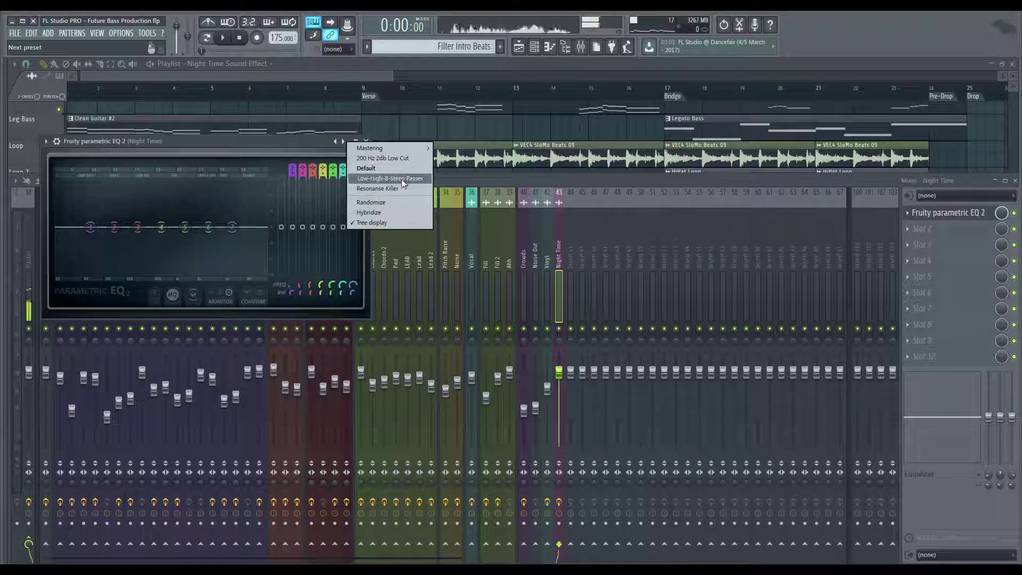
left_click(401, 178)
Shape the Night Time EQ with a Steep 4 high-pass on band 1 raised into the low mids and a low-pass on band 7 in the high treble
left_click_drag(95, 236, 61, 229)
left_click_drag(232, 228, 265, 230)
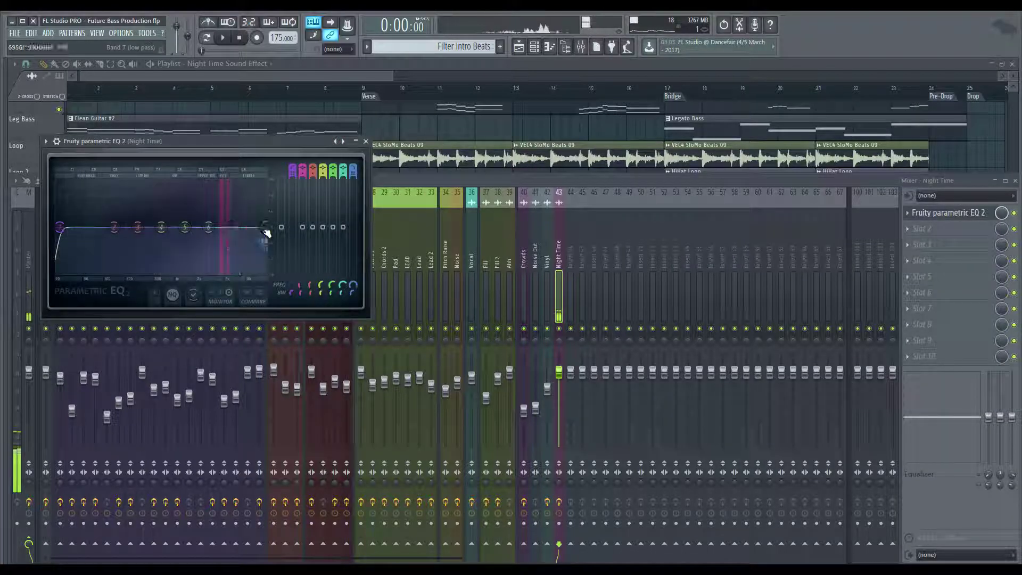
left_click_drag(66, 234, 77, 228)
right_click(78, 229)
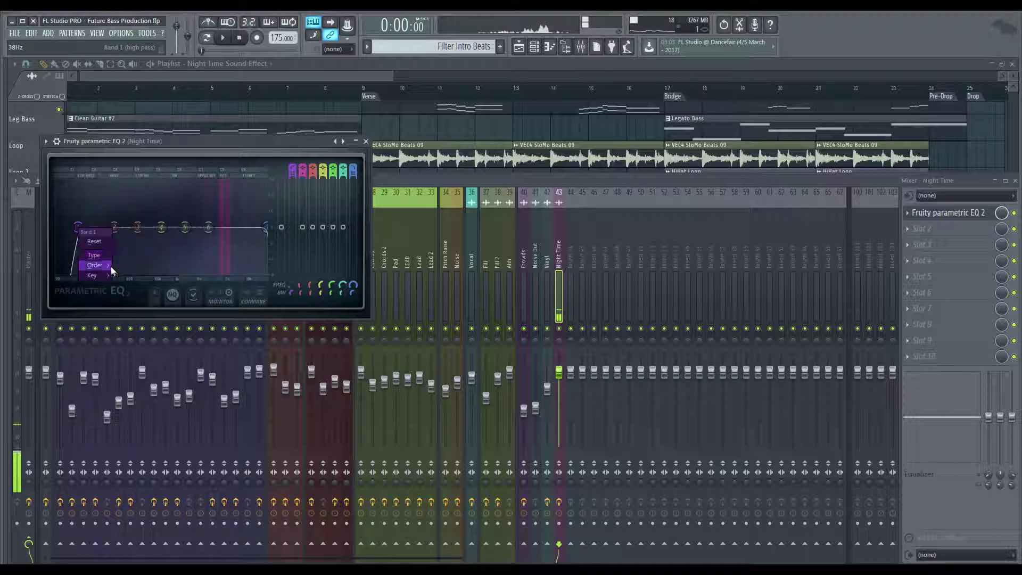
mouse_move(98, 265)
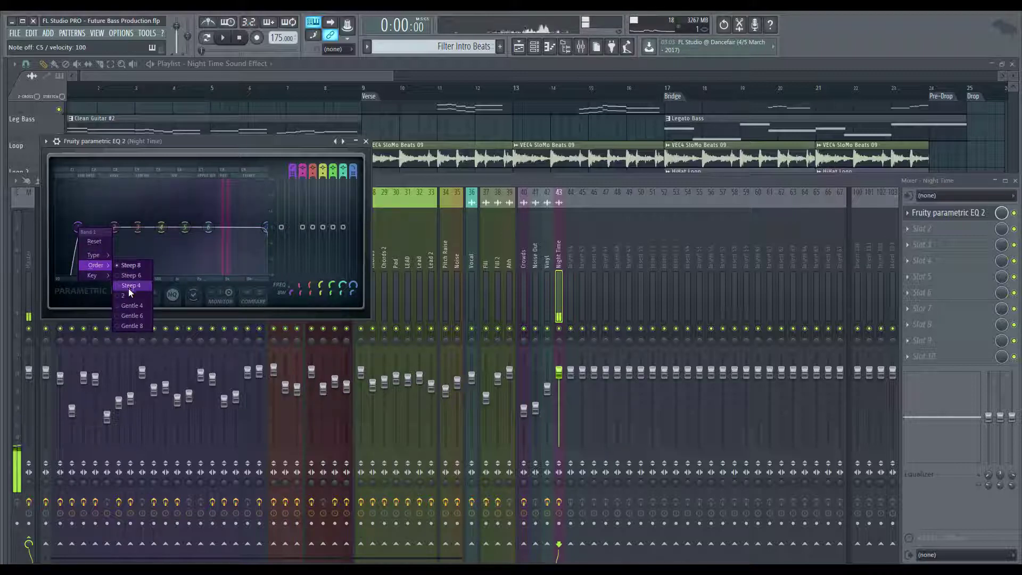
left_click(129, 289)
left_click_drag(80, 228, 150, 227)
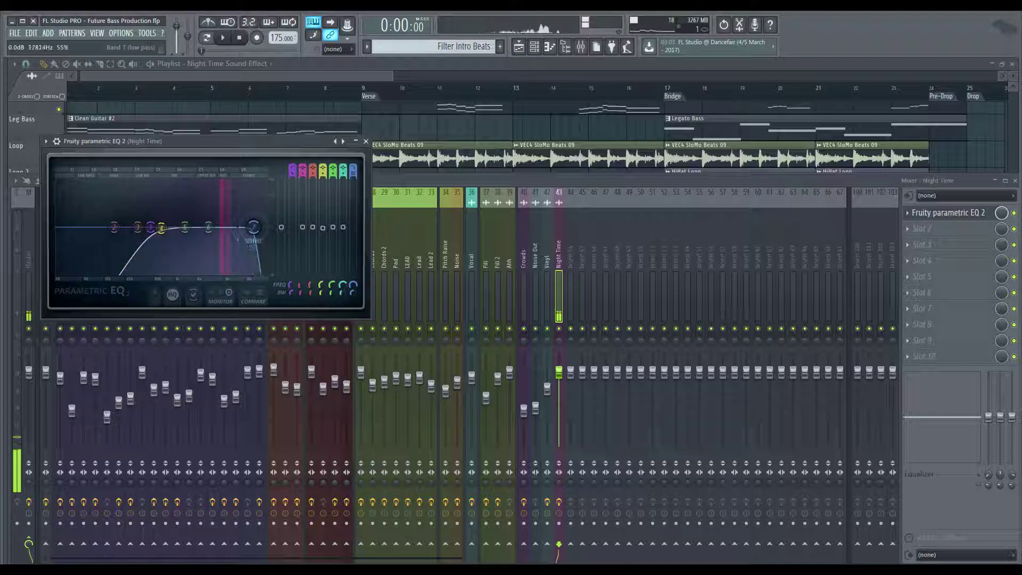
left_click(366, 141)
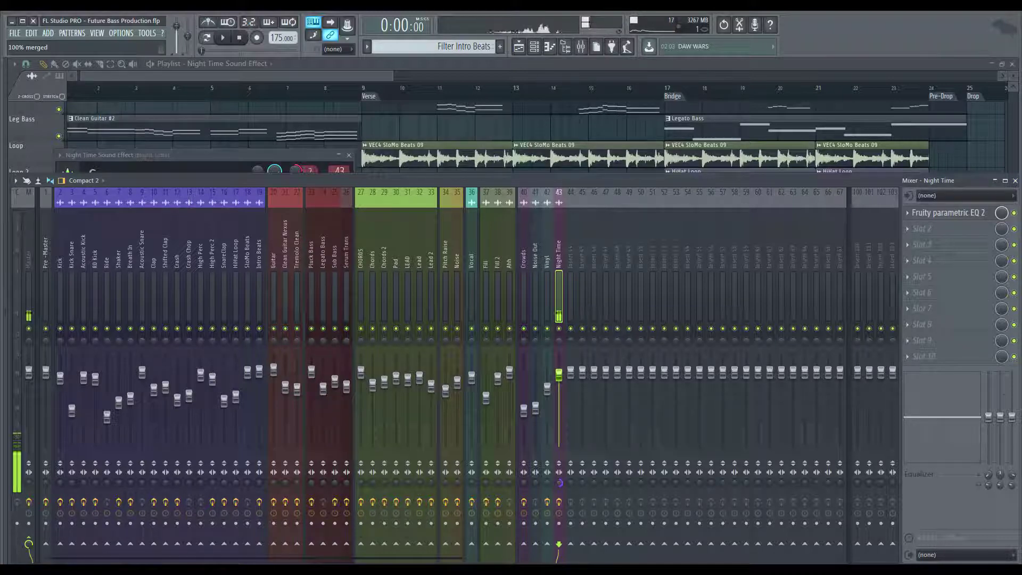
Play the intro from the start and lower the channel volume of the Night Time Sound Effect sample slightly
left_click(1016, 181)
left_click(108, 126)
key("space")
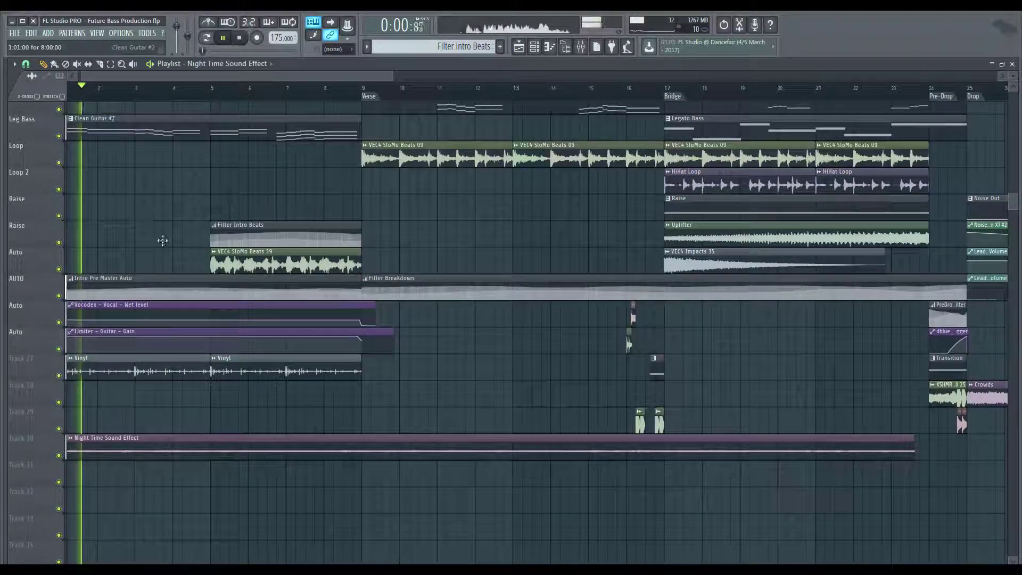
double_click(171, 445)
left_click_drag(274, 171, 275, 185)
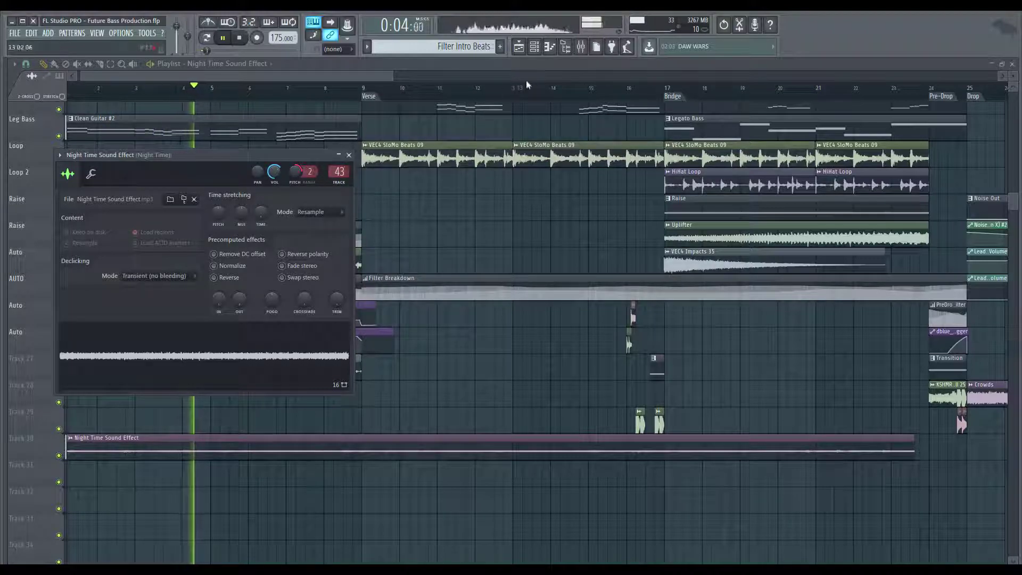
Lower the Night Time mixer fader to about -10.8 dB while replaying the intro
left_click(581, 46)
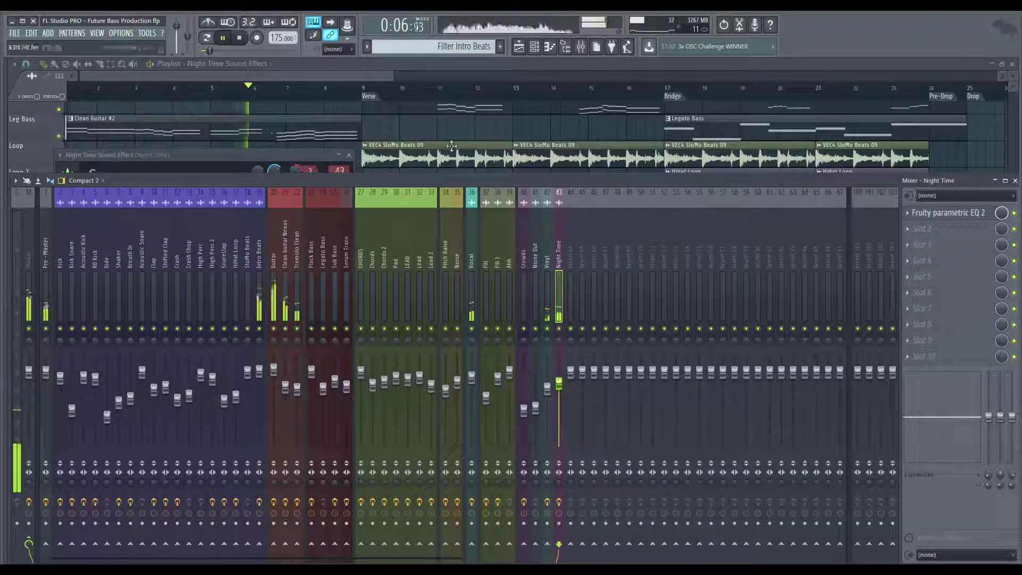
left_click(436, 130)
key("space")
key("space")
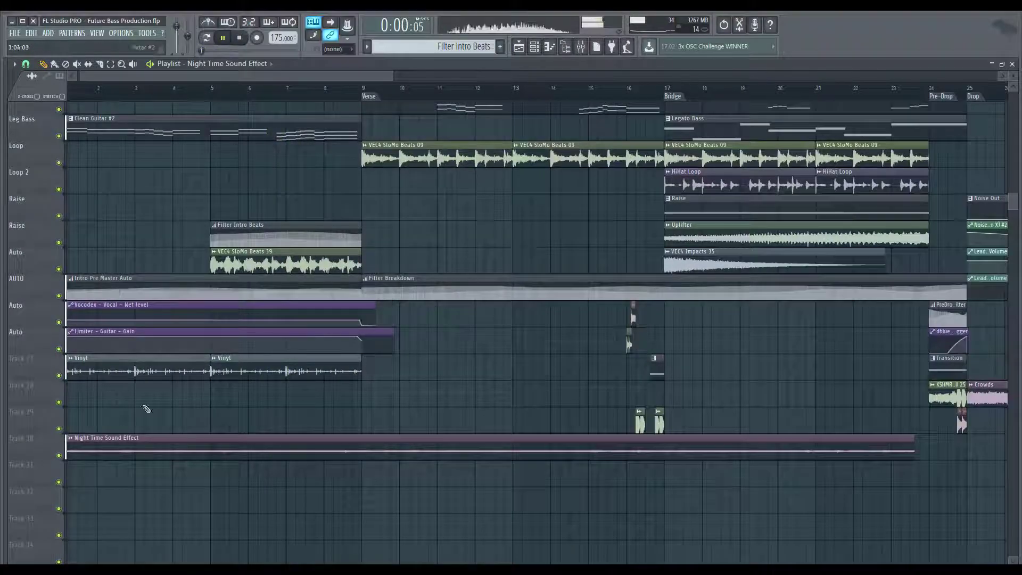
double_click(162, 455)
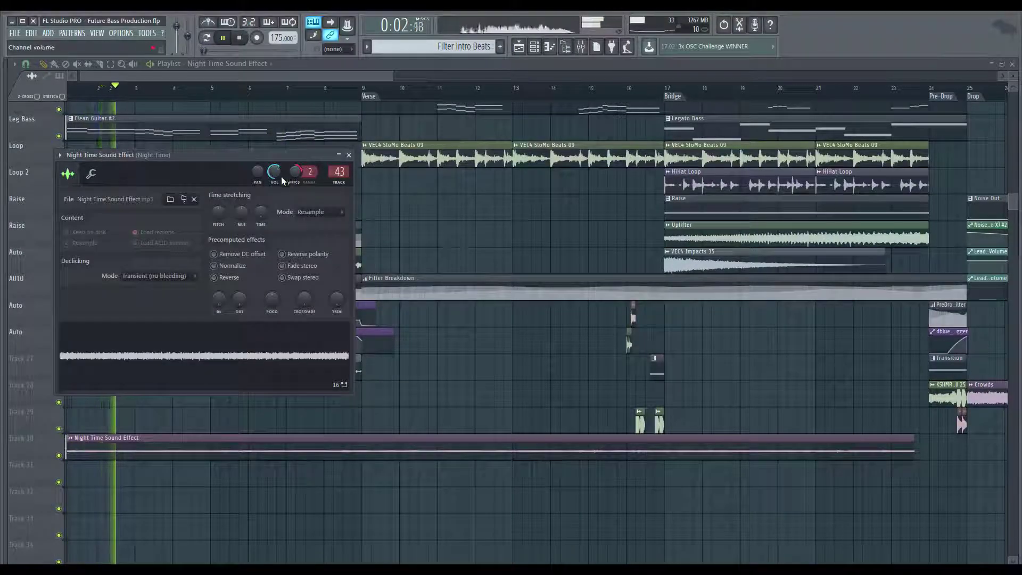
left_click(580, 48)
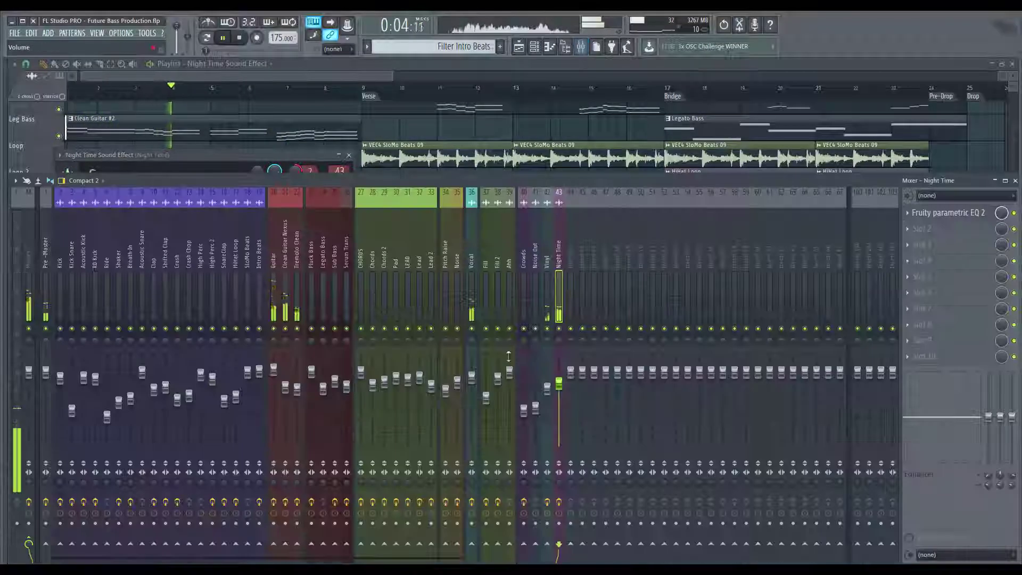
key("space")
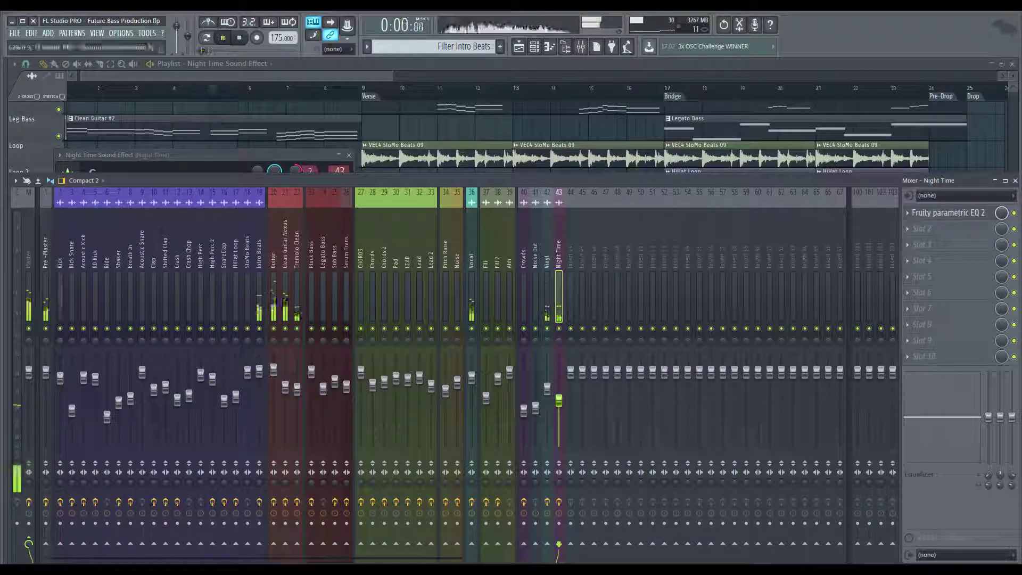
key("space")
mouse_move(561, 402)
left_mouse_down()
mouse_move(562, 336)
mouse_move(561, 406)
left_mouse_up()
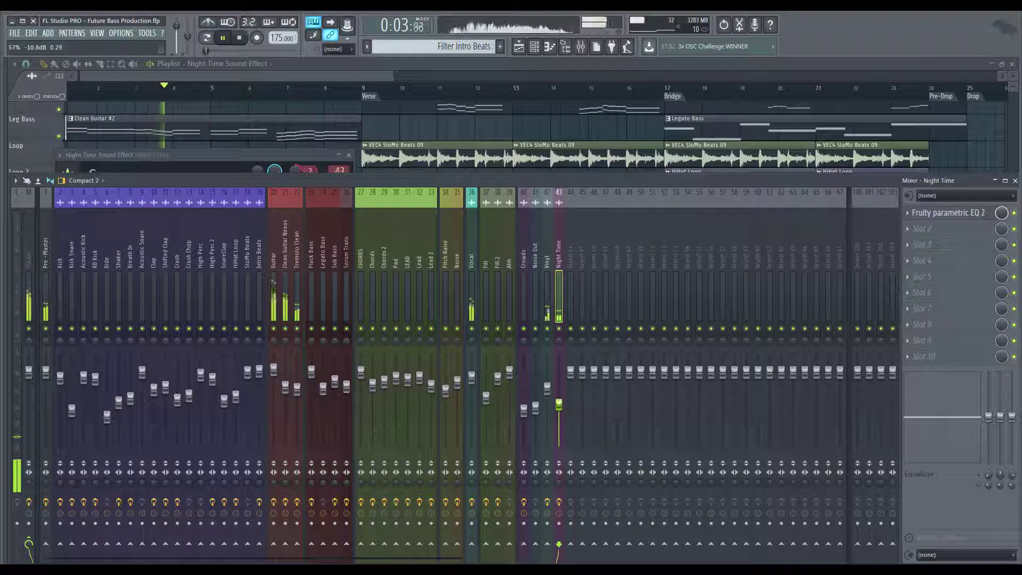
Audition the end of the intro into the verse and route the Night Time mixer track to Pre-Master instead of Master
right_click(433, 133)
left_click(326, 90)
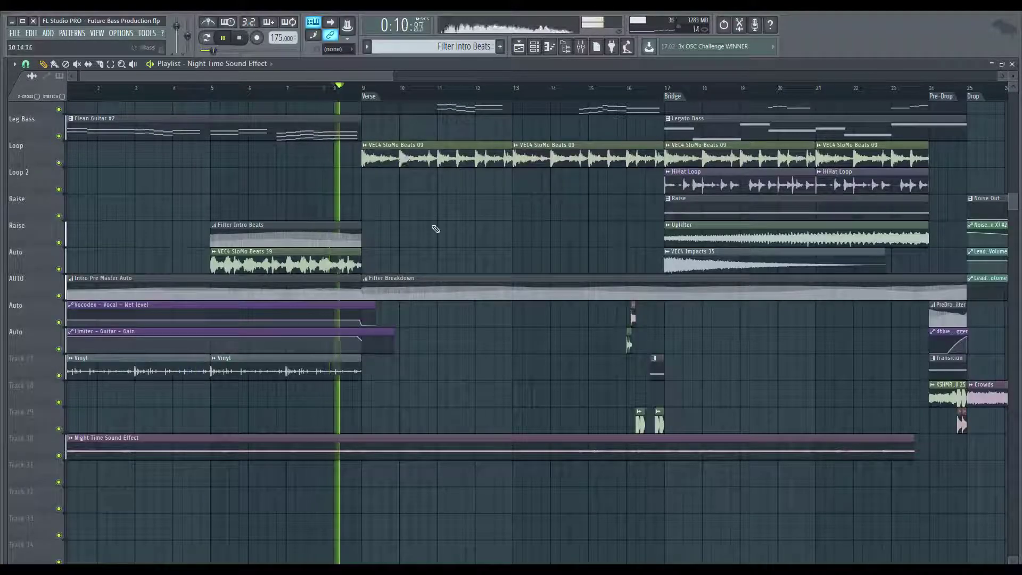
left_click(581, 47)
key("space")
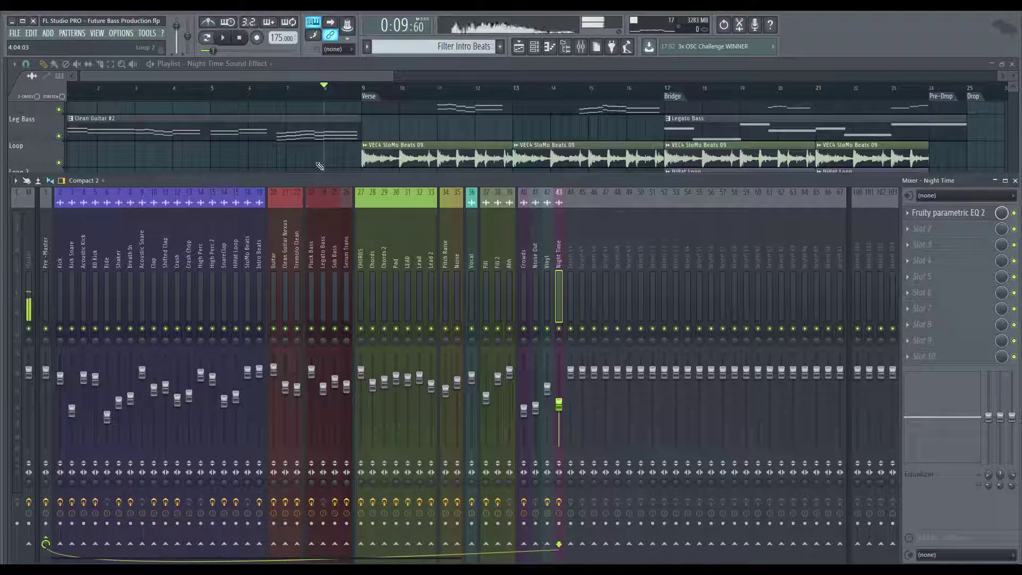
key("F9")
Raise the Night Time fader by ear against the intro and the verse entry, settling slightly below -5.1 dB
key("space")
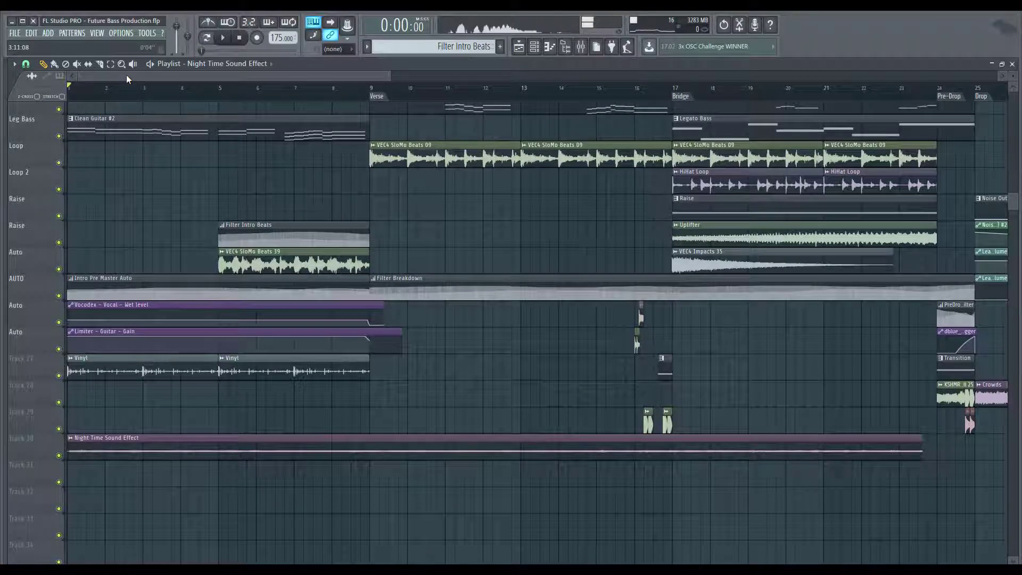
key("space")
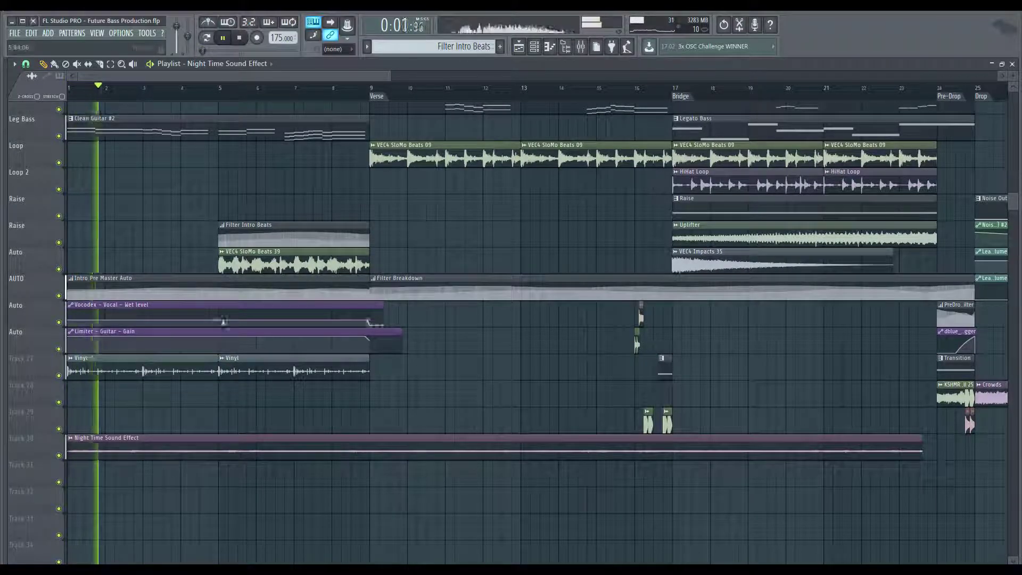
double_click(266, 444)
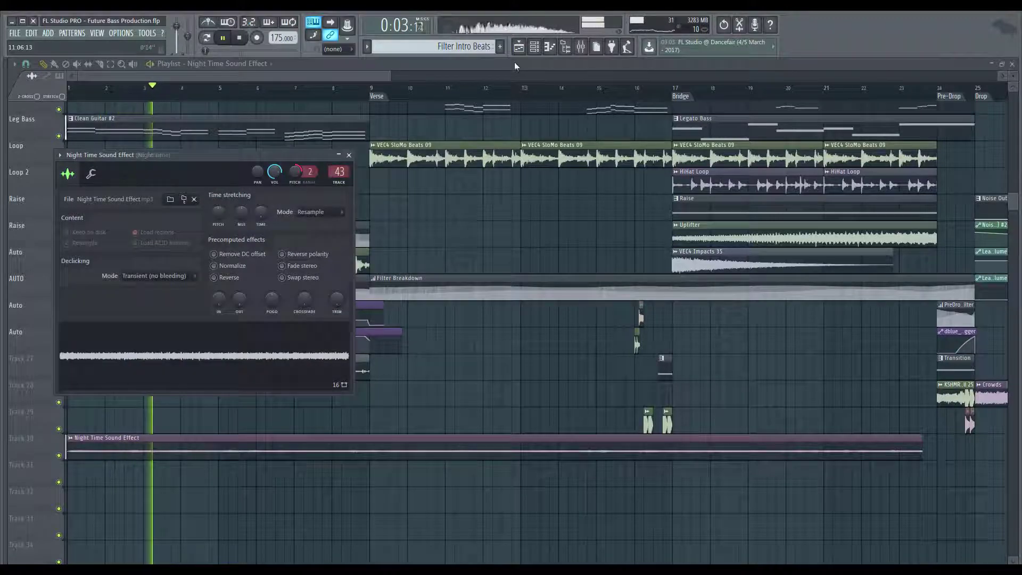
left_click(581, 47)
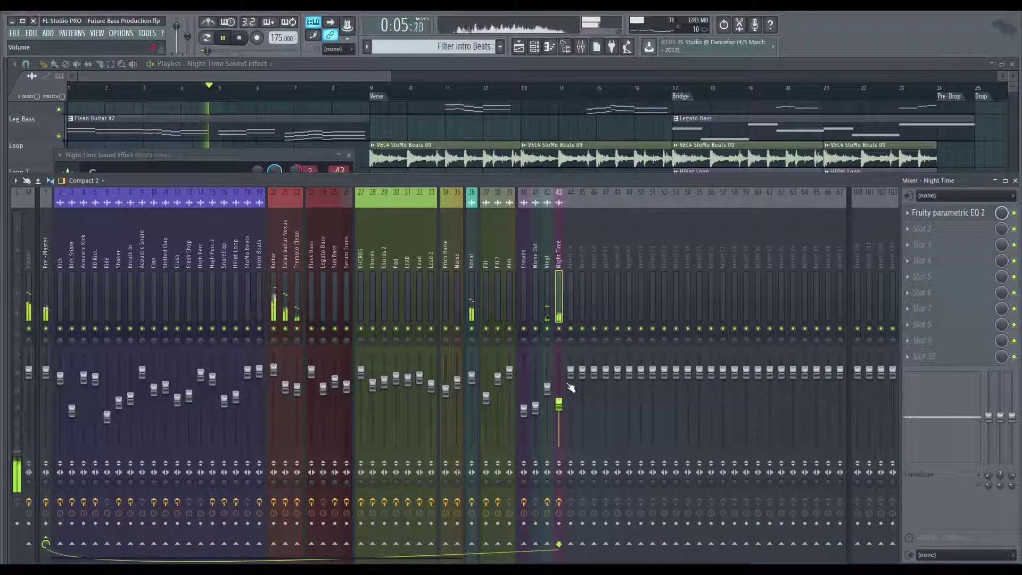
key("space")
mouse_move(559, 402)
left_mouse_down()
mouse_move(558, 353)
mouse_move(560, 395)
left_mouse_up()
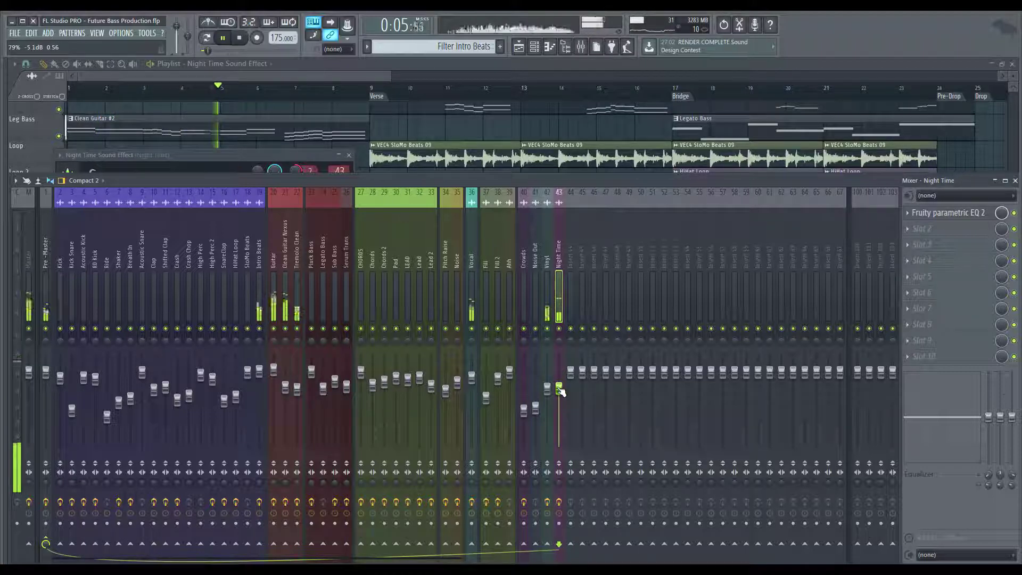
left_click(334, 87)
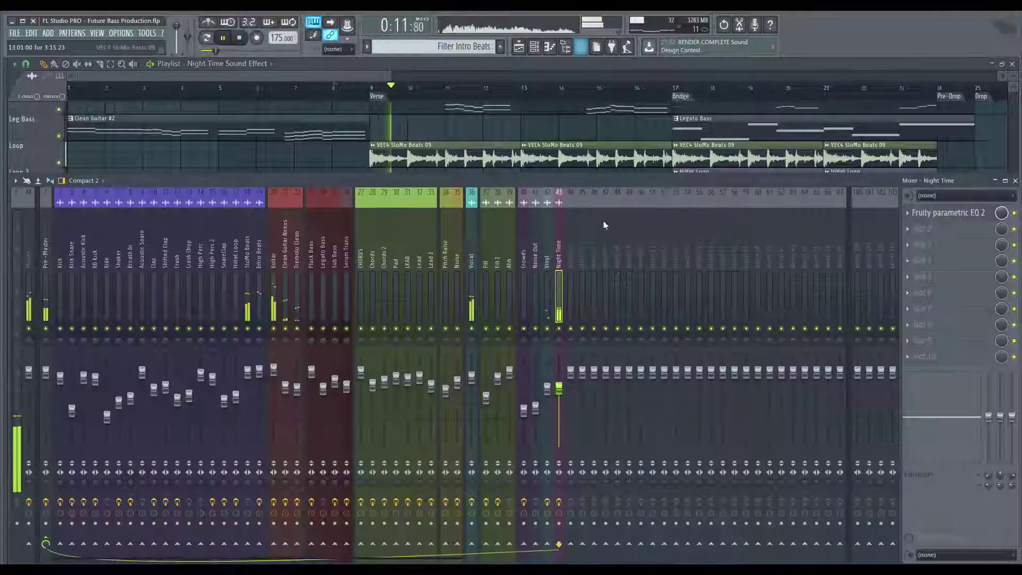
key("F9")
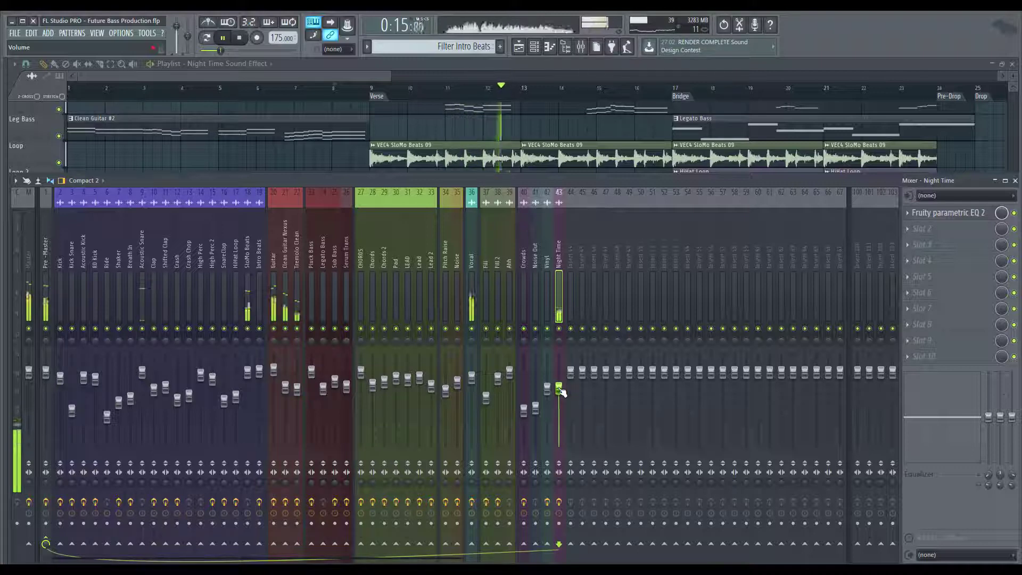
left_click_drag(559, 388, 559, 394)
key("F9")
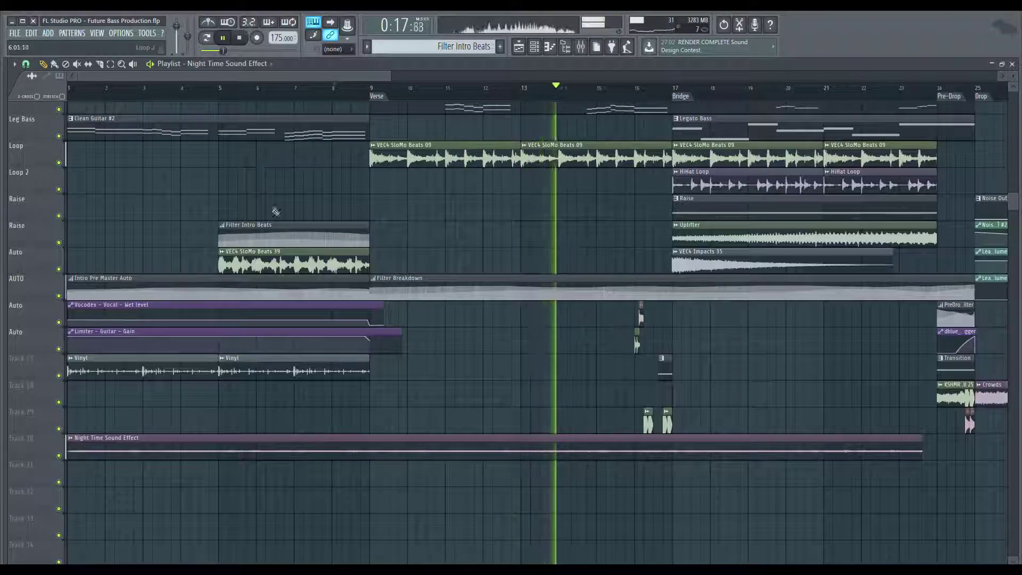
Inspect the Love Philter Modulation X curve of the Intro Pre Master Auto clip across bars 1 to 9
double_click(220, 293)
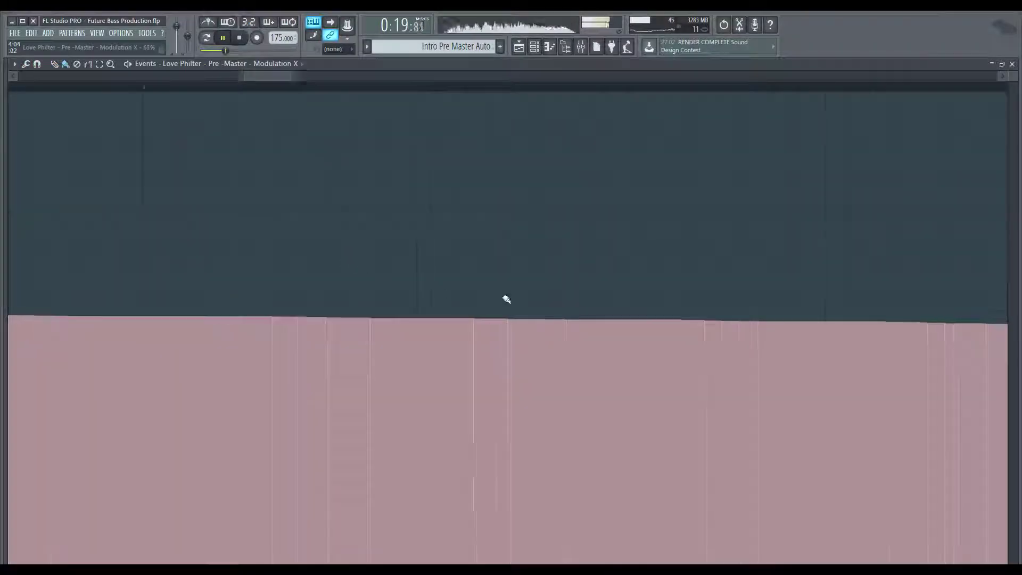
scroll(521, 309, "down", 3)
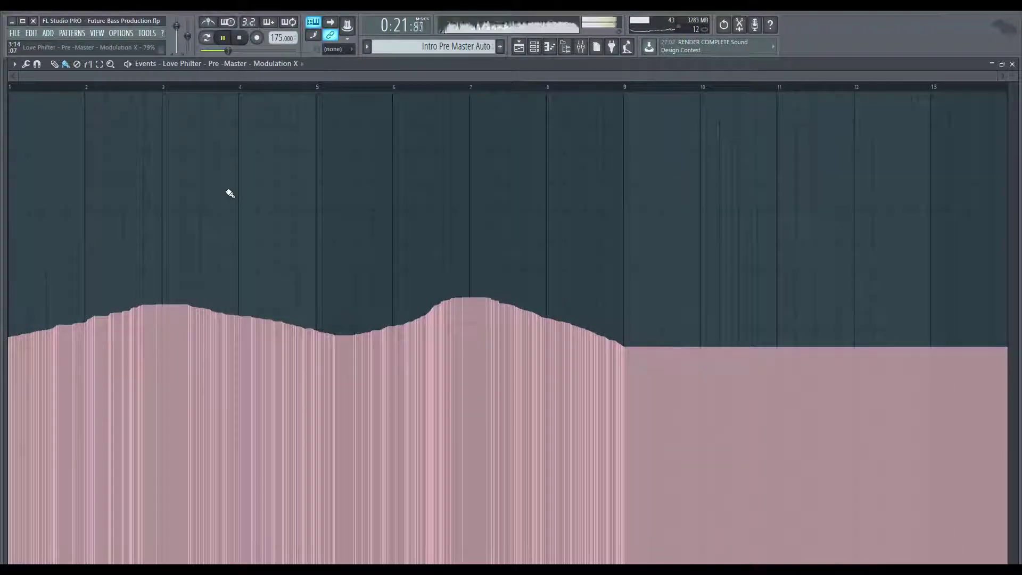
left_click(1012, 64)
key("F6")
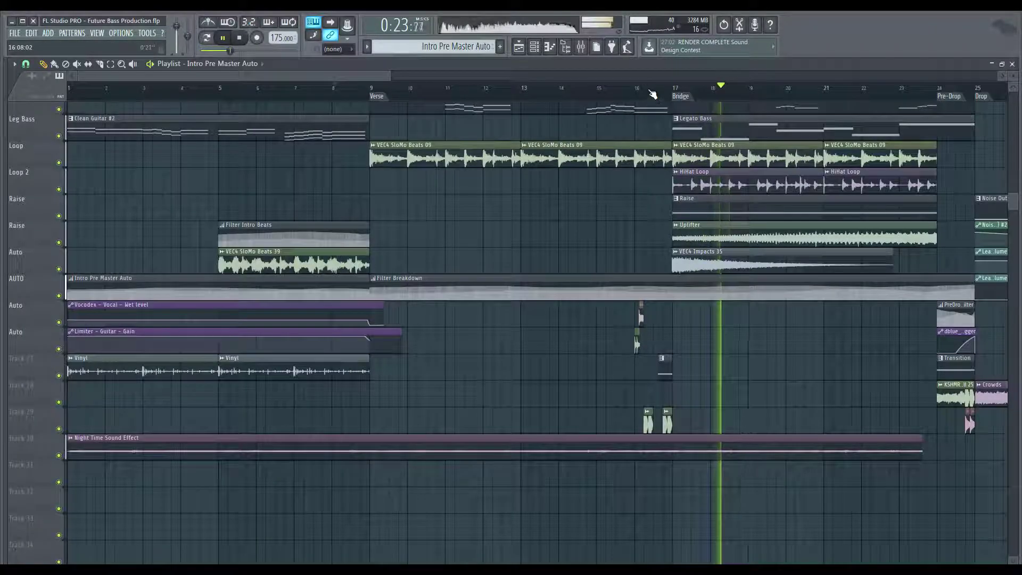
Listen to the transition from the verse into the bridge at bar 17 and replay the layered intro from bar 1
scroll(734, 442, "up", 1)
scroll(720, 449, "up", 3, "ctrl")
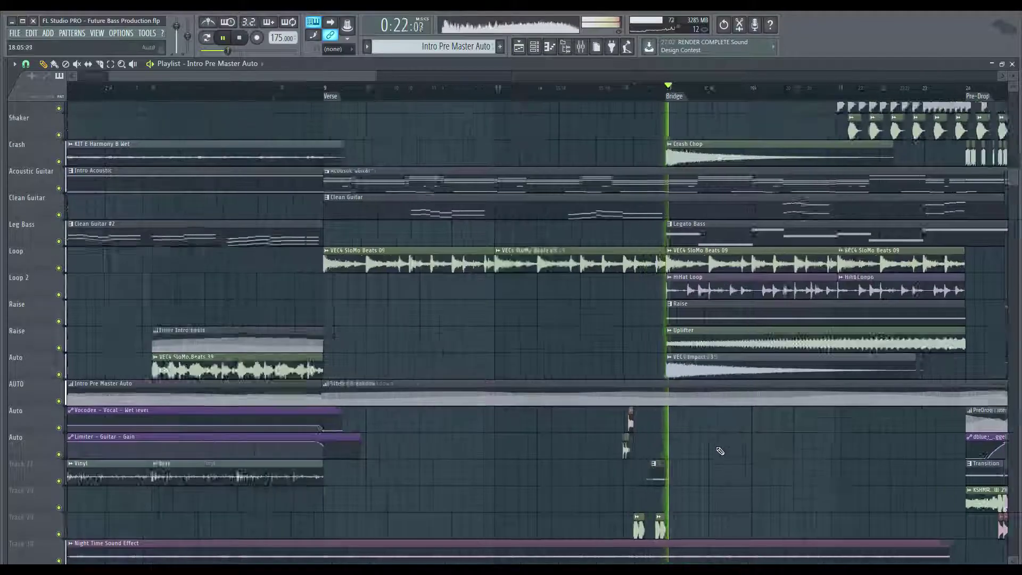
key("space")
left_click(471, 89)
key("space")
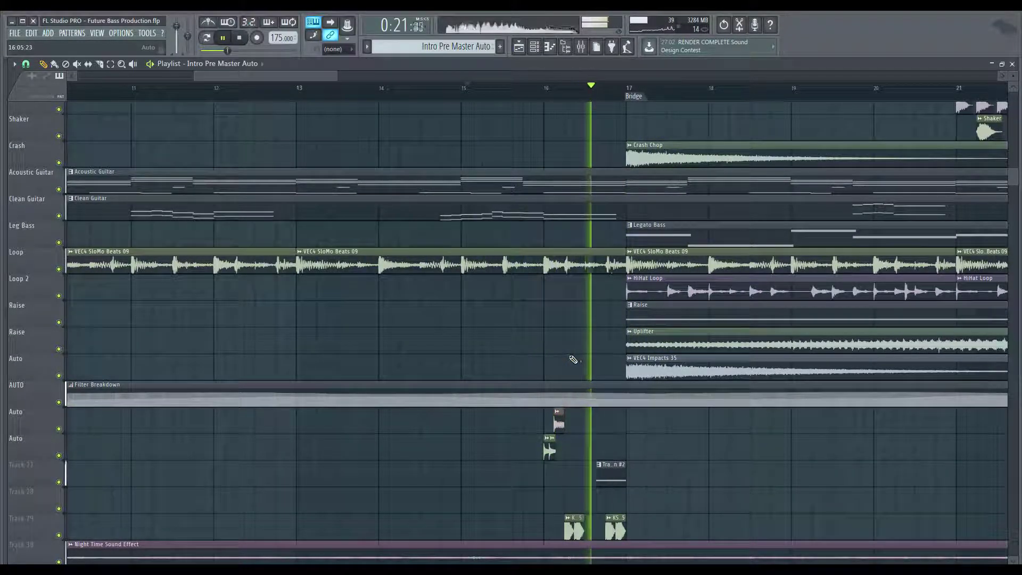
scroll(584, 341, "down", 4)
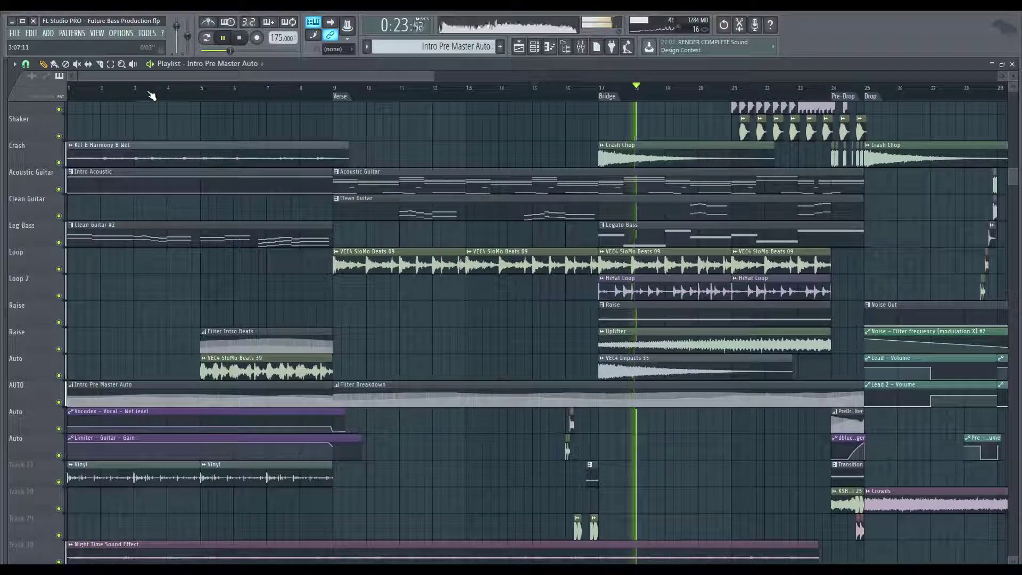
left_click(69, 89)
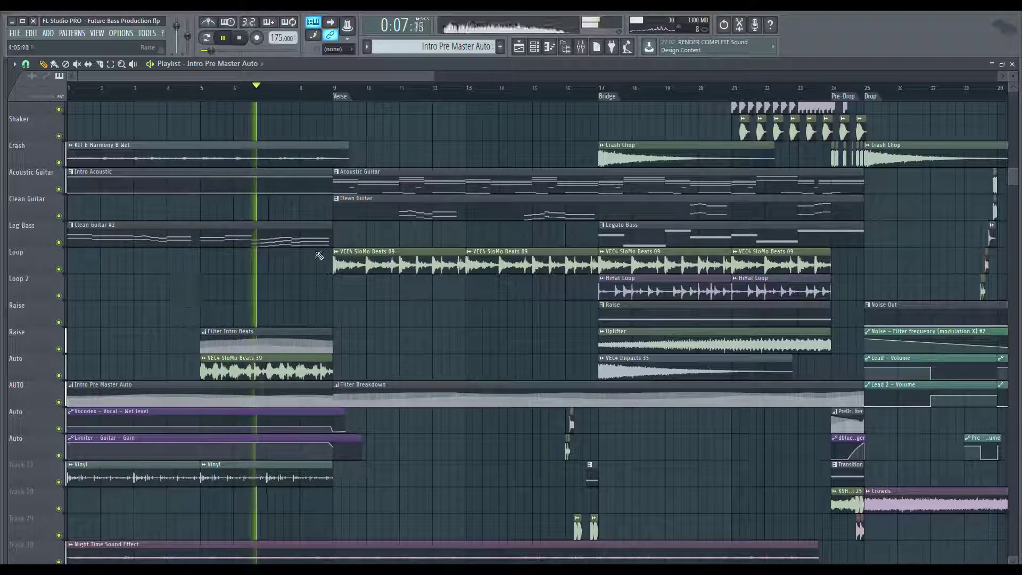
scroll(385, 518, "down", 2)
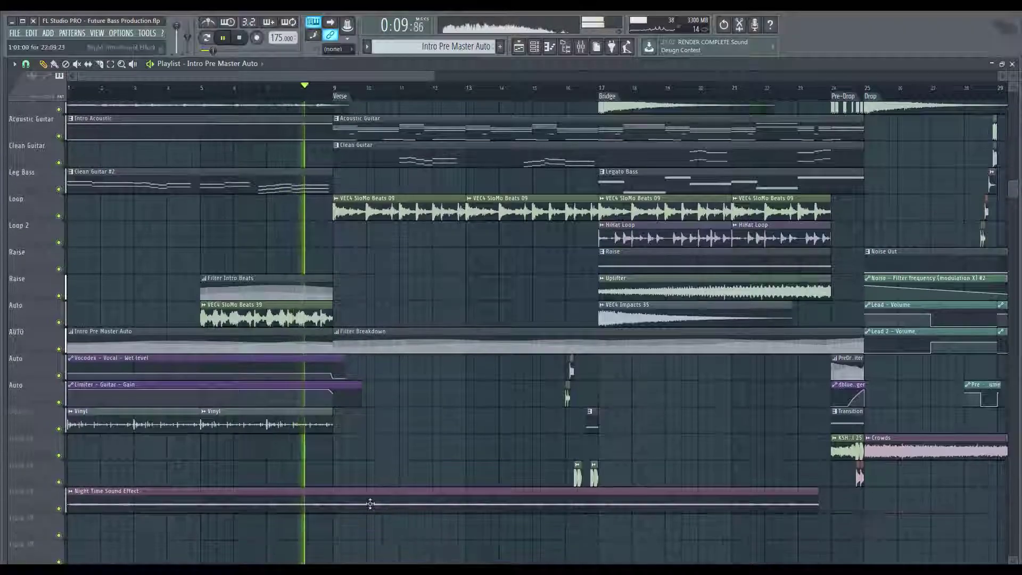
key("space")
Boost band 6 gently in the high treble and band 5 in the upper range of the Night Time EQ while the intro plays
left_click(581, 48)
key("space")
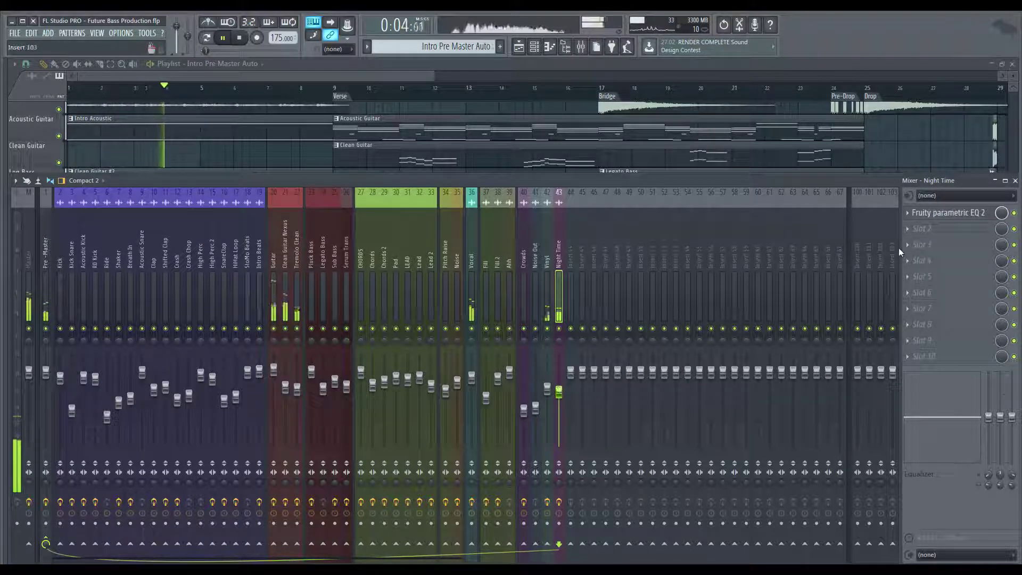
left_click(945, 214)
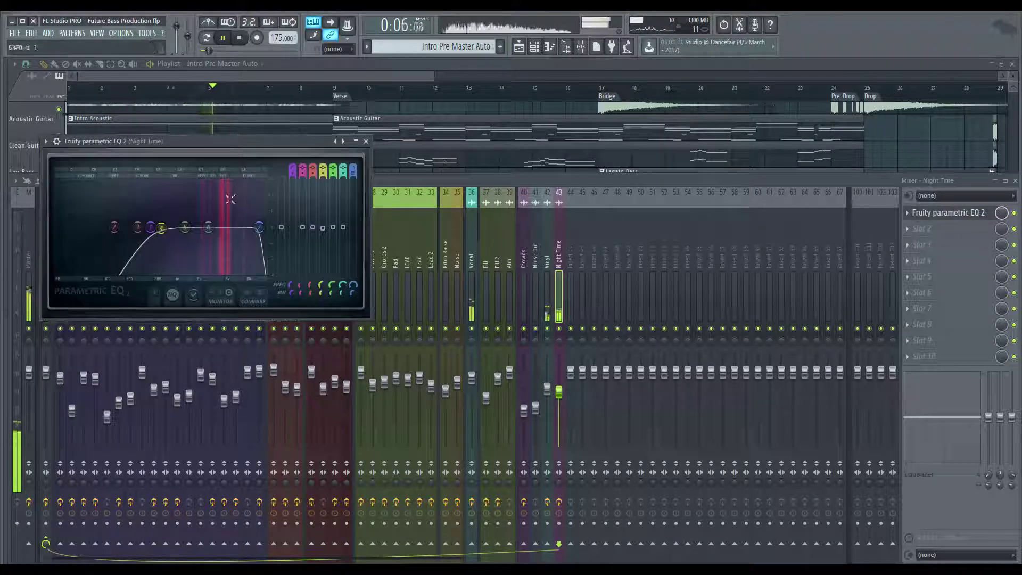
left_click_drag(226, 234, 249, 219)
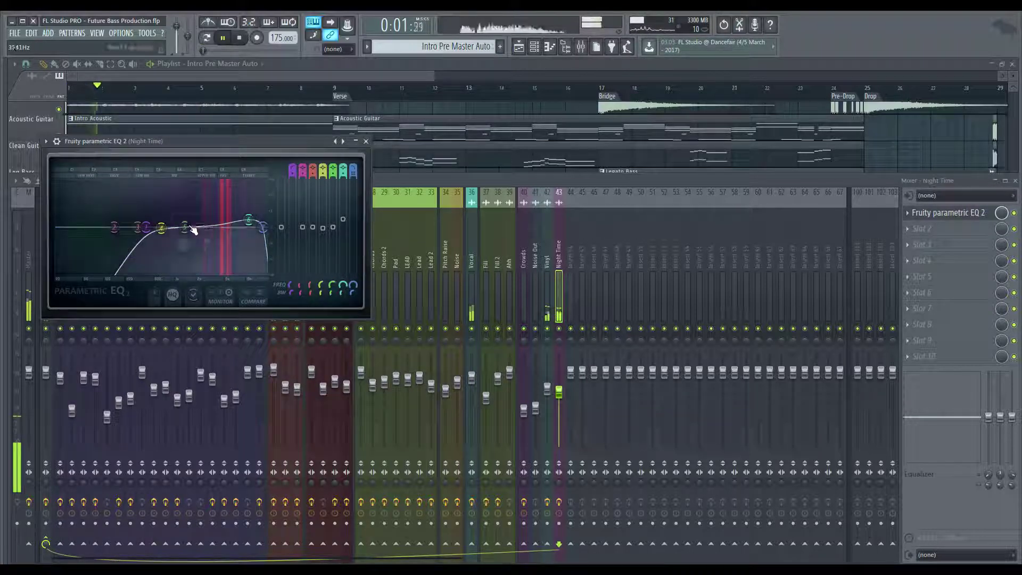
left_click_drag(185, 227, 206, 221)
left_click(366, 141)
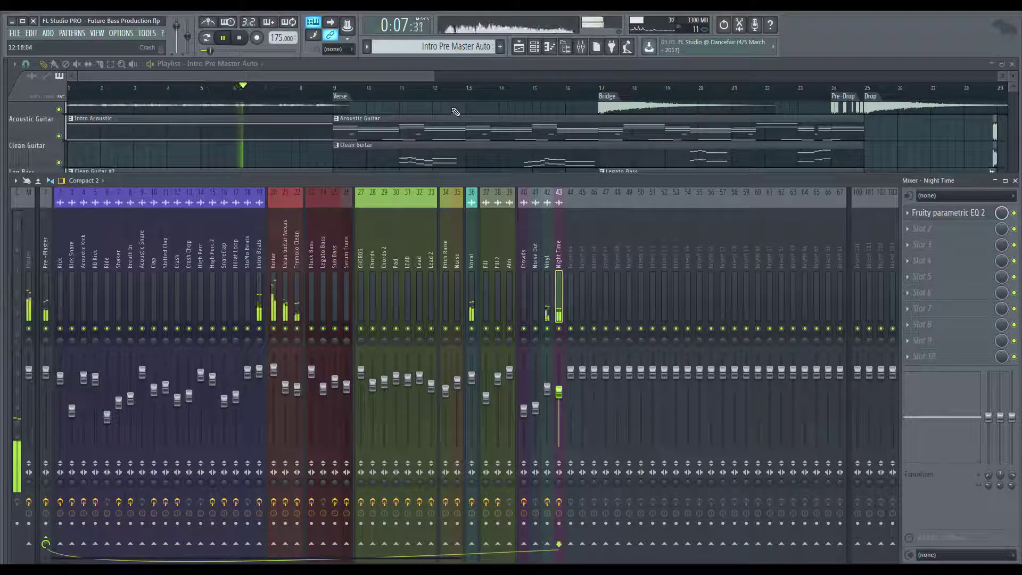
Listen from the verse entry at bar 9 into the bridge, checking the mixer levels and the Night Time Sound Effect sample's settings
key("F9")
left_click(335, 88)
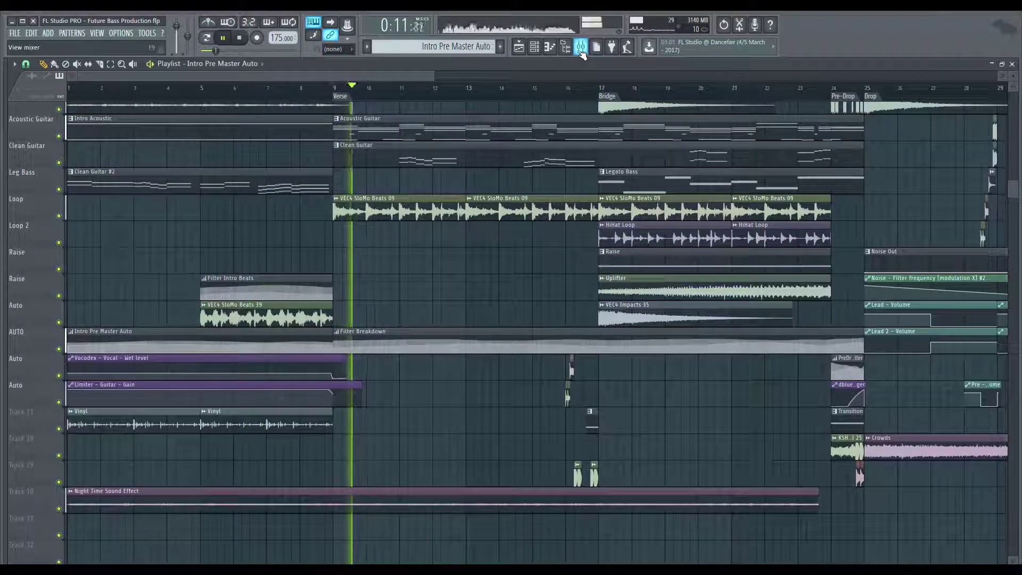
key("F9")
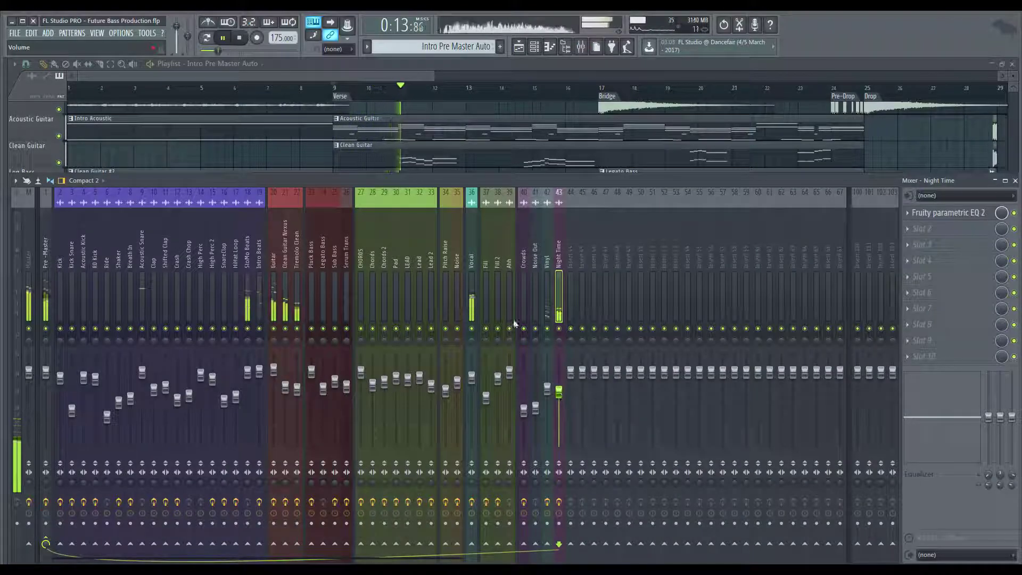
key("F9")
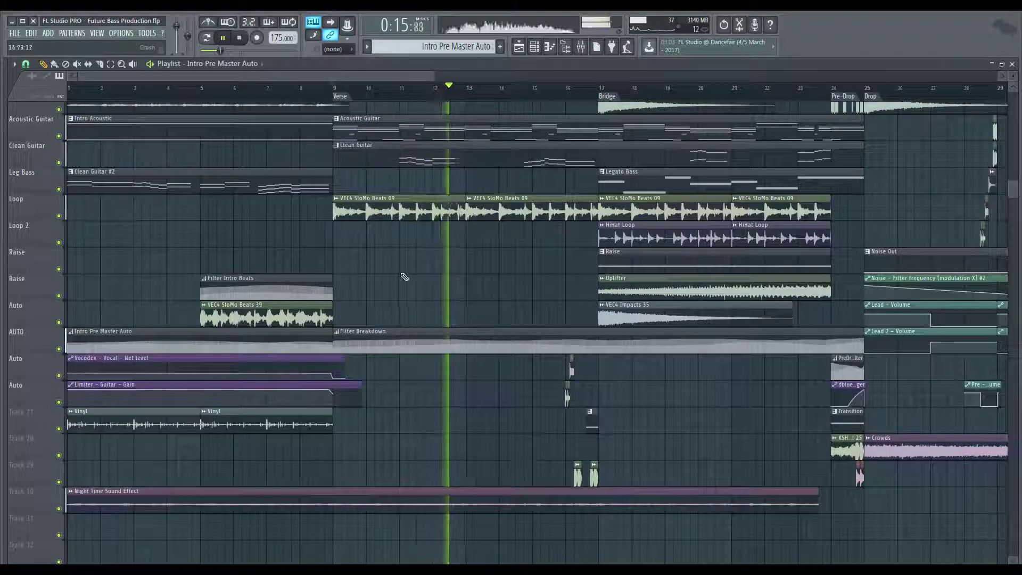
left_click(580, 47)
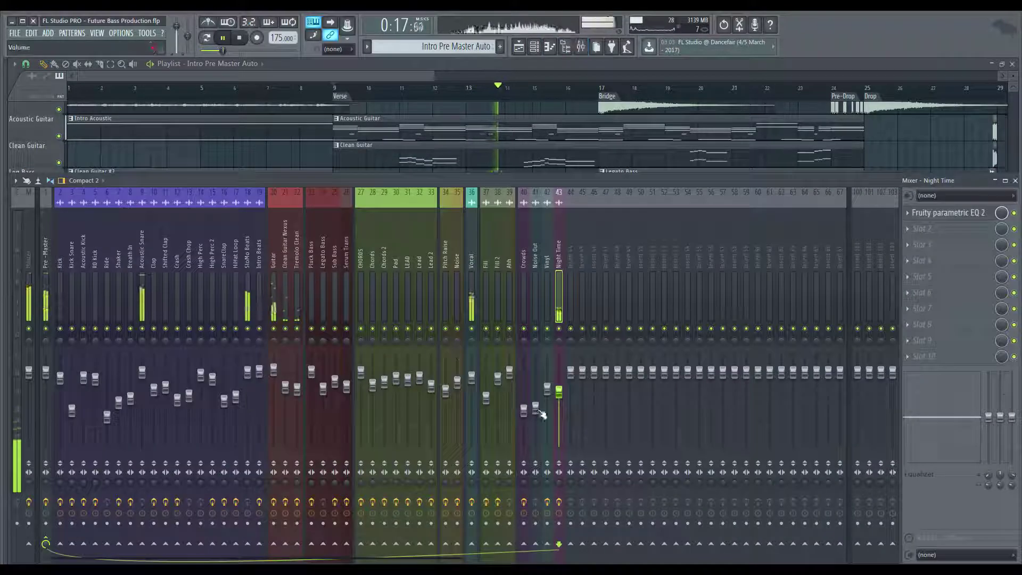
key("F9")
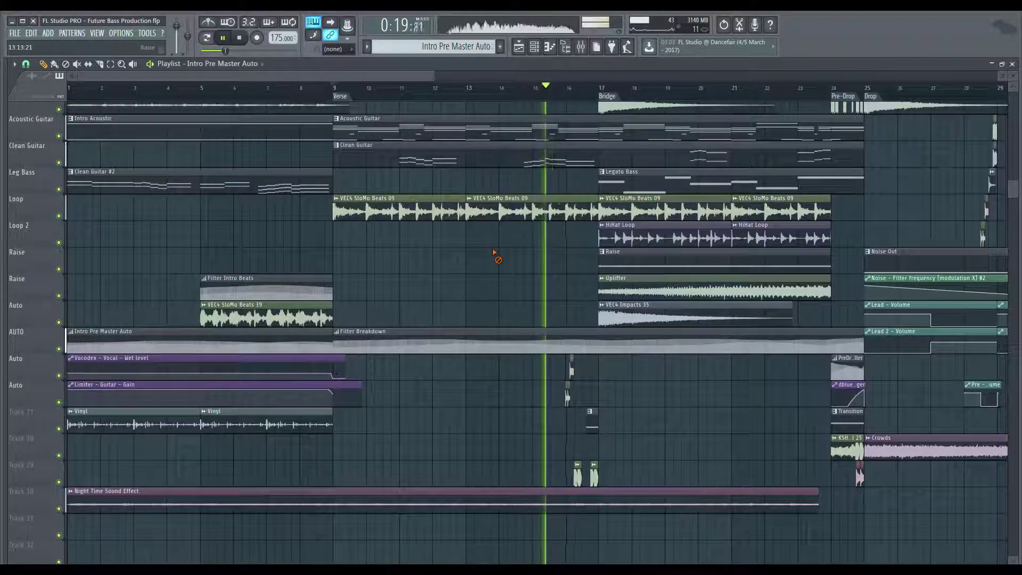
double_click(403, 493)
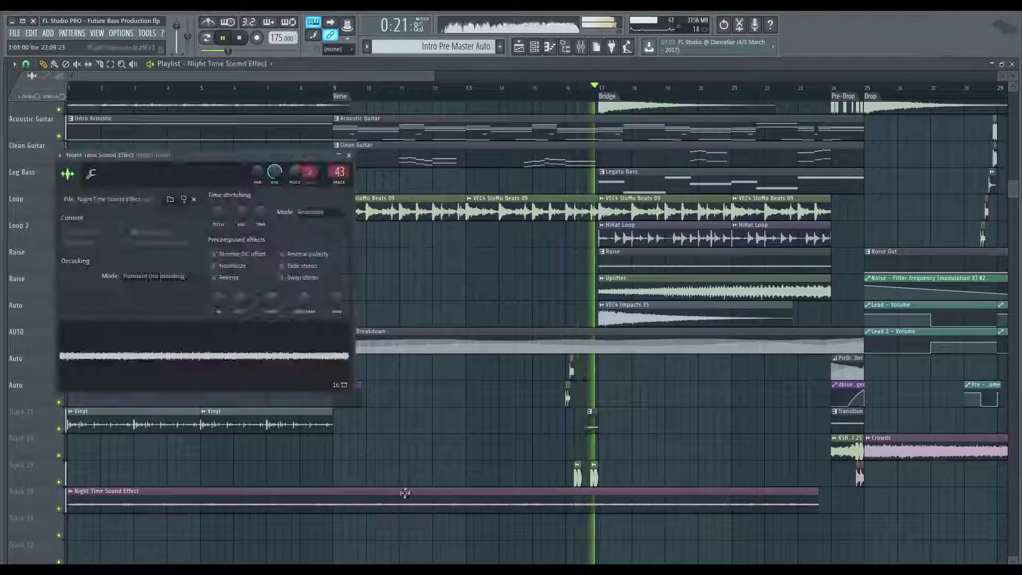
key("Escape")
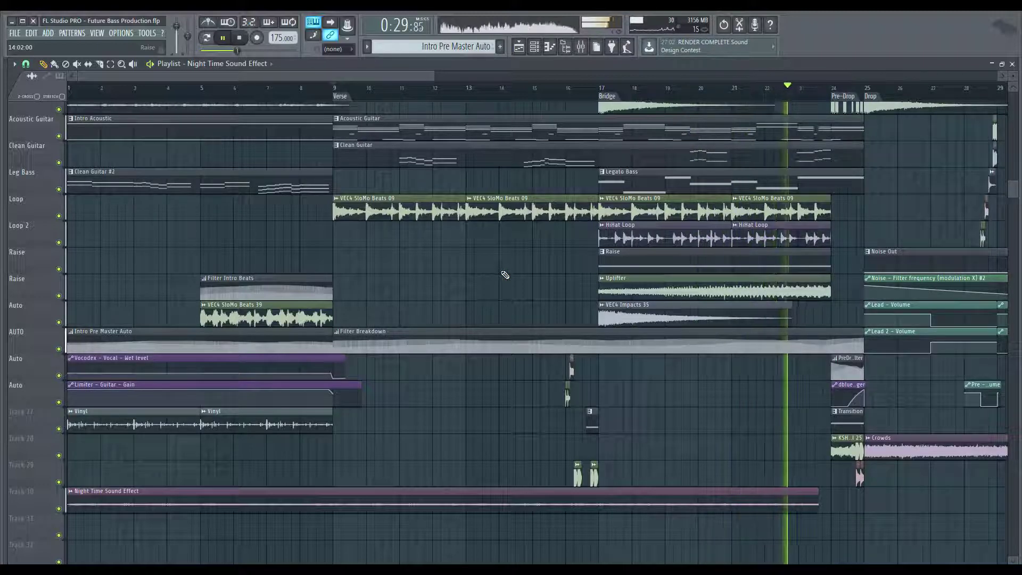
key("space")
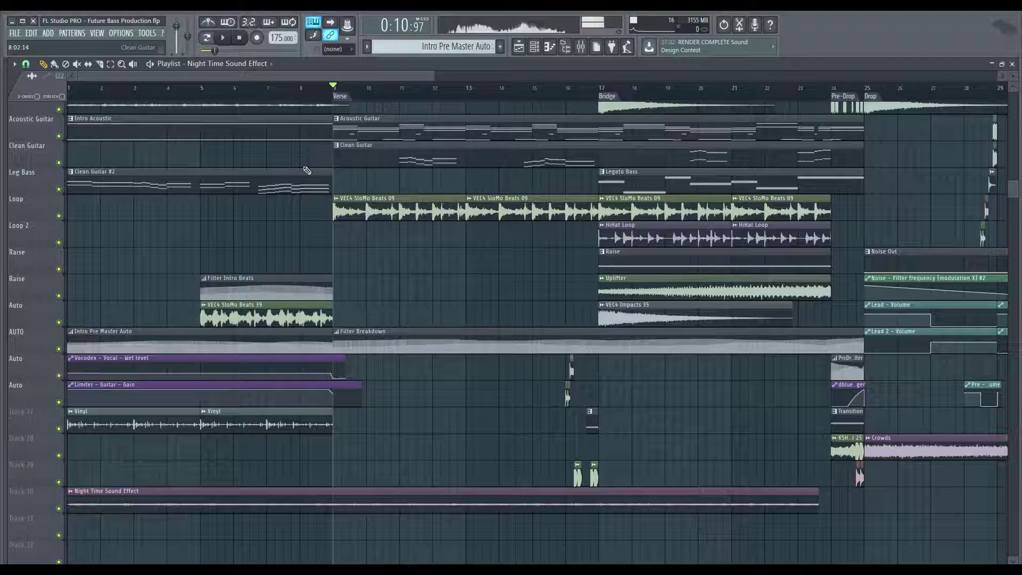
Find the VEC4 Sweeps Up samples among the effects of the Vengeance Essential Clubsounds Vol.4 drum pack
left_click(2, 250)
left_click(55, 367)
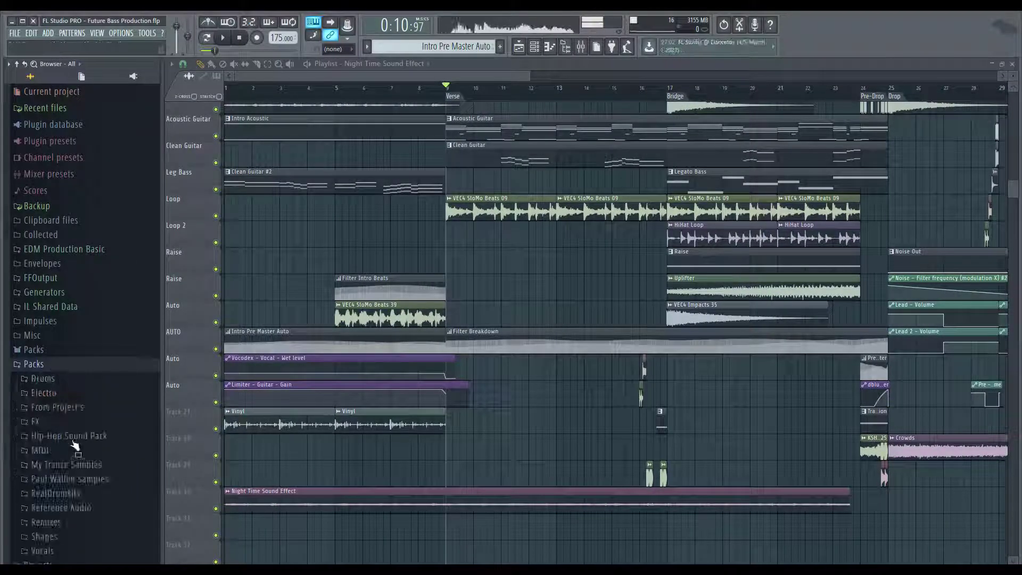
left_click(47, 379)
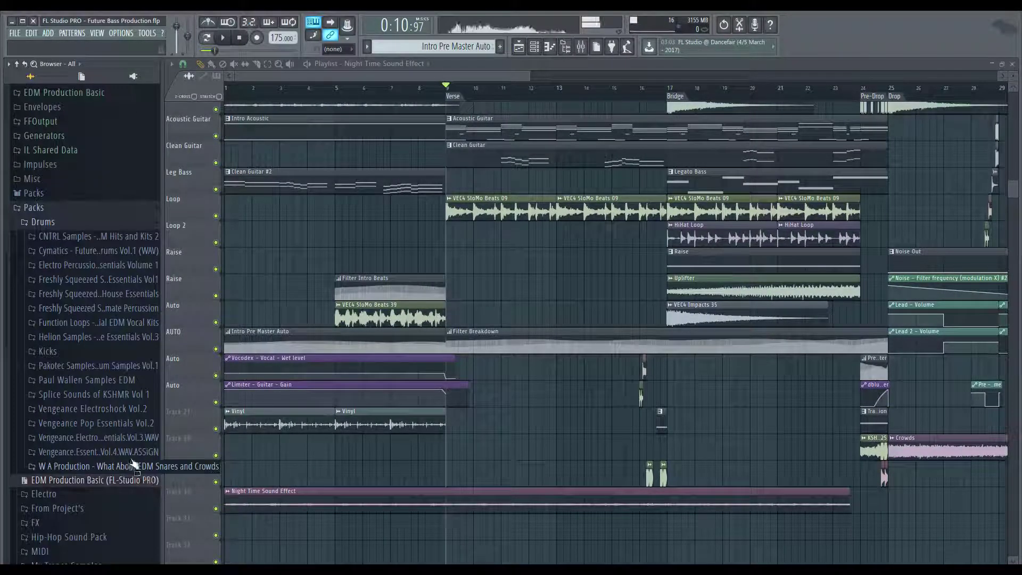
left_click_drag(162, 457, 217, 458)
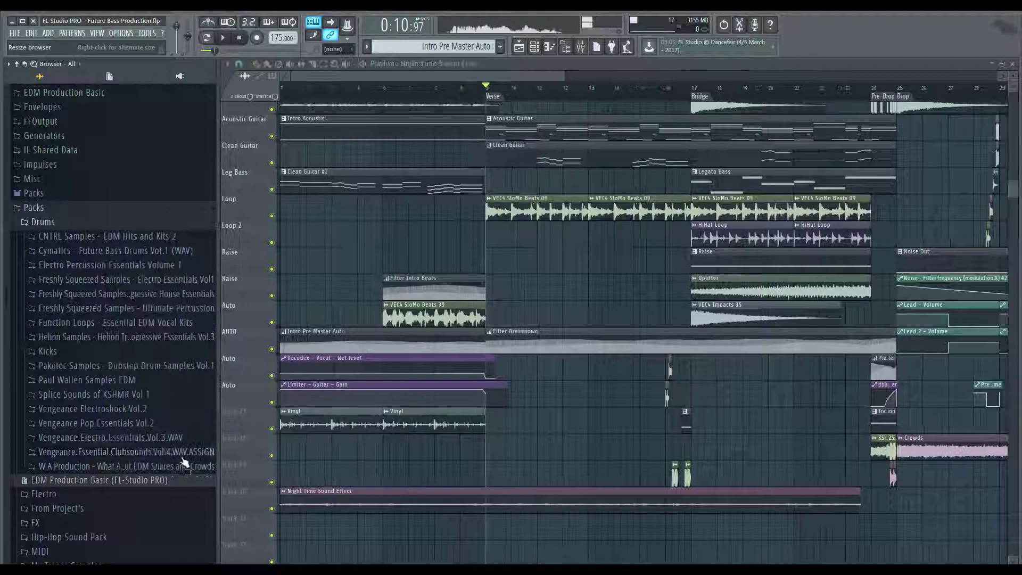
left_click(107, 452)
left_click(68, 430)
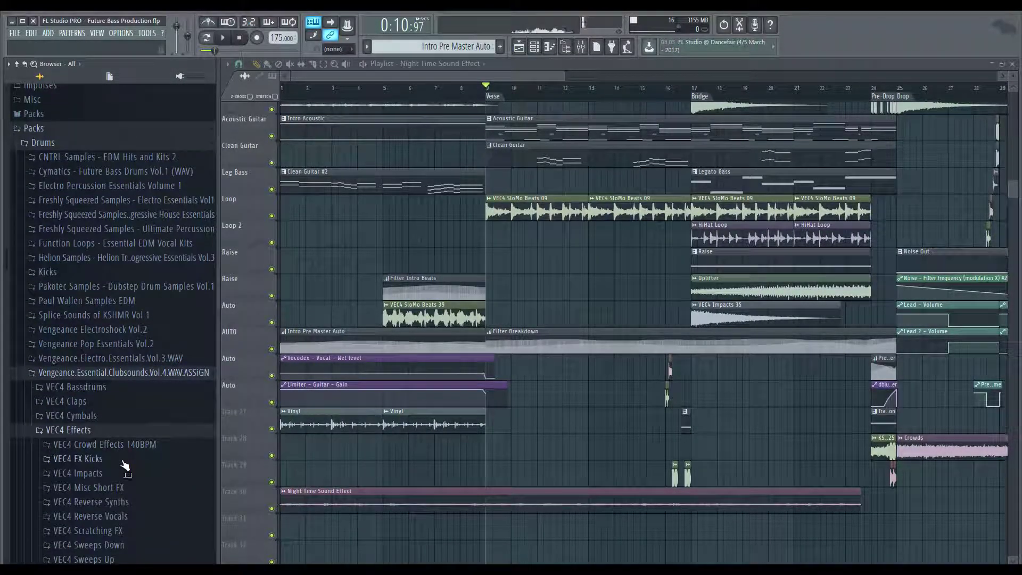
scroll(128, 471, "down", 2)
left_click(120, 482)
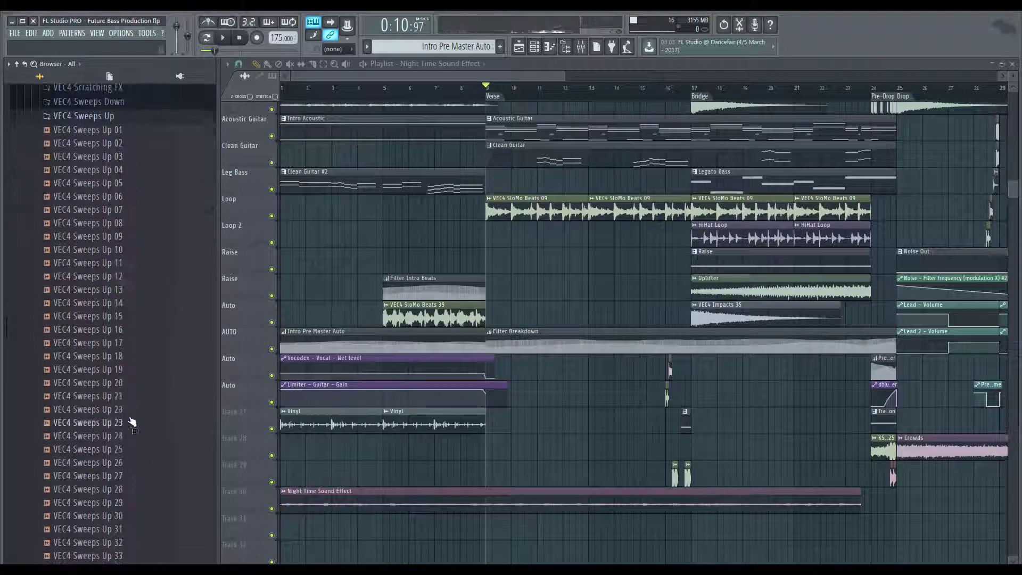
Audition several upward sweeps and place VEC4 Sweeps Up 08 on Track 28 at bar 1
left_click(130, 410)
left_click(133, 383)
left_click(138, 355)
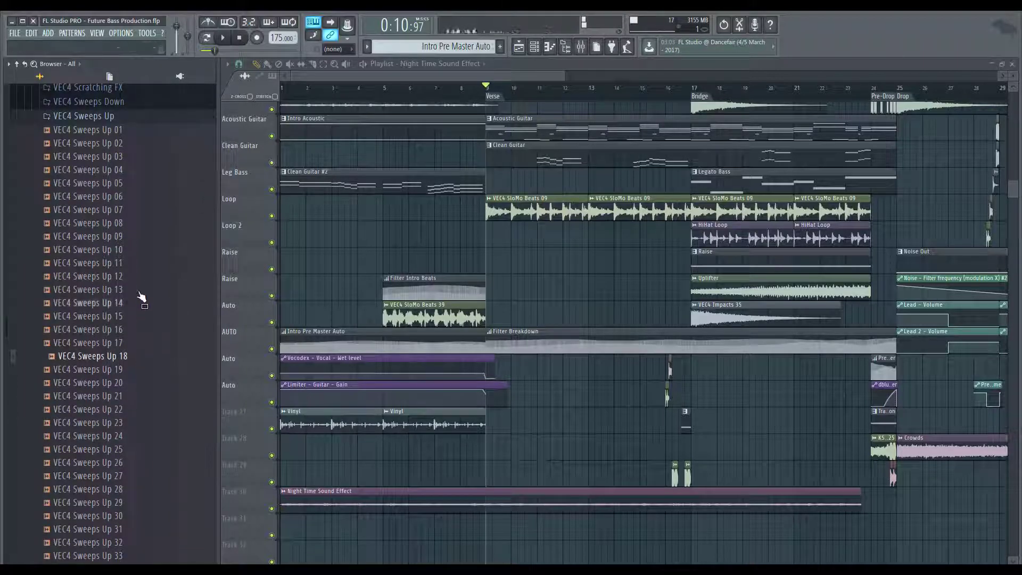
left_click(140, 275)
left_click(138, 210)
left_click(134, 223)
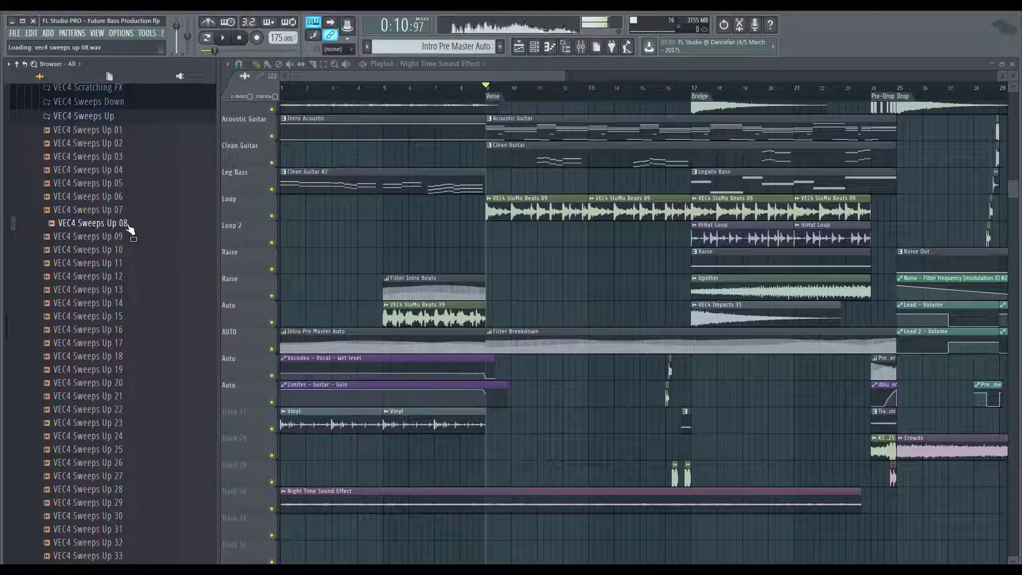
left_click_drag(381, 334, 311, 450)
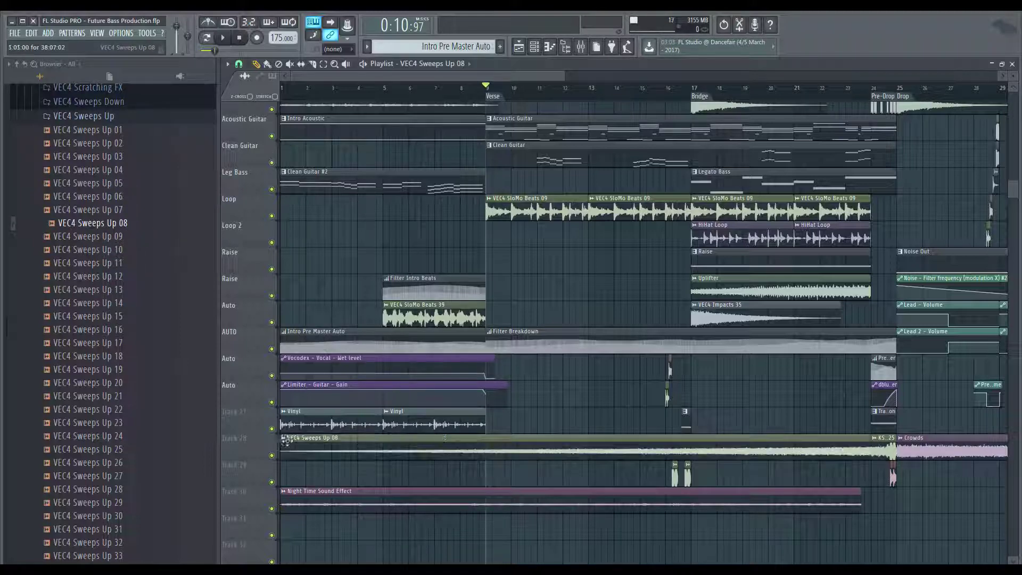
Set the VEC4 Sweeps Up 08 time-stretching mode to Stretch and shorten the sample to four bars
scroll(357, 457, "down", 1)
double_click(357, 452)
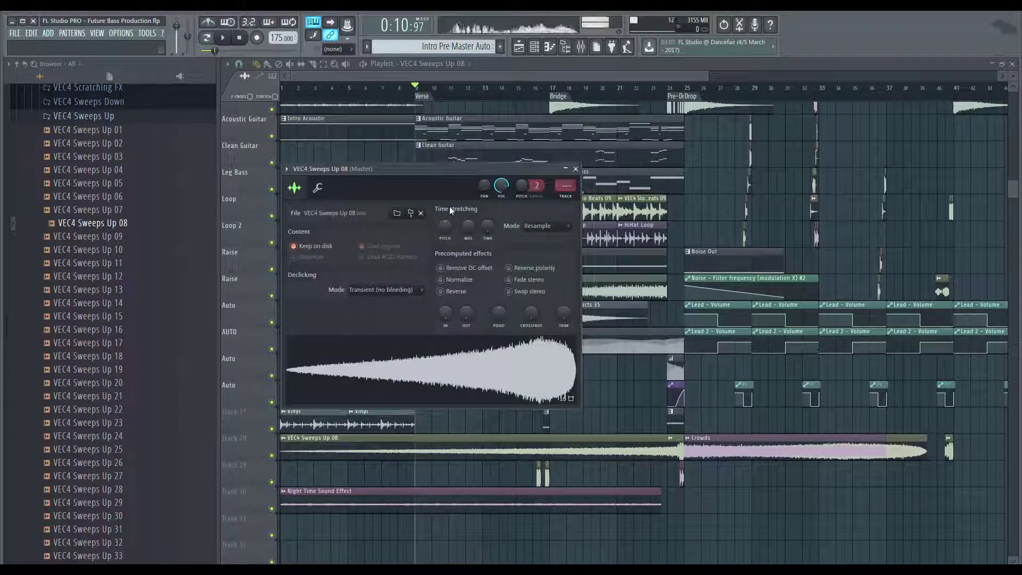
left_click(539, 228)
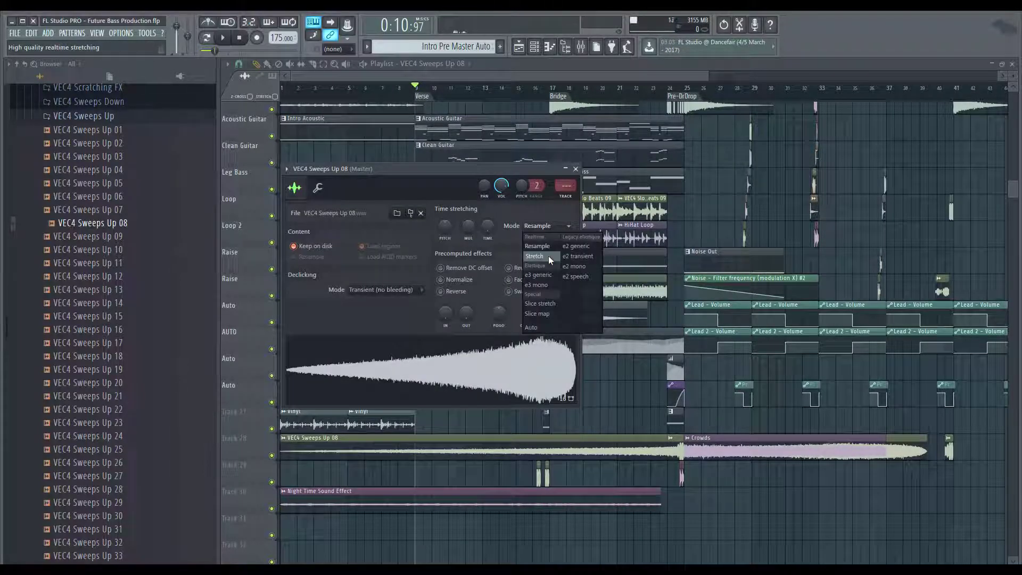
left_click(549, 255)
left_click_drag(487, 226, 487, 255)
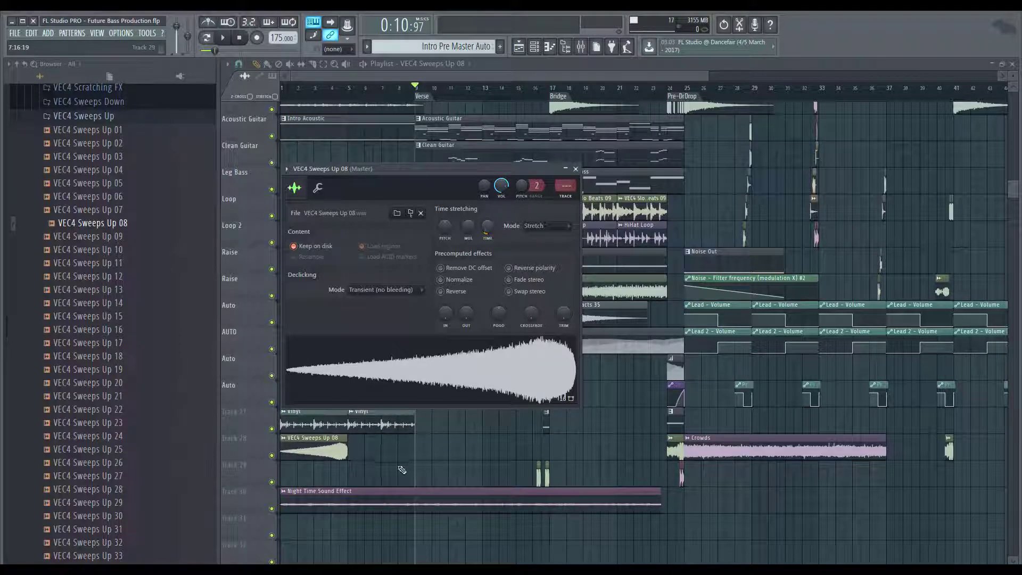
Move the sweep clip to bar 5 and fit it to end at bar 9, cutting off its fading tail
key("Escape")
left_click_drag(311, 447, 406, 446)
scroll(351, 465, "up", 2)
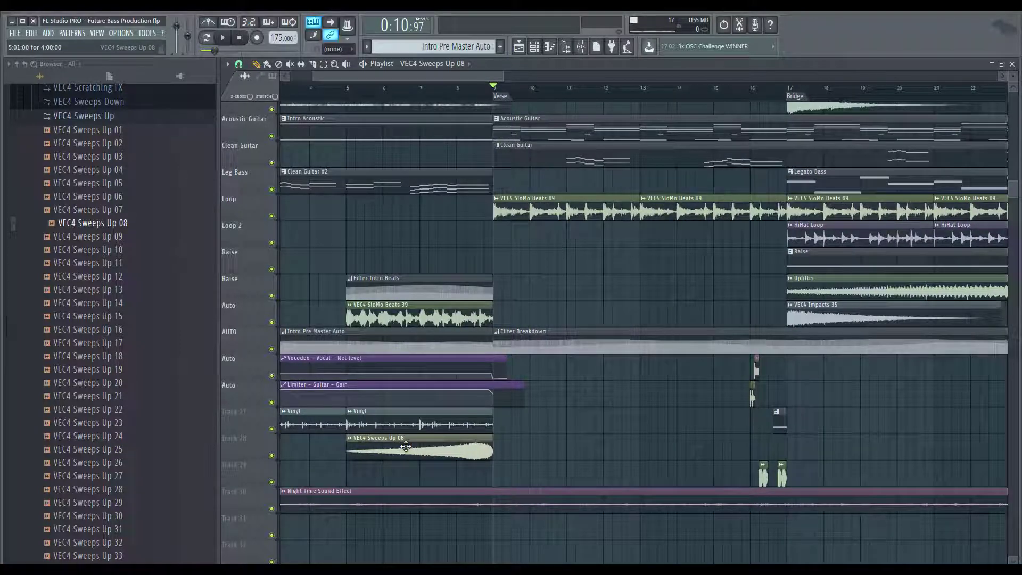
left_click_drag(483, 449, 527, 447)
key("Escape")
scroll(489, 457, "up", 6)
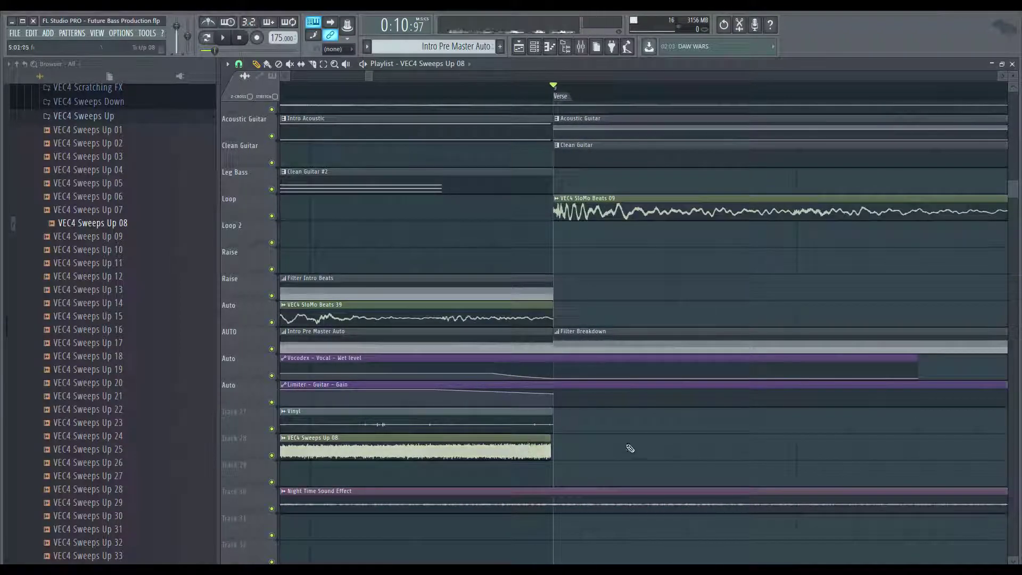
scroll(599, 448, "down", 5)
Lower the VEC4 Sweeps Up 08 channel volume to about 34% while listening to the build from bar 5
double_click(543, 448)
left_click_drag(500, 185, 499, 189)
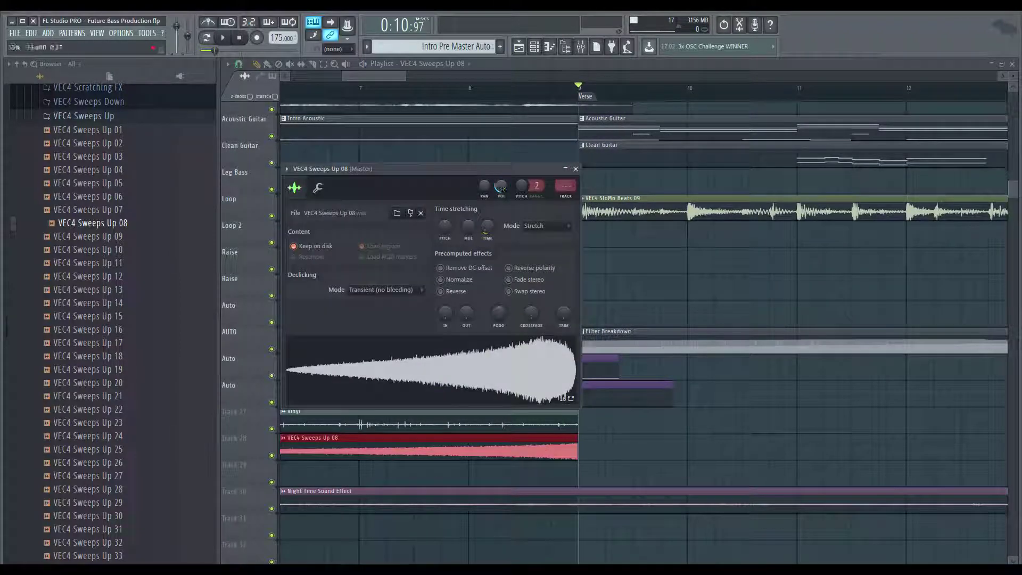
key("Escape")
scroll(753, 413, "down", 4)
key("space")
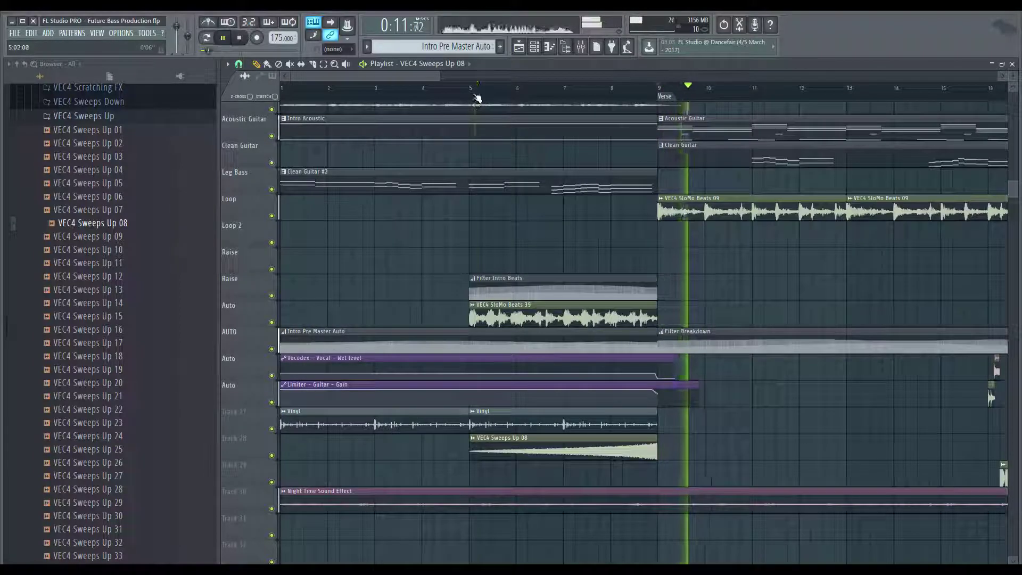
left_click(474, 91)
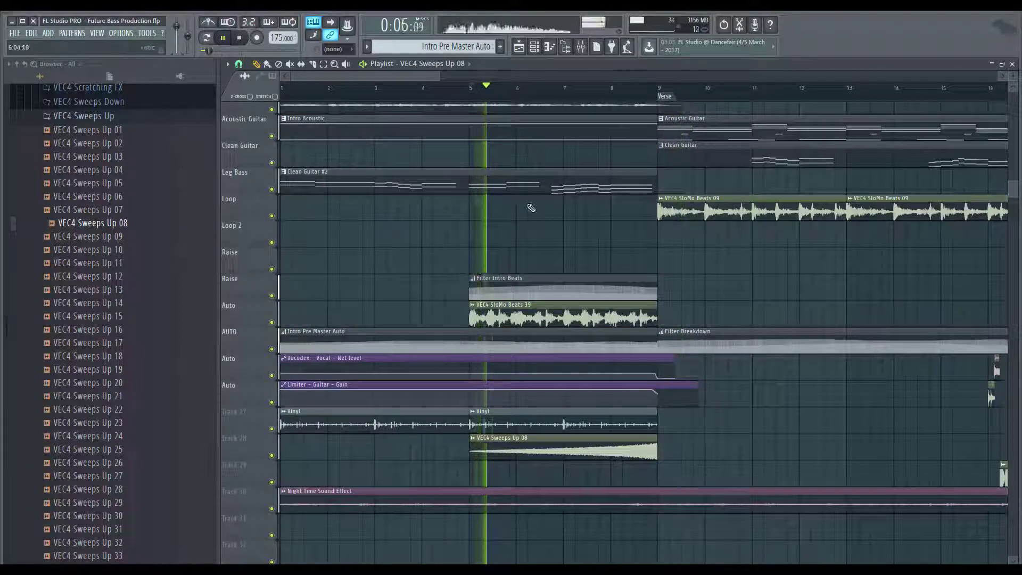
double_click(639, 447)
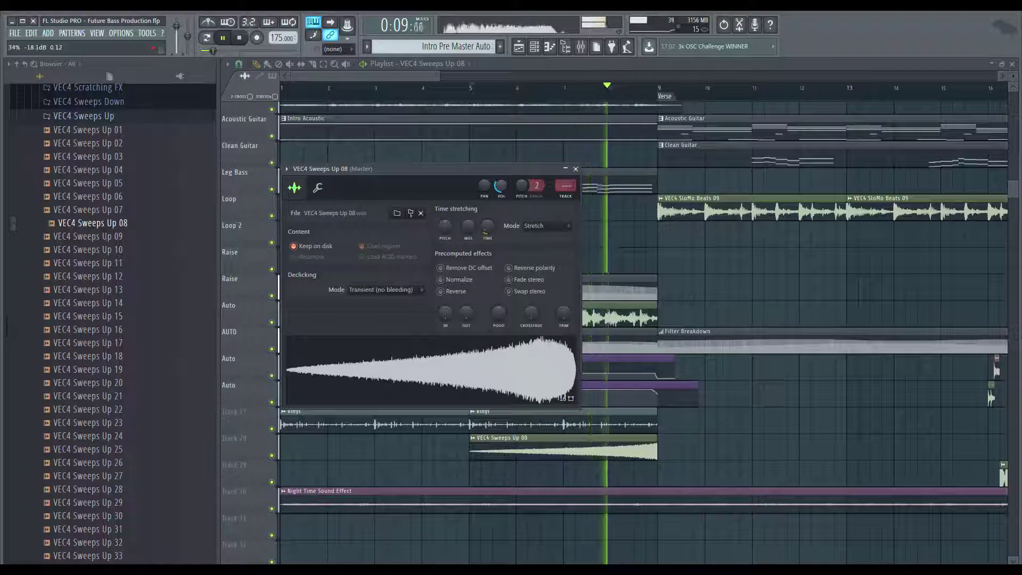
key("space")
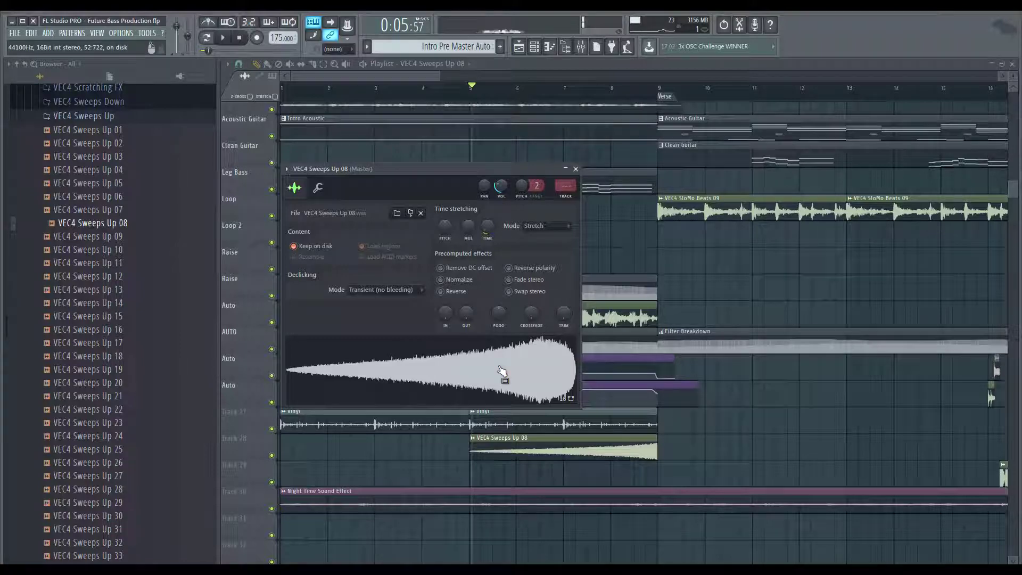
Route the sweep's channel to mixer track 44 and name that track Sweep Up
key("F9")
right_click(786, 192)
left_click(870, 276)
key("F2")
type("Sweep Up")
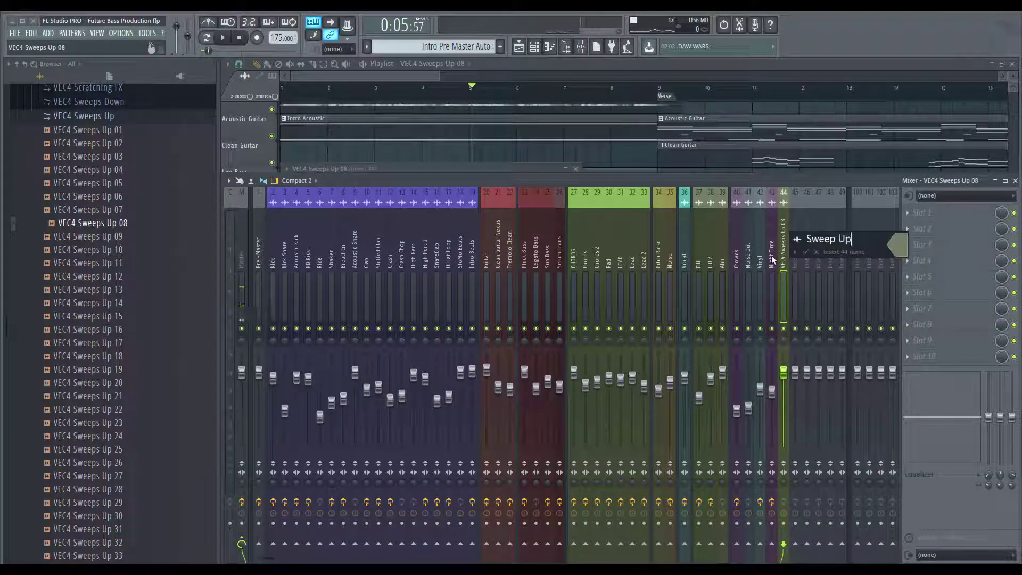
key("Return")
Add Fruity parametric EQ 2 to the Sweep Up track, with band 1 as high pass and band 7 as low pass
left_click(922, 213)
left_click(799, 409)
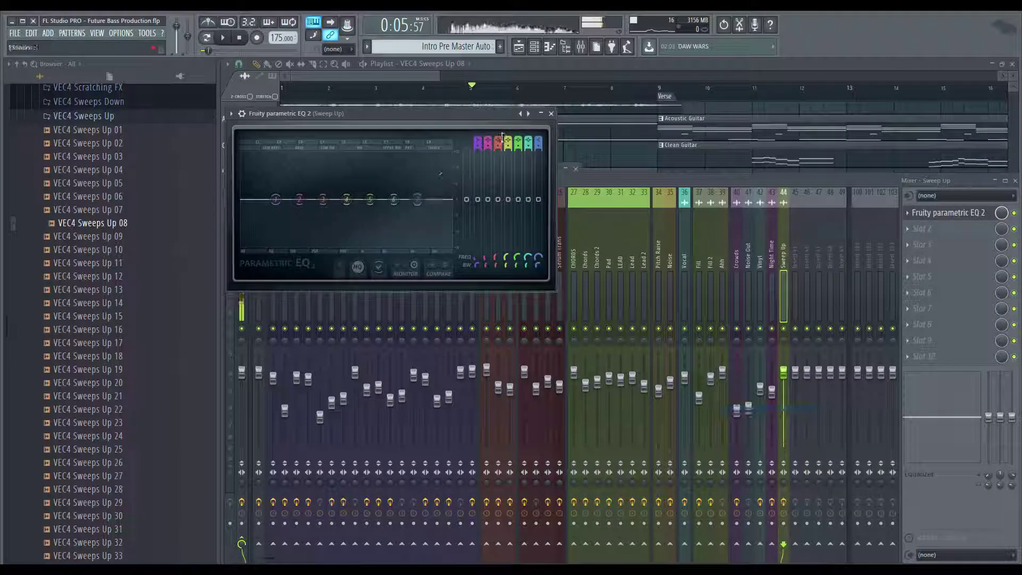
right_click(529, 113)
left_click(553, 147)
right_click(530, 113)
left_click(554, 160)
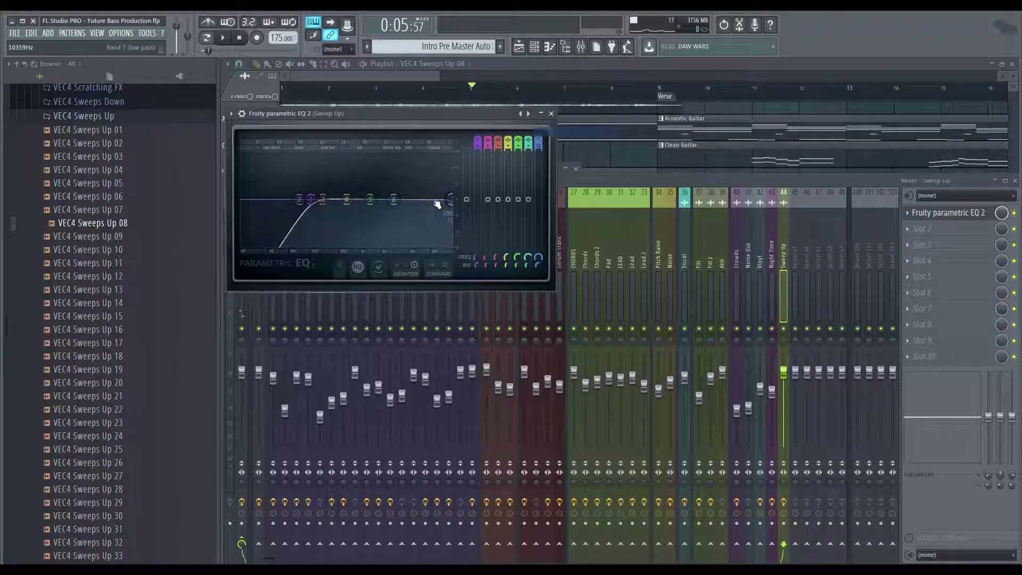
Raise the sweep EQ's low cutoff, dip band 4 slightly and gently boost band 6 in the highs during playback
key("space")
left_click_drag(318, 207, 388, 200)
key("space")
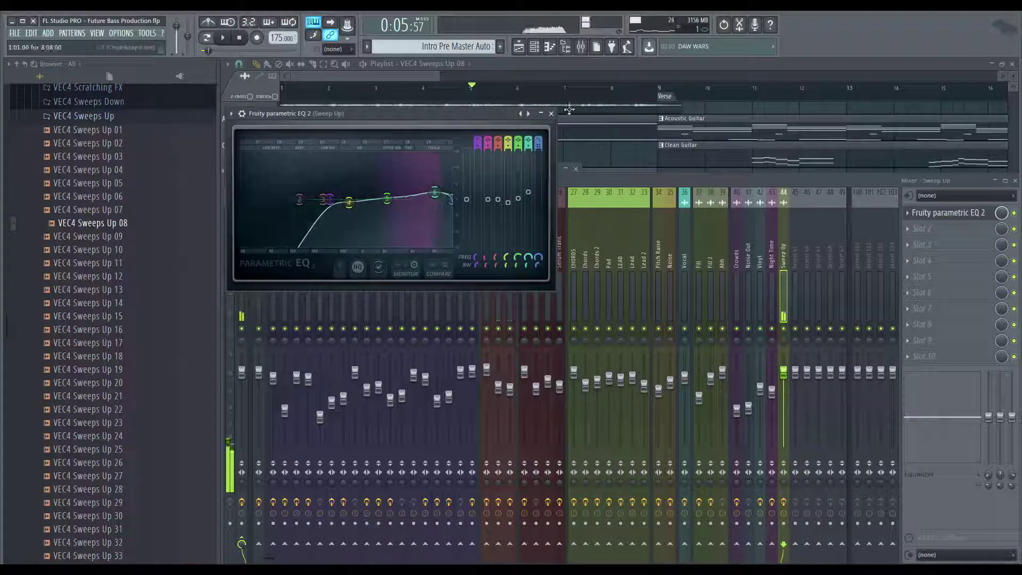
left_click(551, 114)
Raise the sweep's channel volume, set its time-stretching mode to Auto and replay the build from bar 5
left_click(605, 164)
double_click(579, 447)
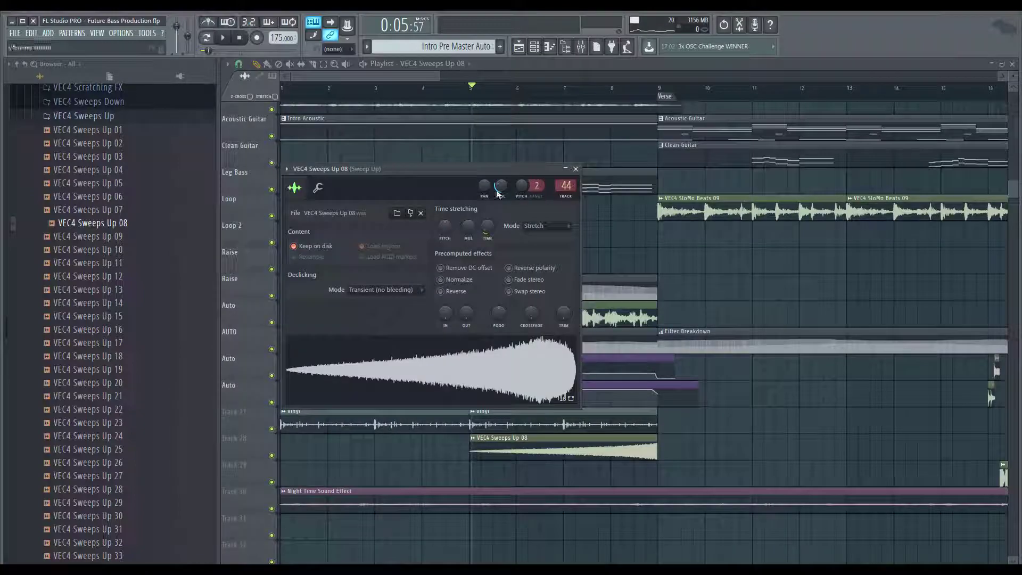
key("F9")
left_click(547, 226)
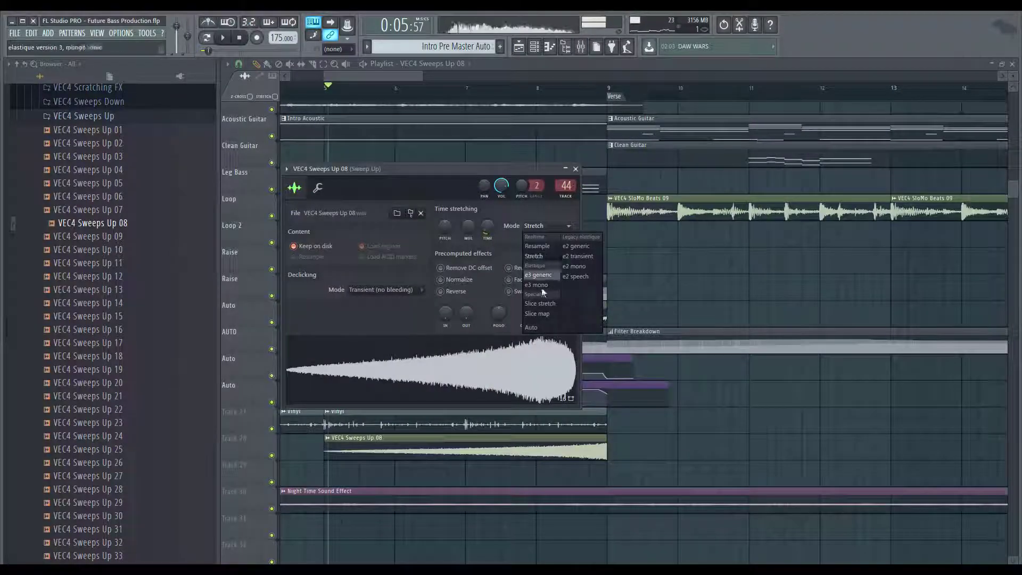
left_click(542, 323)
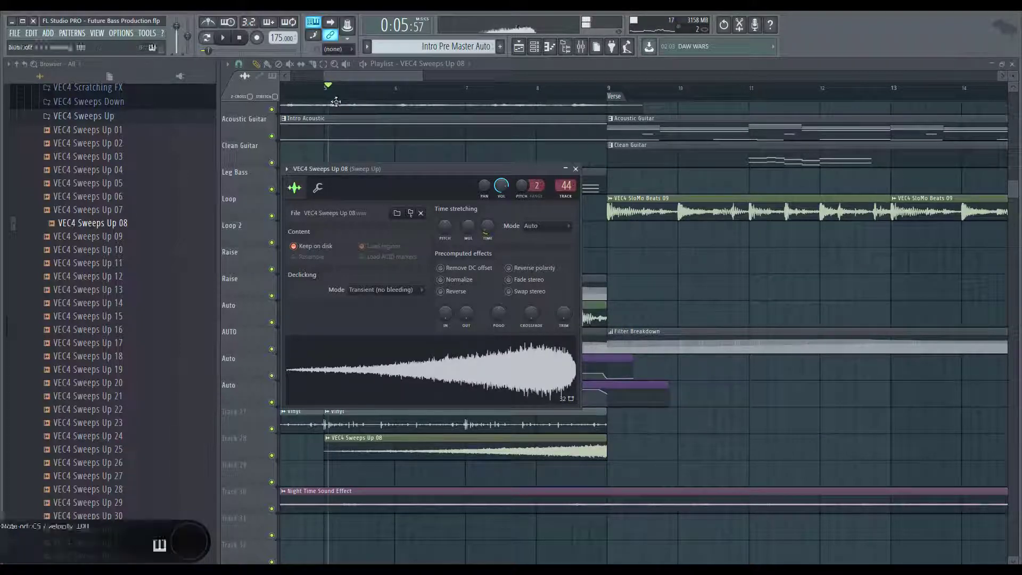
key("Escape")
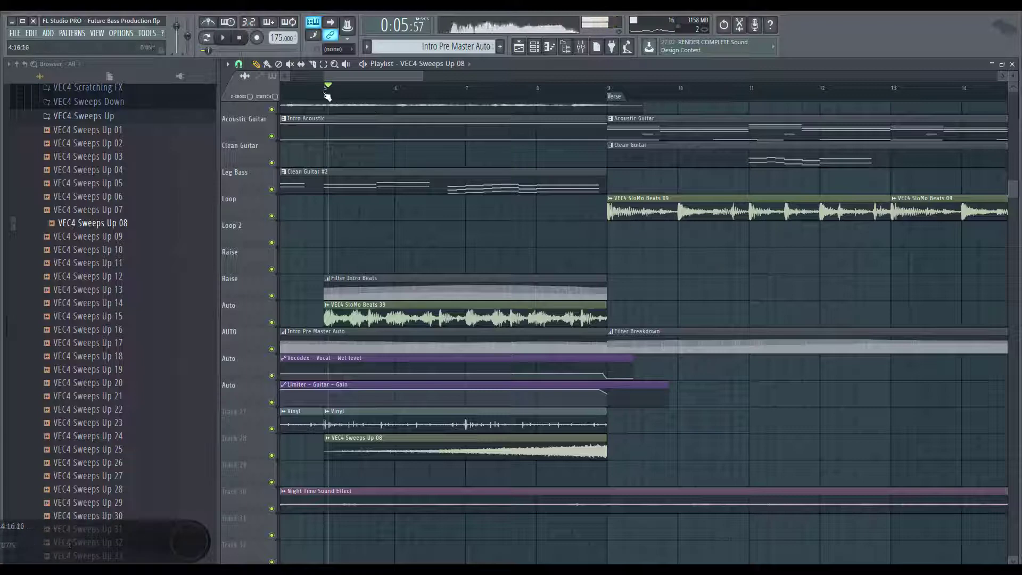
key("space")
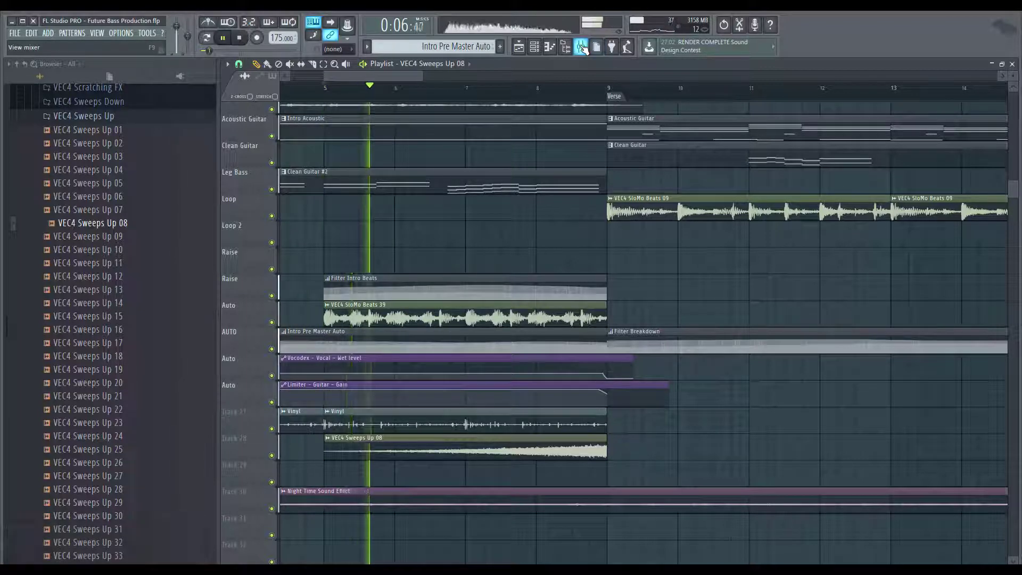
Set the Sweep Up mixer track's volume to about 38% while playing the build into the verse
left_click(581, 48)
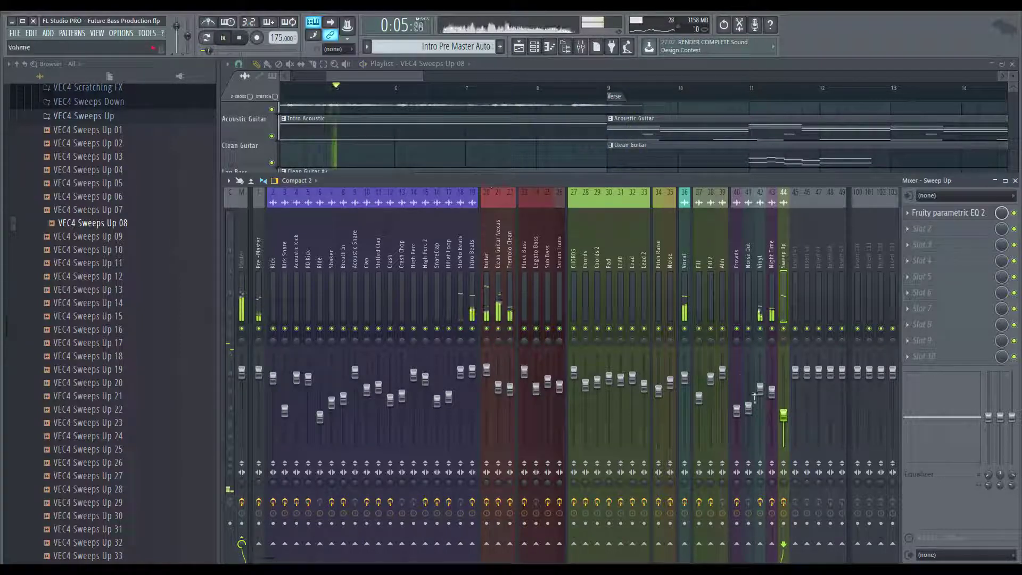
key("F9")
scroll(586, 314, "down", 2)
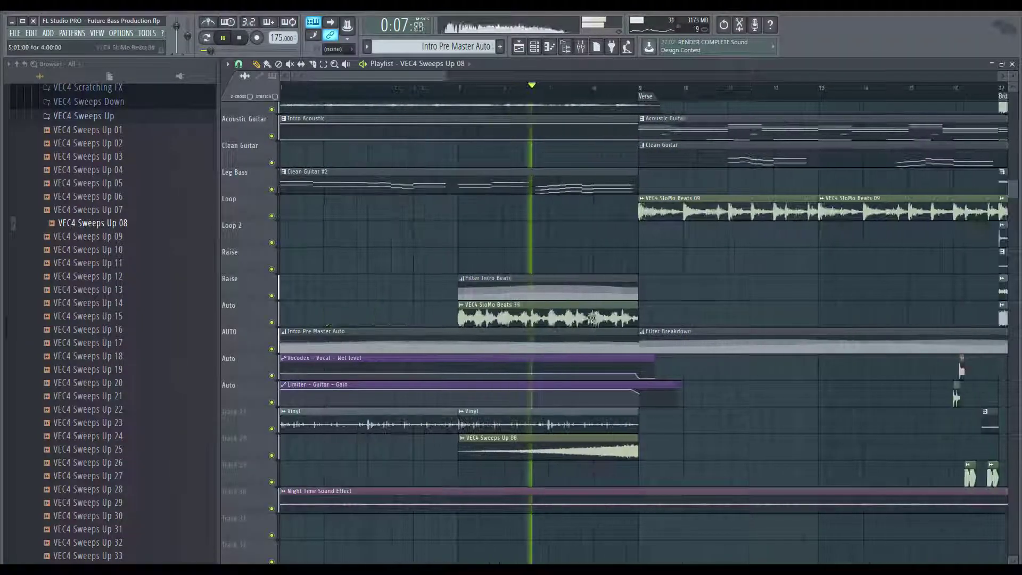
scroll(587, 314, "up", 1)
key("F9")
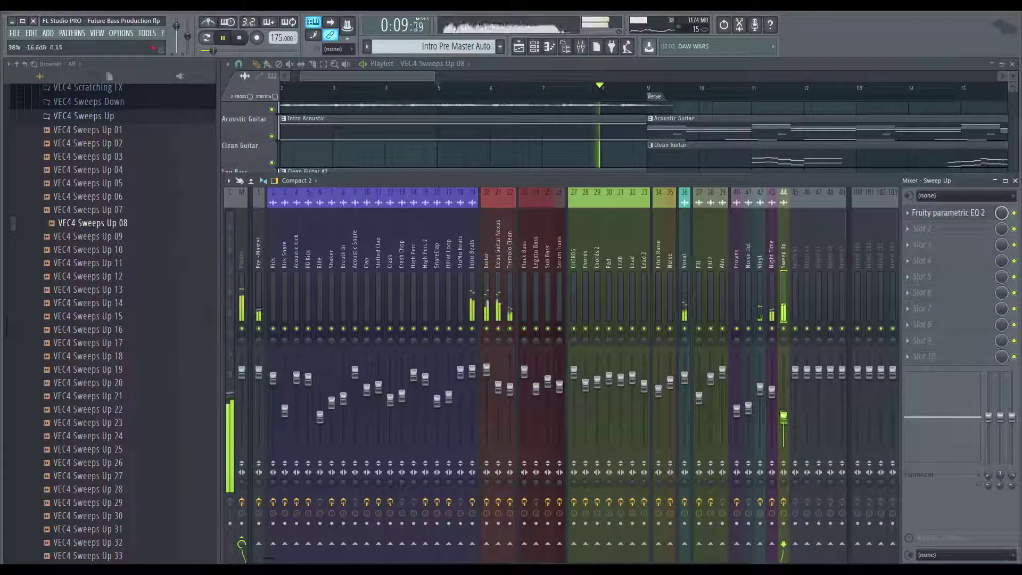
key("F9")
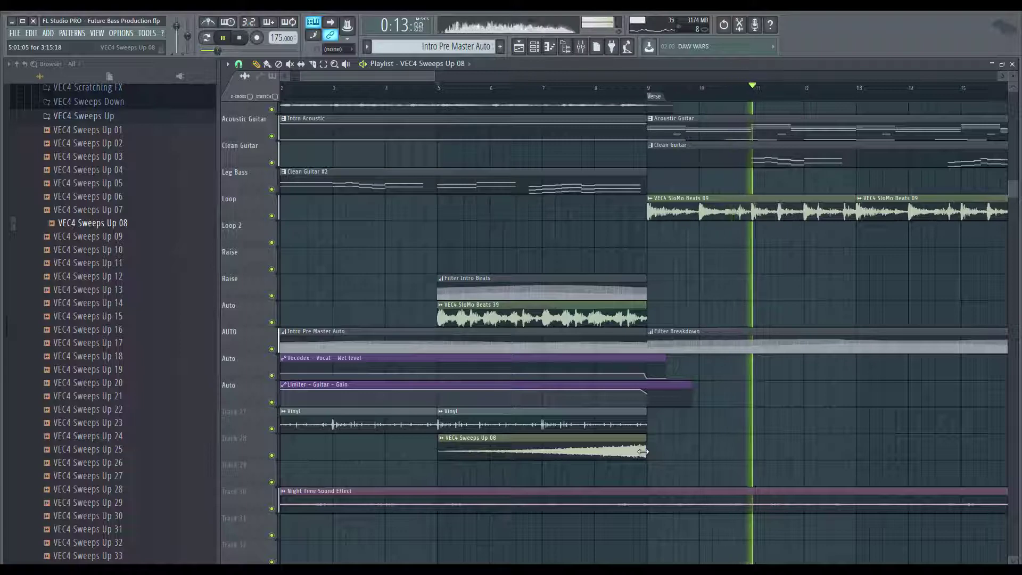
key("space")
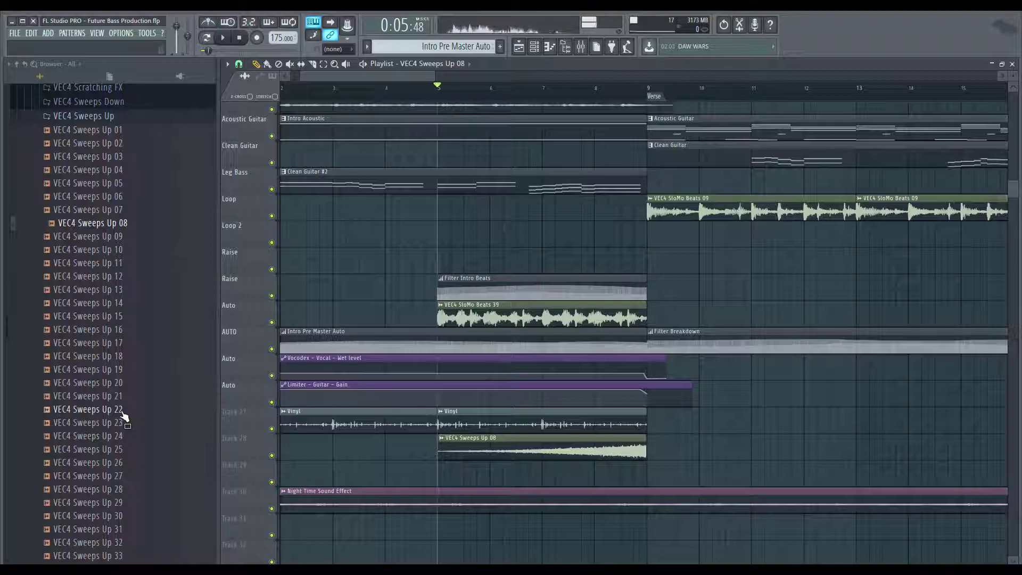
Close the sweep and effects sample folders and open VEC4 Fills under VEC4 Loops 140 BPM
scroll(101, 208, "up", 1)
left_click(116, 199)
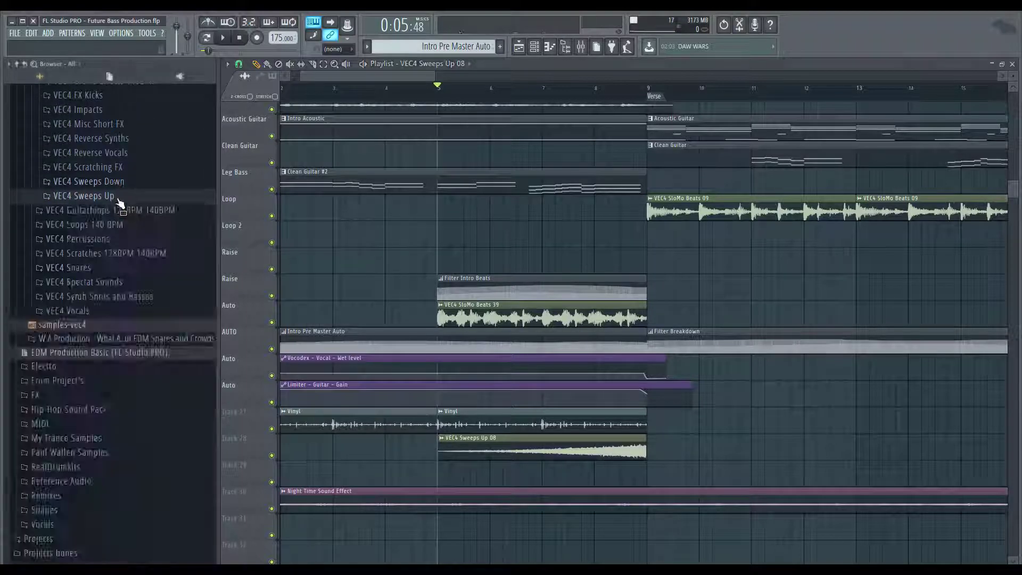
scroll(136, 319, "up", 1)
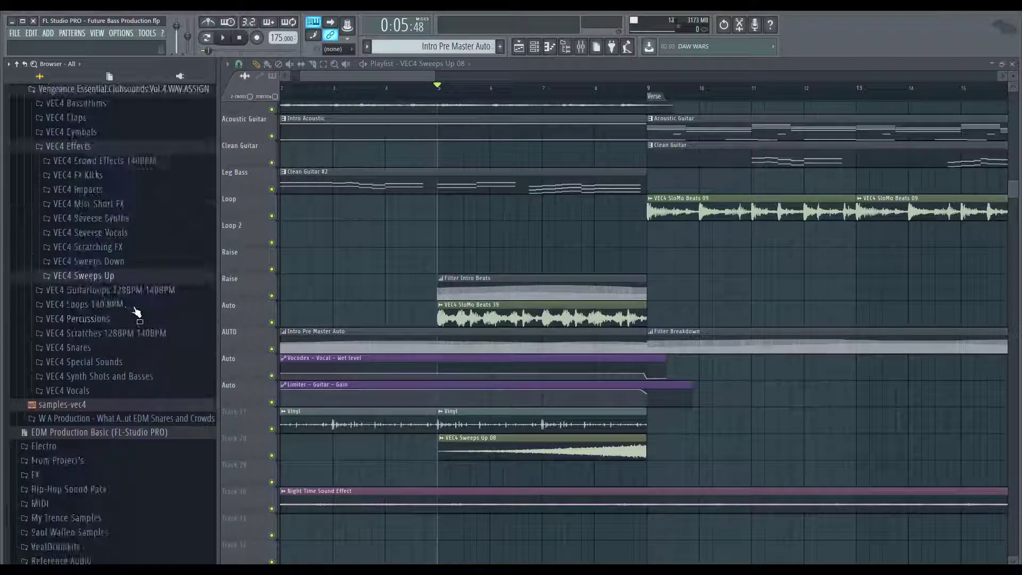
left_click(99, 147)
scroll(128, 262, "up", 5)
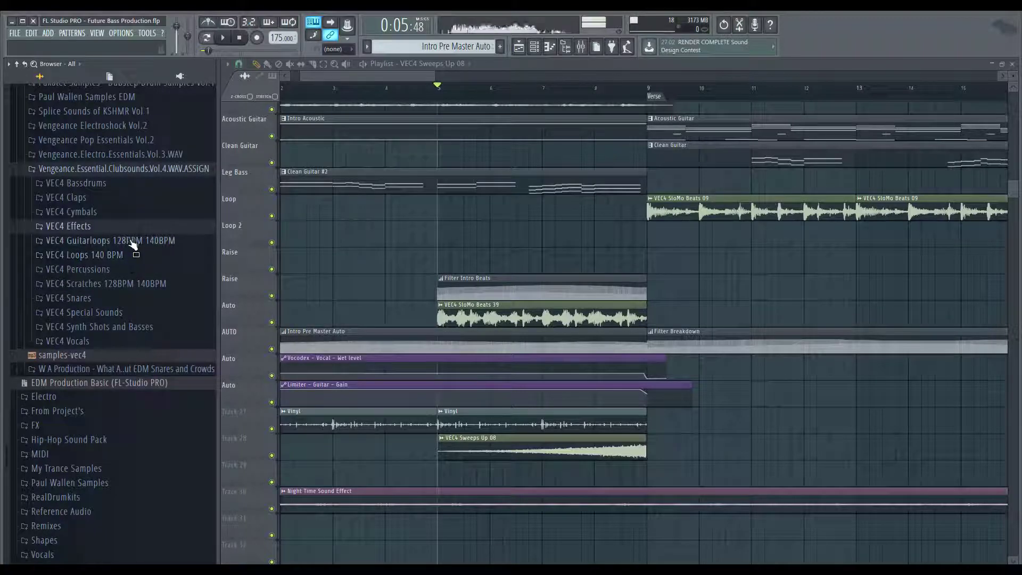
left_click(85, 255)
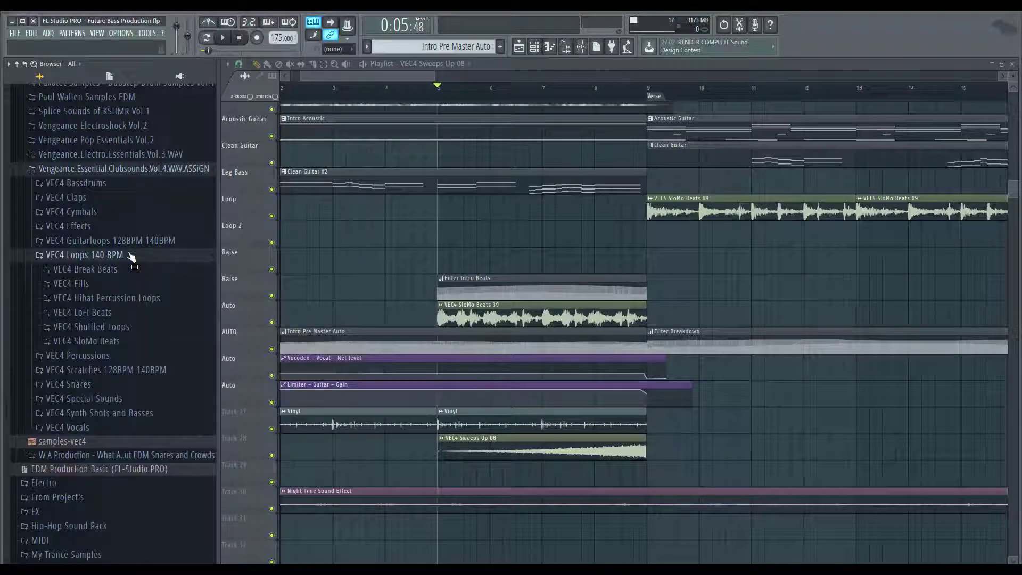
left_click(117, 286)
Audition samples in VEC4 Fills and place VEC4 Fills 082 on track 29, ending at the Verse marker
left_click(126, 463)
scroll(128, 479, "down", 5)
left_click(125, 477)
left_click(126, 503)
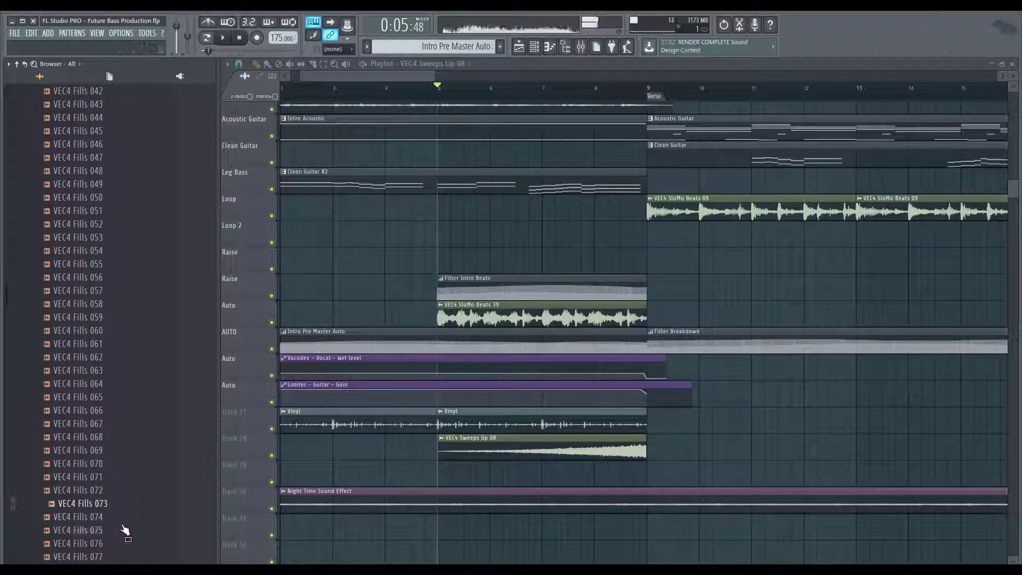
scroll(122, 517, "down", 4)
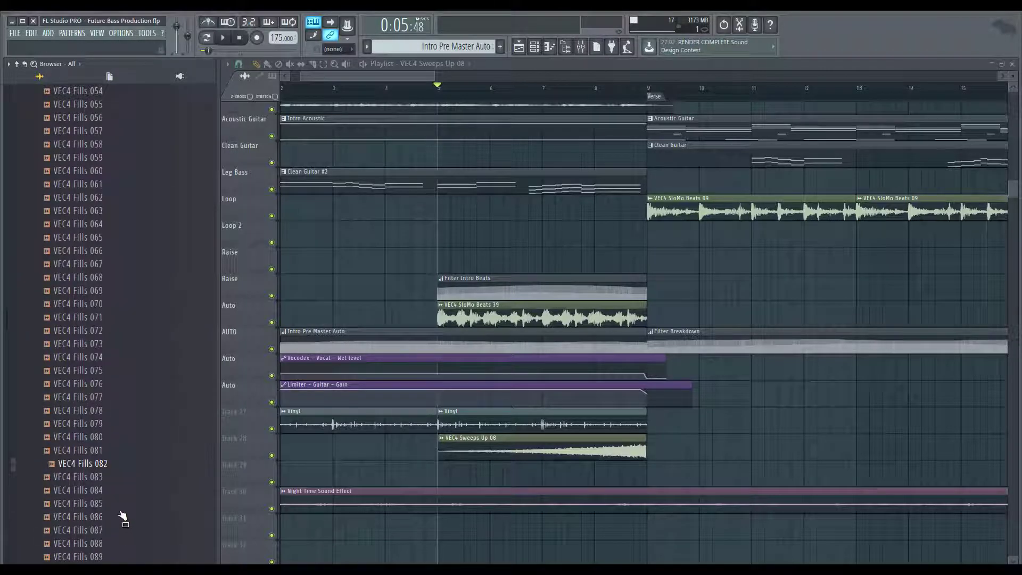
left_click(123, 490)
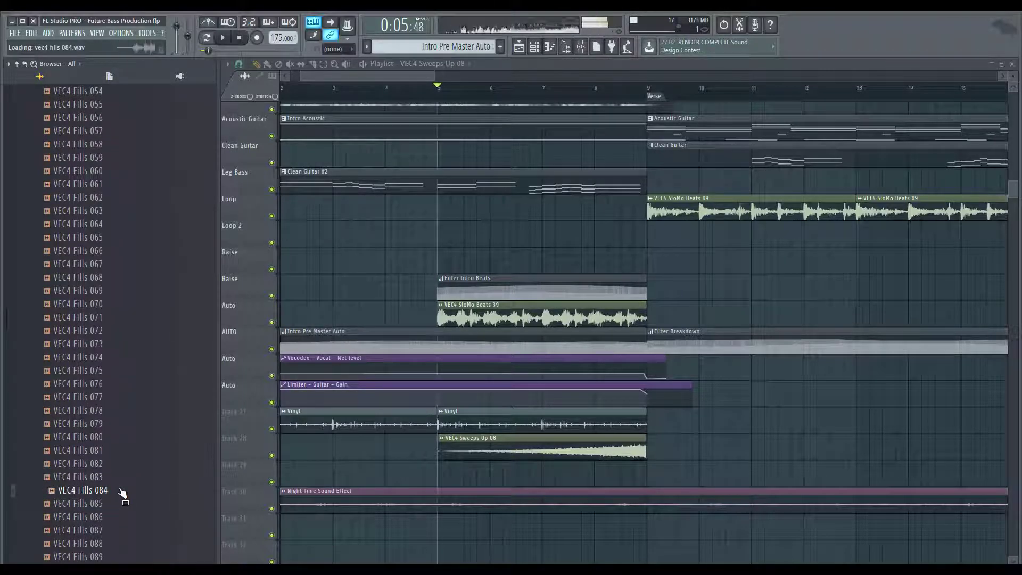
left_click(118, 468)
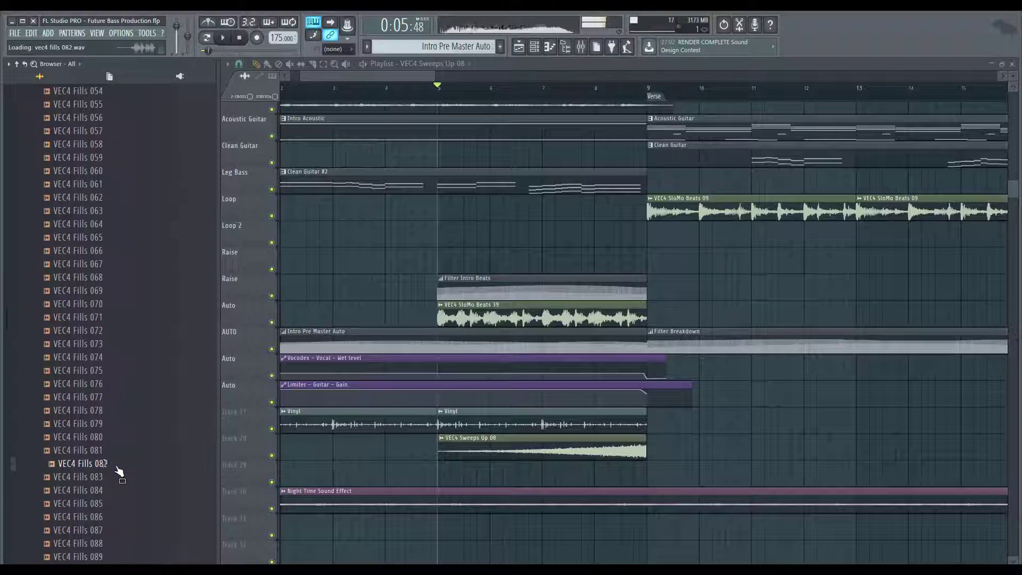
left_click_drag(565, 471, 623, 477)
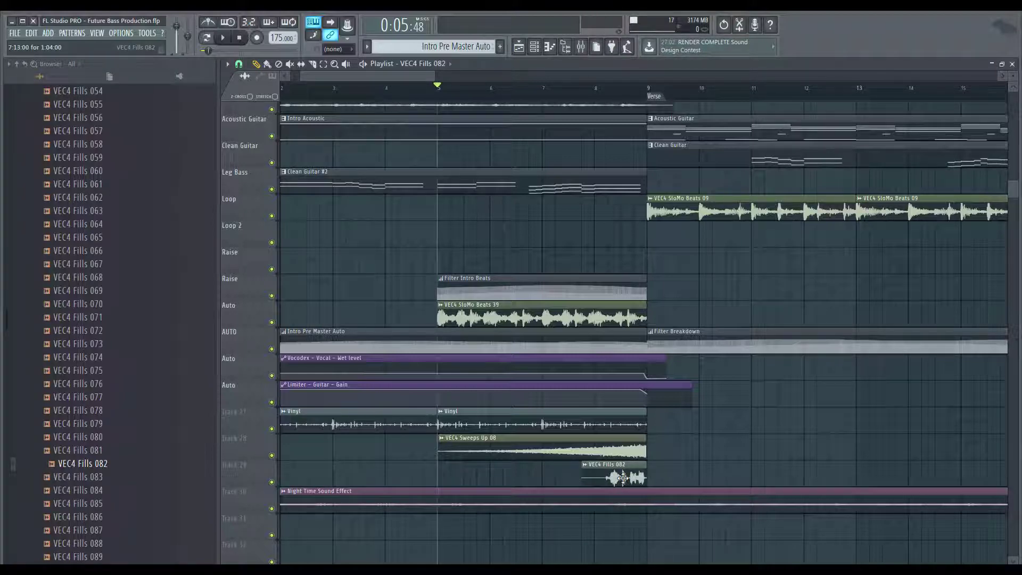
Try the fill in Stretch mode, lengthened to about four bars ahead of the verse, and play it from bar 5
double_click(624, 477)
left_click(559, 242)
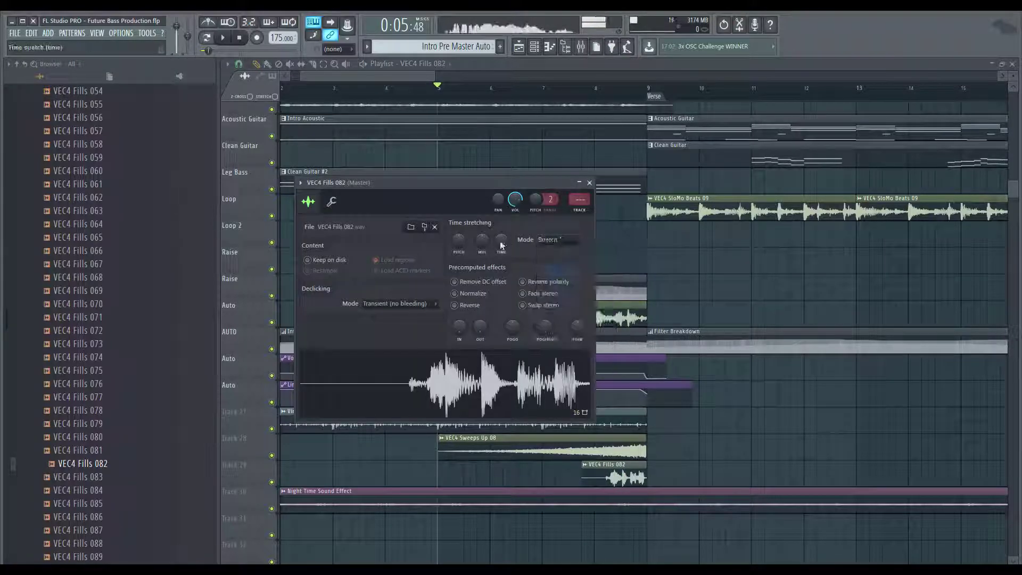
left_click_drag(645, 476, 791, 477)
left_click_drag(726, 471, 587, 464)
key("space")
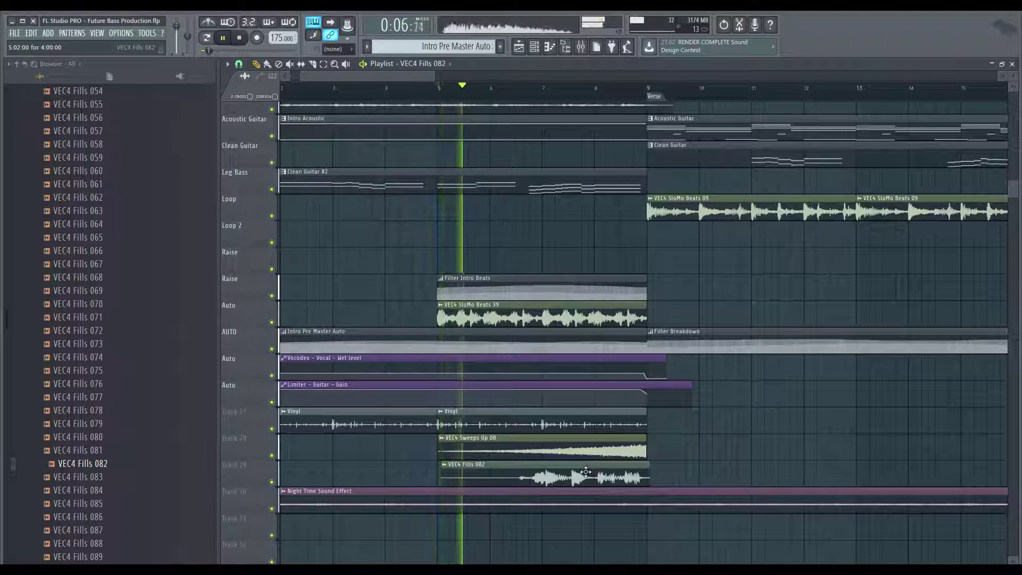
double_click(586, 469)
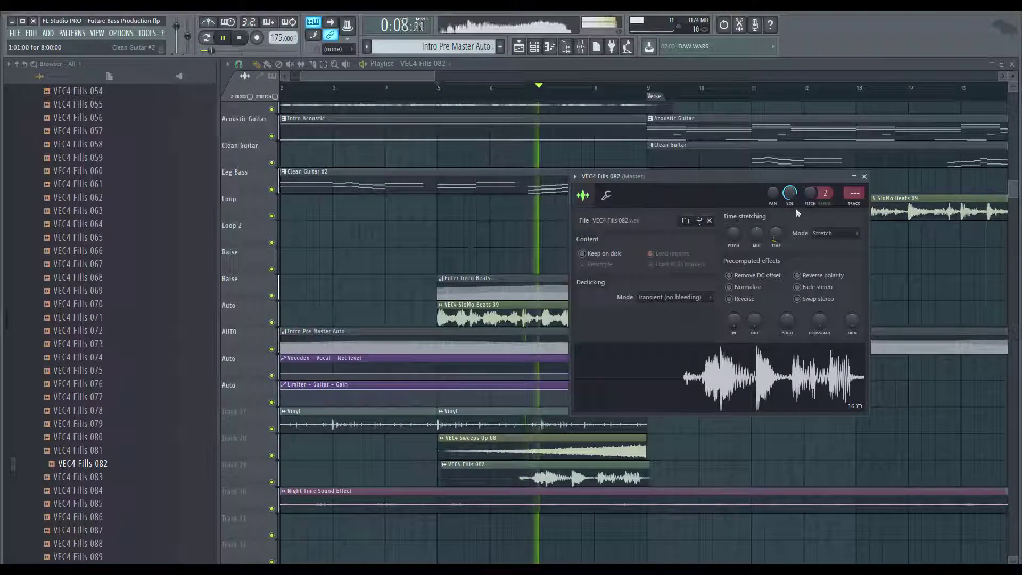
key("space")
Set the fill's time-stretching mode to Auto, fit it to two bars from bar 7 to the Verse marker, and play it
left_click(830, 238)
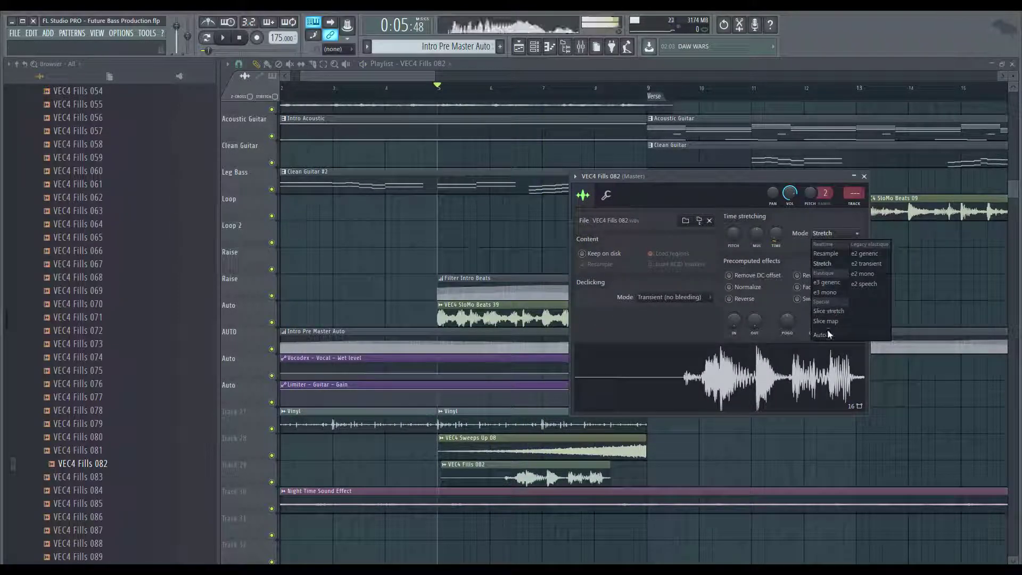
left_click(831, 293)
left_click_drag(590, 476, 629, 475)
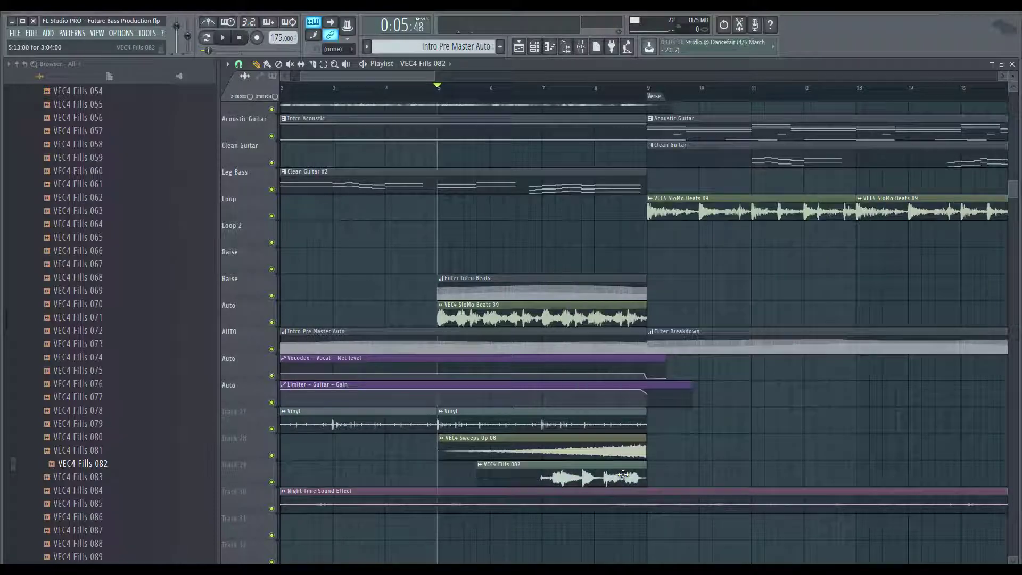
left_click_drag(777, 233, 622, 425)
left_click_drag(543, 478, 606, 478)
key("space")
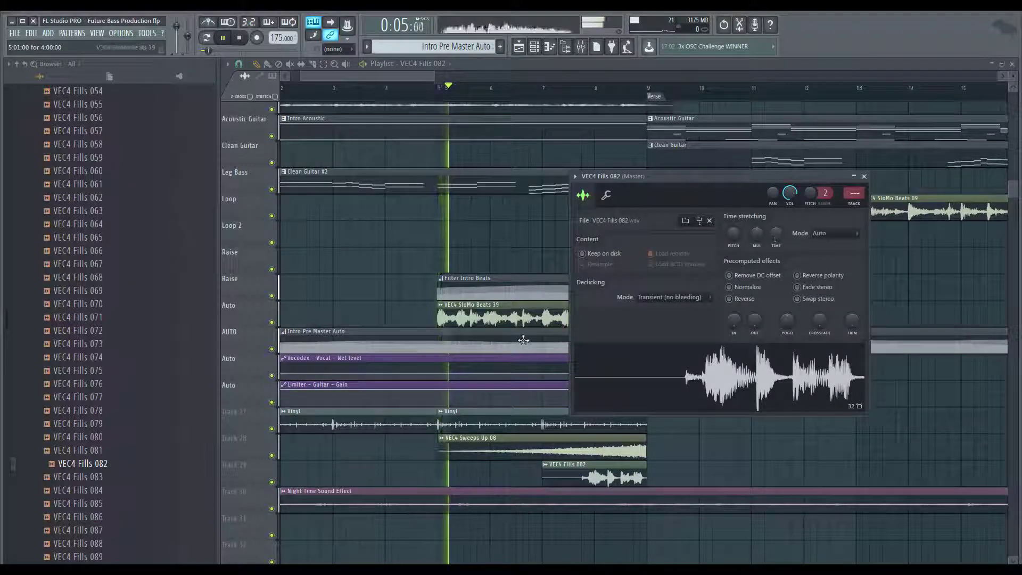
left_click(520, 246)
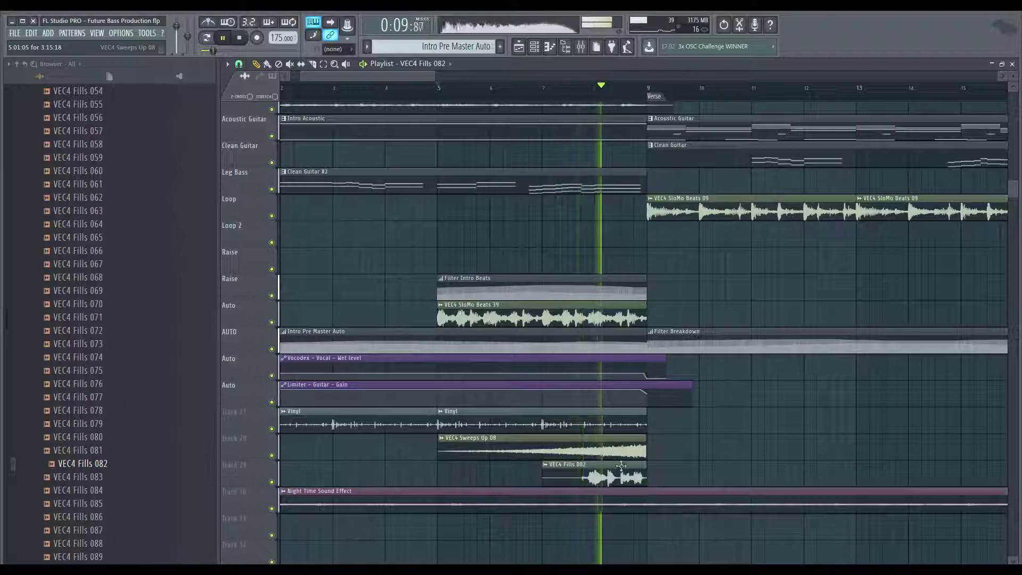
Change the fill's time-stretching mode to Resample, play the build, and move the playback start to bar 7
double_click(637, 475)
key("space")
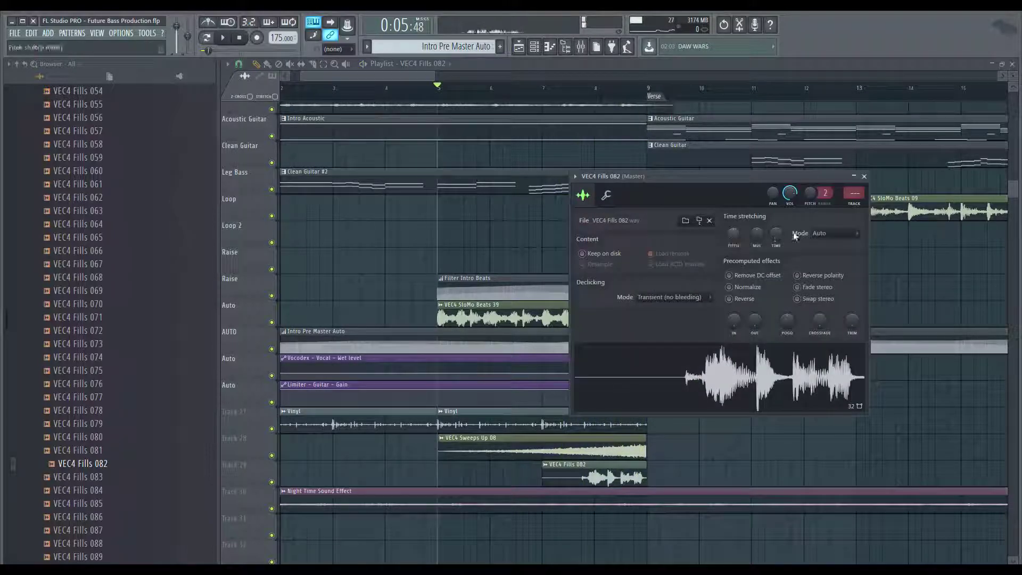
left_click(830, 234)
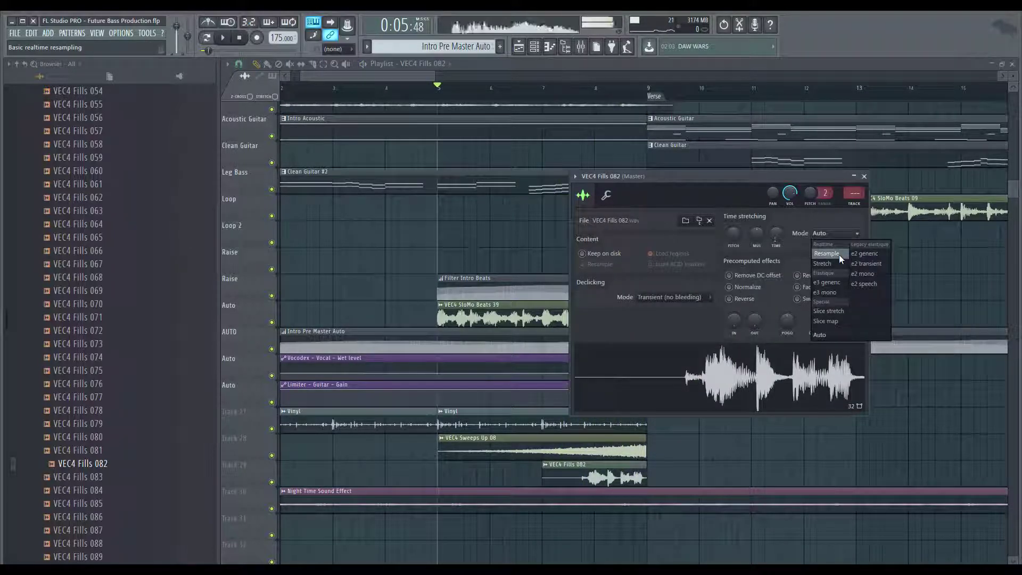
left_click(839, 255)
key("Escape")
key("space")
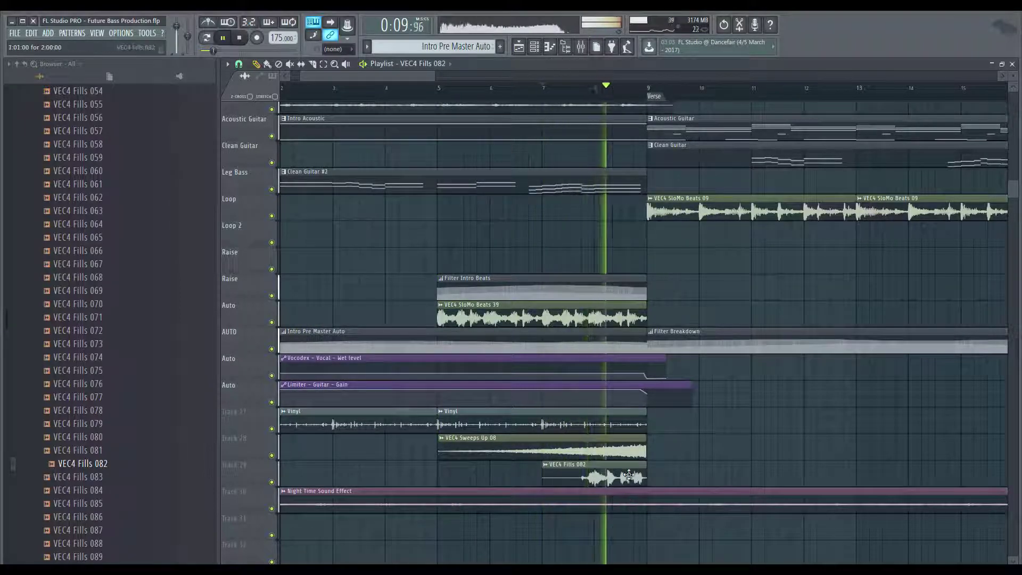
key("space")
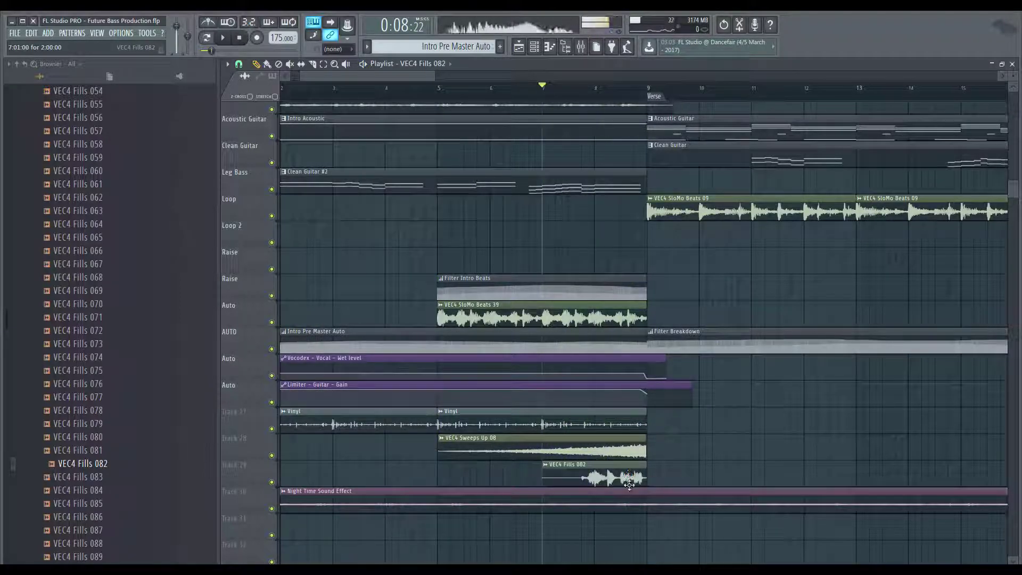
Route the fill's channel to mixer track 45 and lower that track's volume
double_click(625, 478)
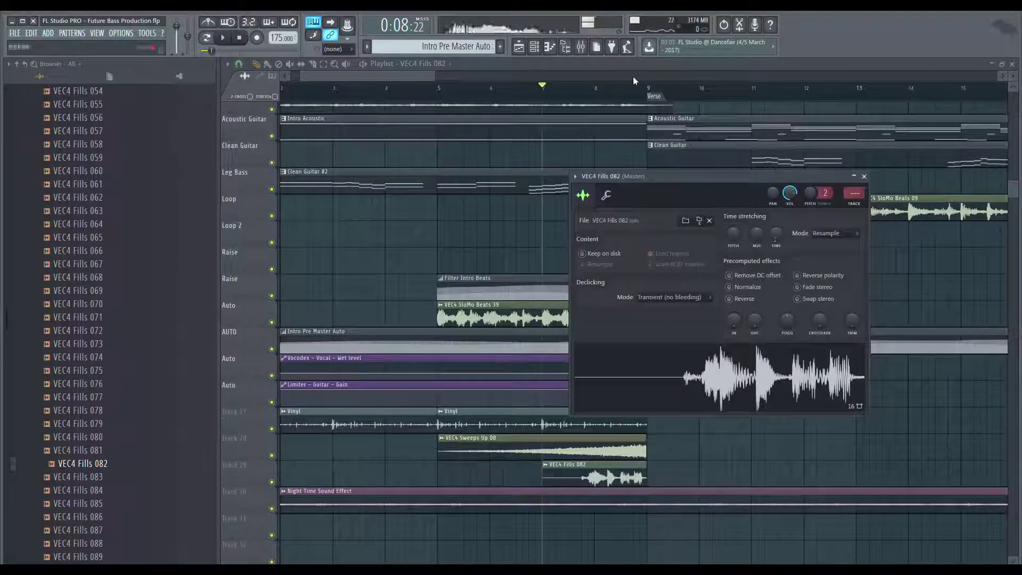
key("F9")
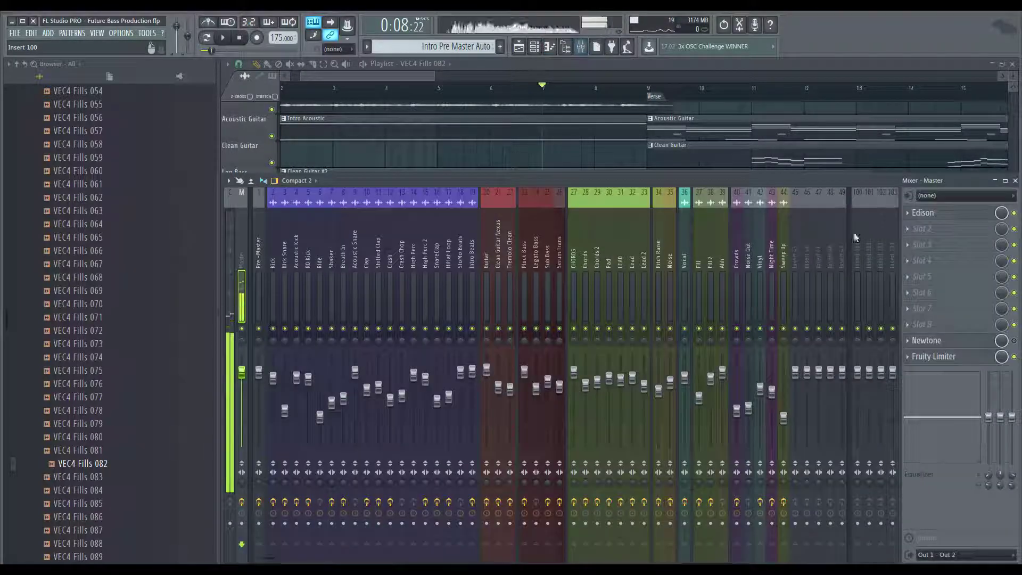
right_click(798, 266)
mouse_move(852, 275)
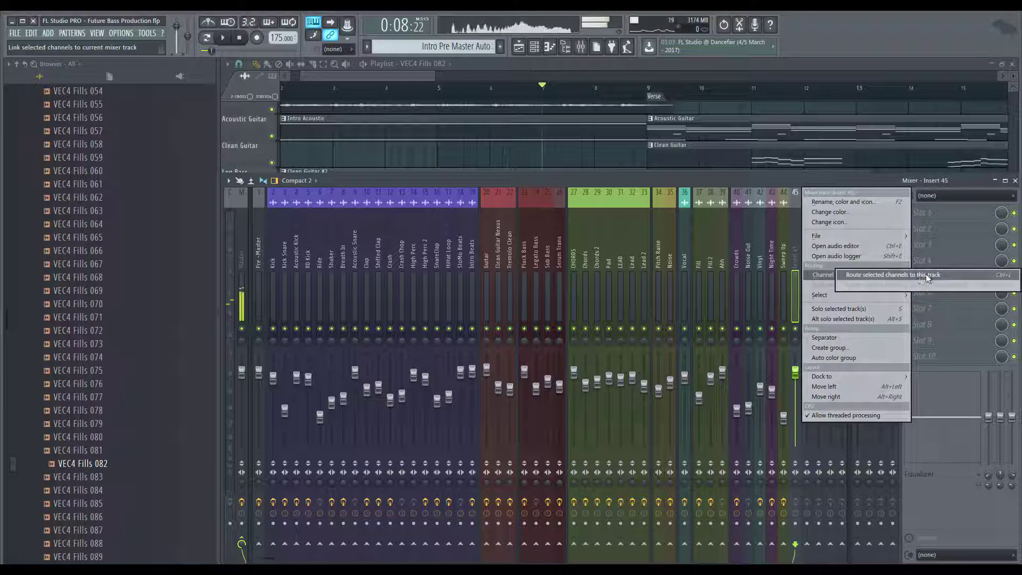
left_click(906, 275)
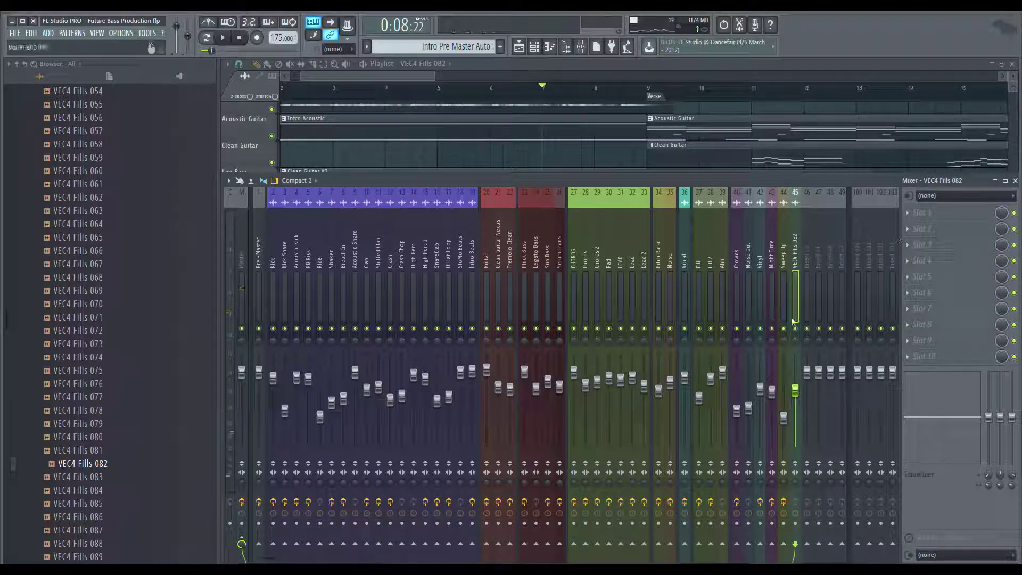
Replay the fill from bar 7 with its channel settings open to judge how it leads into the verse
key("F9")
key("space")
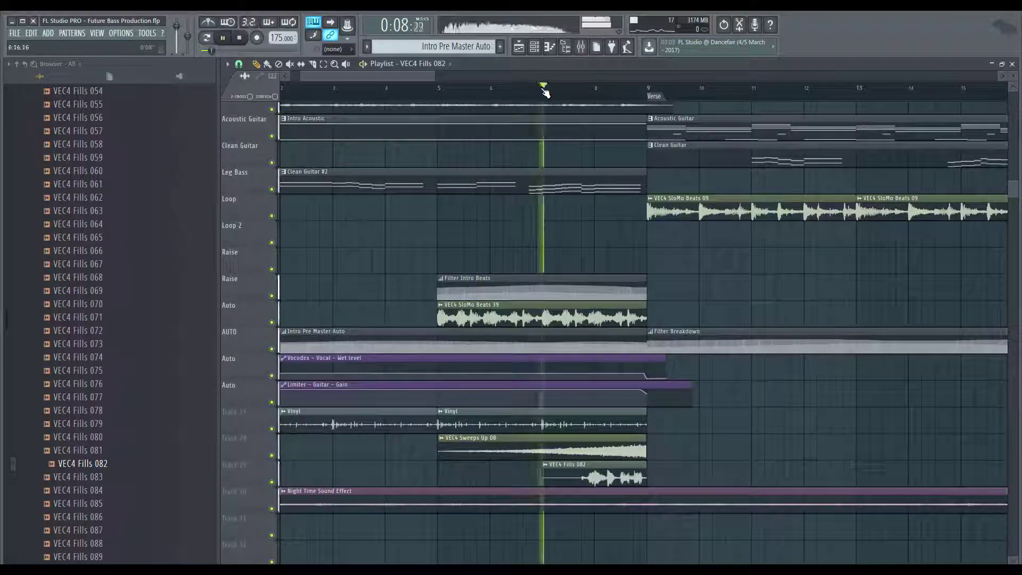
double_click(612, 475)
key("space")
key("space")
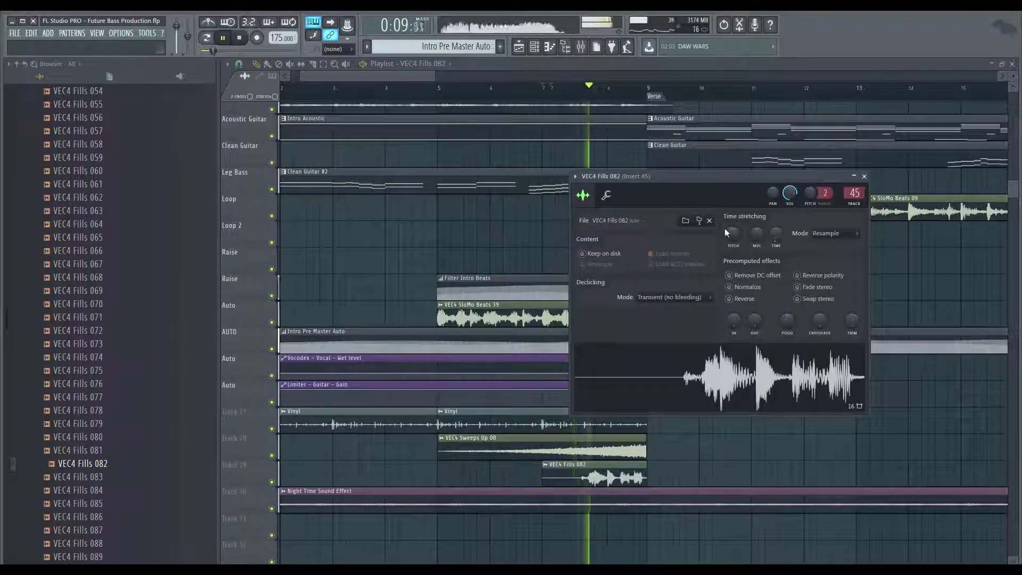
key("space")
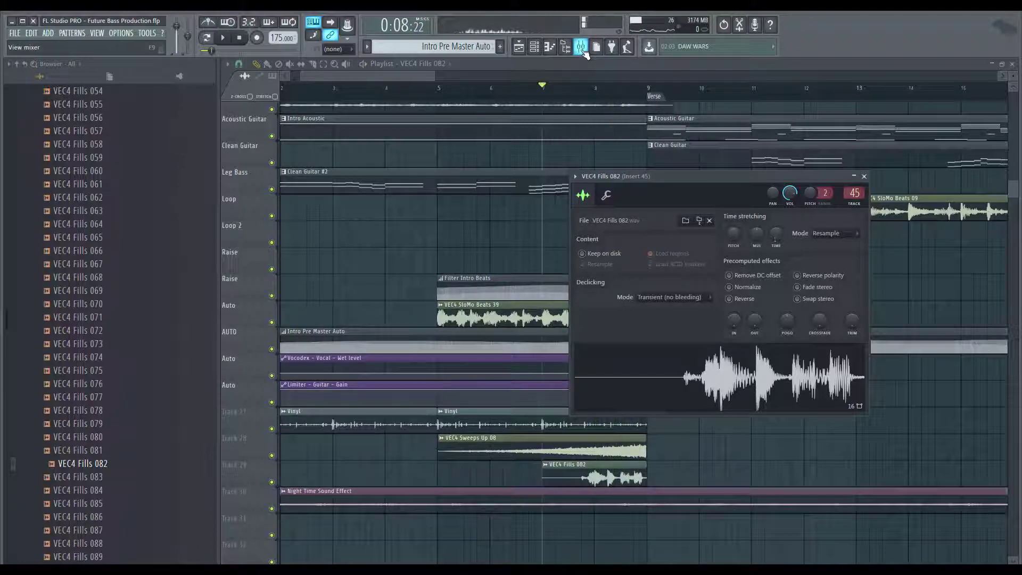
Insert Fruity parametric EQ 2 on the VEC4 Fills 082 mixer track and load its low- and high-pass preset
left_click(581, 47)
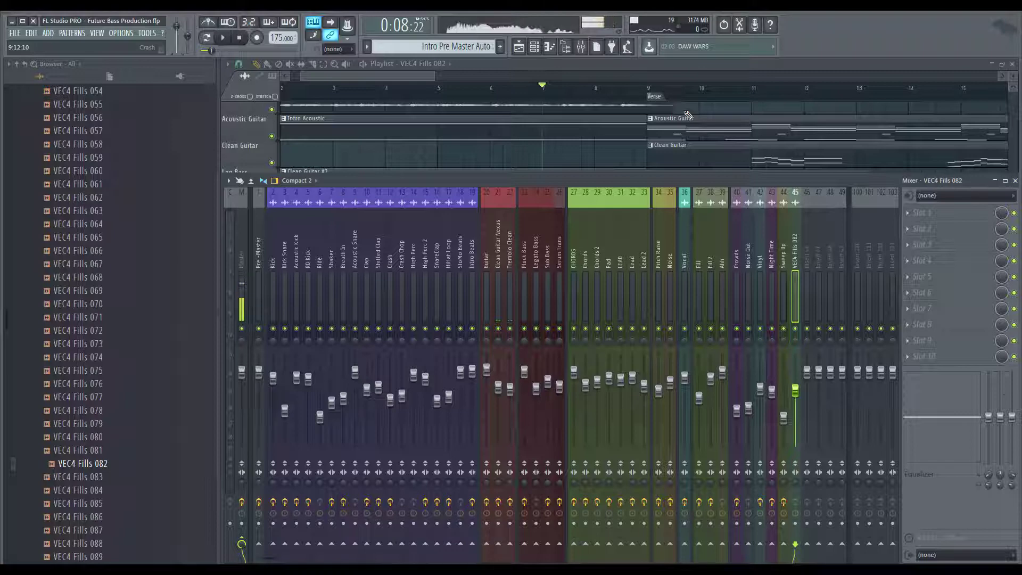
left_click(953, 220)
left_click(772, 415)
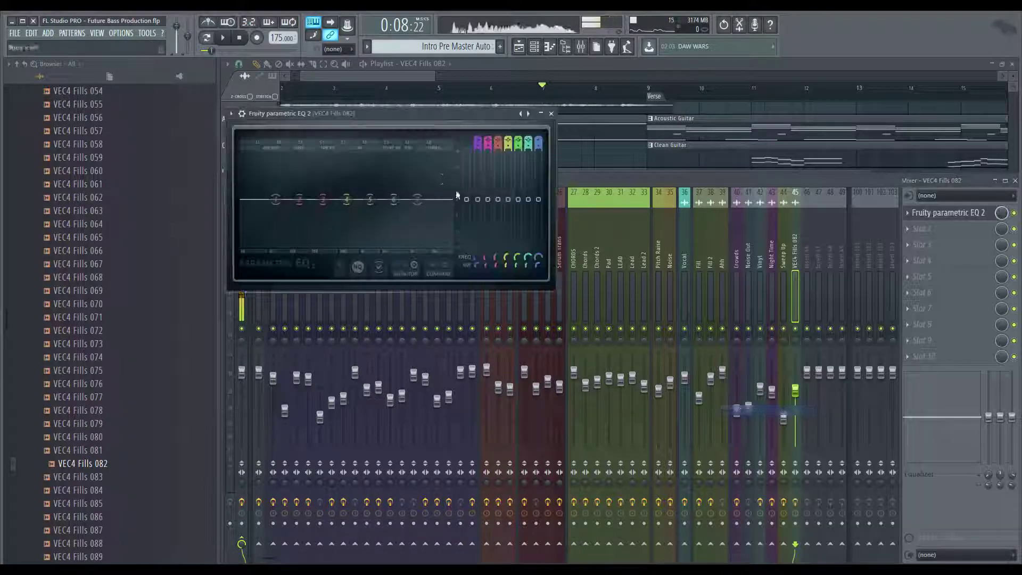
right_click(529, 114)
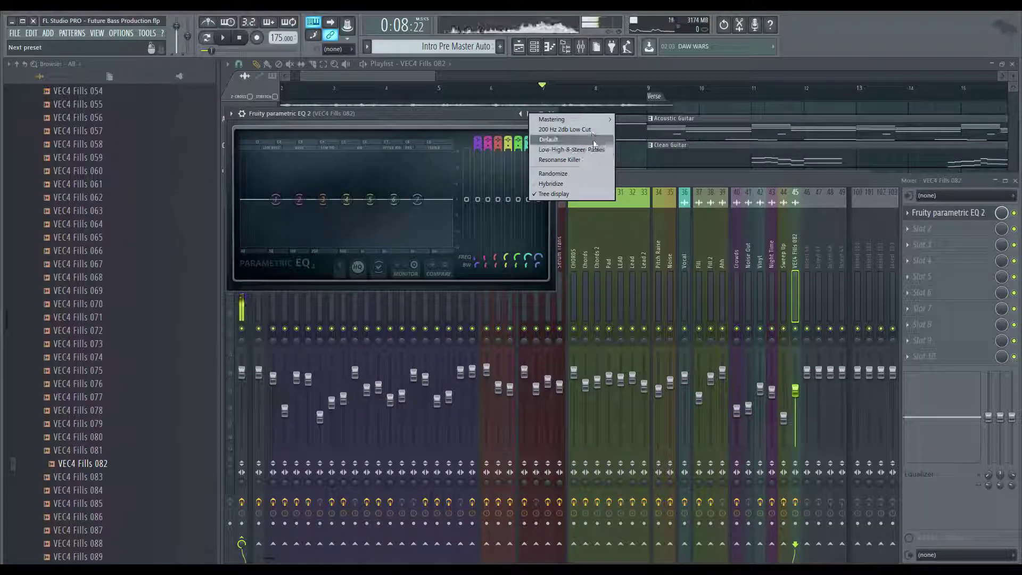
left_click(592, 131)
During playback, adjust the fill EQ's high-pass and low-pass cutoffs, raise band 4 and slightly cut band 3
left_click_drag(417, 199, 394, 199)
right_click(445, 199)
mouse_move(463, 238)
left_click(498, 267)
key("space")
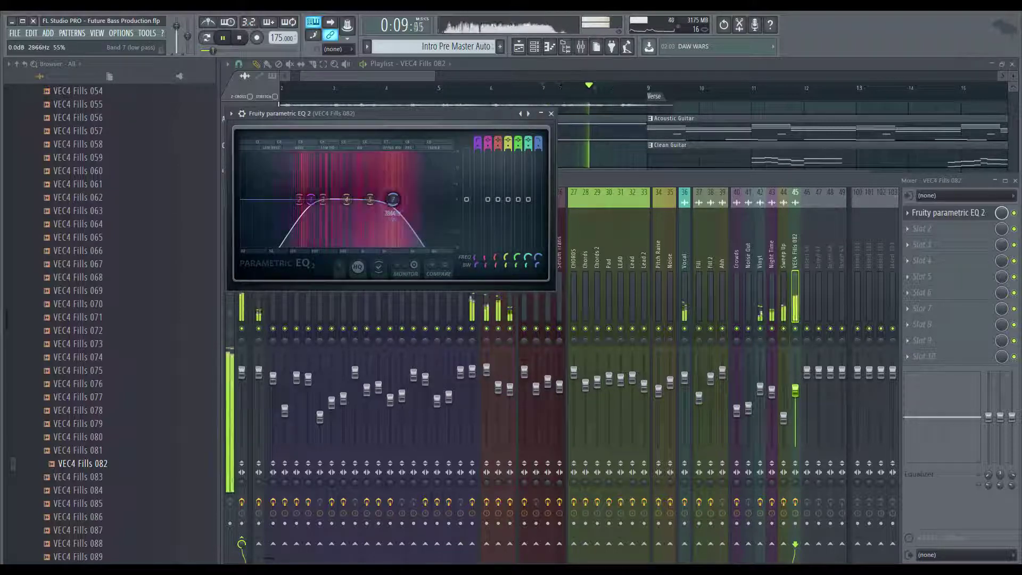
left_click_drag(311, 200, 344, 190)
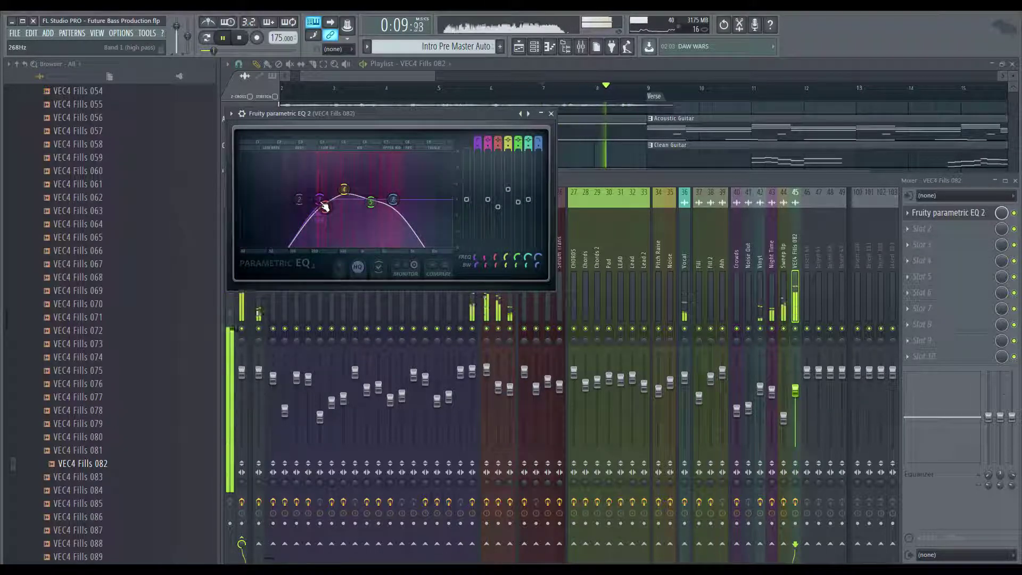
left_click_drag(321, 200, 310, 201)
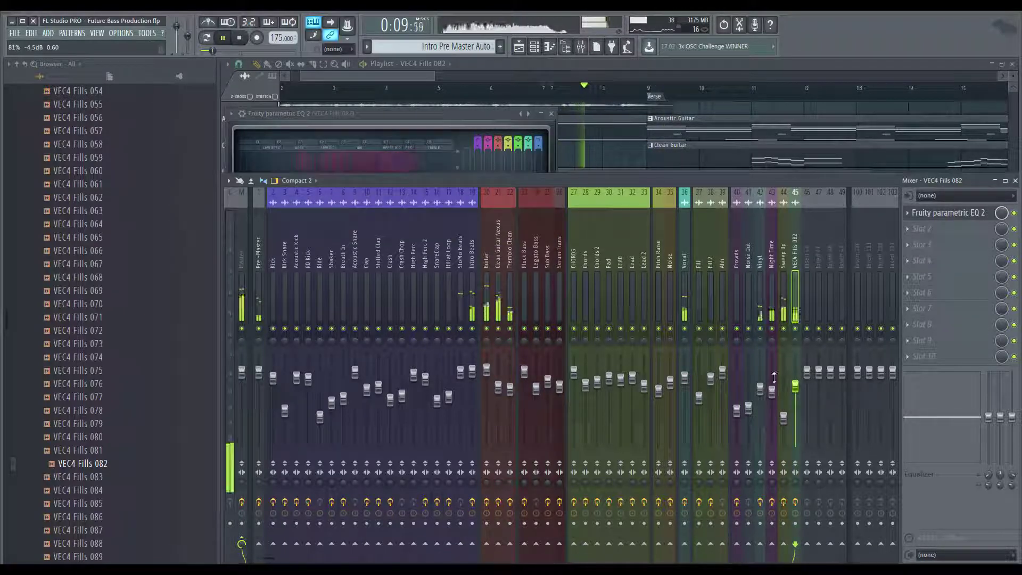
Fine-tune the fill track's volume, cut band 6 and adjust the upper EQ bands, and stop playback
left_click_drag(794, 386, 794, 390)
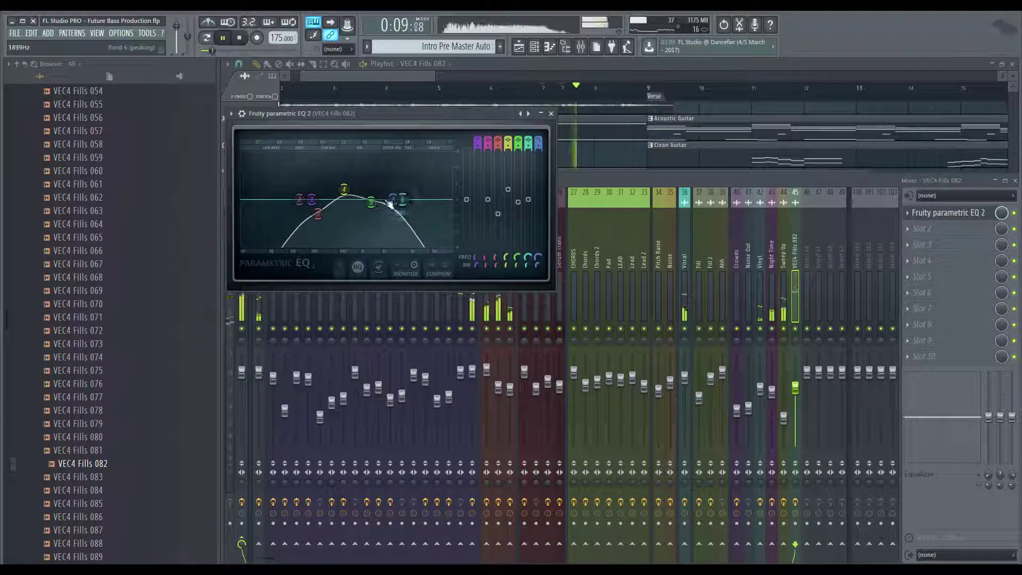
mouse_move(393, 201)
left_mouse_down()
mouse_move(403, 200)
mouse_move(397, 215)
mouse_move(375, 197)
left_mouse_up()
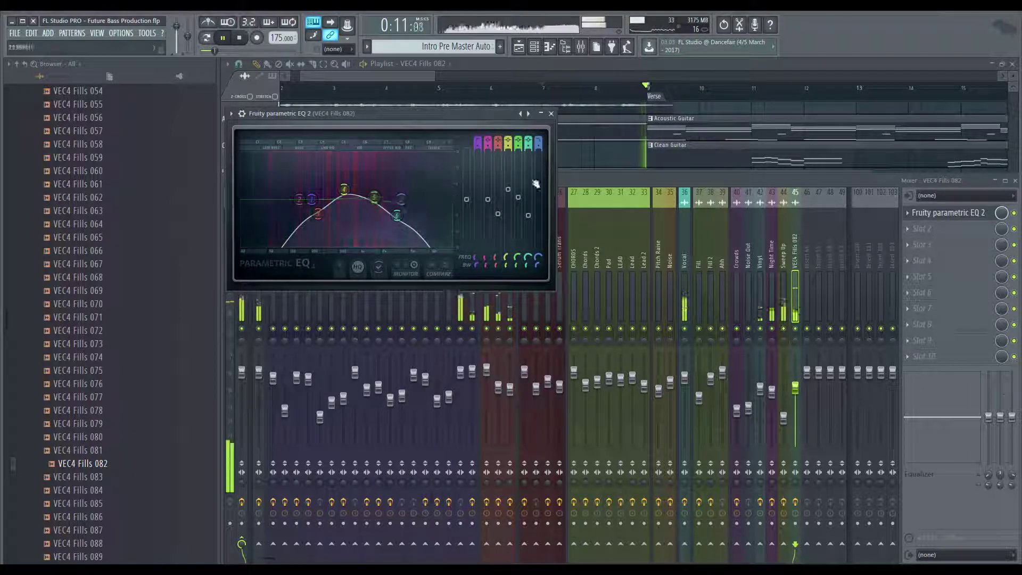
left_click(551, 114)
key("space")
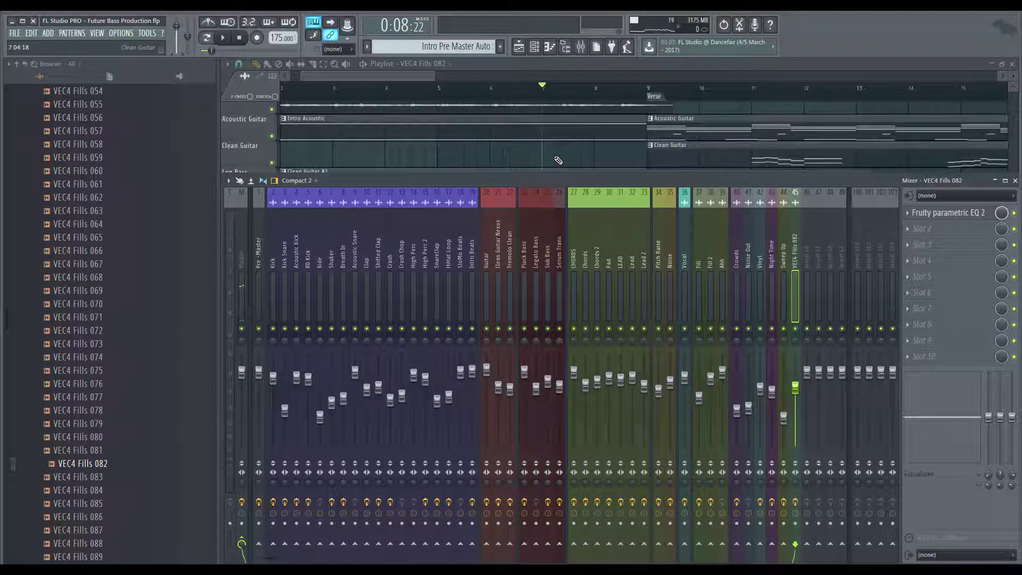
Move the playback start to bar 8 and play the last intro bar leading into the Verse marker
key("F9")
scroll(647, 234, "down", 1)
scroll(766, 301, "up", 2)
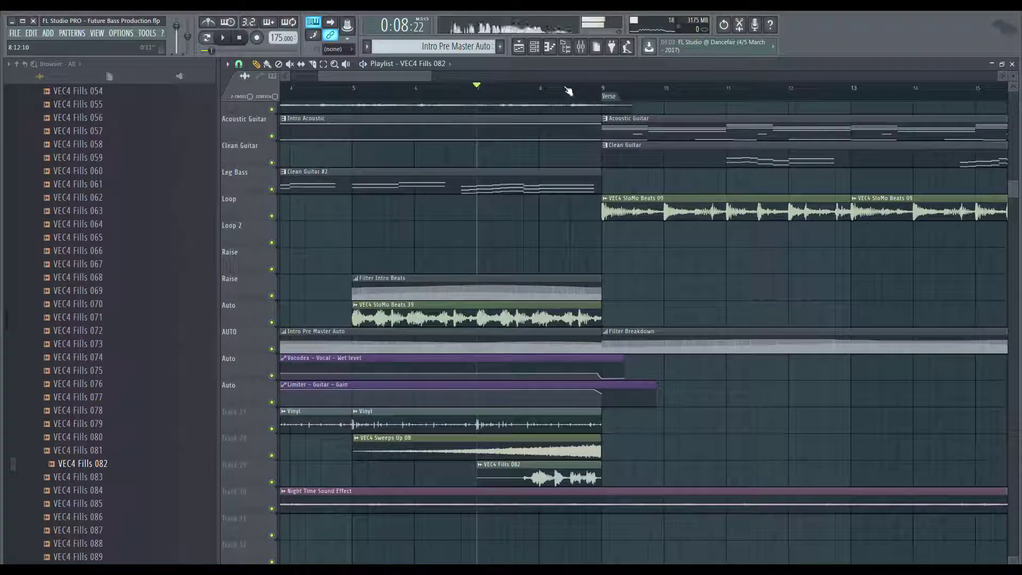
left_click(544, 94)
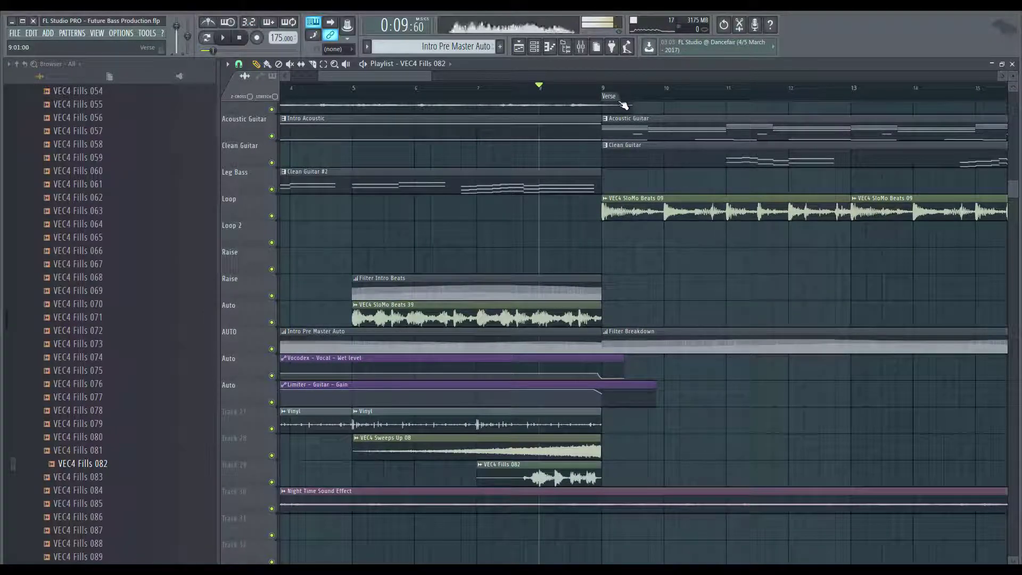
key("space")
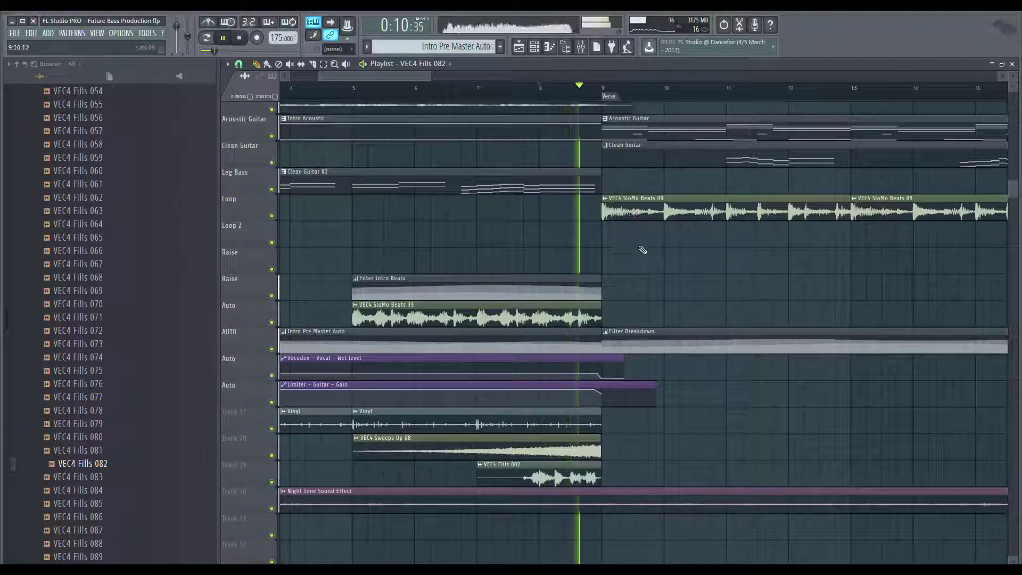
key("space")
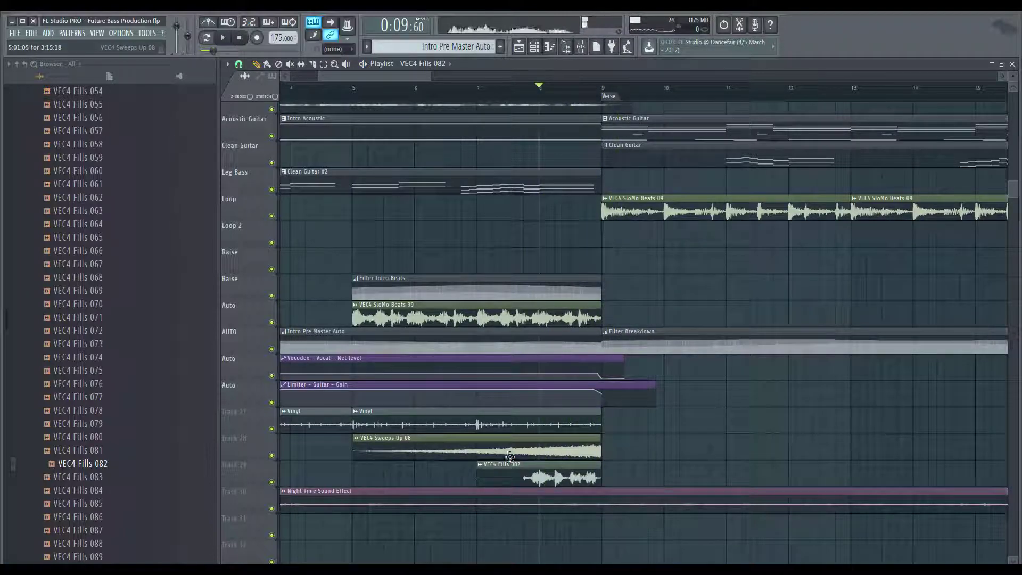
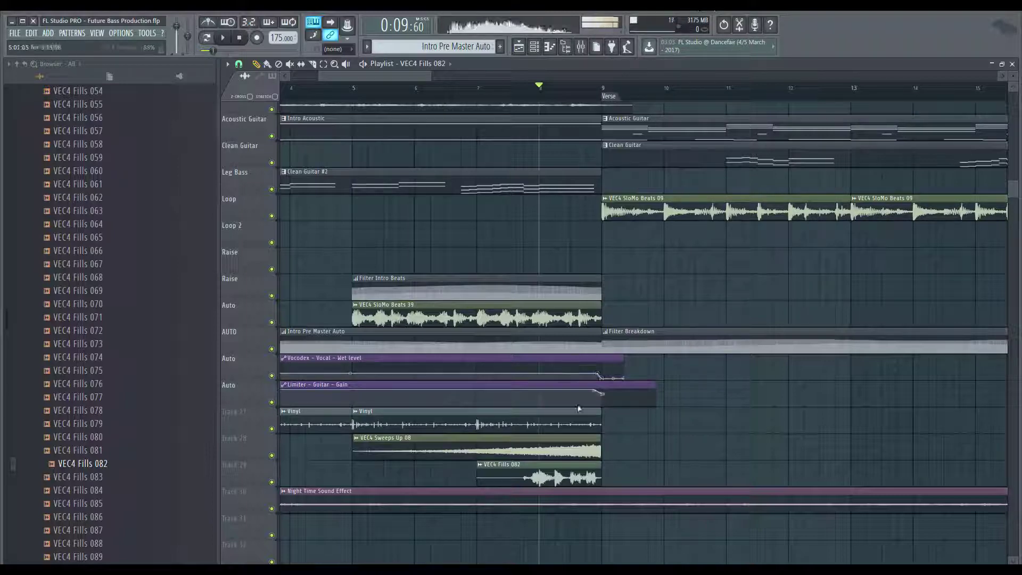
Route the fill's mixer track to Pre-Master and open the dblue_TapeStop effect on the Pre-Master track
left_click(580, 48)
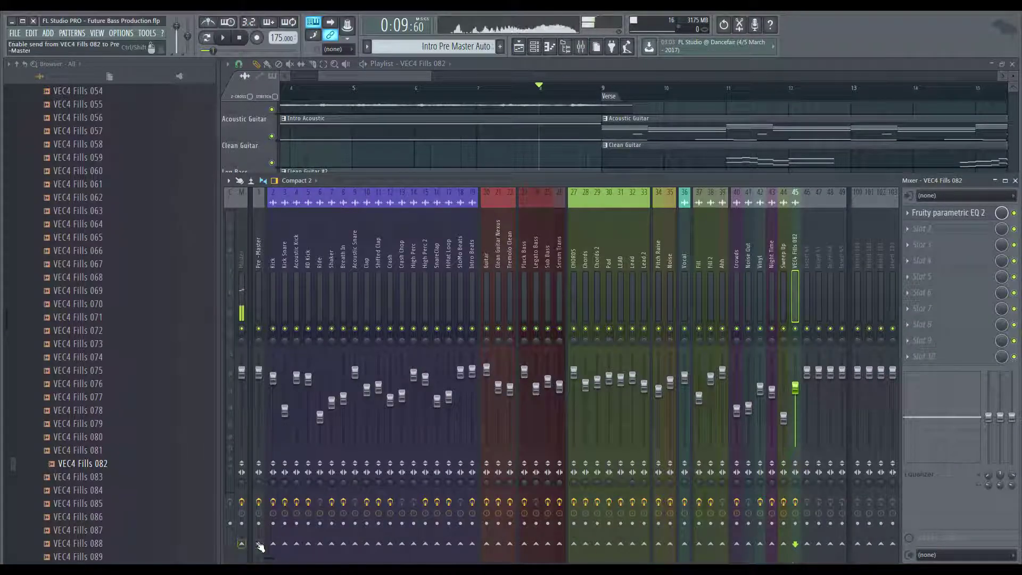
left_click(259, 544)
left_click(263, 271)
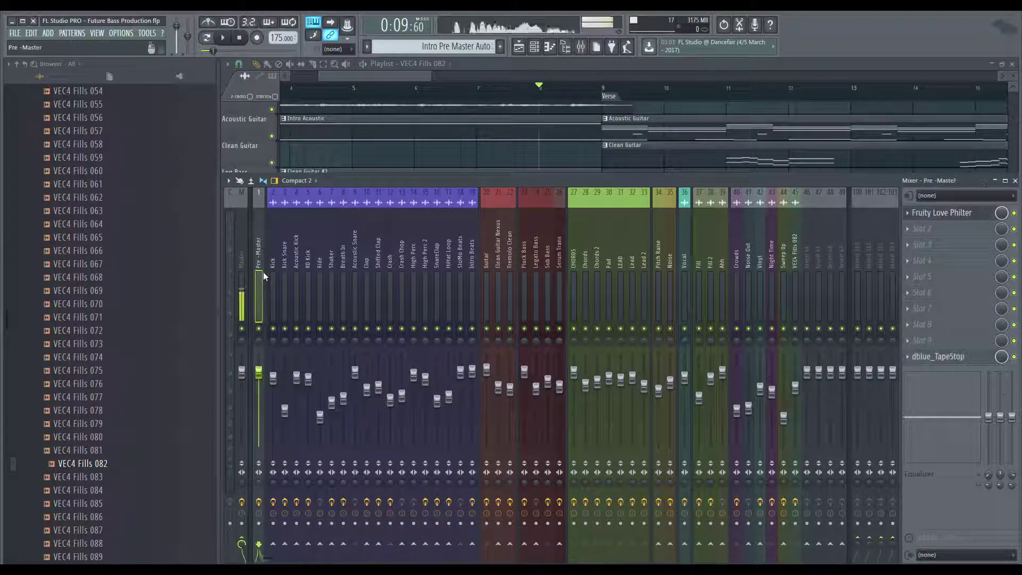
left_click(939, 356)
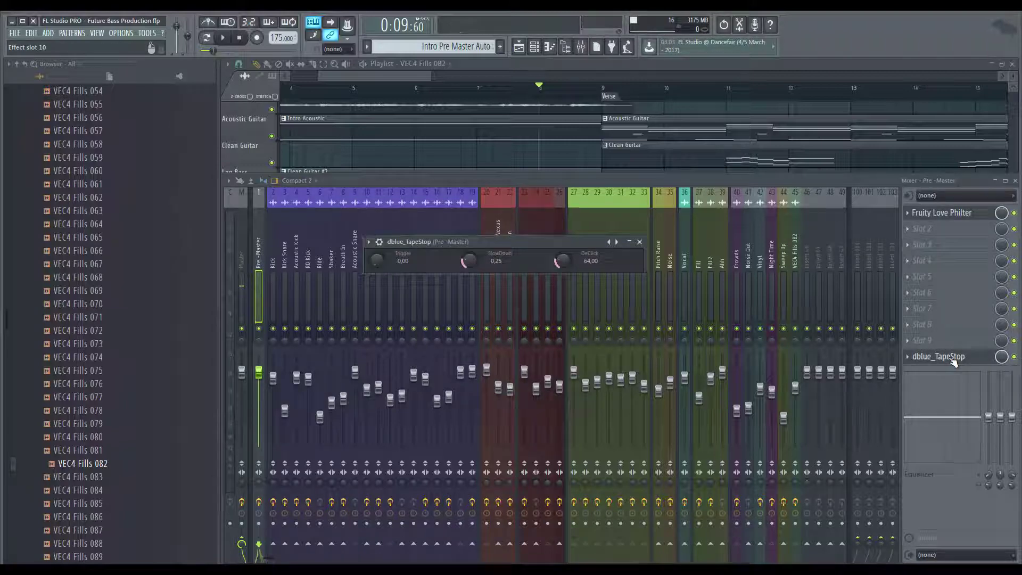
Select the bar from 8 to the Verse marker and create an automation clip for dblue_TapeStop's Trigger
right_click(553, 153)
scroll(562, 235, "up", 3)
left_click_drag(520, 90, 635, 91)
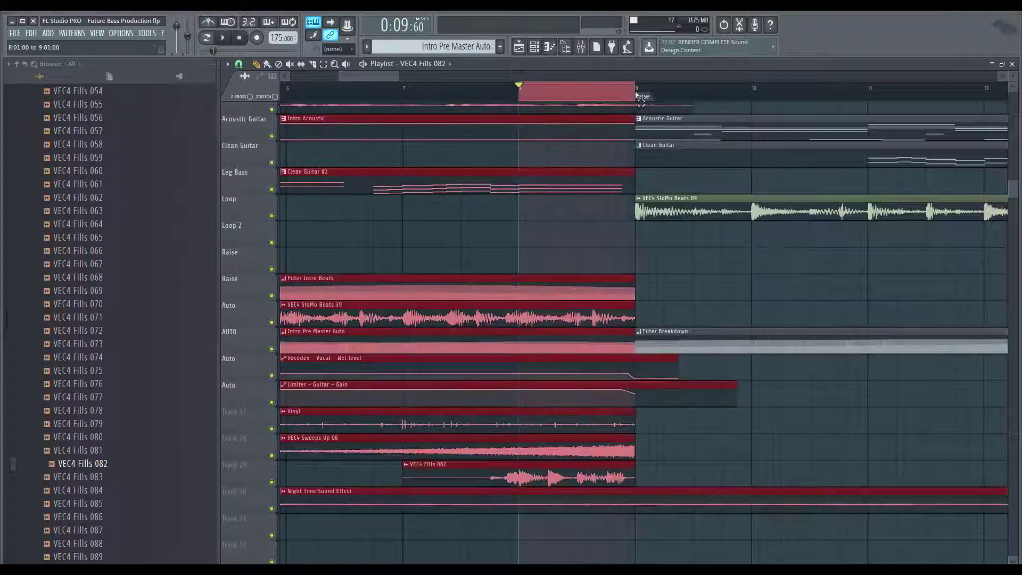
scroll(718, 234, "down", 3)
key("F9")
left_click(949, 357)
right_click(400, 261)
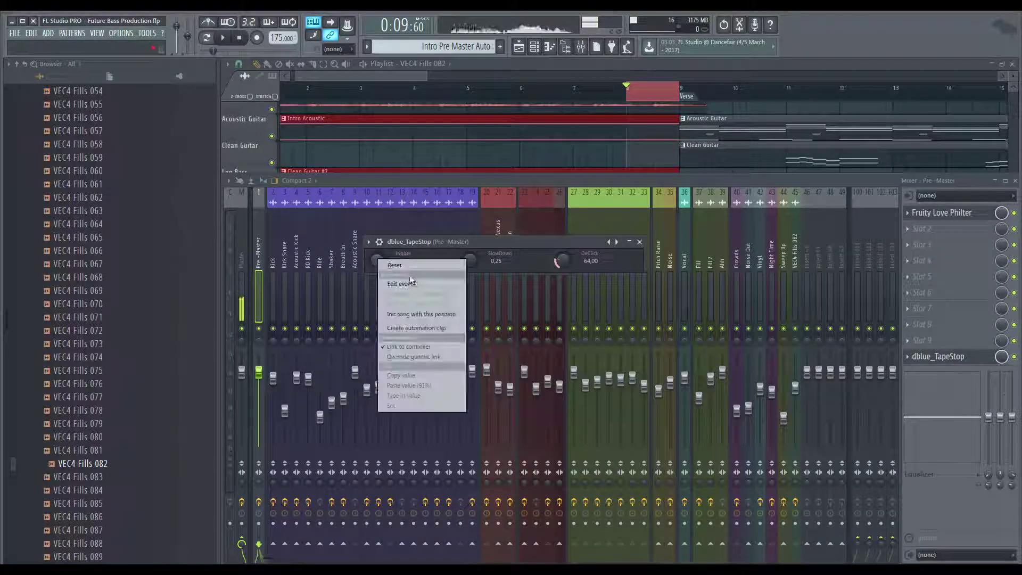
left_click(405, 285)
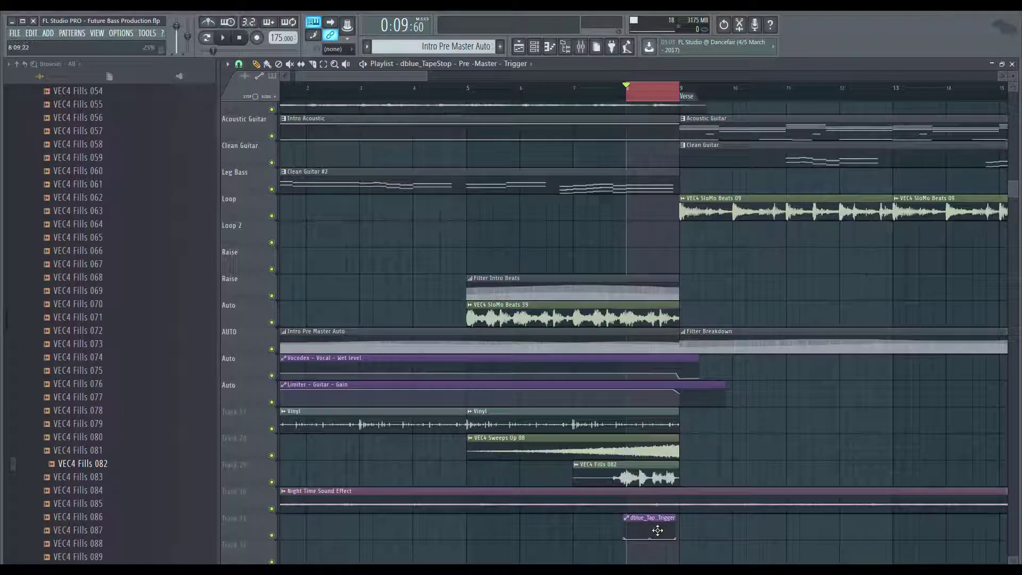
Shape the TapeStop Trigger automation into a ramp rising from bar 8 to the Verse marker, and play it
scroll(652, 522, "up", 2)
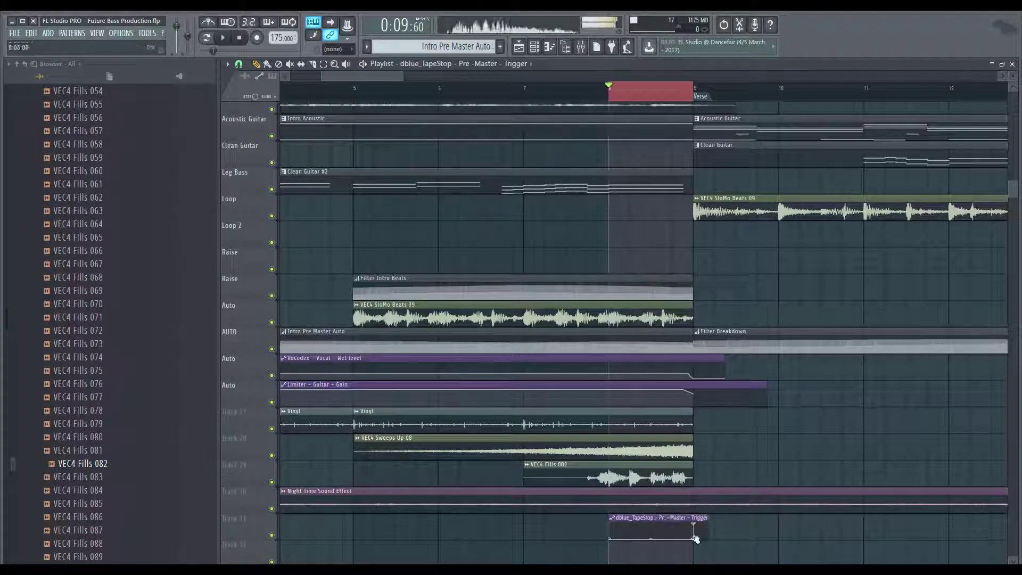
left_click_drag(694, 541, 697, 525)
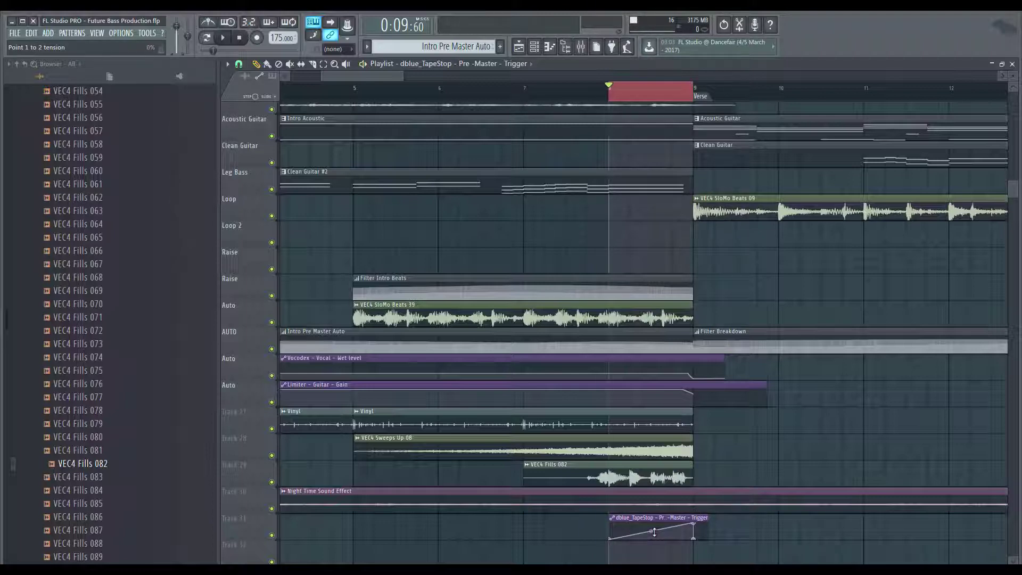
key("space")
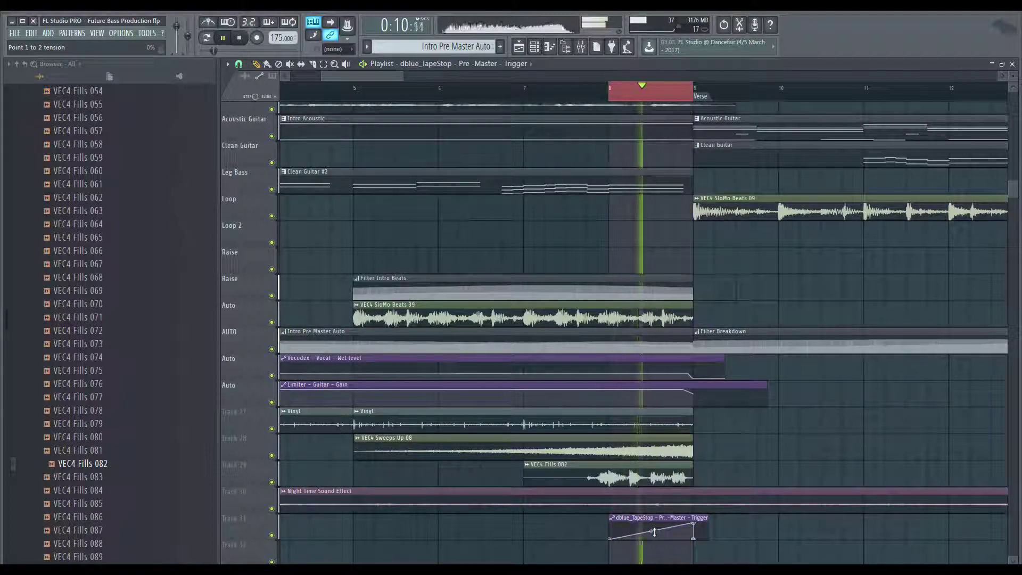
key("space")
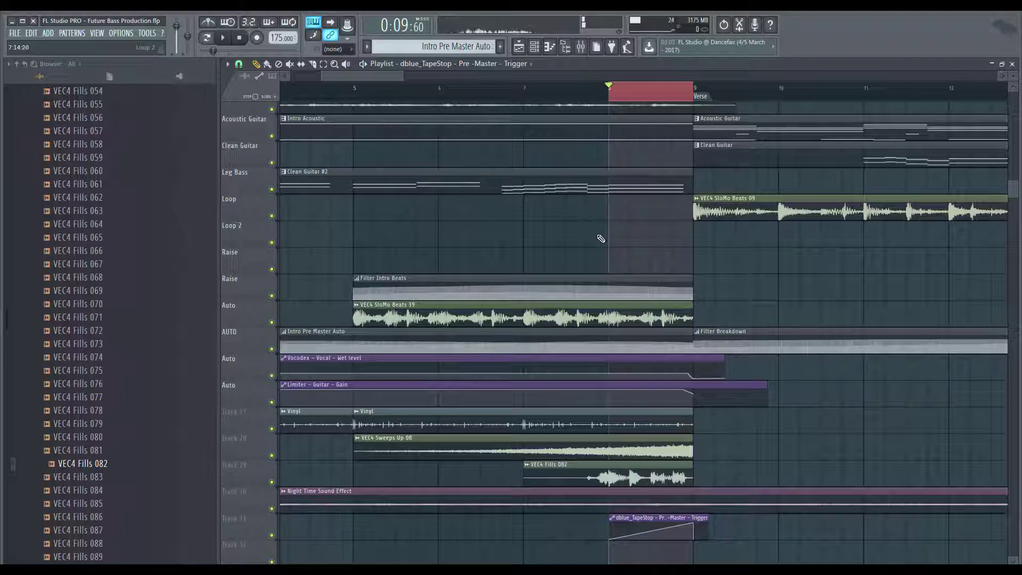
Route the mixer track of the VEC4 SloMo Beats 39 clip, Intro Beats, to Pre-Master
double_click(526, 307)
left_click(581, 46)
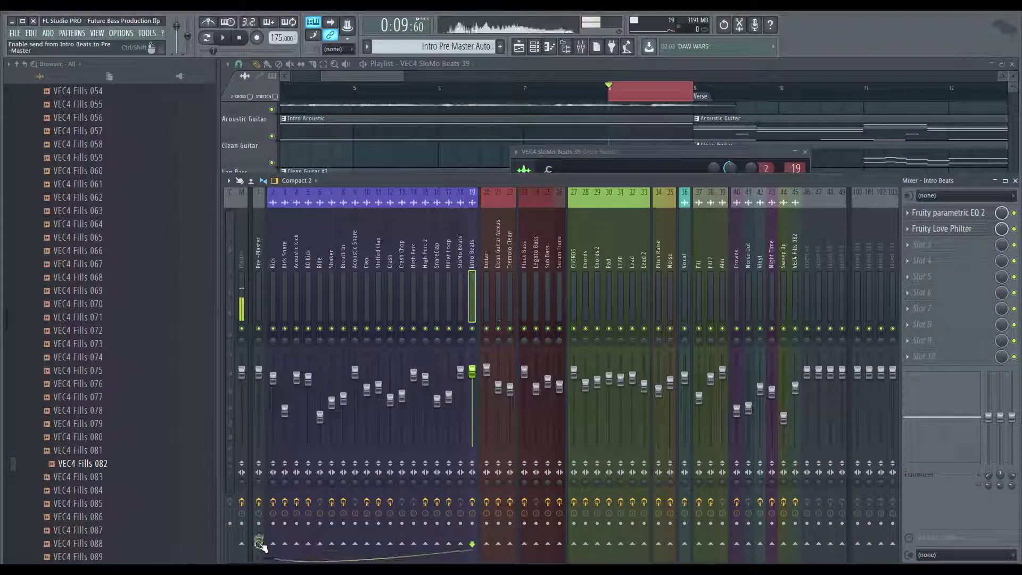
left_click(610, 66)
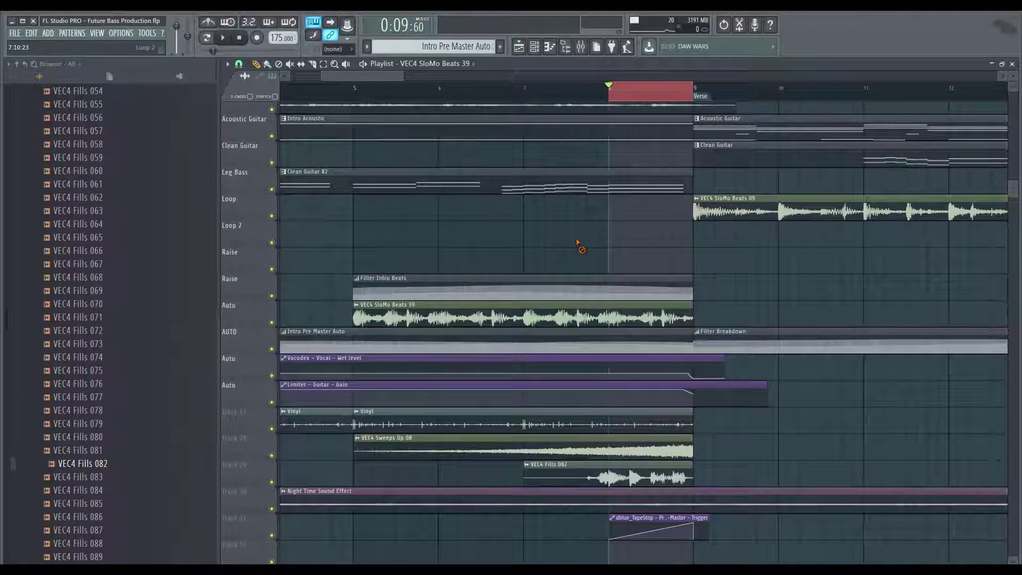
Open the VEC4 Sweeps Up 08 channel and route its Sweep Up mixer track to Pre-Master
scroll(577, 244, "up", 2)
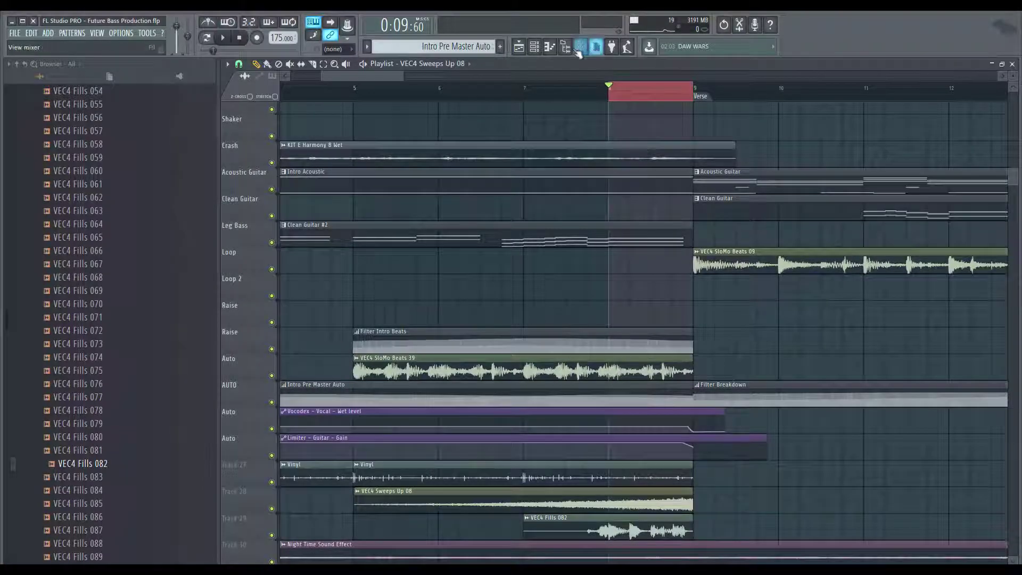
left_click(579, 48)
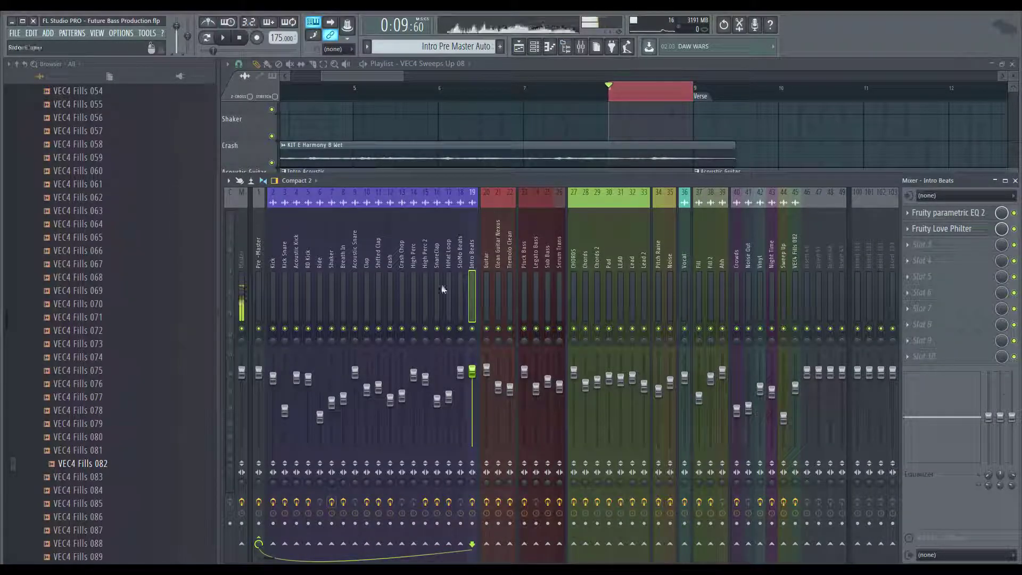
key("F9")
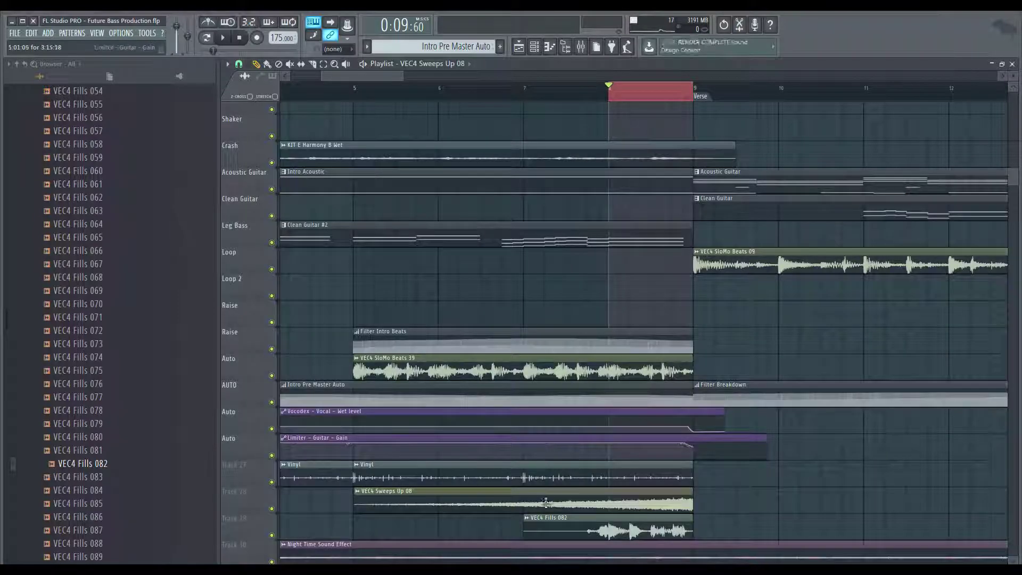
double_click(549, 501)
key("F9")
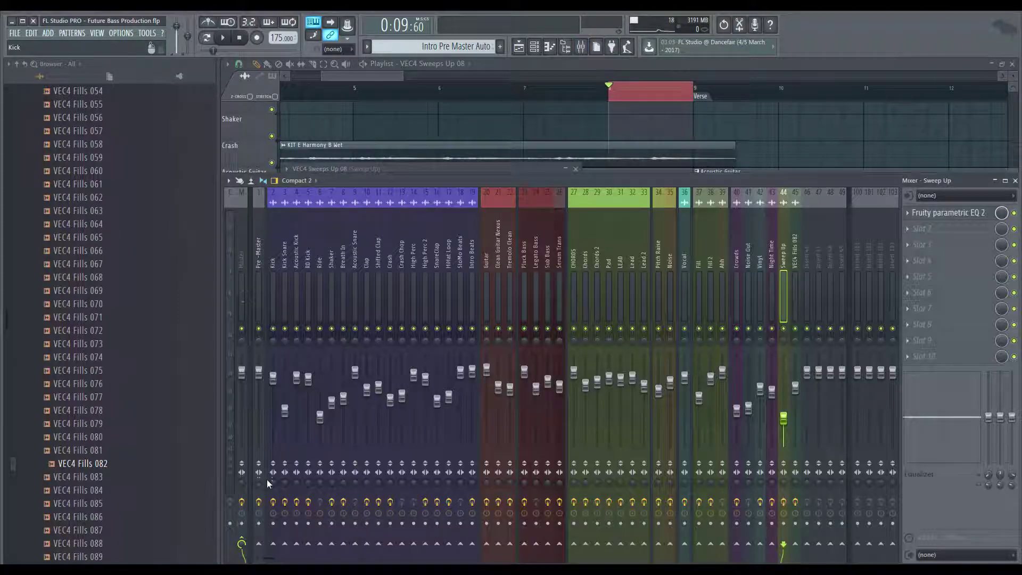
left_click(438, 172)
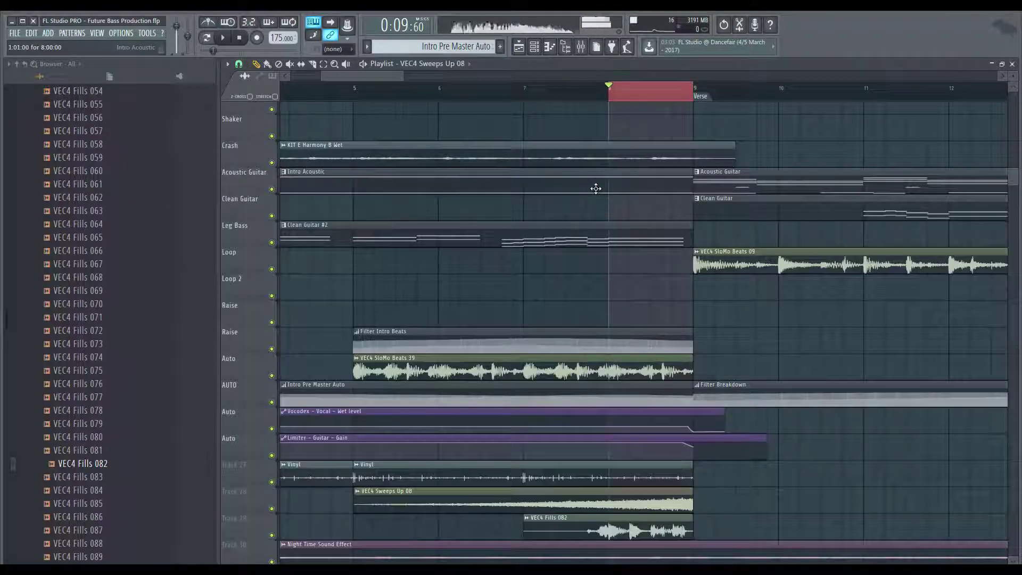
Select the Clean Guitar #2 pattern, check the guitar mixer tracks' routing, and route Clean Guitar Nexus to Pre-Master
left_click(624, 231)
key("F9")
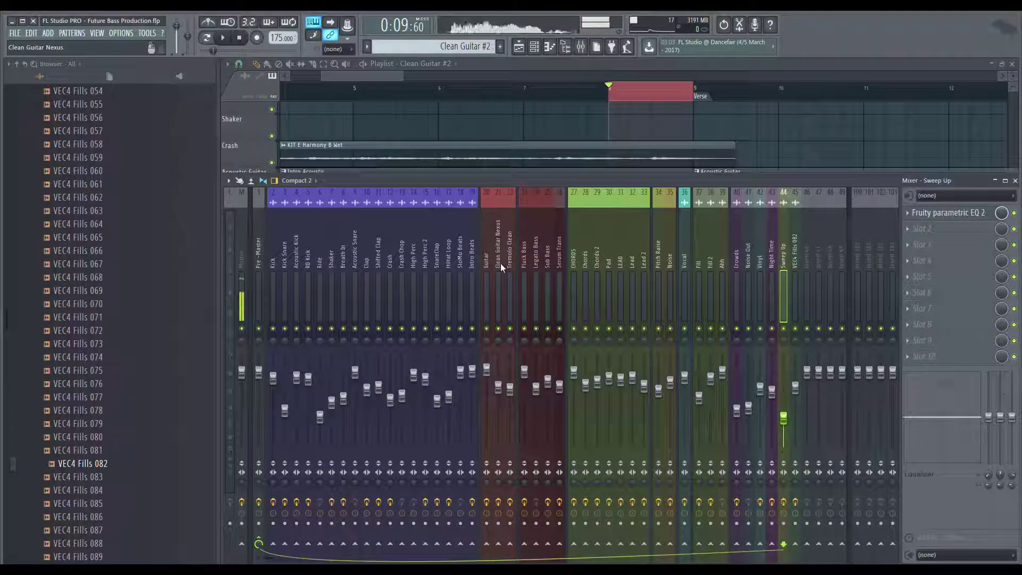
left_click(500, 265)
left_click(488, 271)
left_click(500, 270)
left_click(490, 269)
left_click(500, 272)
left_click(509, 272)
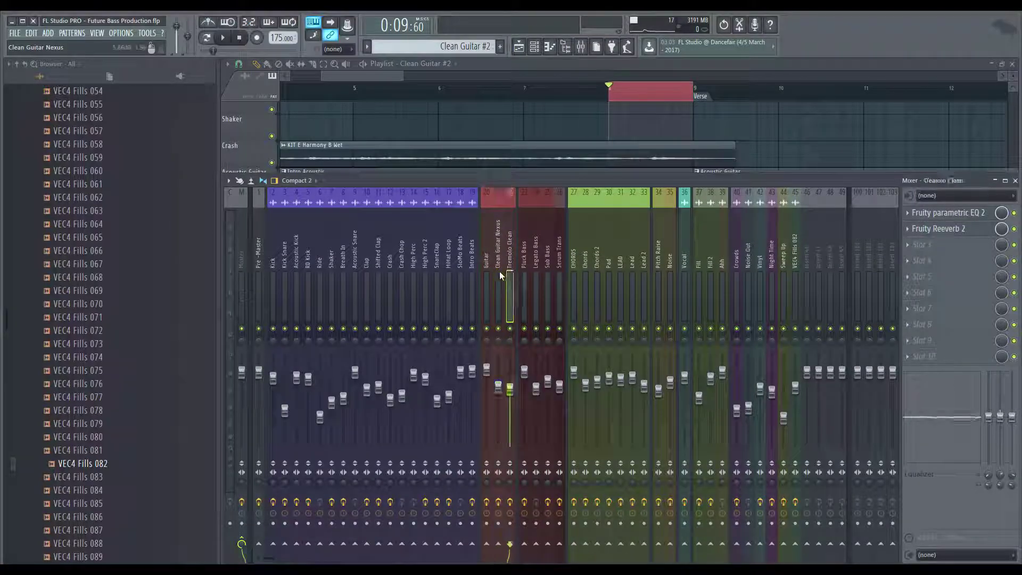
left_click(500, 273)
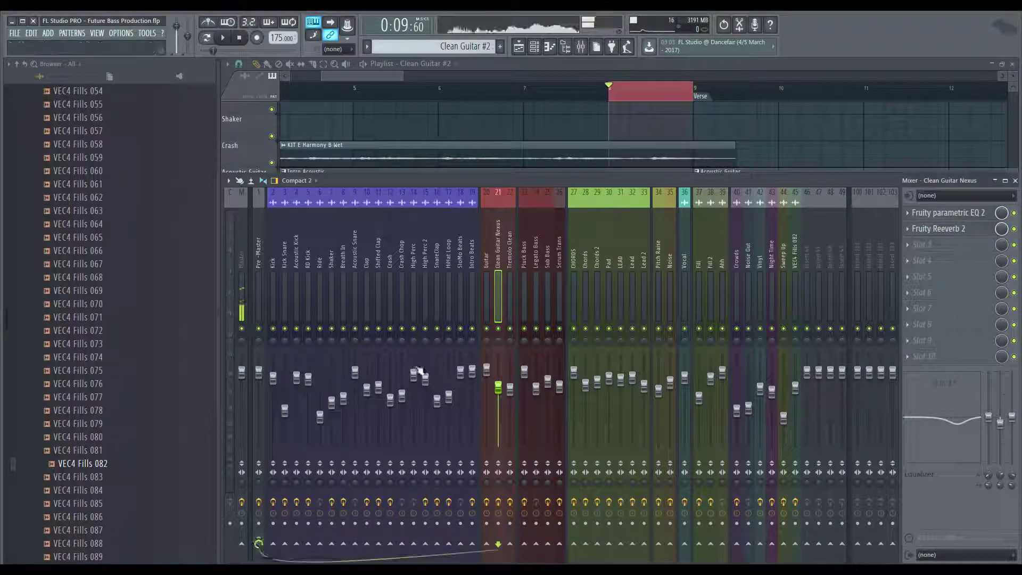
key("Right")
key("F9")
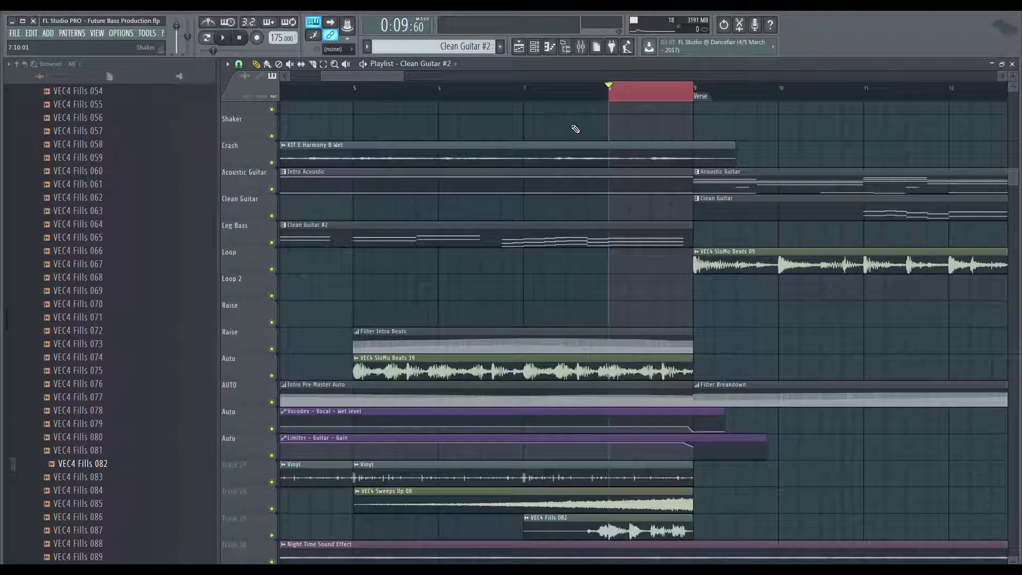
Open the Vinyl clip's channel and turn off its mixer track's direct routing to Master
key("F9")
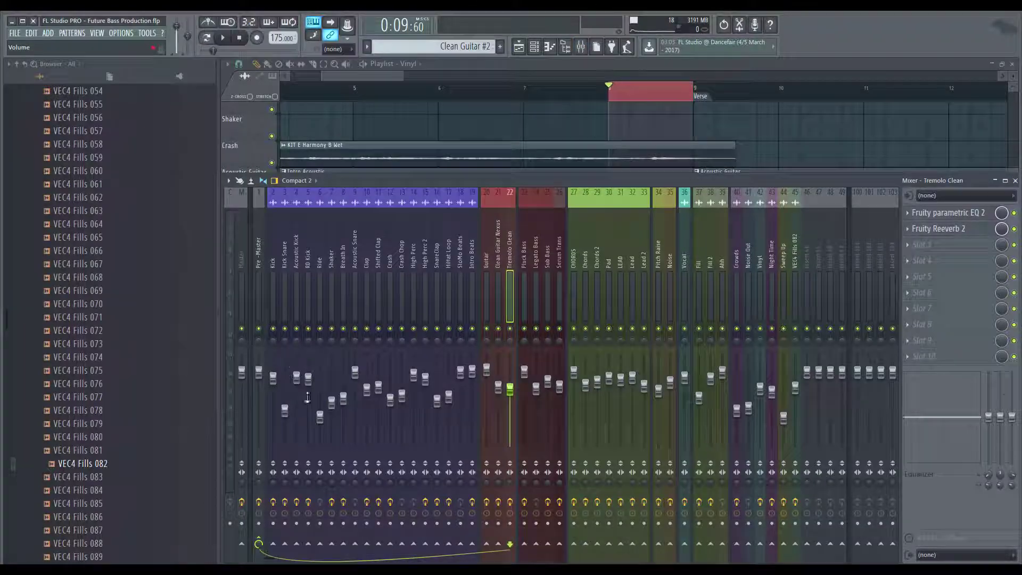
key("F9")
double_click(612, 487)
key("F9")
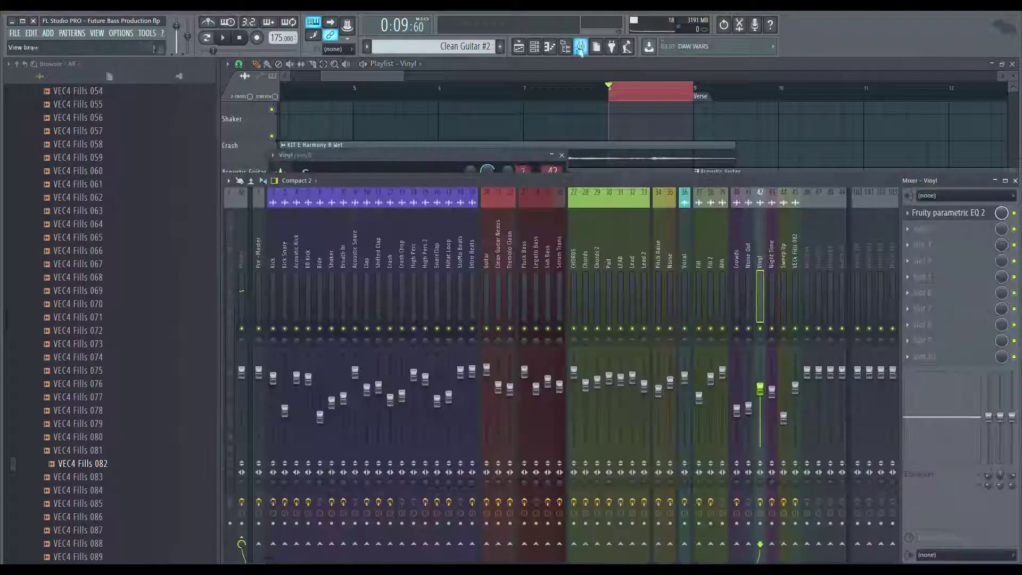
left_click(242, 540)
key("F9")
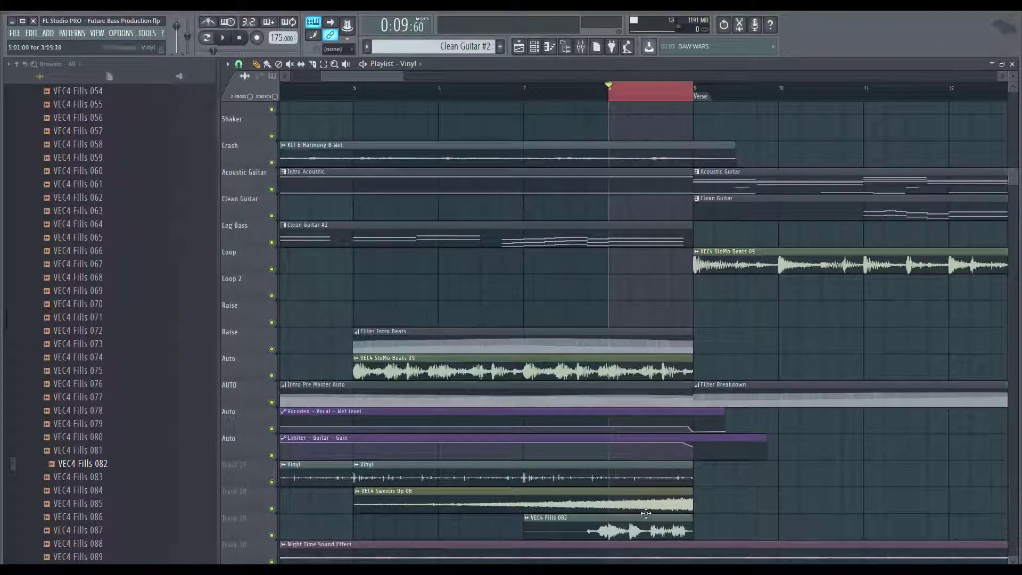
Bend the Pre-Master TapeStop Trigger ramp into a curve that rises slowly and steepens toward the Verse, and play it
scroll(646, 512, "down", 3)
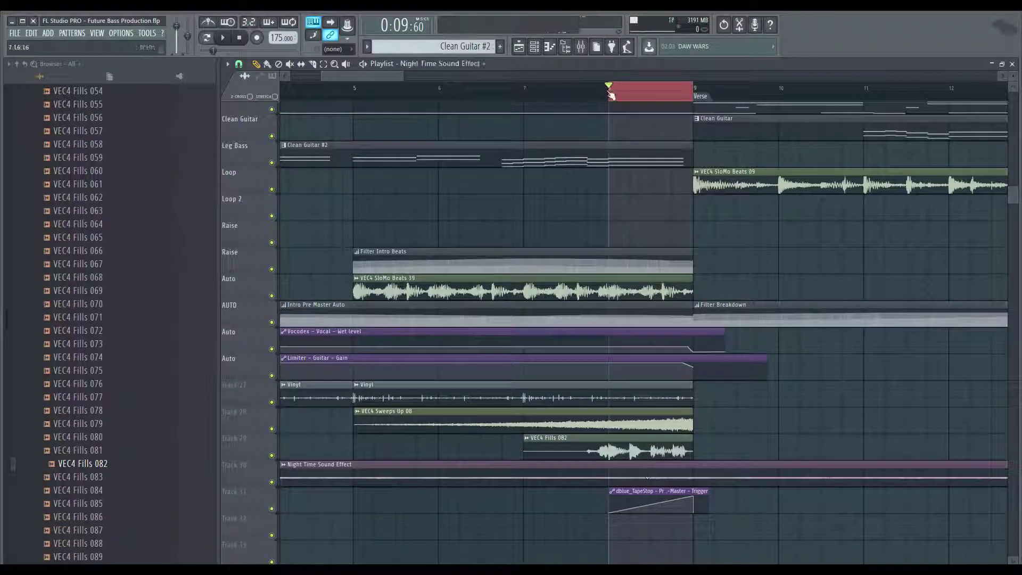
key("space")
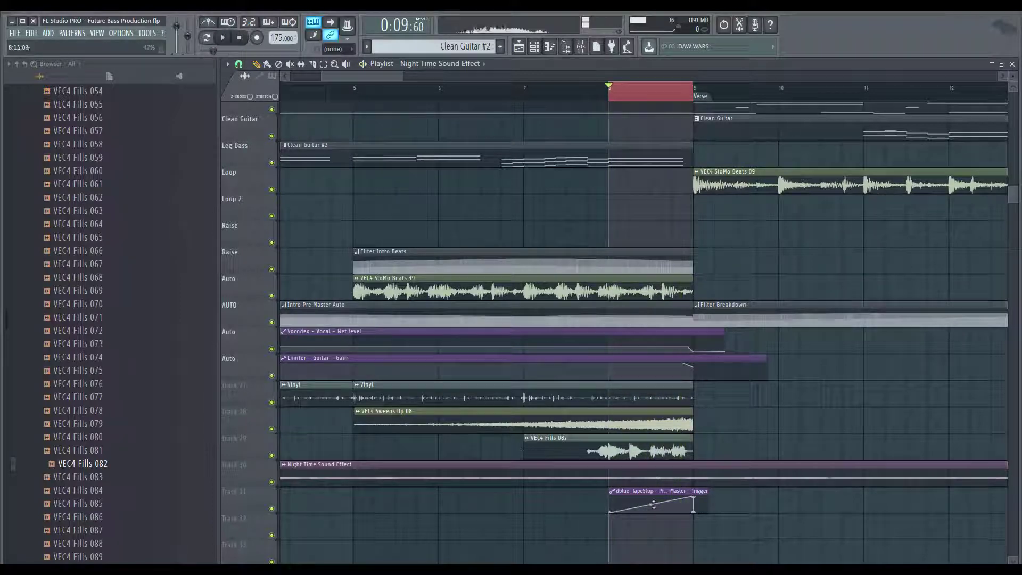
key("space")
left_click_drag(654, 505, 652, 508)
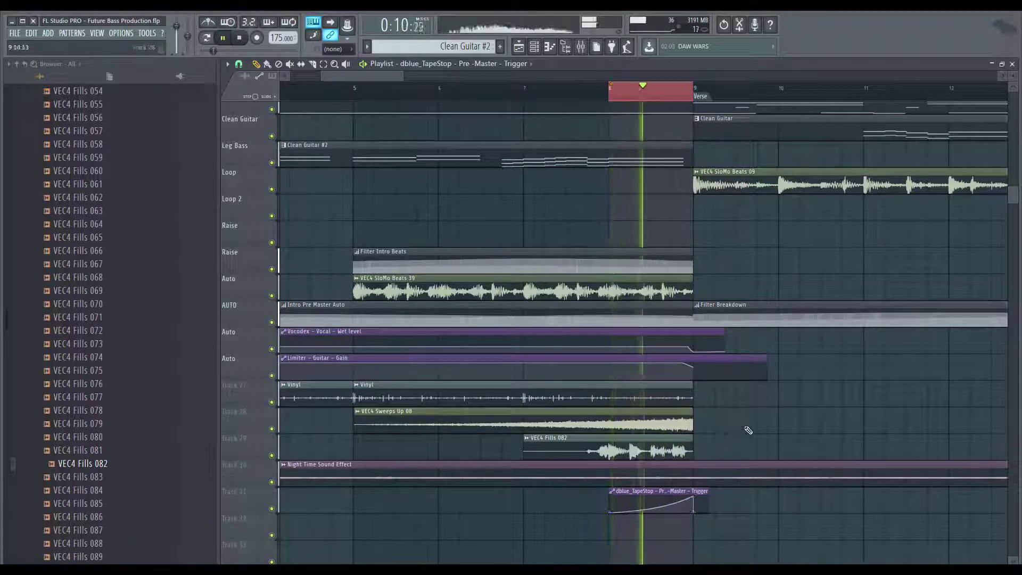
key("space")
left_click(611, 89)
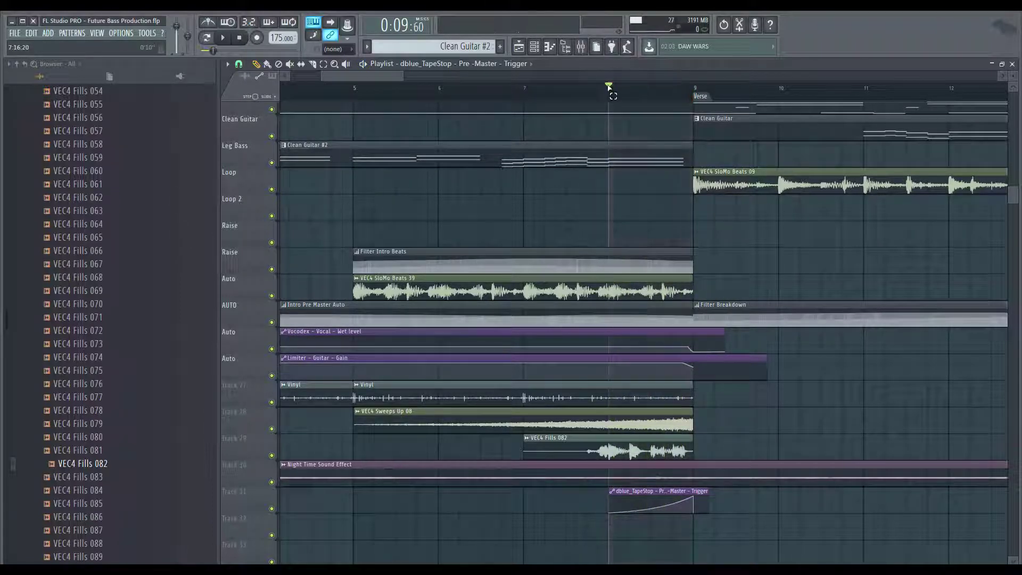
Load dblue_TapeStop into slot 10 of the Vocal mixer track and close its window
left_click(582, 47)
left_click(689, 279)
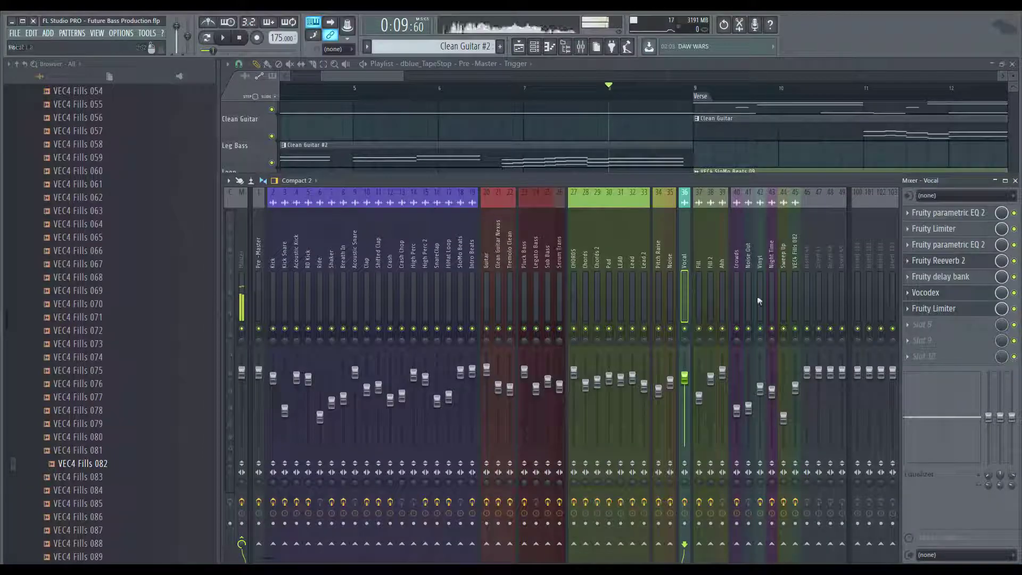
left_click(933, 360)
left_click(958, 194)
left_click(658, 160)
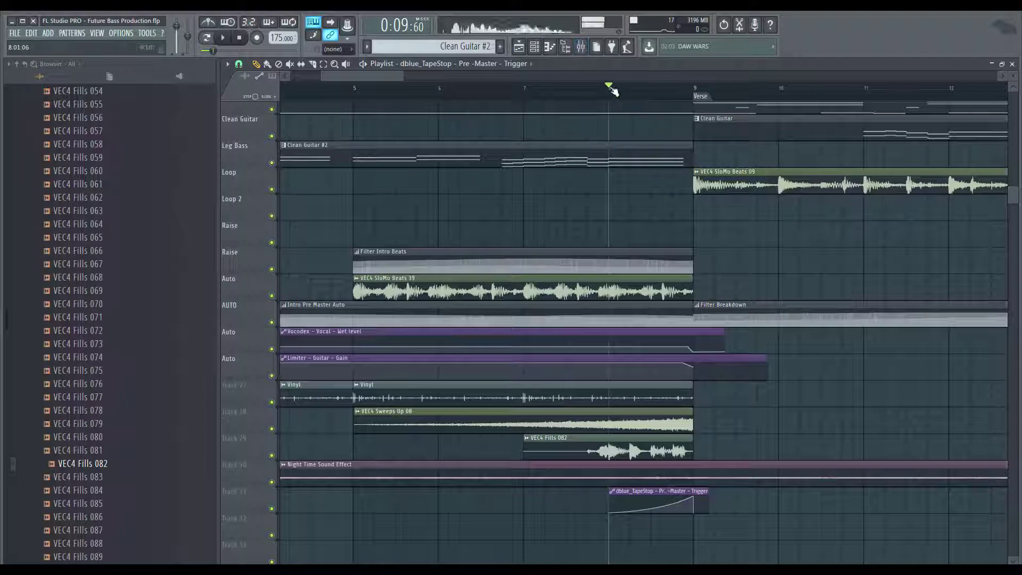
Select the range from bar 8 to the Verse marker and create an automation clip for the Vocal TapeStop's Trigger
left_click_drag(610, 88, 693, 88)
left_click(583, 47)
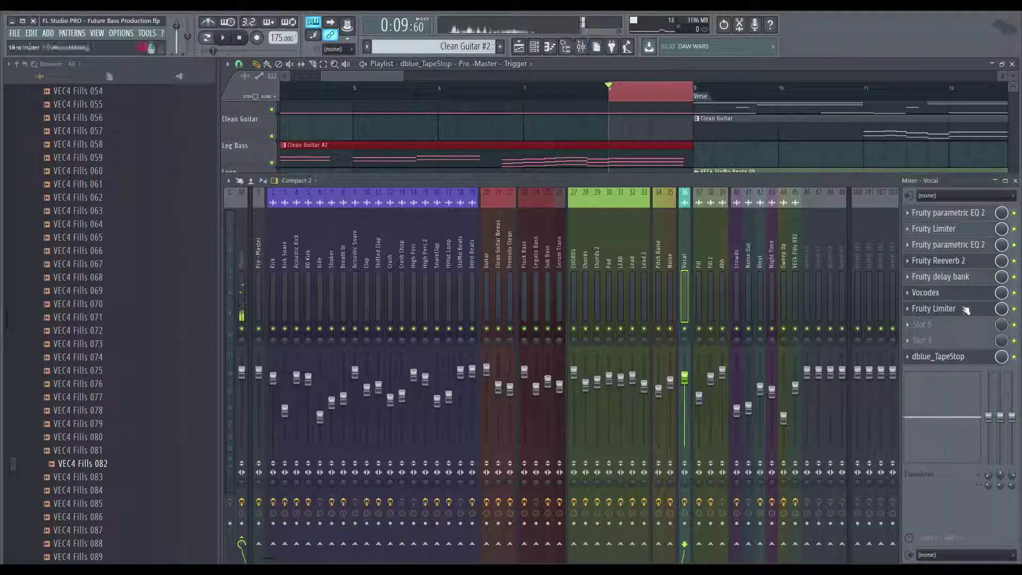
left_click(942, 357)
right_click(338, 229)
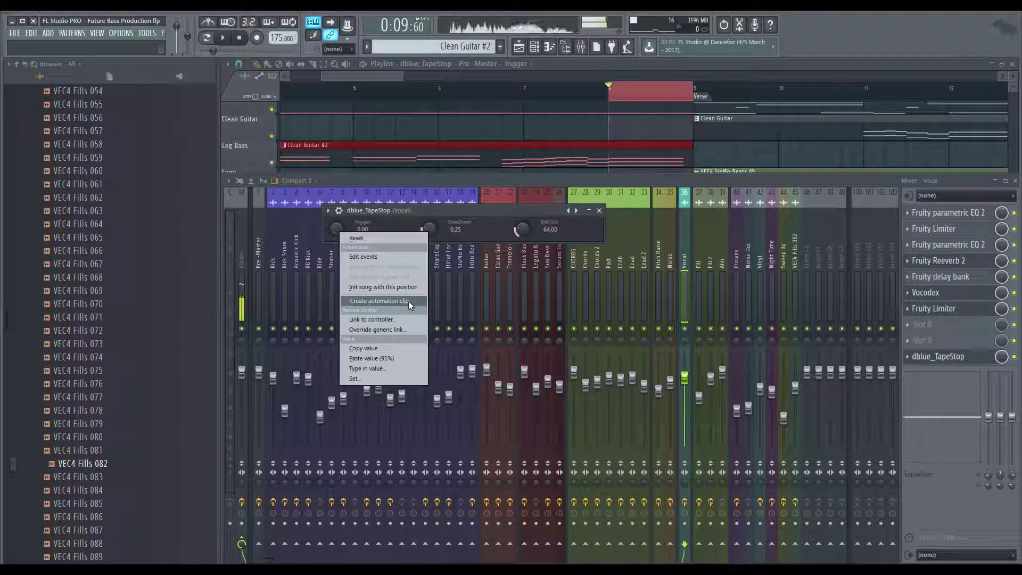
left_click(408, 302)
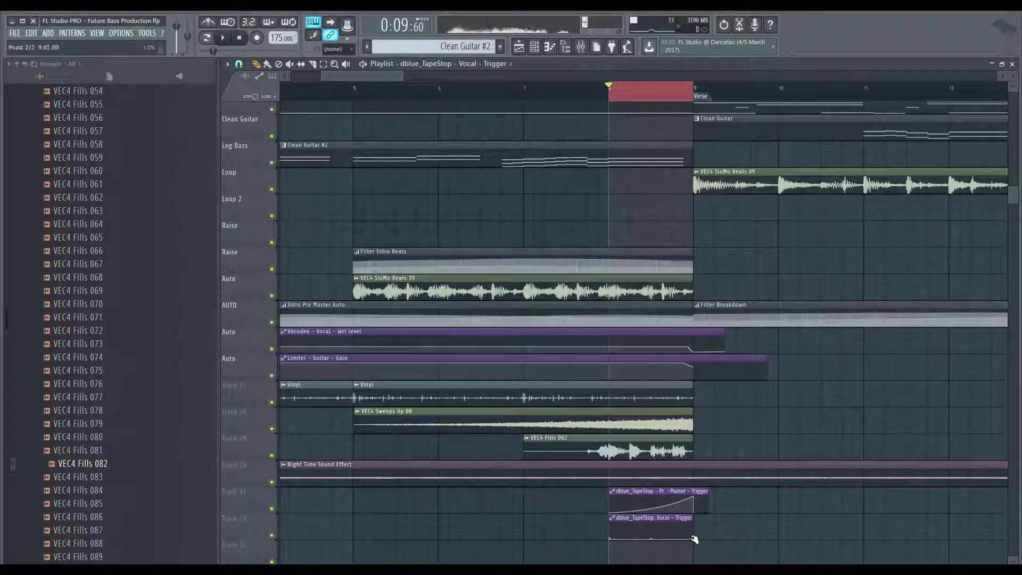
Shape the Vocal TapeStop Trigger automation into a curve rising from bar 8 to the Verse marker, and play it
left_click_drag(695, 539, 700, 516)
key("space")
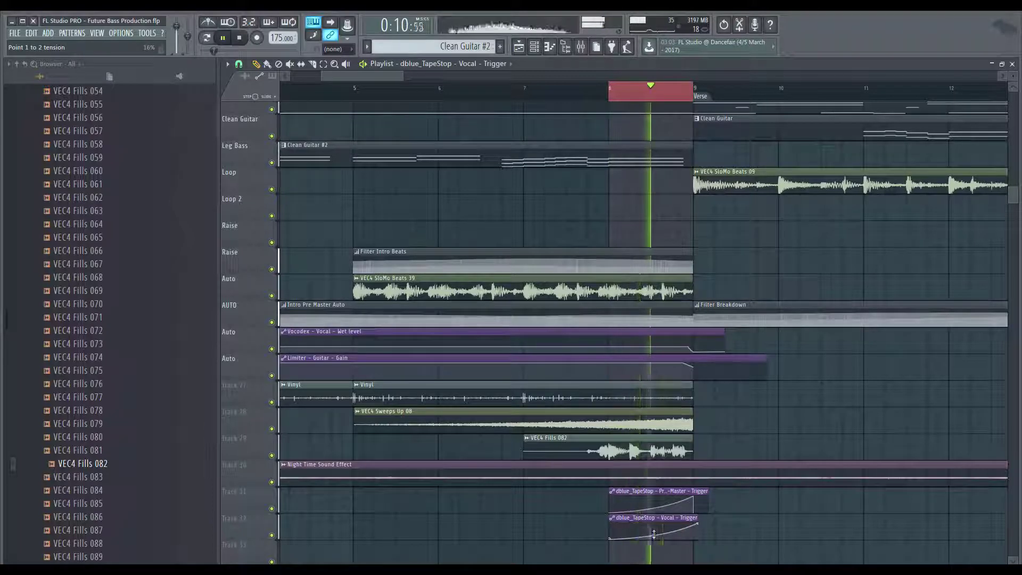
key("space")
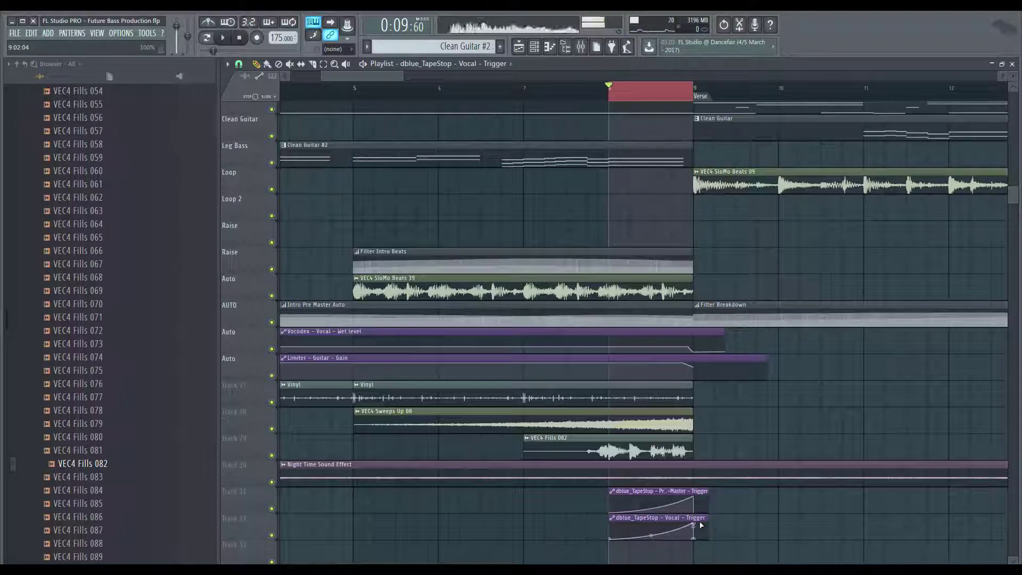
Play the transition into the Verse from bar 7 and save the project
left_click(524, 87)
key("space")
key("ctrl+s")
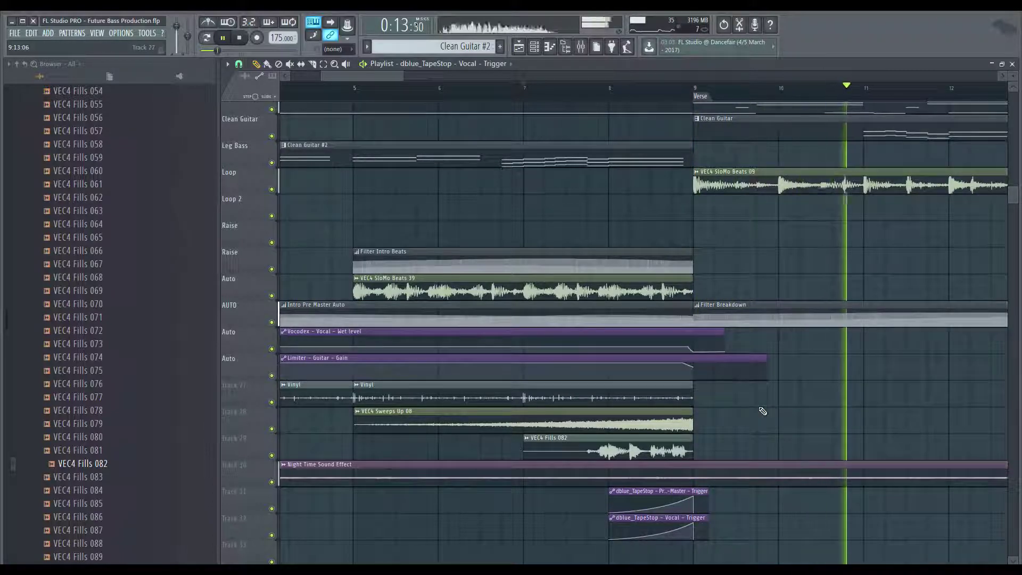
key("space")
key("space")
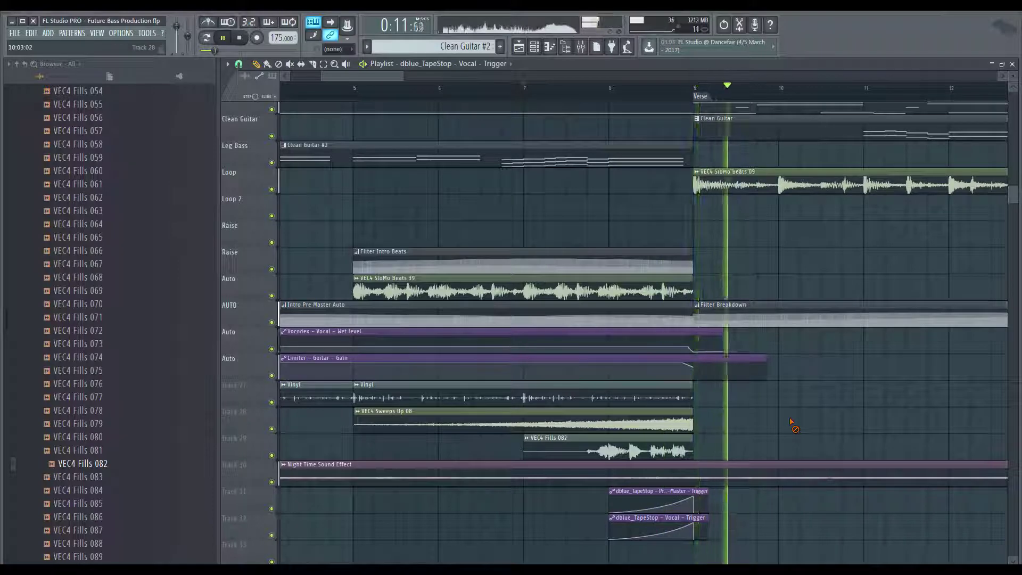
key("space")
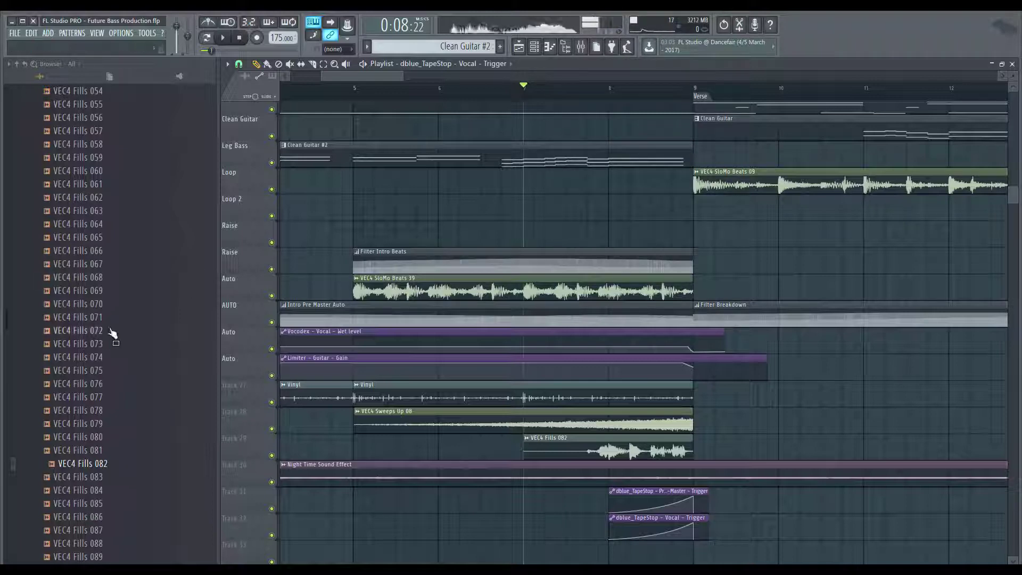
Find the VEC4 Scratching FX samples under VEC4 Effects and preview VEC4 Scratching FX 16
scroll(127, 449, "up", 20)
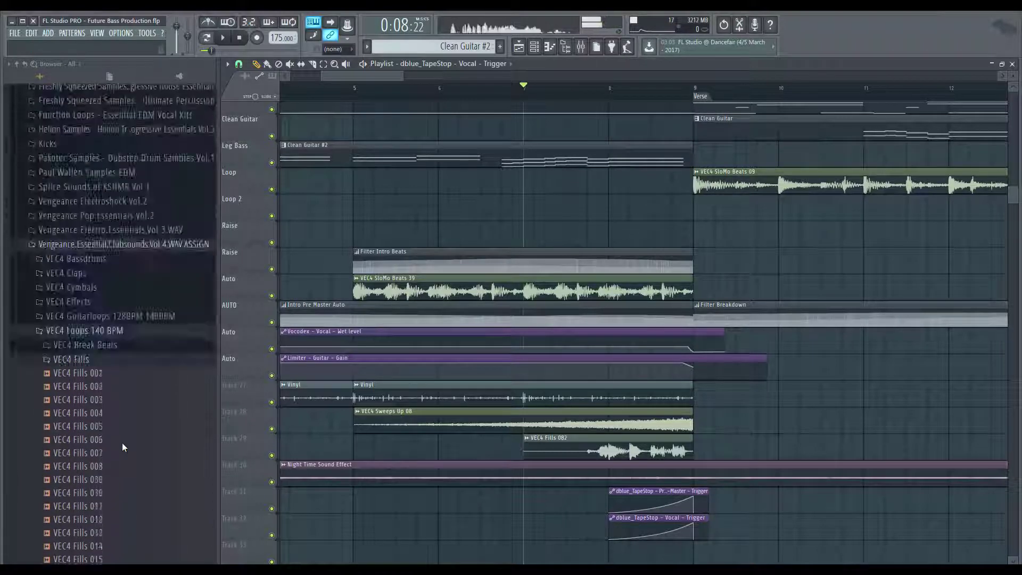
left_click(97, 494)
scroll(137, 495, "down", 2)
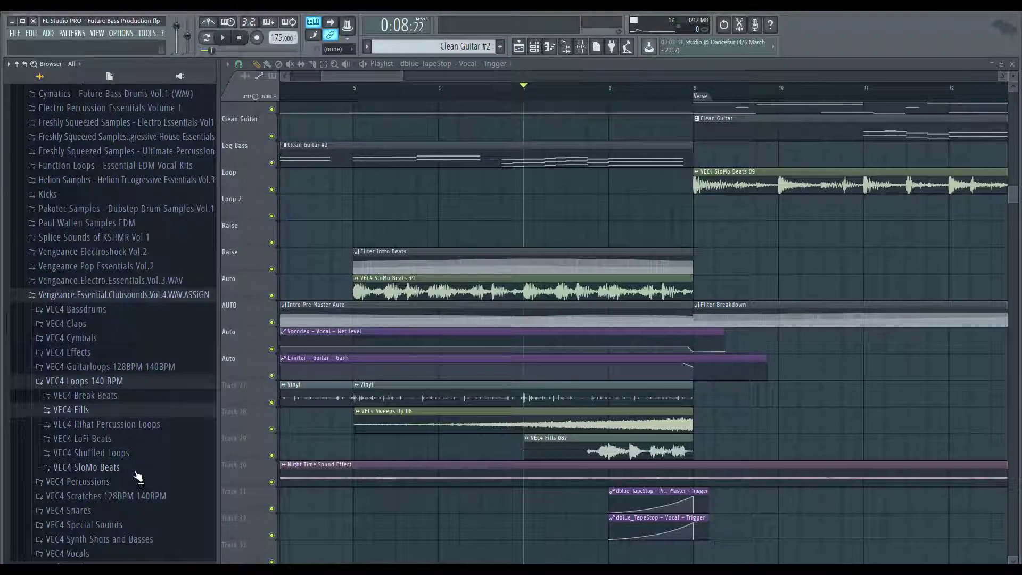
left_click(102, 353)
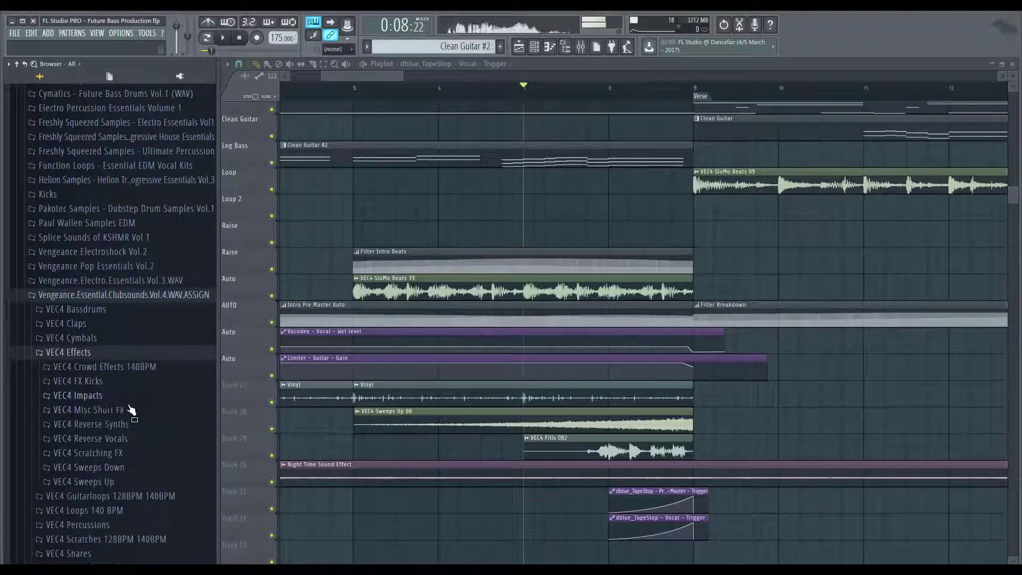
left_click(130, 452)
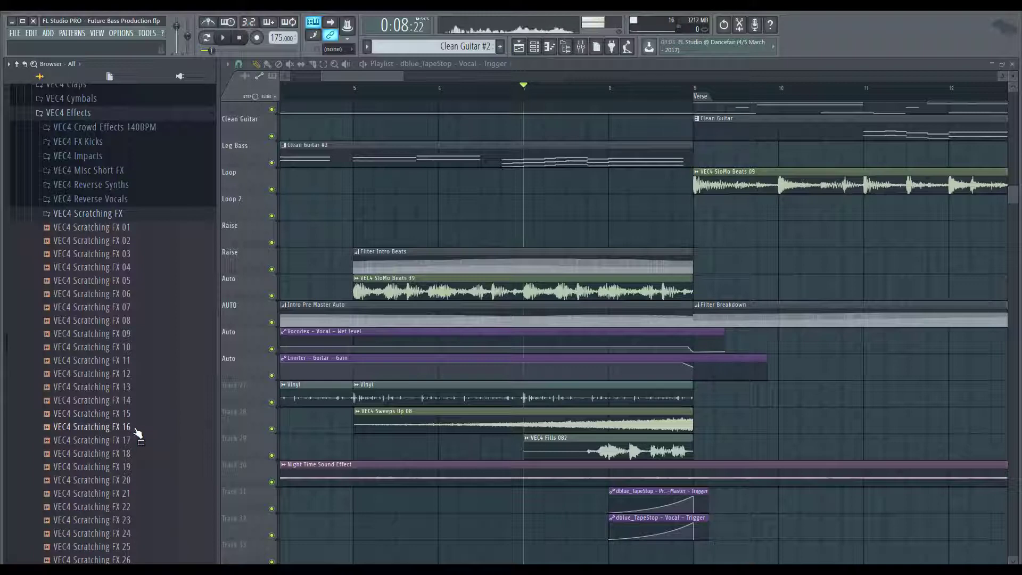
left_click(136, 428)
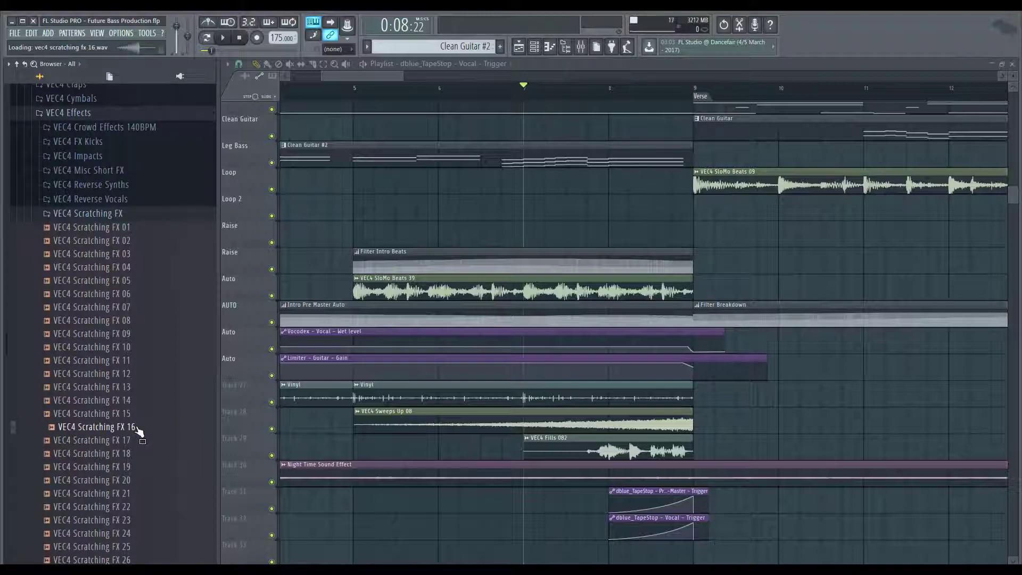
Place VEC4 Scratching FX 16 below the TapeStop automation clips, just before the Verse marker, and play the transition
left_click_drag(137, 429, 688, 553)
scroll(734, 554, "up", 2)
key("space")
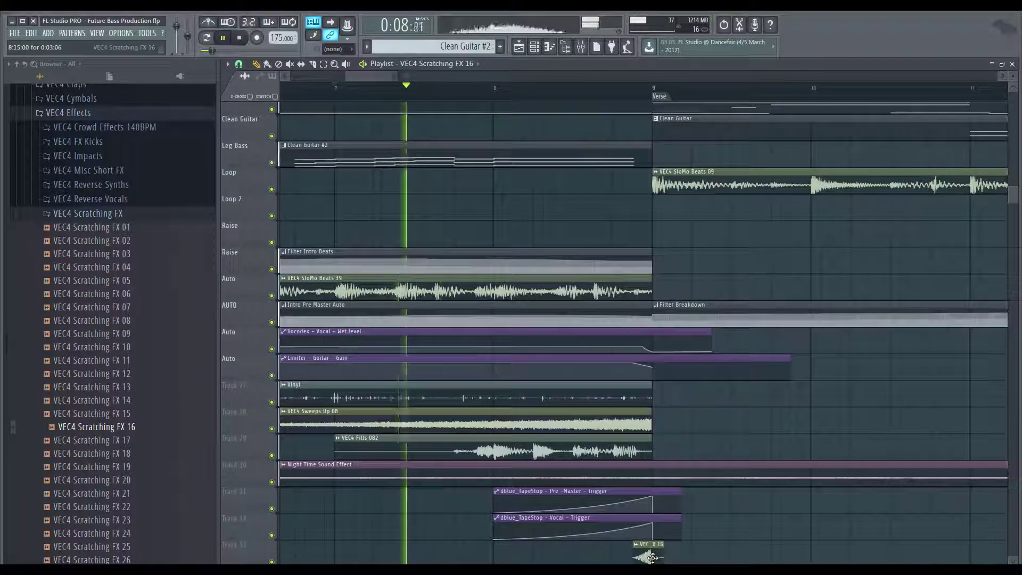
scroll(732, 552, "down", 2)
scroll(753, 547, "up", 1)
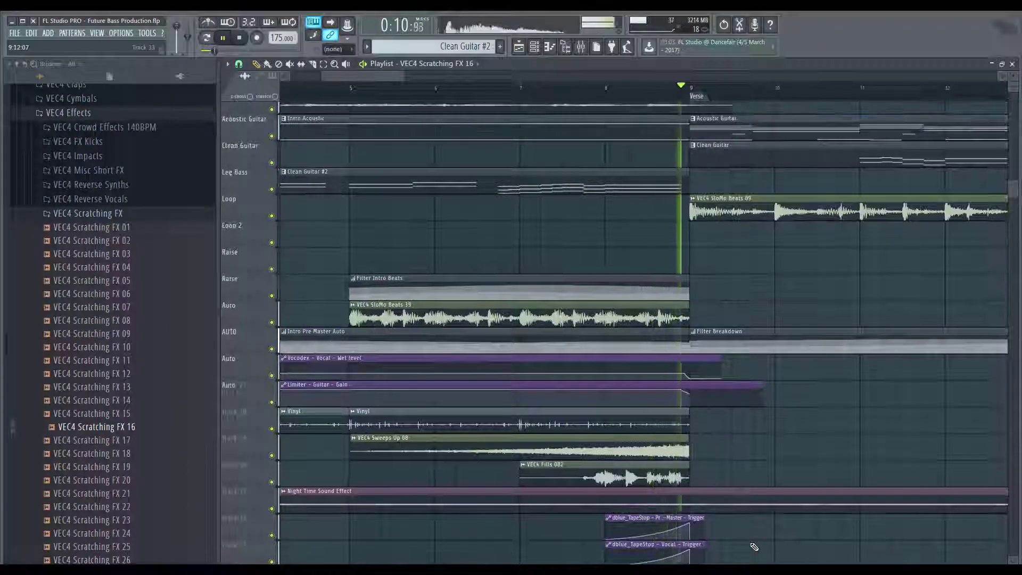
scroll(753, 544, "down", 2)
scroll(749, 539, "up", 3)
key("space")
Adjust the Scratching FX 16 sample's stretch time, shift its clip slightly toward the Verse, and play the transition
double_click(610, 537)
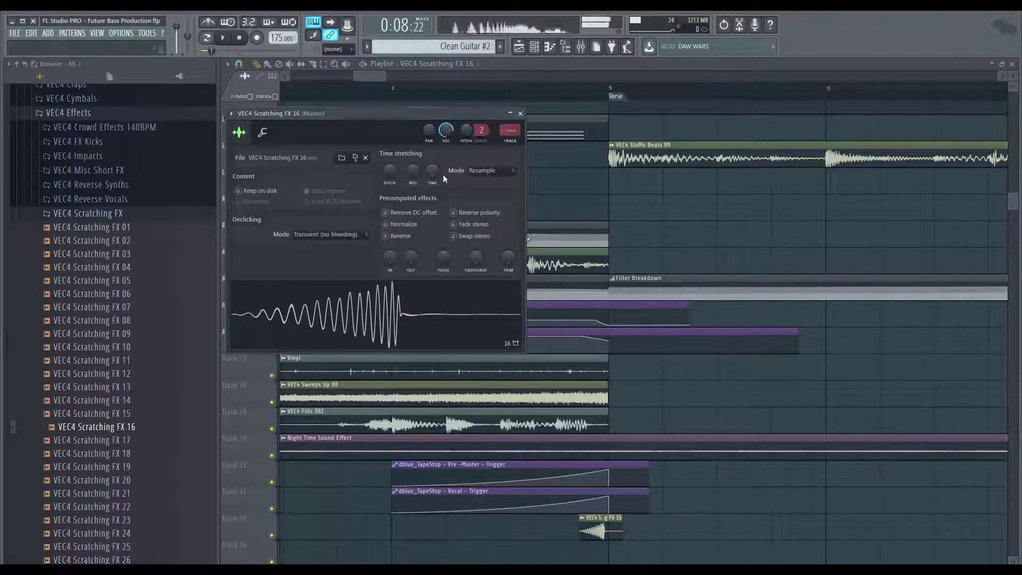
mouse_move(434, 171)
left_mouse_down()
mouse_move(433, 154)
mouse_move(432, 184)
left_mouse_up()
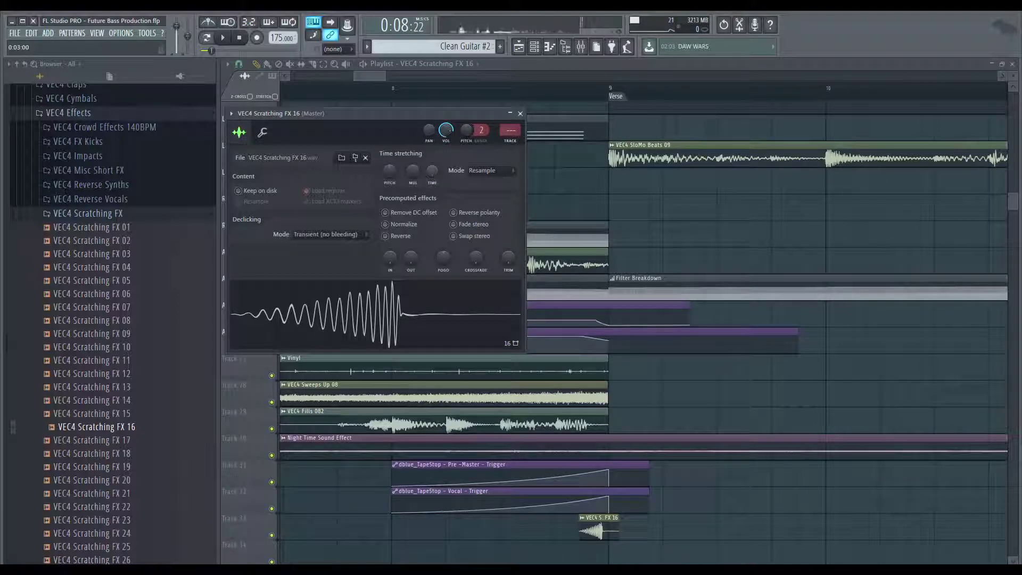
key("Escape")
left_click_drag(609, 527, 612, 527)
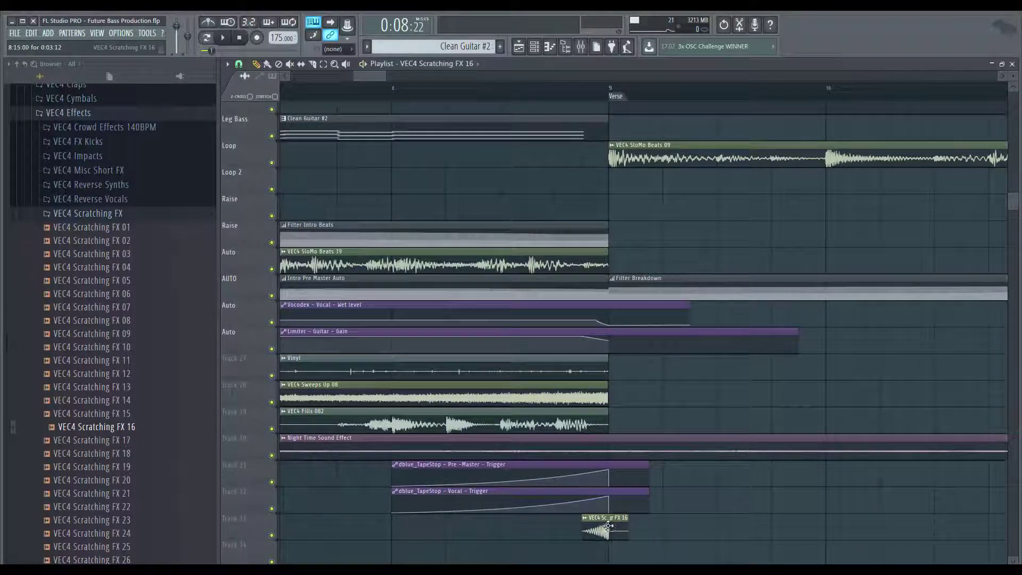
key("space")
left_click(557, 89)
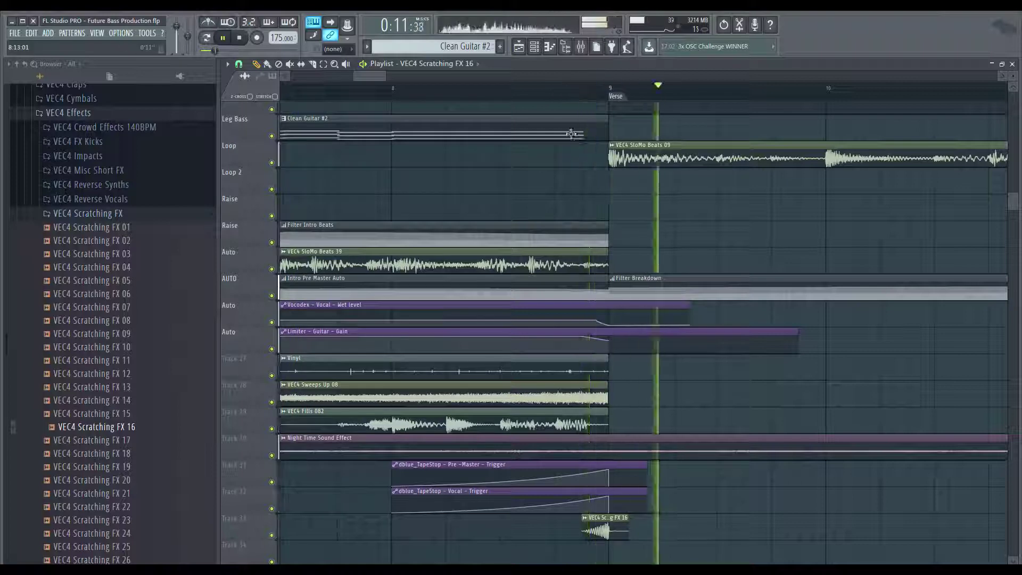
key("space")
Move the Scratching FX 16 clip slightly later to start at 8:15:13 and replay the transition
left_click_drag(611, 527, 627, 530)
key("space")
key("space")
key("space")
key("space")
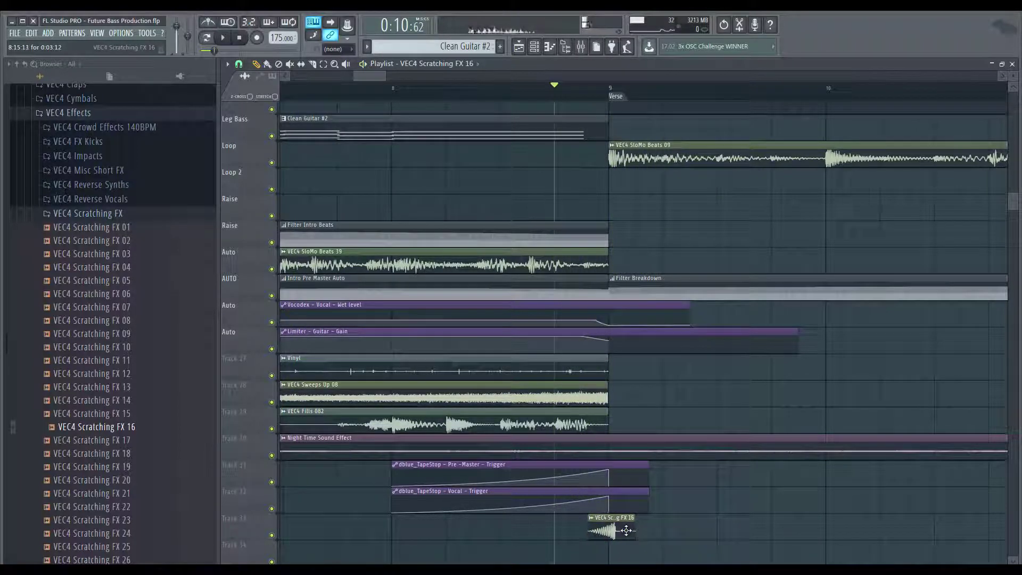
key("space")
key("space")
Open the VEC4 Scratching FX 16 channel and route it to mixer insert 46
double_click(626, 530)
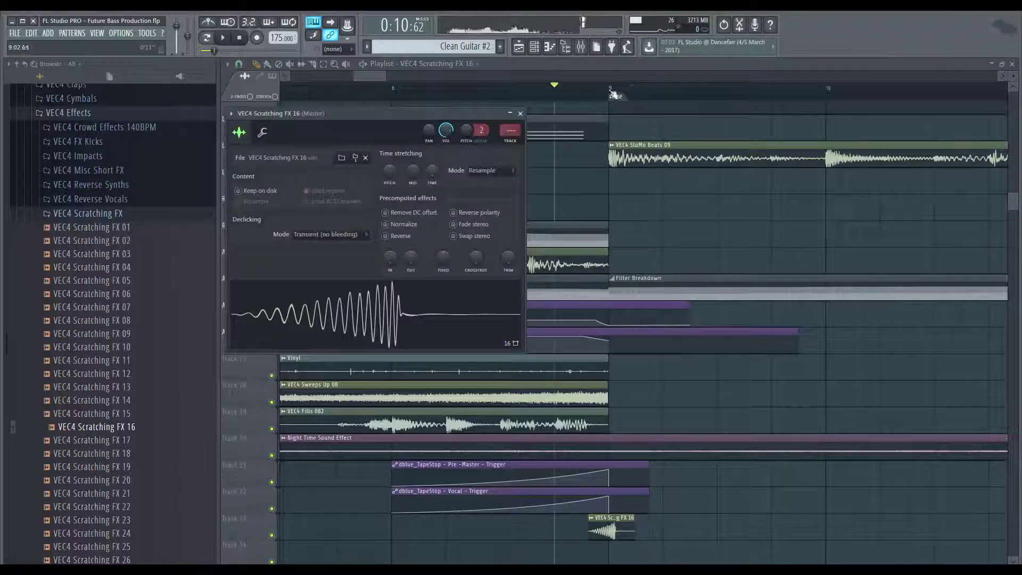
key("F9")
right_click(806, 266)
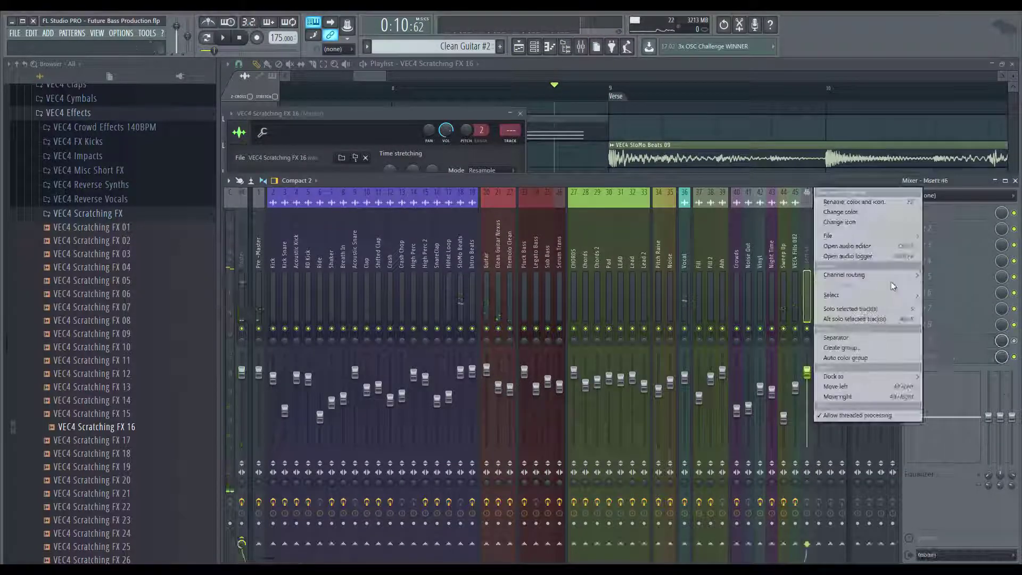
left_click(912, 272)
Load Fruity Parametric EQ 2 in the first effect slot of insert 46 and apply a preset with low and high cuts
left_click(921, 213)
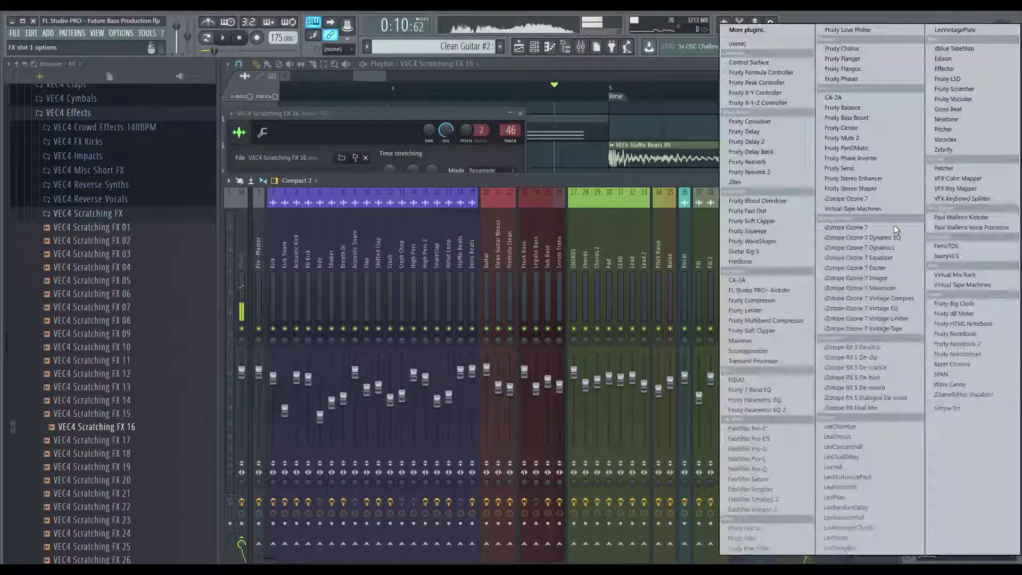
left_click(797, 410)
right_click(553, 141)
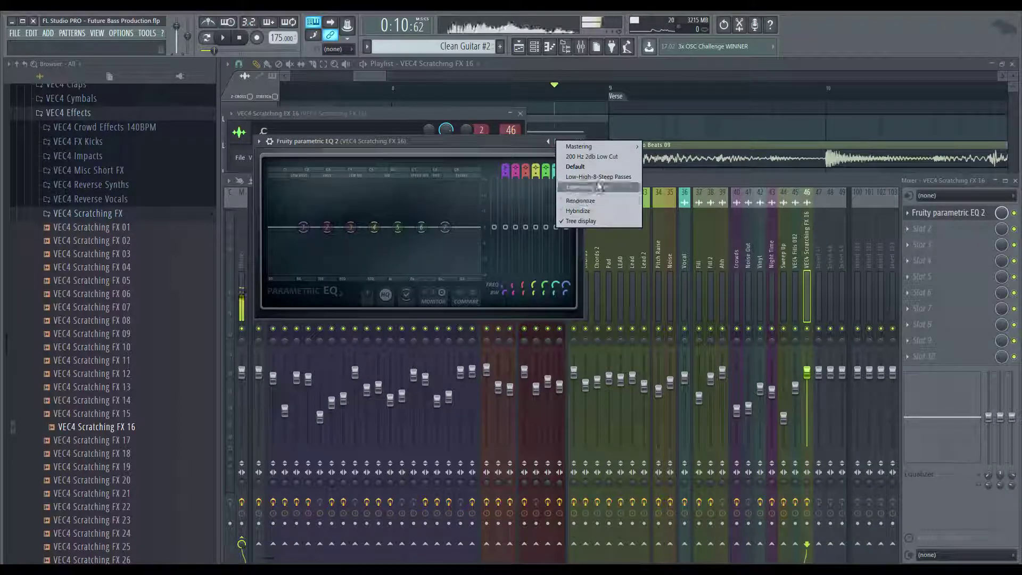
left_click(601, 186)
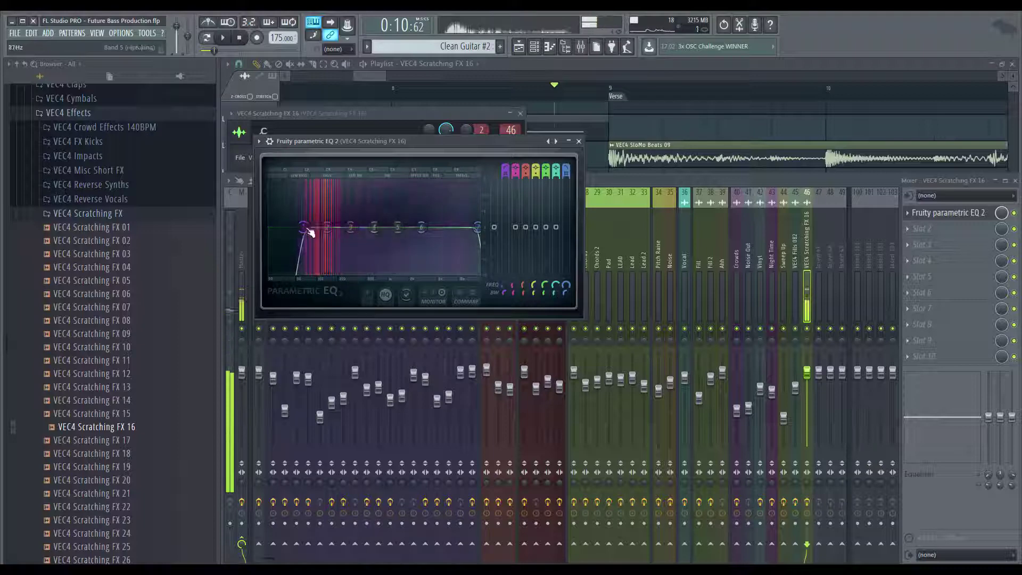
Change the filter order of band 7 in the scratch effect's EQ to 2
right_click(478, 227)
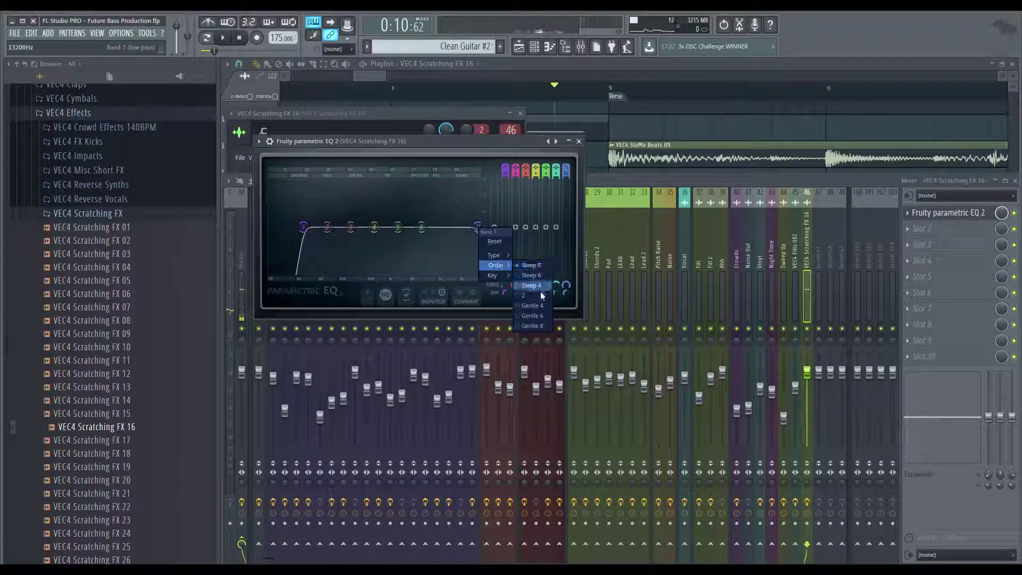
left_click(536, 294)
key("q")
Shape the scratch effect's EQ during playback by cutting bands 2 to 5, boosting band 6 and lowering band 7's cutoff
left_click_drag(478, 227, 459, 237)
left_click_drag(397, 228, 400, 223)
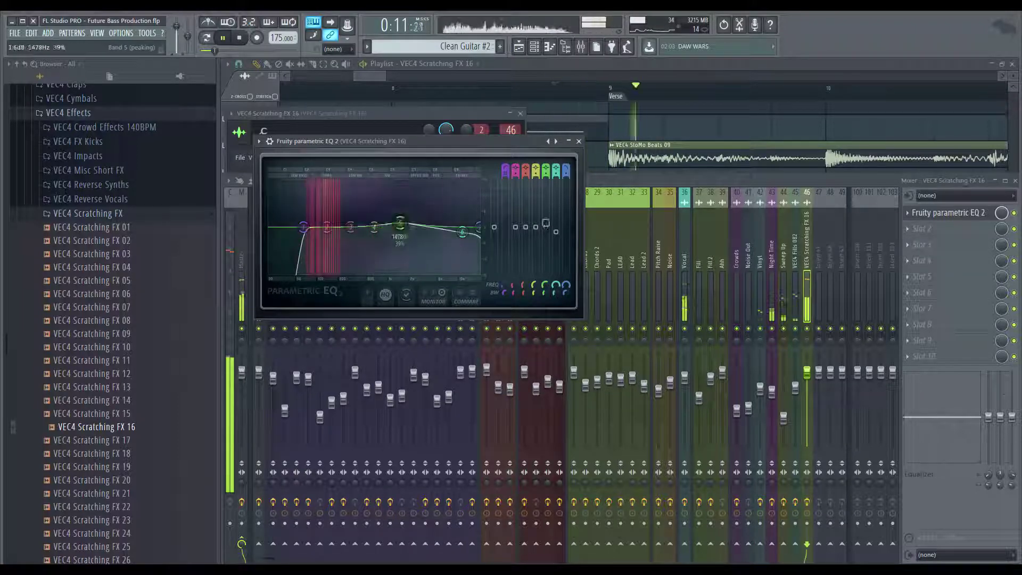
key("space")
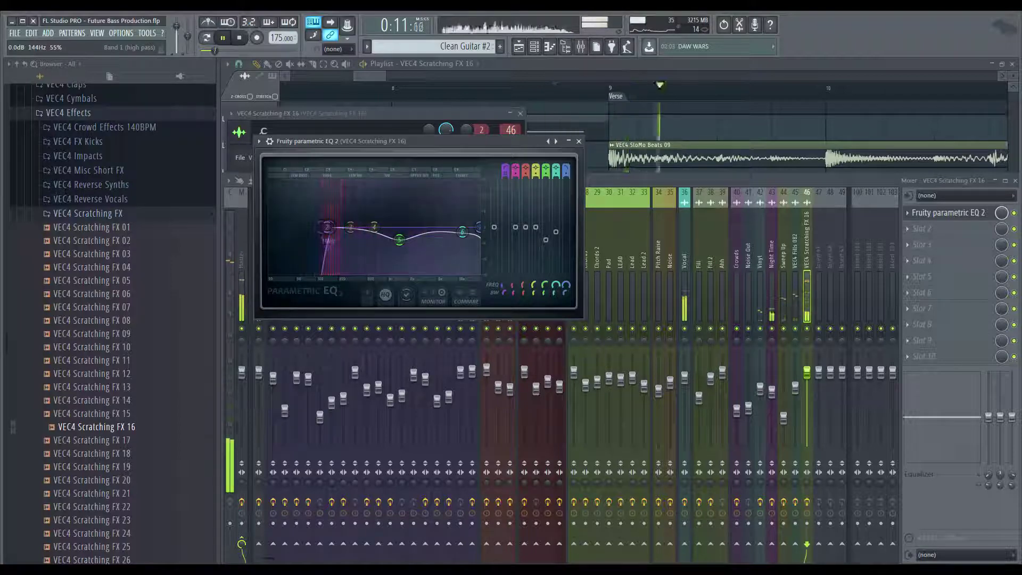
mouse_move(308, 227)
left_mouse_down()
mouse_move(321, 229)
mouse_move(285, 227)
mouse_move(361, 236)
mouse_move(359, 248)
left_mouse_up()
key("space")
left_click_drag(353, 186, 356, 234)
left_click_drag(378, 192, 379, 233)
key("space")
mouse_move(462, 232)
left_mouse_down()
mouse_move(475, 235)
mouse_move(456, 211)
mouse_move(458, 228)
left_mouse_up()
key("space")
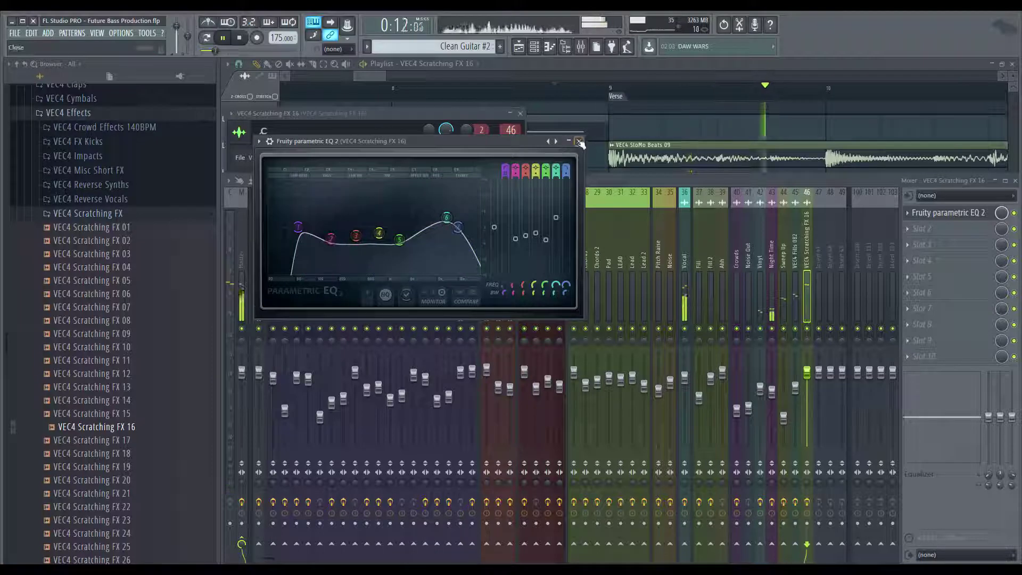
Lower the VEC4 Scratching FX 16 insert to about -9.3 dB, replay the transition, and return to the playlist
left_click(579, 141)
left_click_drag(807, 372, 807, 393)
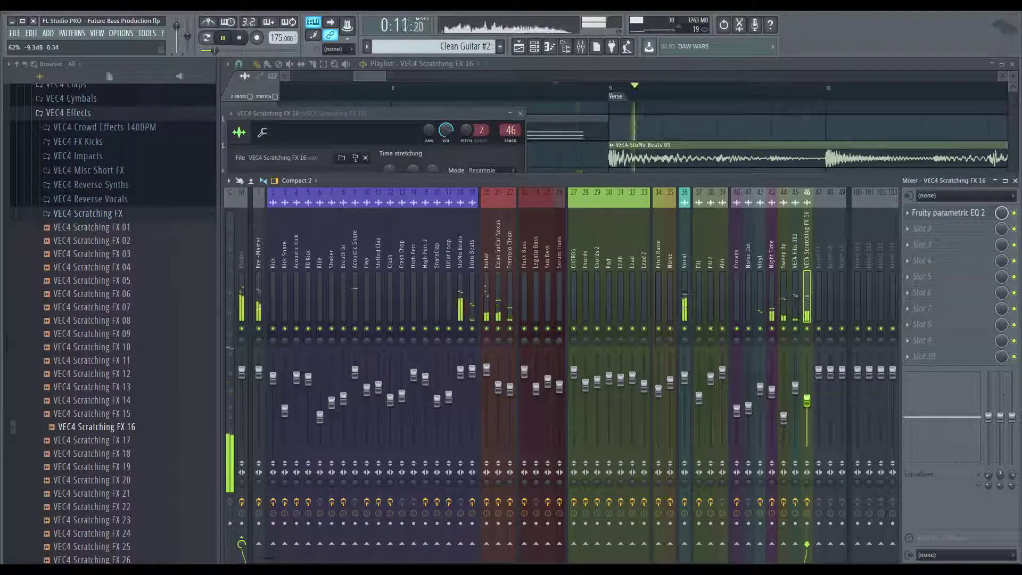
key("space")
key("space")
left_click(1014, 181)
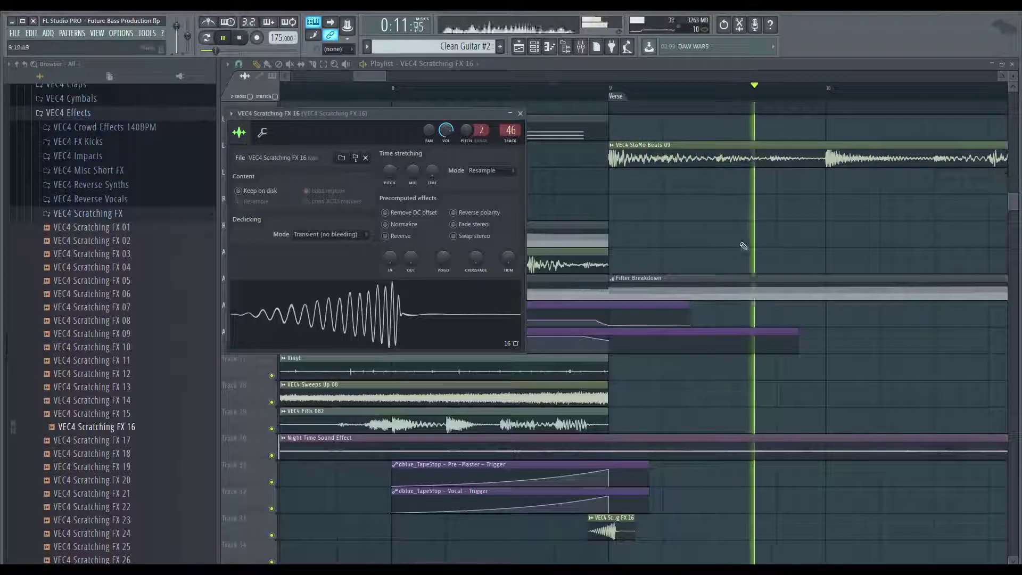
key("Escape")
key("space")
Play the intro from bar 1 and save the project
scroll(762, 229, "down", 6)
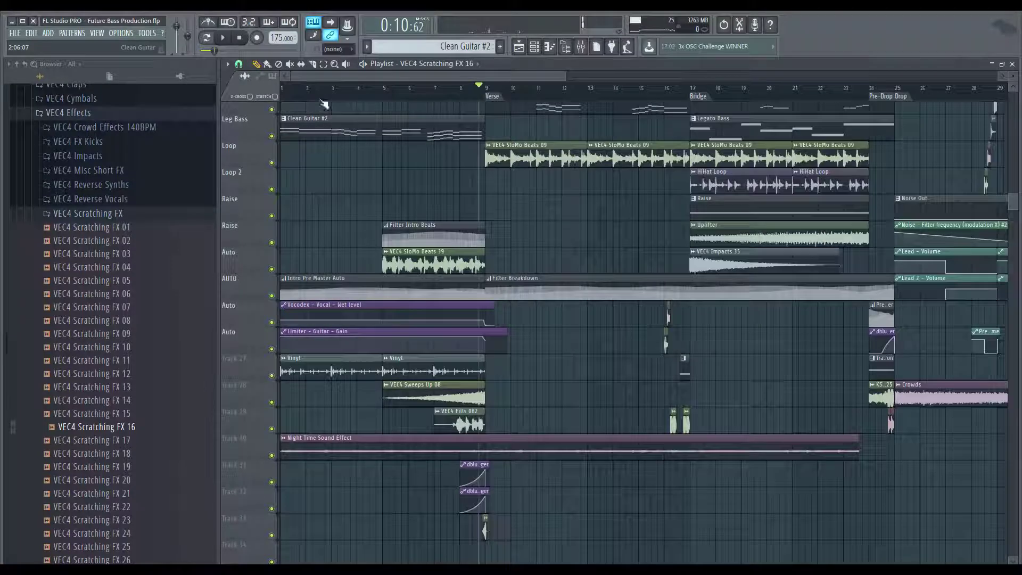
left_click(283, 88)
key("space")
key("ctrl+s")
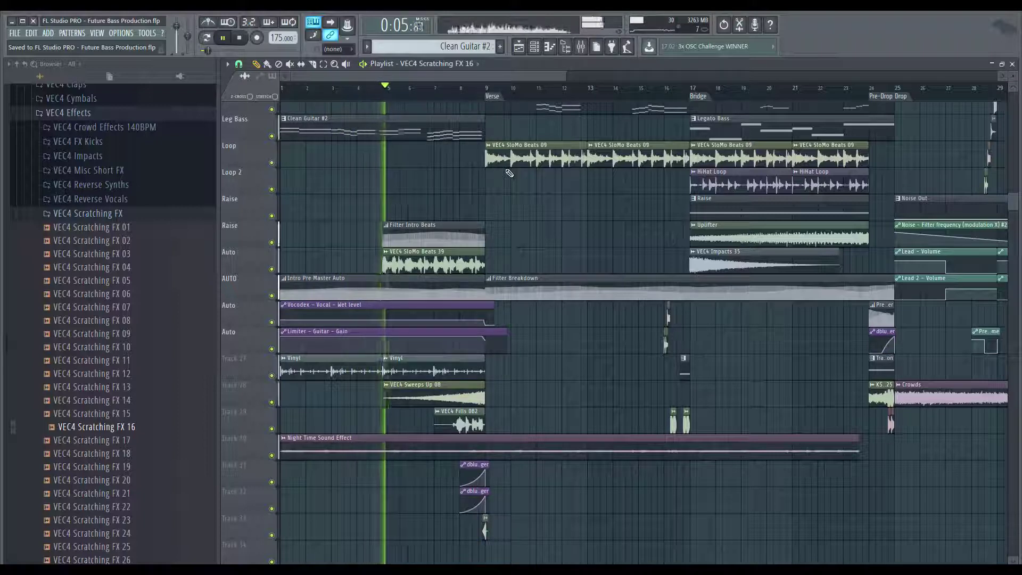
key("space")
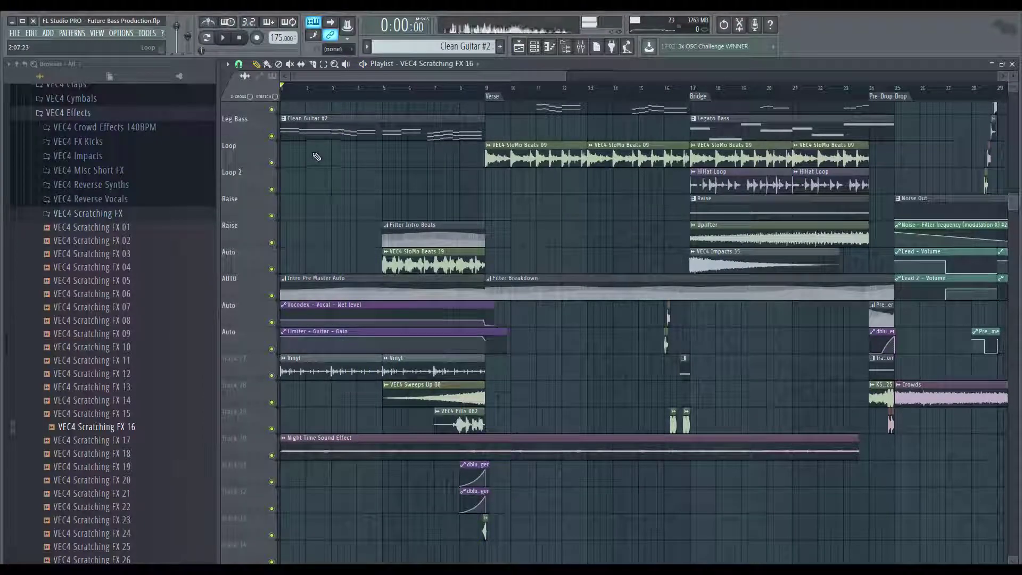
Open the channel settings of the KIT E Harmony B Wet clip on the Crash track
scroll(304, 270, "up", 5)
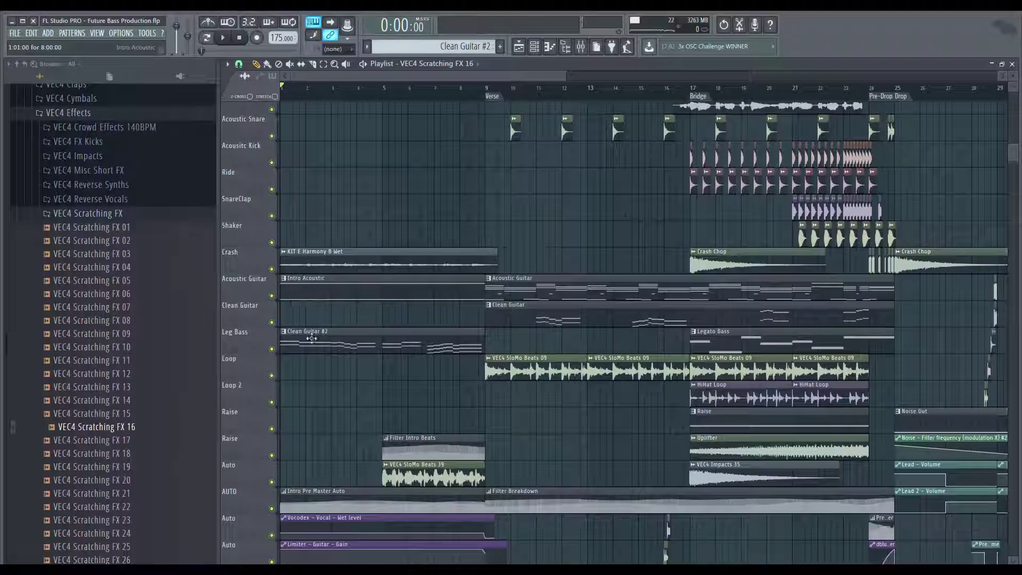
scroll(293, 320, "down", 3)
scroll(282, 340, "up", 4)
scroll(281, 355, "up", 3)
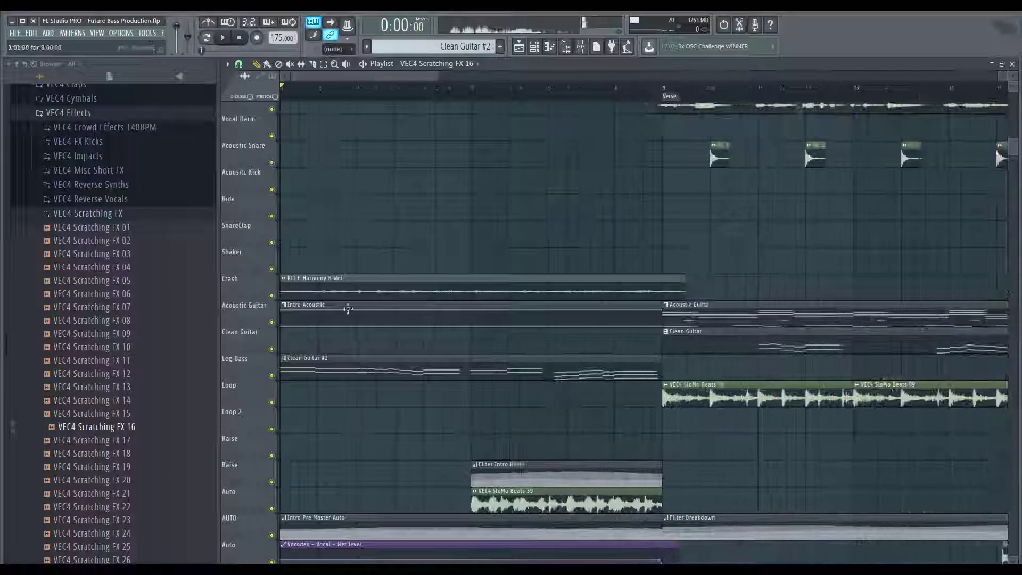
double_click(353, 287)
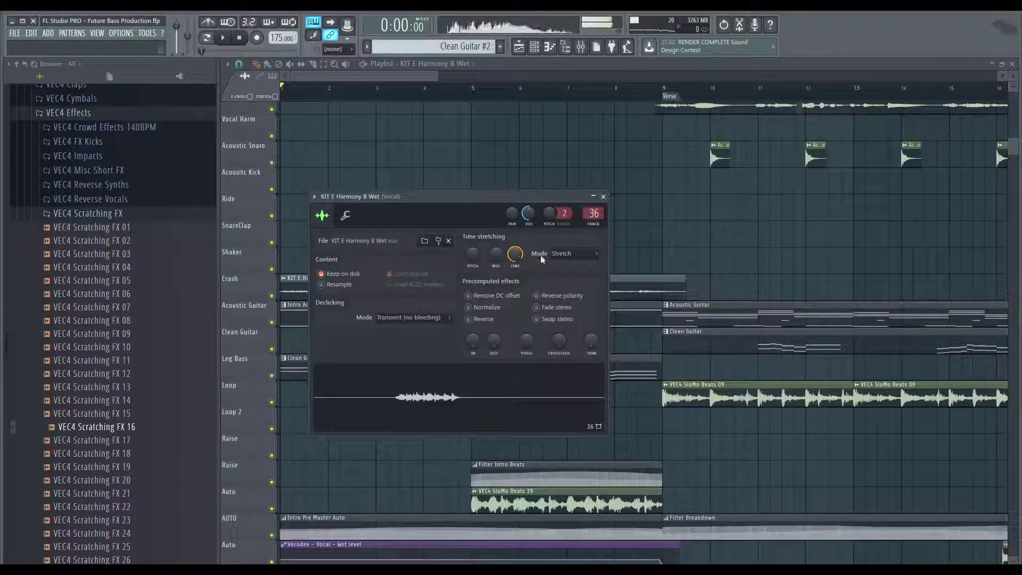
Try the e3 mono stretch mode with a raised pitch on KIT E Harmony B Wet and play the intro
left_click(572, 259)
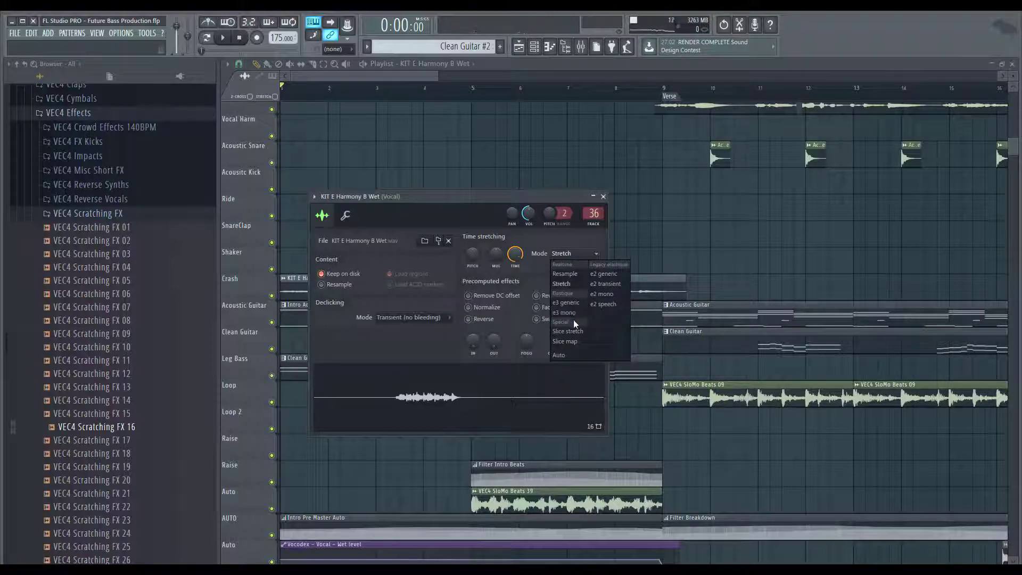
left_click(570, 313)
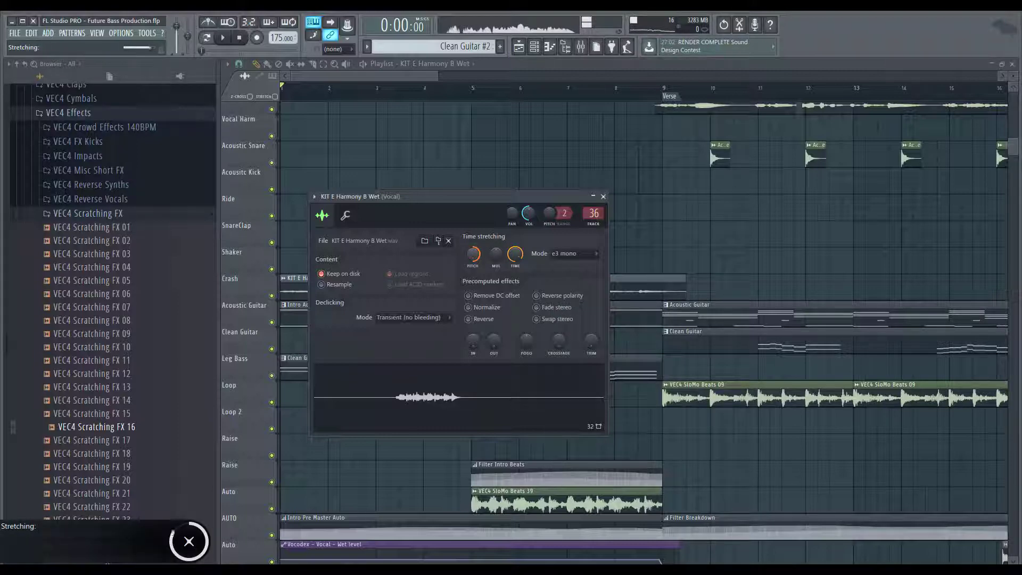
key("space")
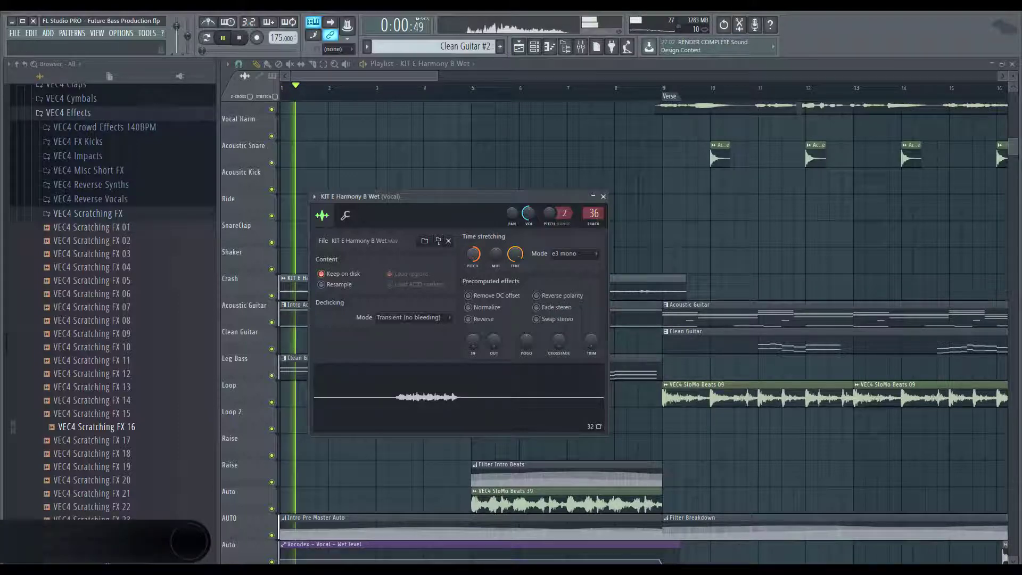
key("space")
Readjust the time-stretching pitch of KIT E Harmony B Wet and play the intro
left_click(474, 255)
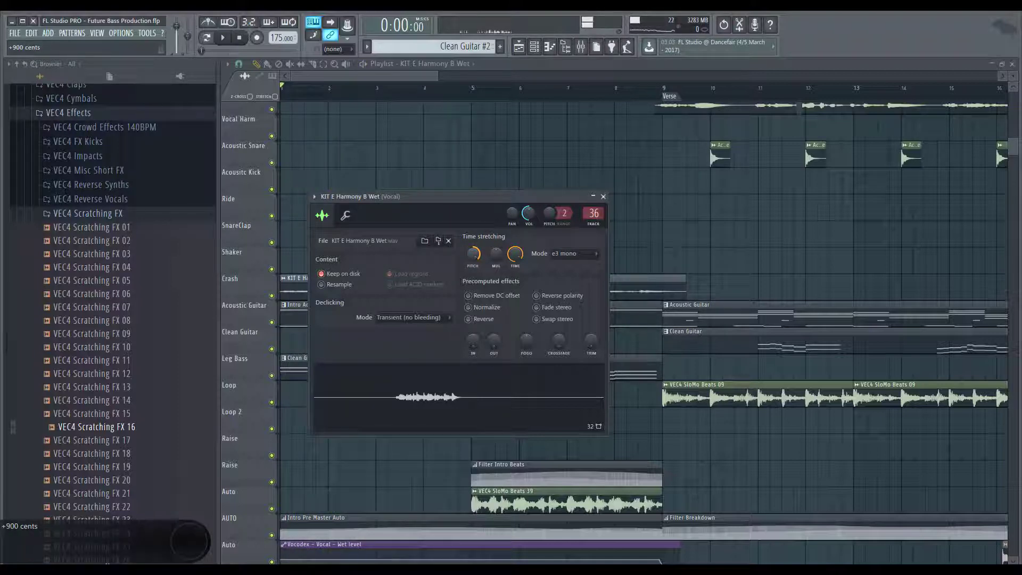
left_click_drag(473, 254, 475, 256)
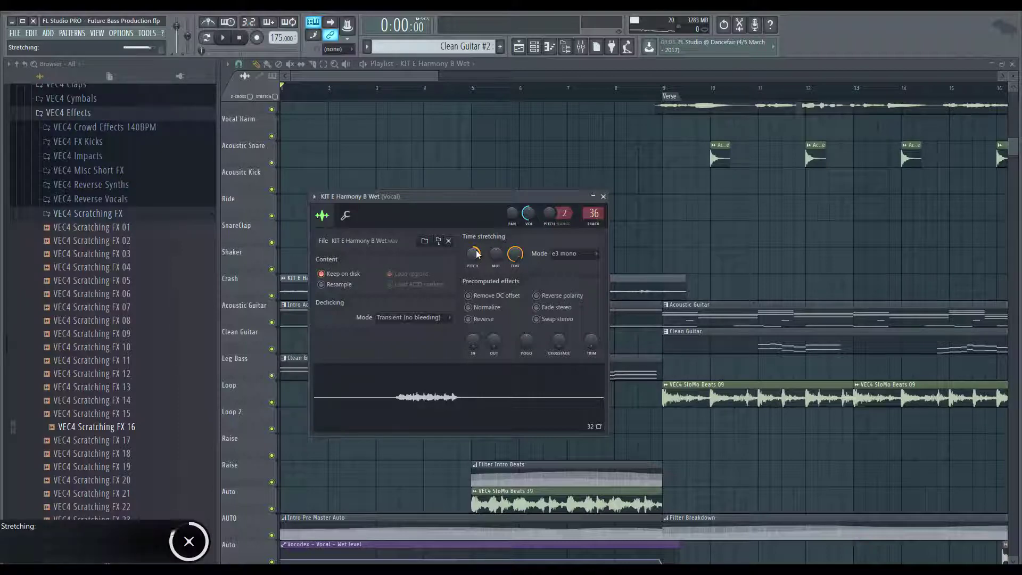
key("space")
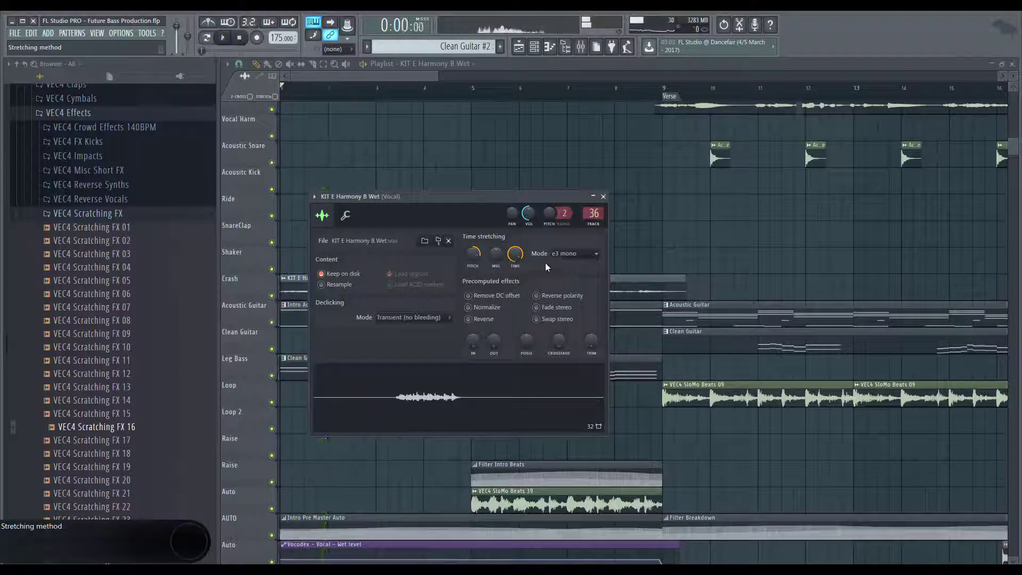
Set the stretch mode of KIT E Harmony B Wet to Auto and replay the intro
left_click(586, 255)
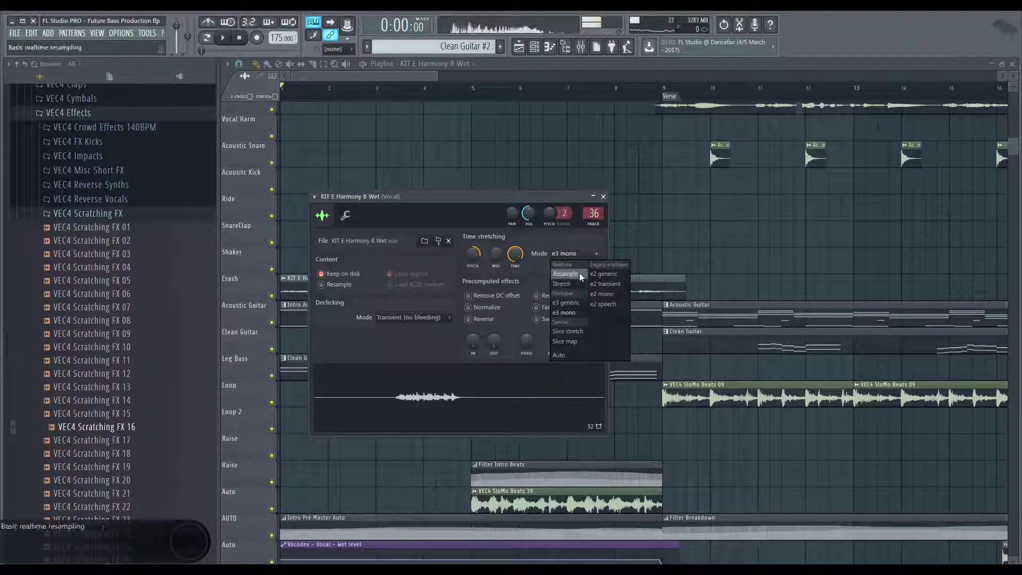
left_click(570, 354)
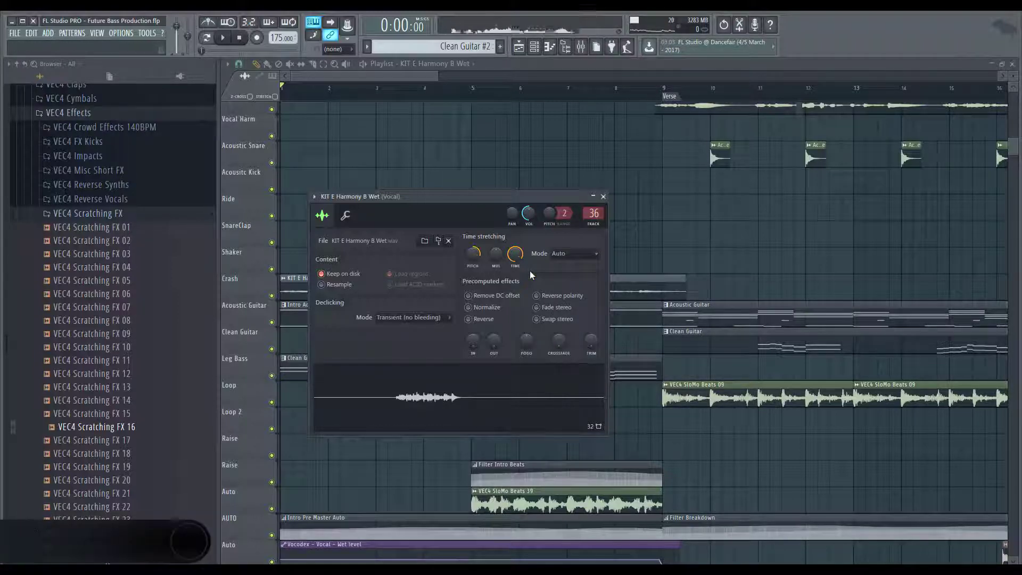
key("space")
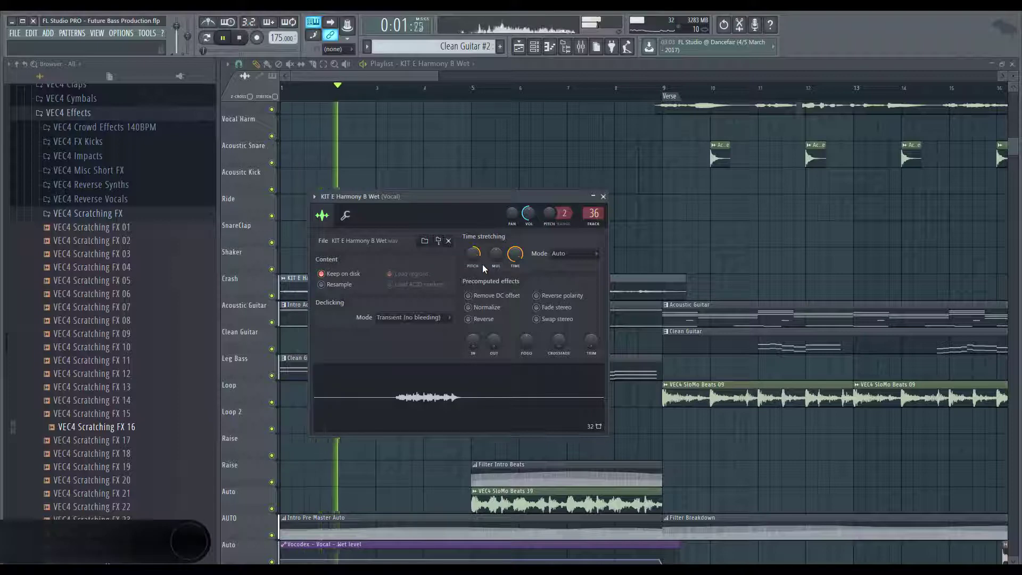
key("space")
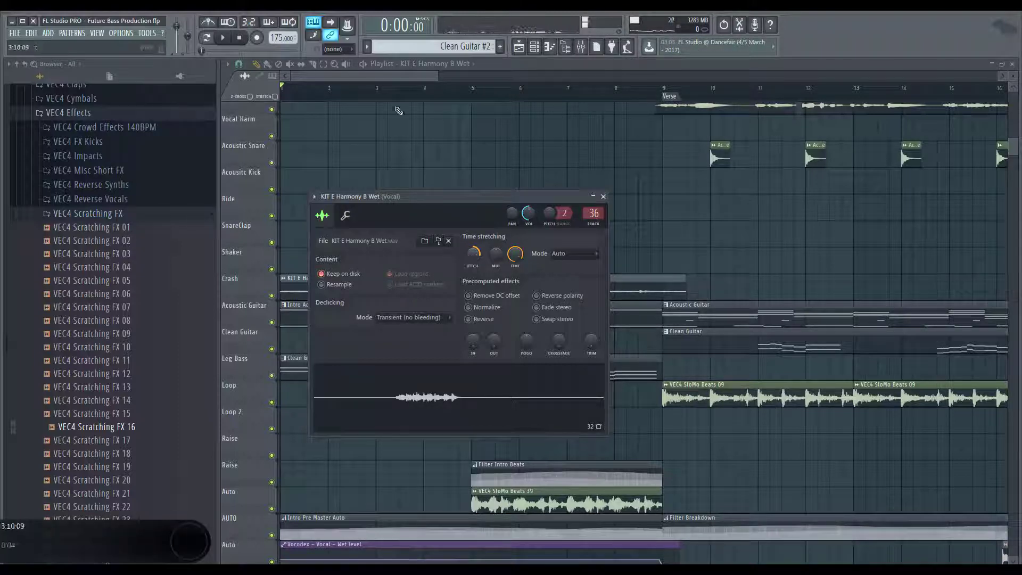
Play the intro and set the KIT E Harmony B Wet channel volume to 38% (-16.5 dB), closing its settings when done
key("Escape")
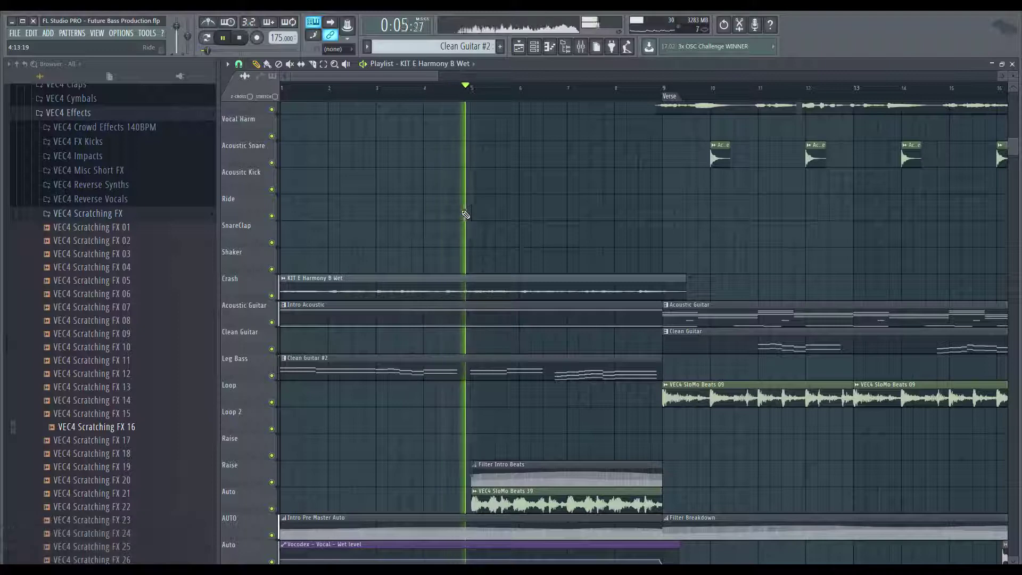
scroll(460, 219, "down", 2)
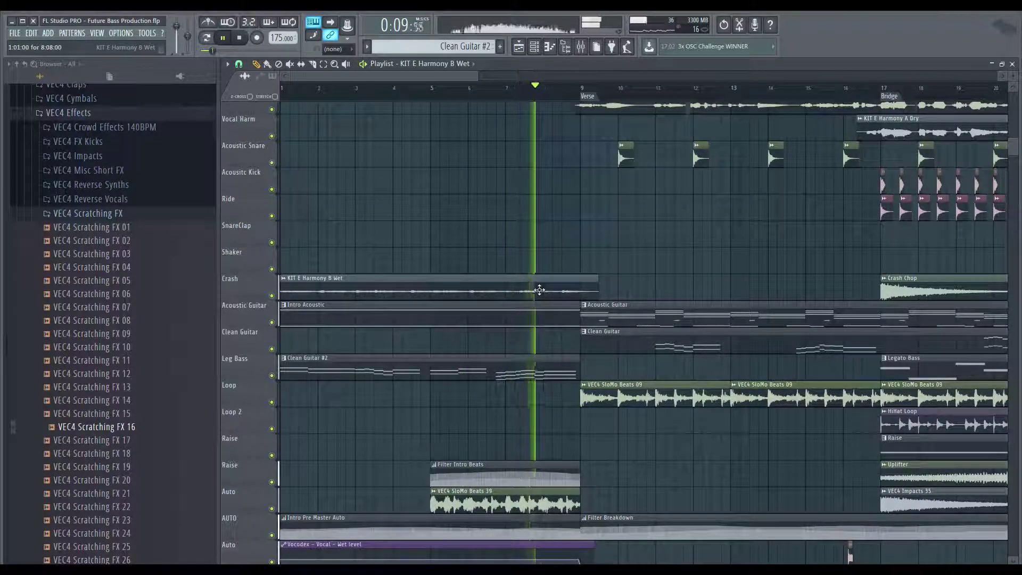
double_click(569, 290)
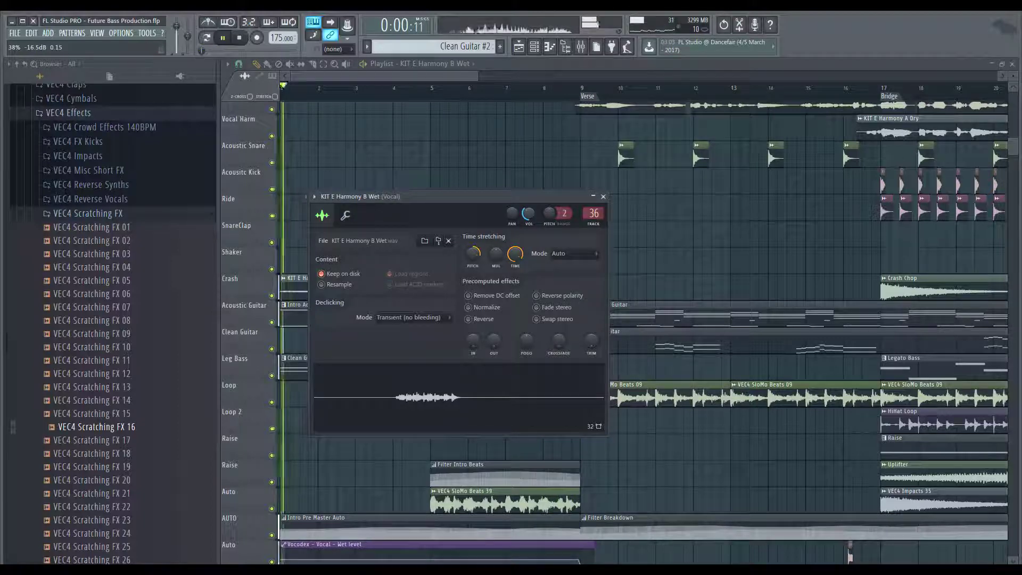
left_click(604, 197)
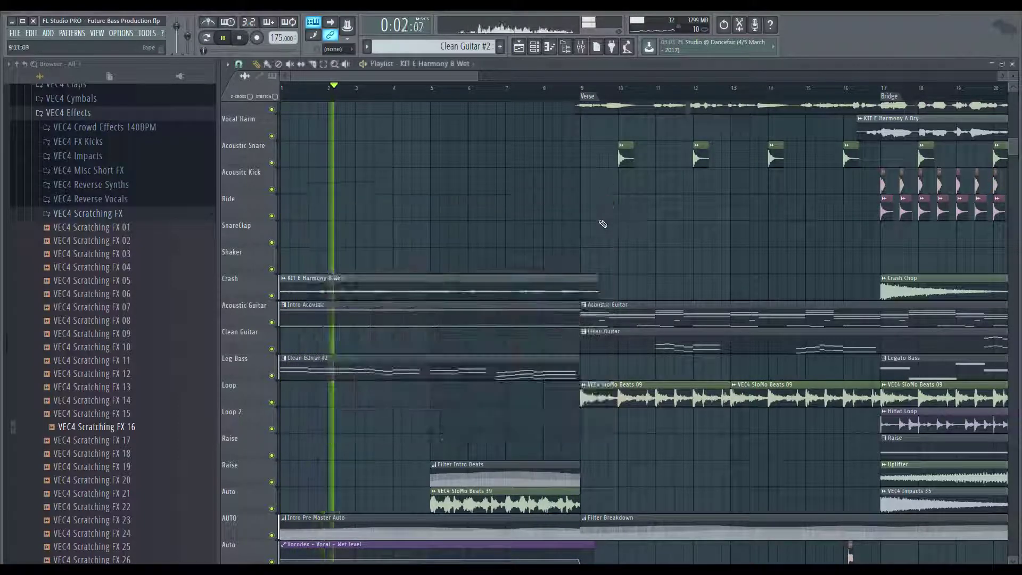
Listen through the intro into the verse while examining the clip arrangement across the playlist tracks
scroll(591, 235, "down", 2)
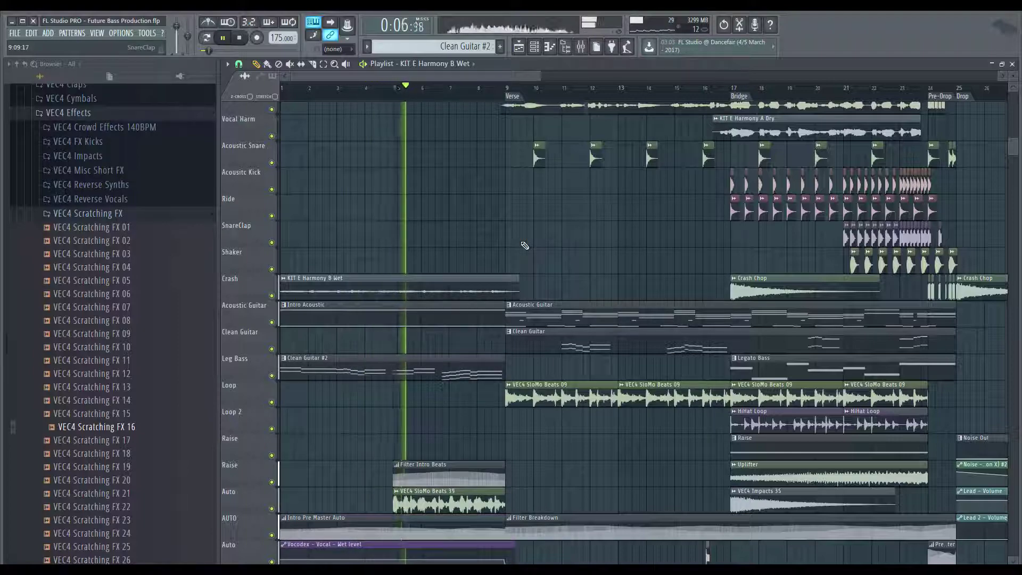
scroll(562, 411, "down", 5)
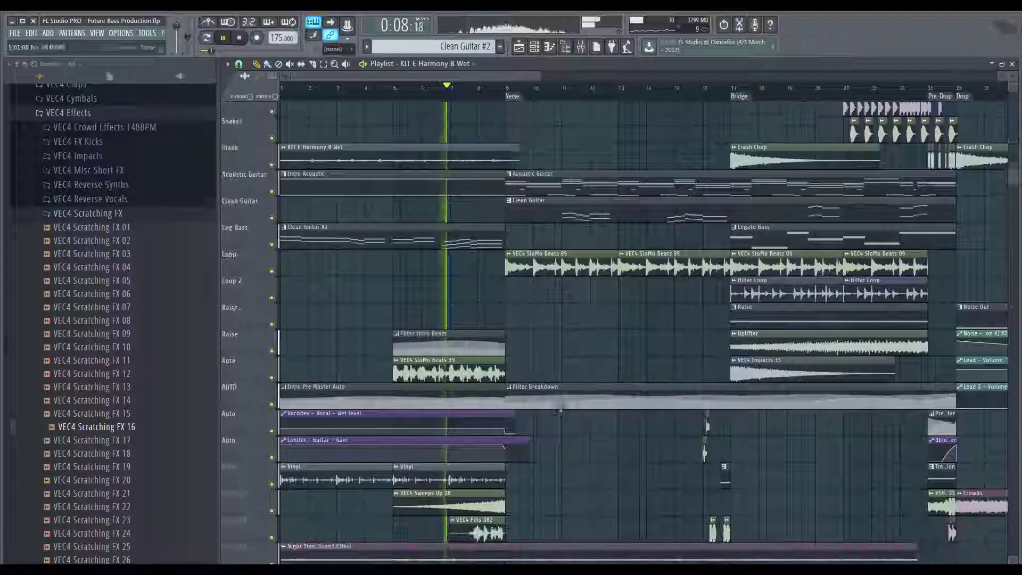
scroll(475, 415, "up", 4)
scroll(573, 480, "down", 2)
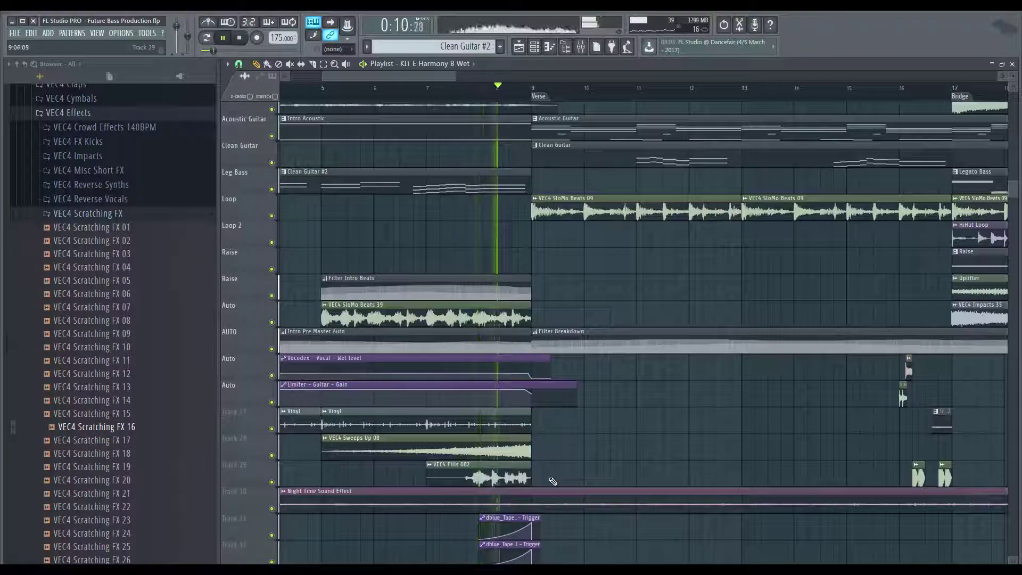
scroll(559, 476, "down", 1)
scroll(560, 522, "down", 3)
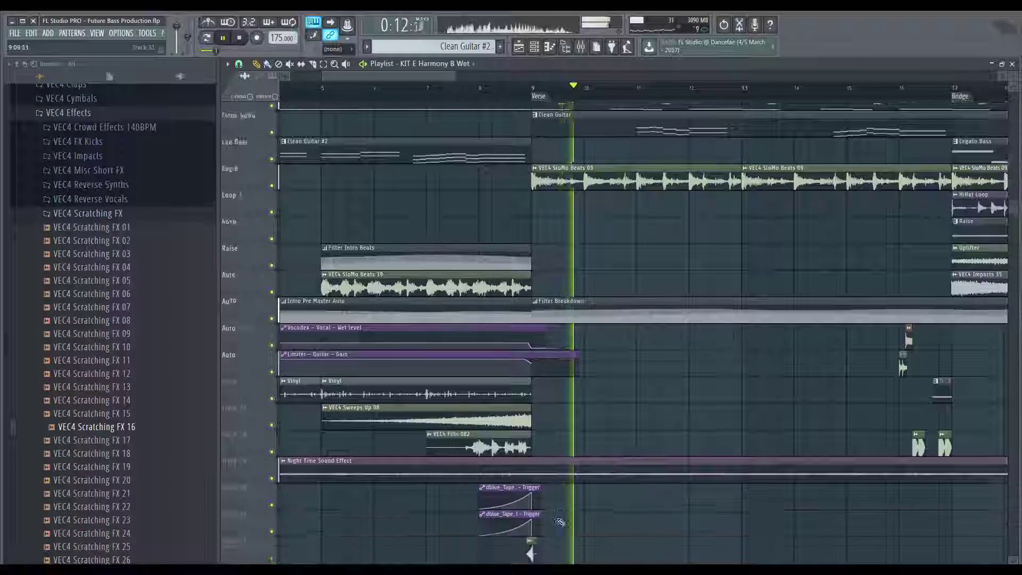
scroll(541, 513, "up", 3)
scroll(586, 511, "up", 2)
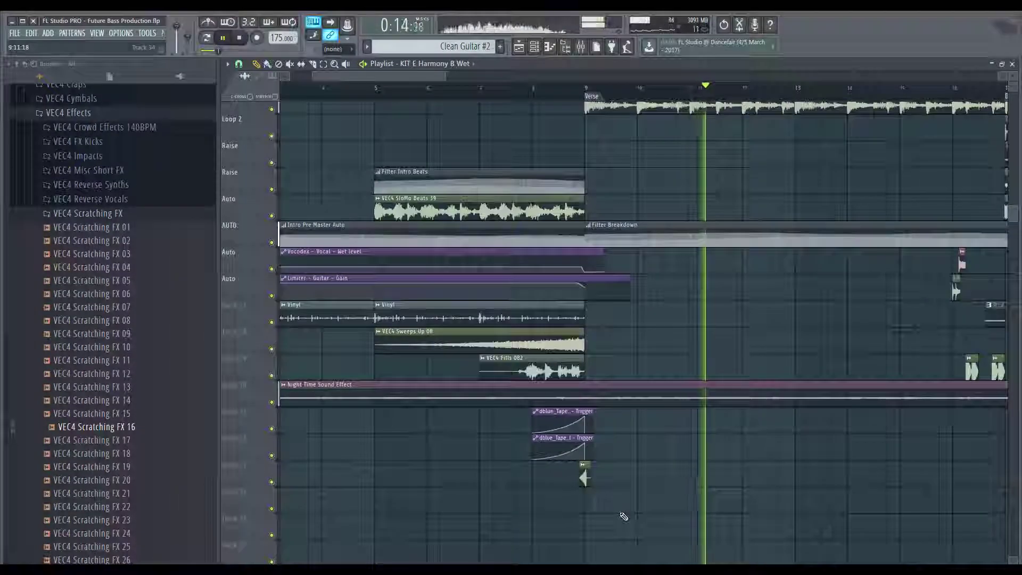
scroll(633, 514, "up", 4)
scroll(639, 511, "up", 2)
scroll(583, 480, "up", 12)
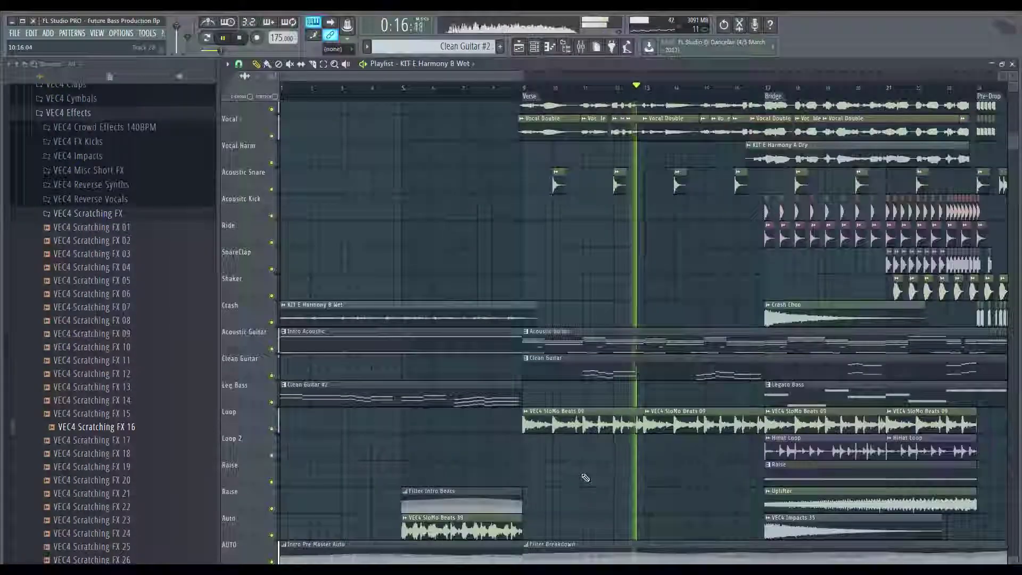
scroll(525, 465, "down", 3)
scroll(618, 464, "up", 2)
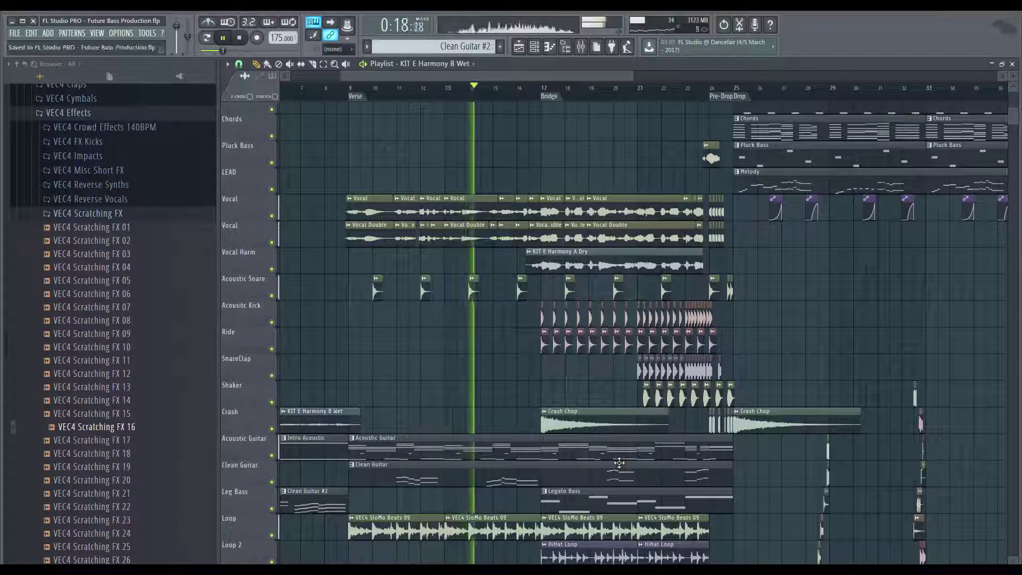
Save the project, let it play into the drop, and stop playback
key("ctrl+s")
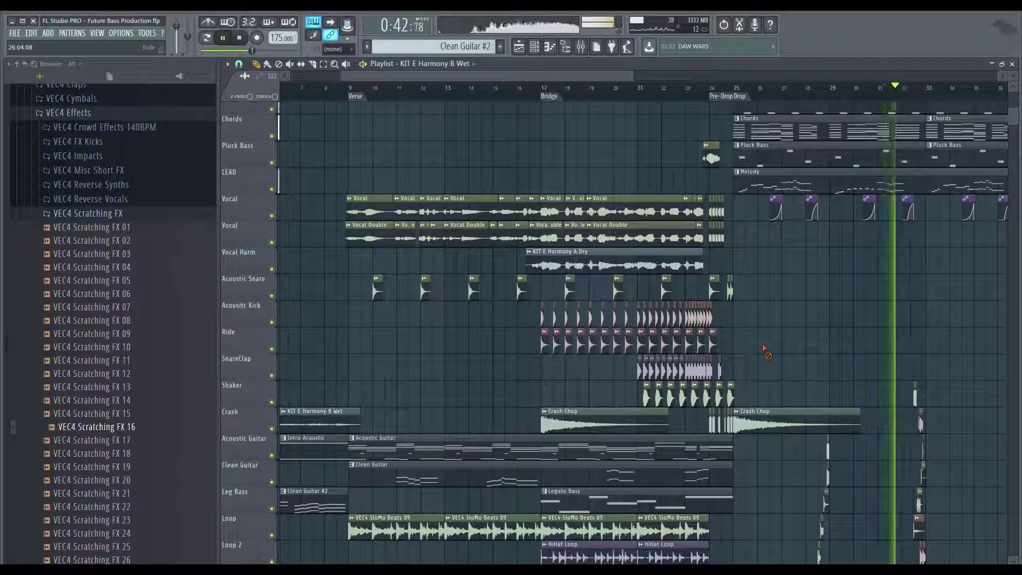
key("space")
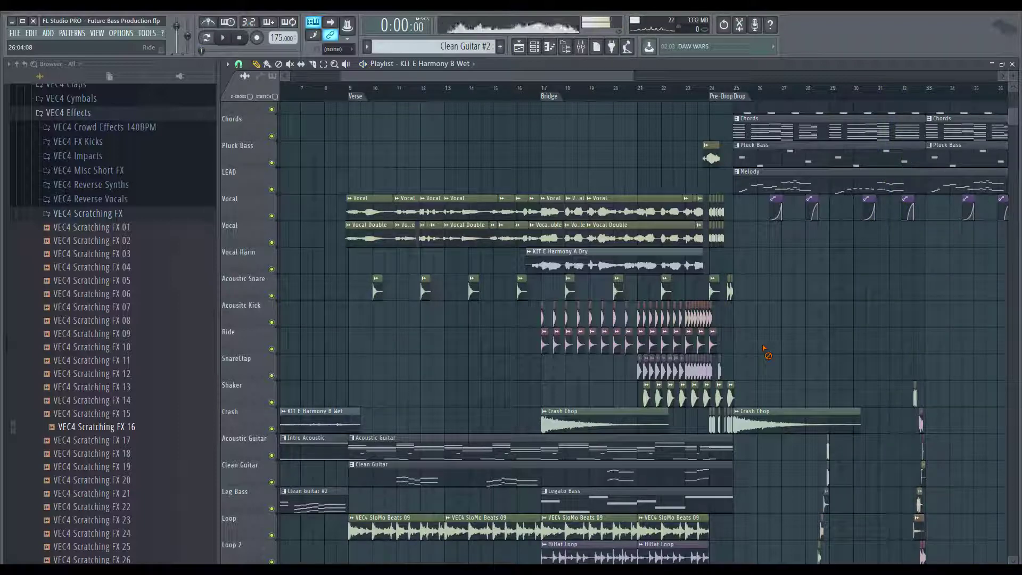